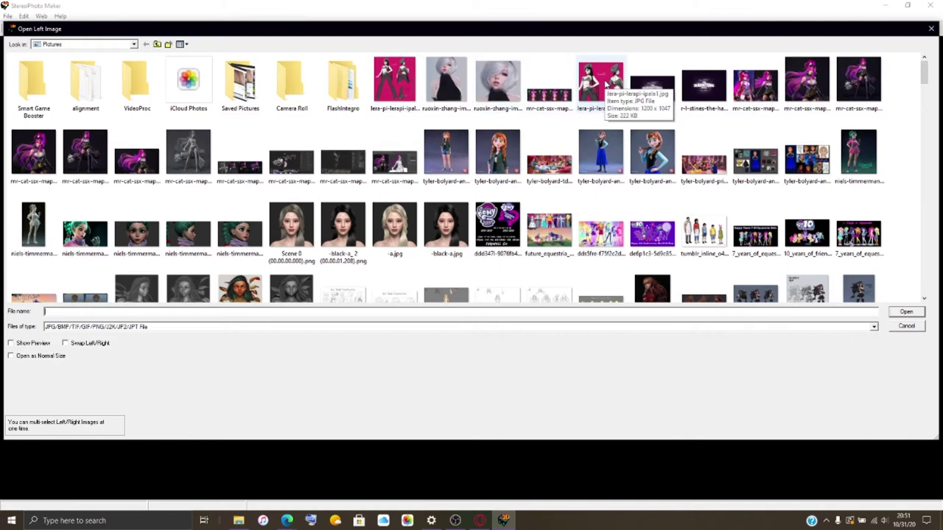
# Open lera-pi-lerapi-ipala1.jpg as both the left and right image, and show the pair in the three-image stereo layout.
pyautogui.click(606, 87)
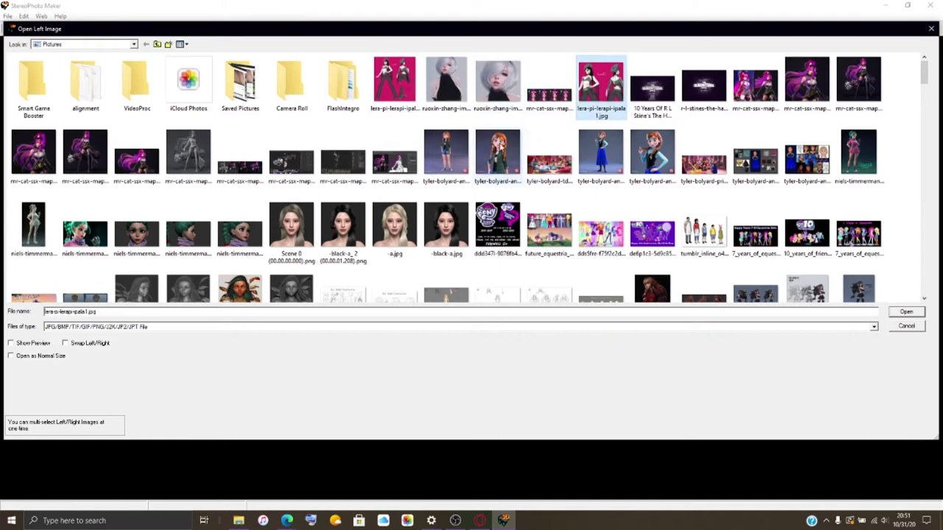
pyautogui.click(915, 313)
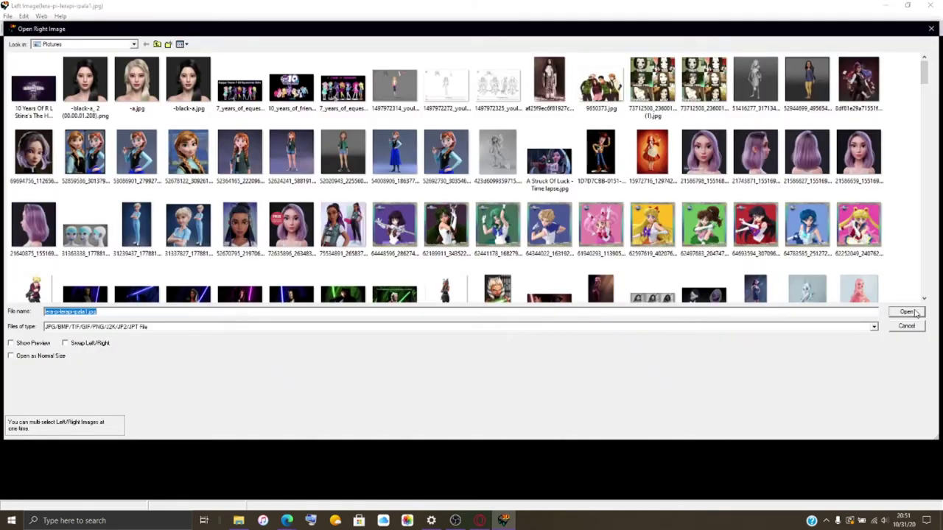
pyautogui.click(916, 313)
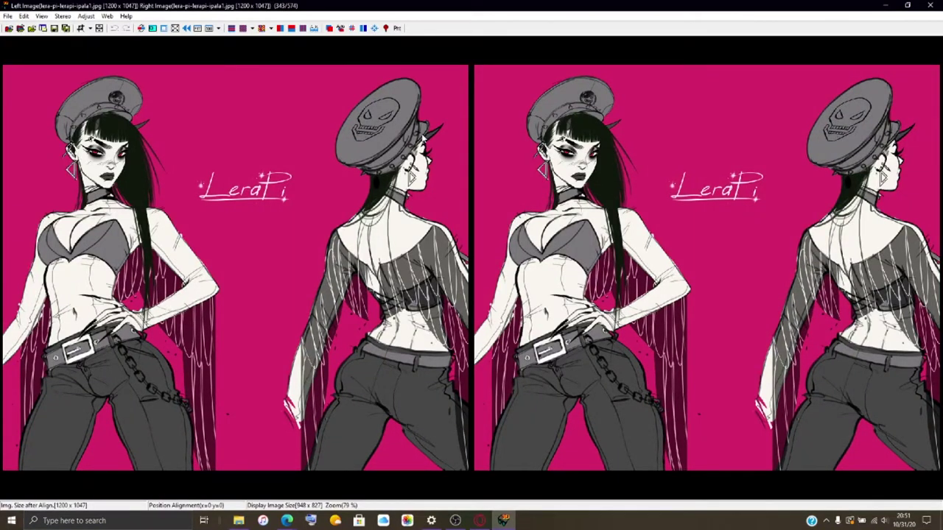
pyautogui.click(55, 16)
pyautogui.click(59, 28)
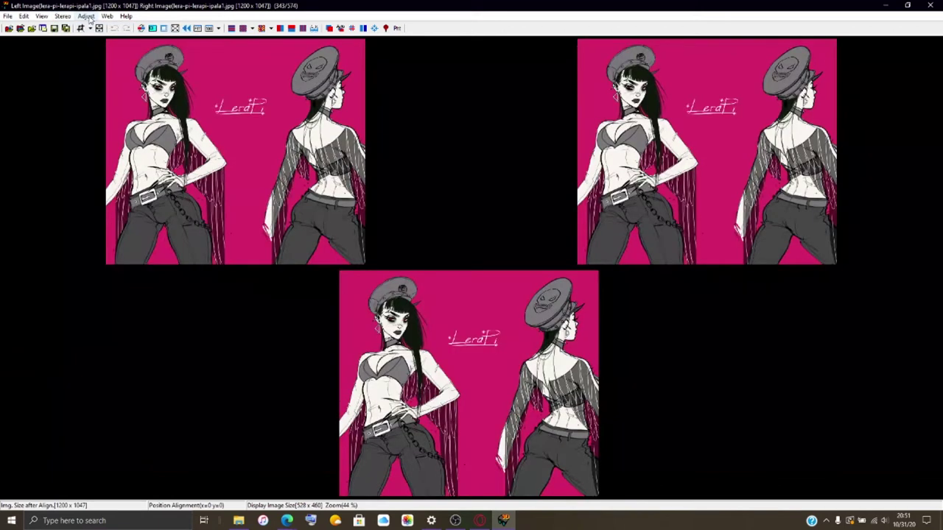
# In a maximized Easy Adjustment window, set the left image's barrel distortion correction to 40.0.
pyautogui.click(87, 16)
pyautogui.click(107, 28)
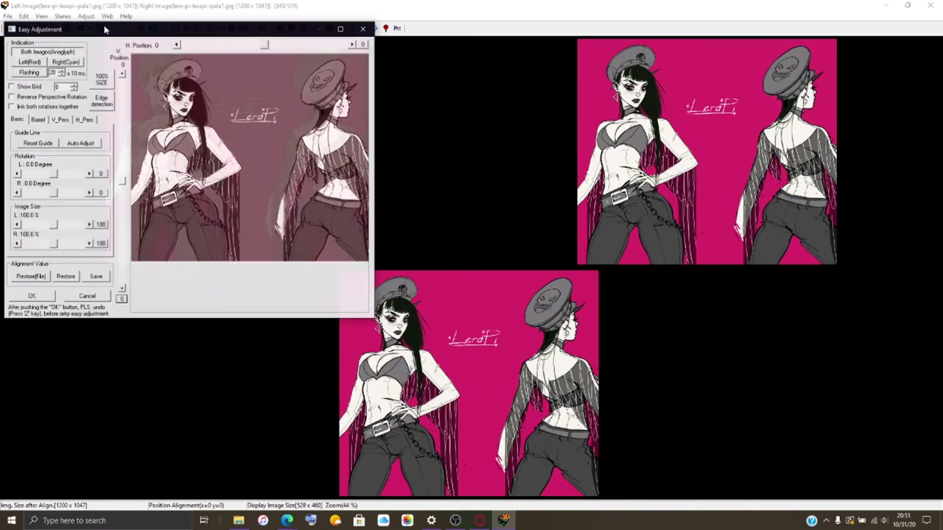
pyautogui.click(346, 34)
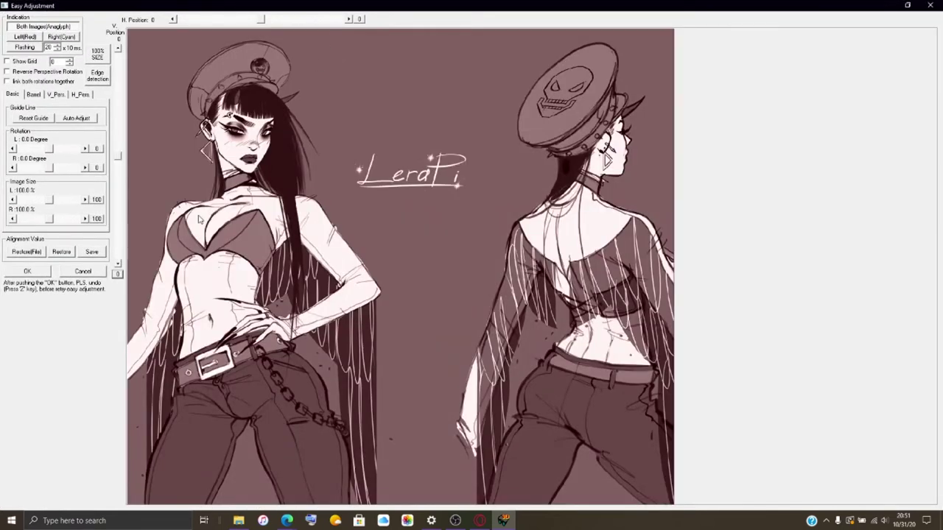
pyautogui.click(34, 94)
pyautogui.moveTo(53, 148); pyautogui.dragTo(61, 146)
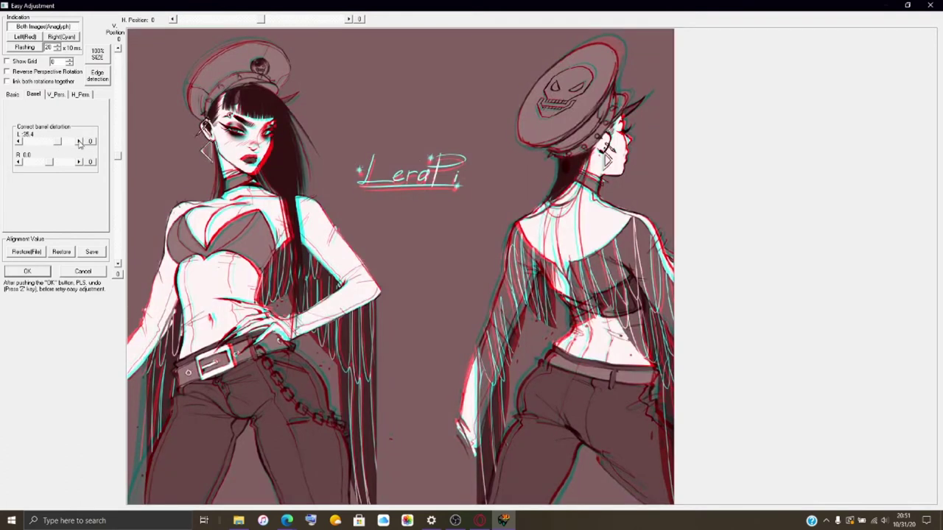
pyautogui.click(79, 142)
pyautogui.click(79, 141)
pyautogui.moveTo(430, 520)
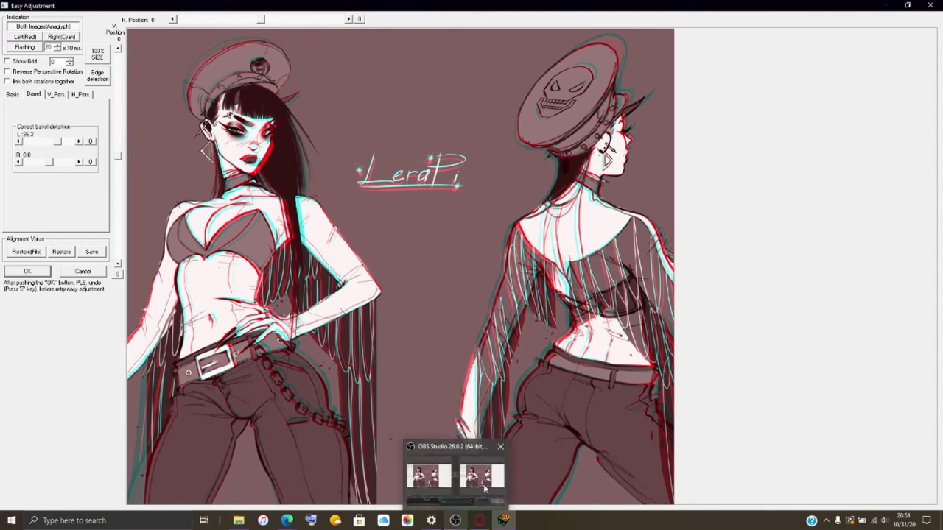
pyautogui.moveTo(483, 484)
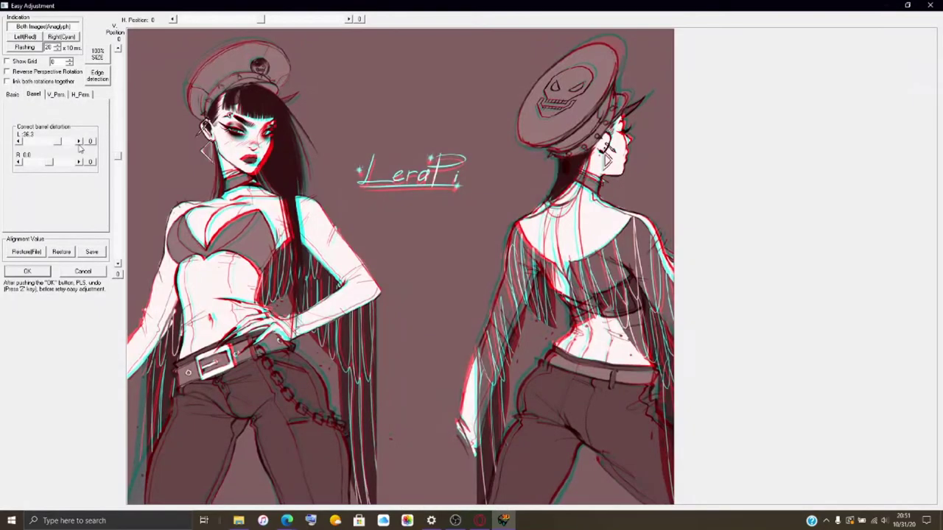
pyautogui.click(81, 144)
pyautogui.click(81, 144)
pyautogui.click(81, 144)
pyautogui.click(81, 144)
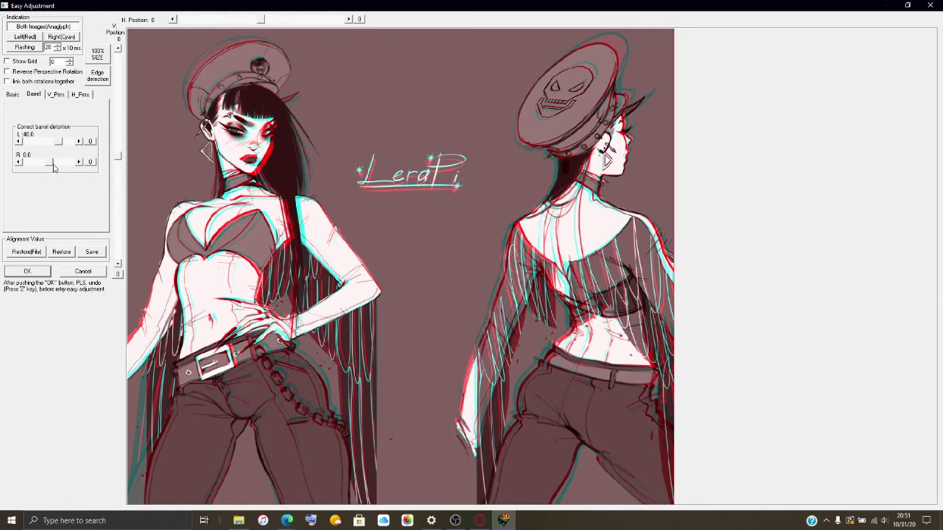
# Set the right image's barrel distortion correction to 19.9 and apply the adjustment.
pyautogui.moveTo(53, 168); pyautogui.dragTo(50, 168)
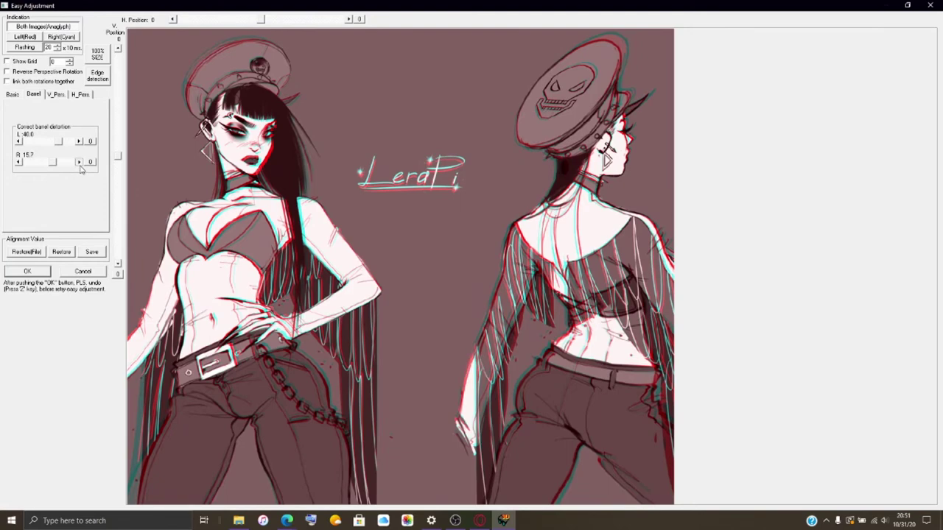
pyautogui.click(80, 167)
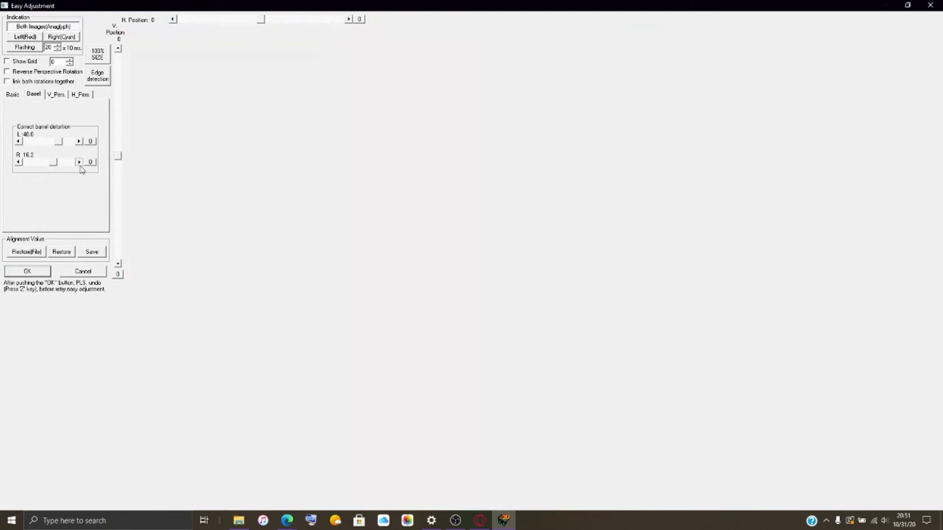
pyautogui.click(81, 167)
pyautogui.click(80, 168)
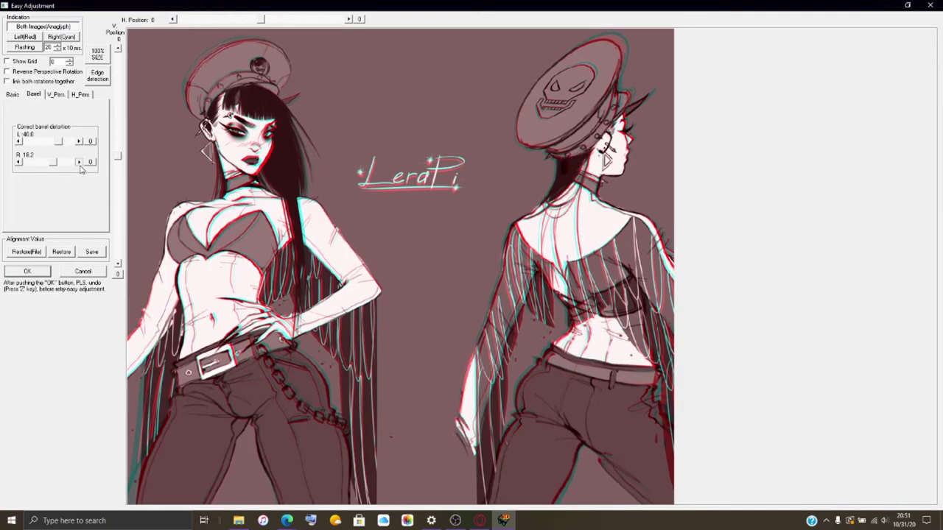
pyautogui.click(81, 164)
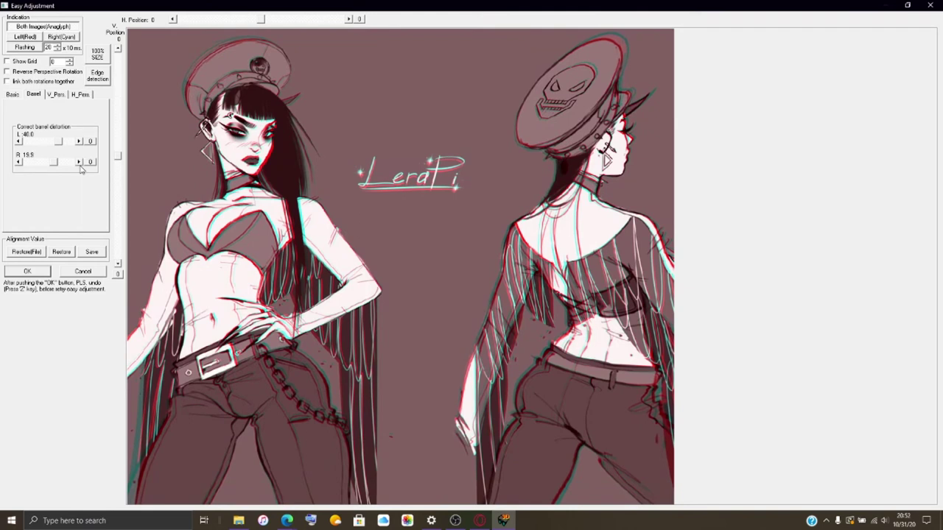
pyautogui.click(43, 275)
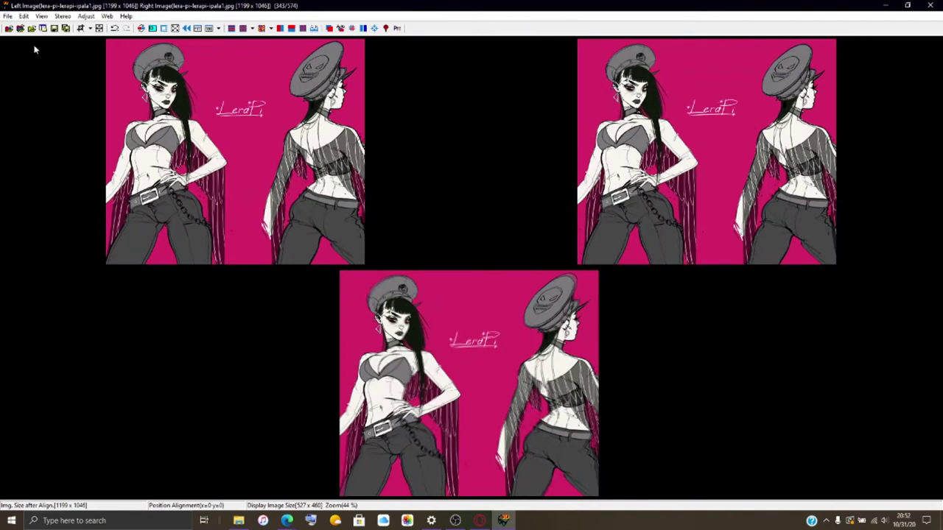
# Save the adjusted pair as an MPO file named HNI_0520.mpo in the 100NIN03 folder.
pyautogui.click(9, 16)
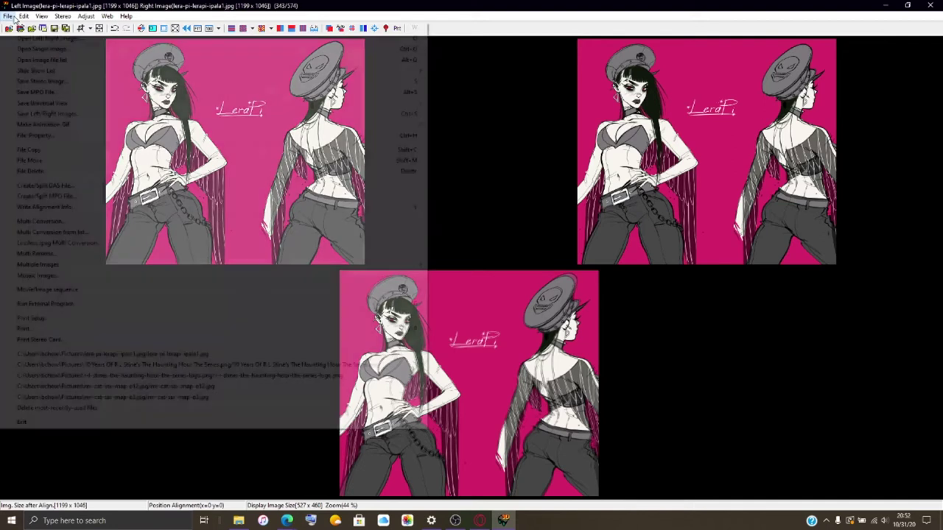
pyautogui.click(94, 94)
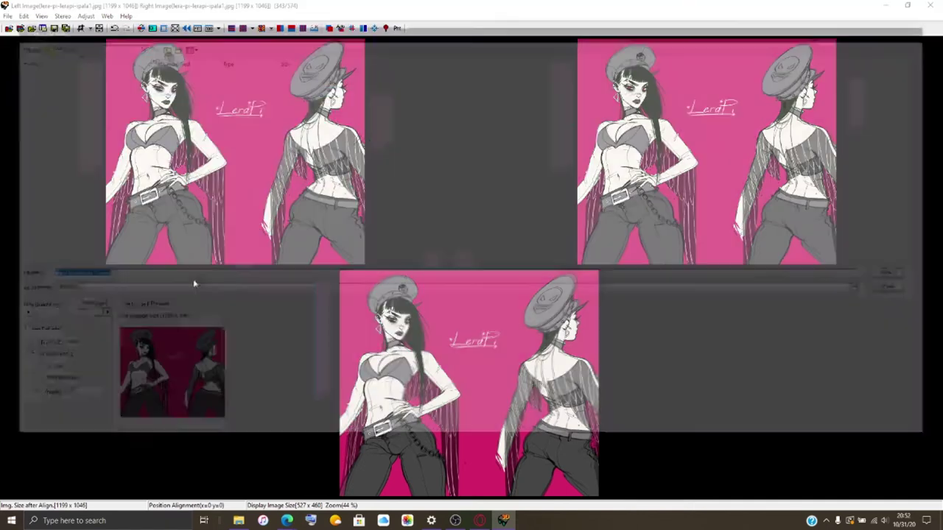
pyautogui.scroll(-20, 110, 243)
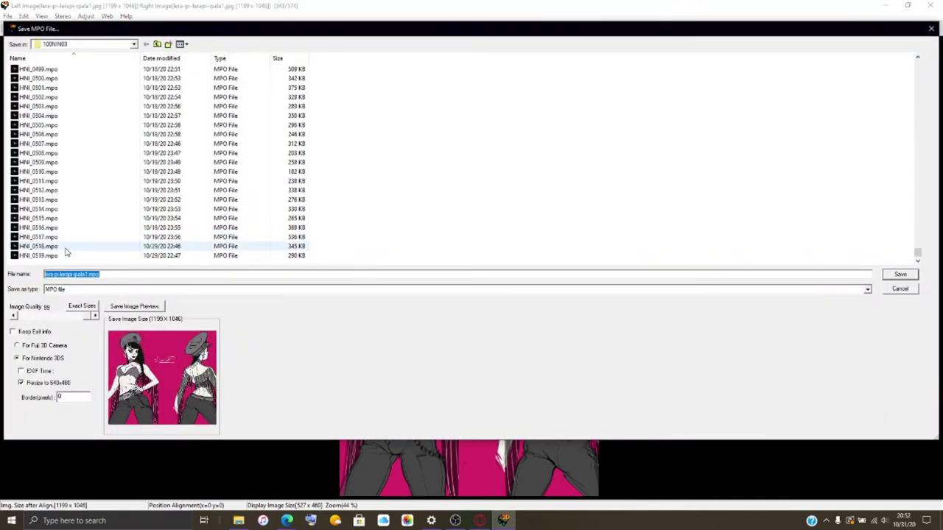
pyautogui.click(58, 256)
pyautogui.click(68, 274)
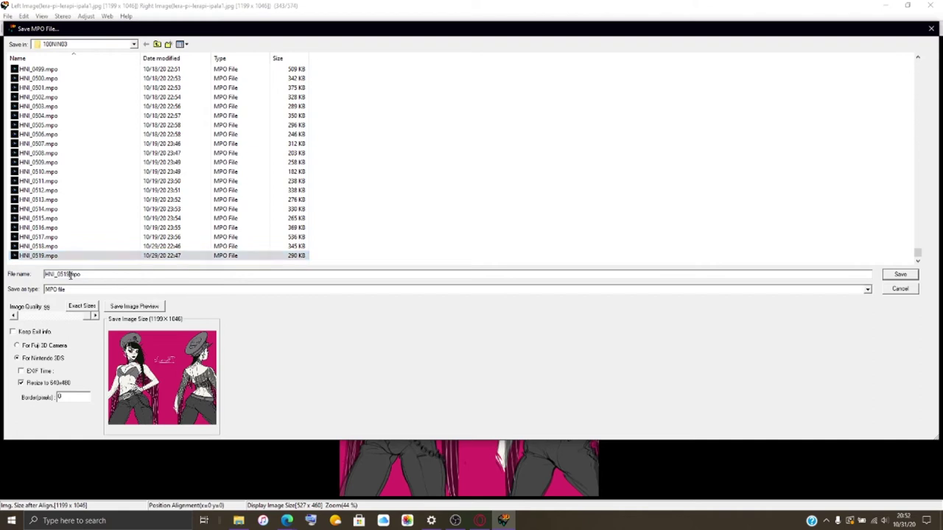
pyautogui.press('BackSpace')
pyautogui.press('BackSpace')
pyautogui.write('20')
pyautogui.press('Return')
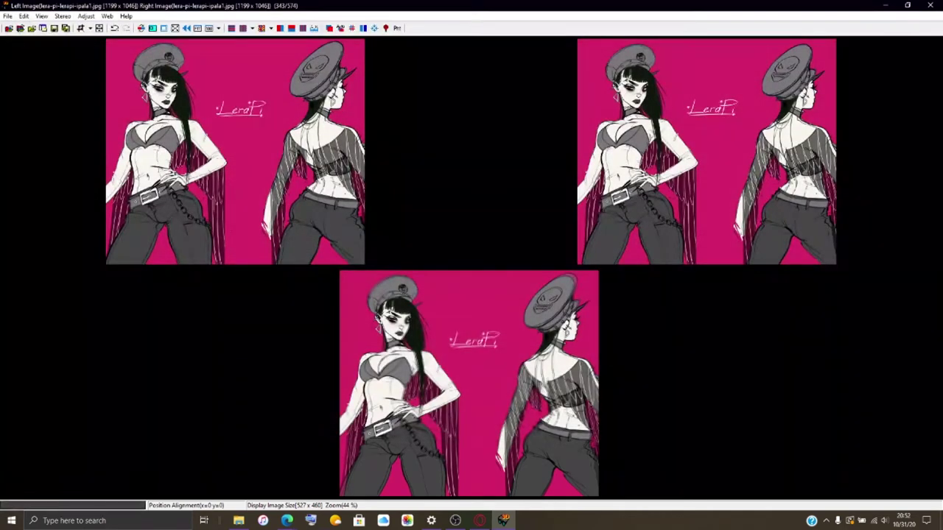
# Open lera-pi-lerapi-ipala.jpg as both the left and right image.
pyautogui.click(20, 29)
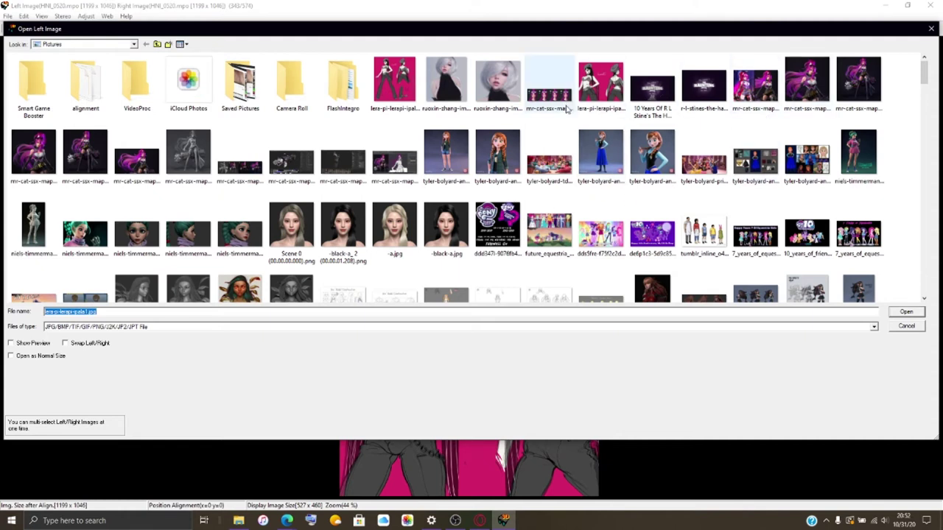
pyautogui.click(397, 78)
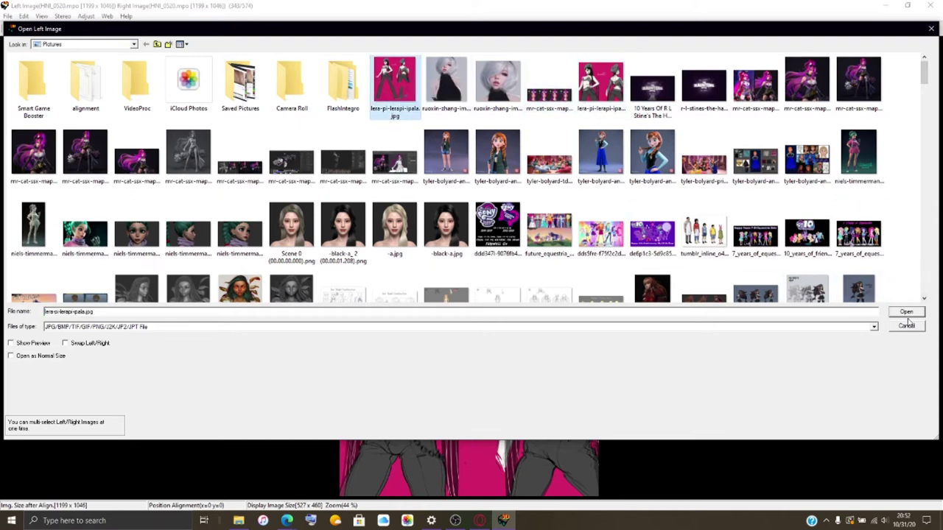
pyautogui.click(905, 313)
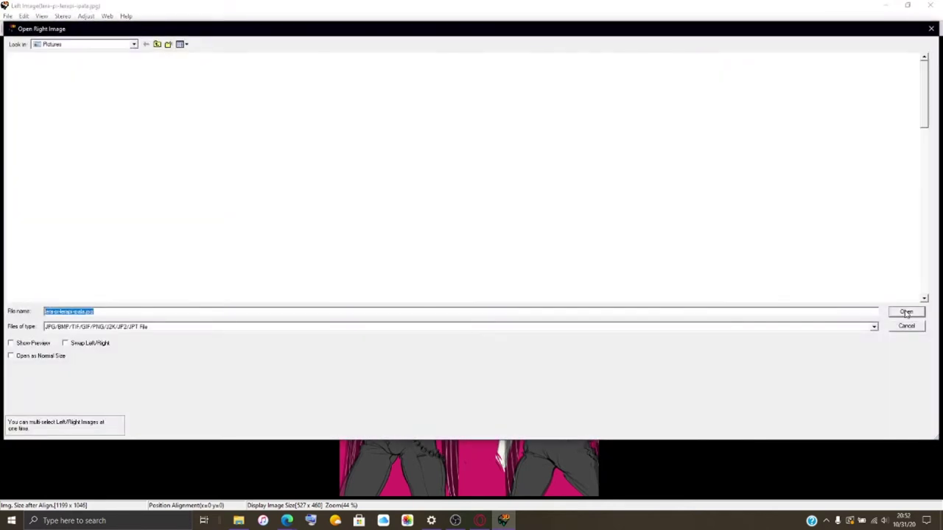
pyautogui.click(906, 313)
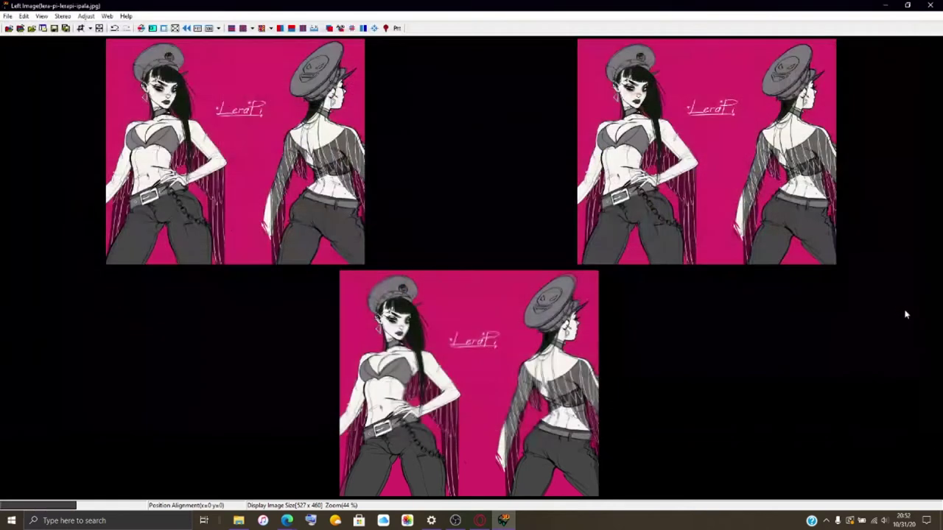
# In a maximized Easy Adjustment window, set the left image's barrel distortion correction to -40.0.
pyautogui.click(340, 28)
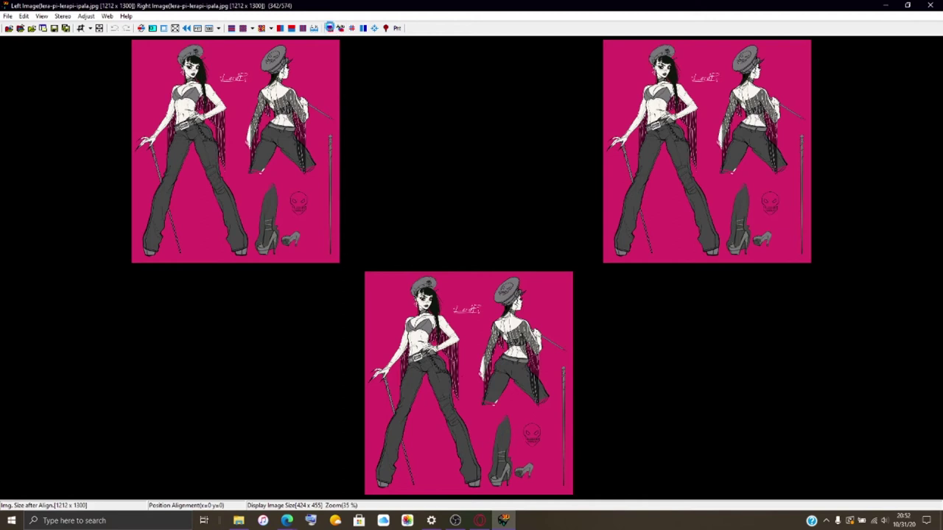
pyautogui.click(347, 23)
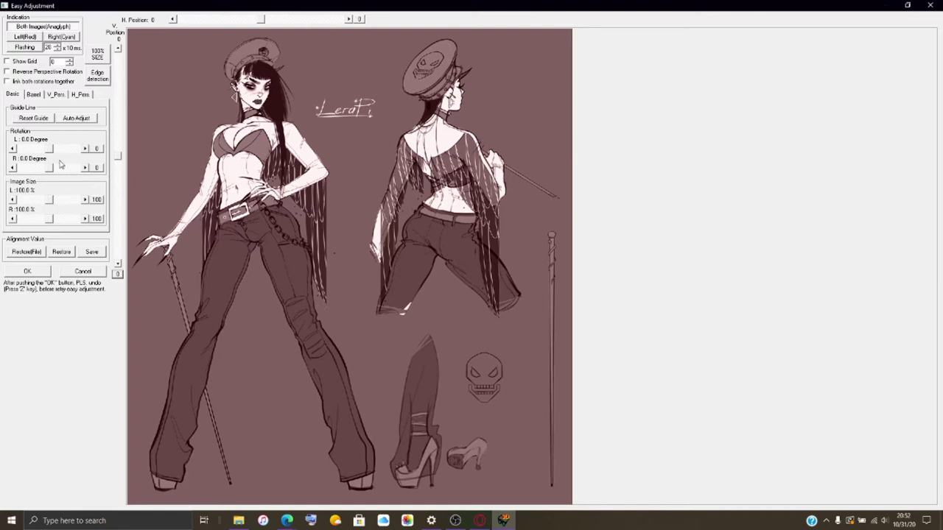
pyautogui.click(40, 99)
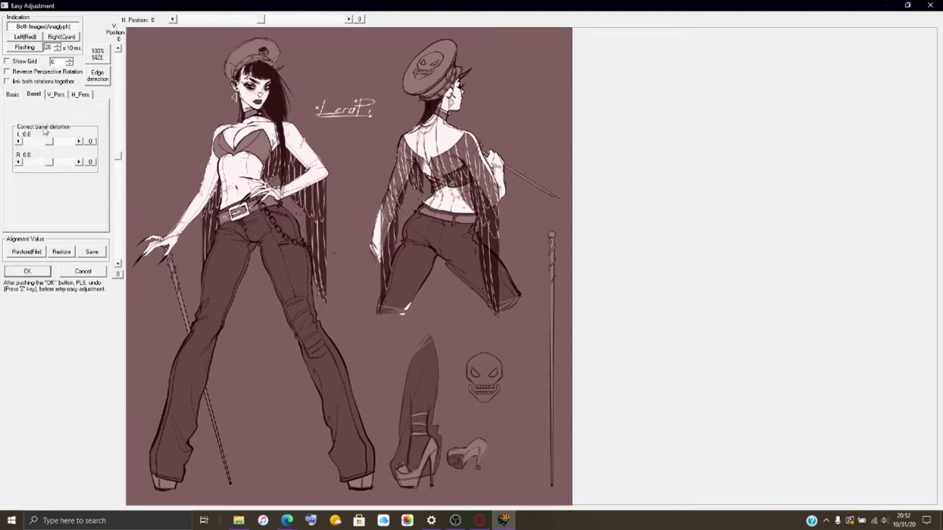
pyautogui.moveTo(50, 145); pyautogui.dragTo(39, 145)
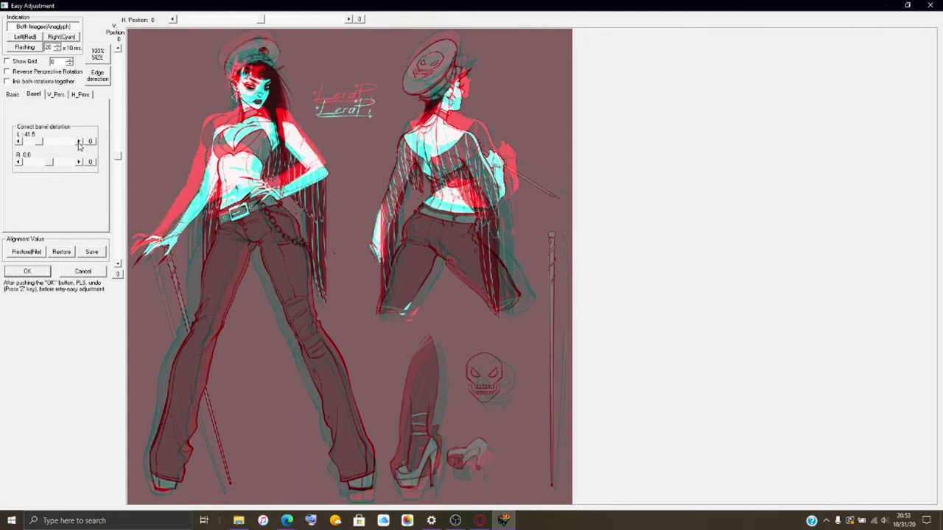
pyautogui.click(78, 142)
pyautogui.click(78, 142)
pyautogui.click(78, 142)
# Set the right image's barrel distortion correction to -20.0 and apply the adjustment.
pyautogui.moveTo(49, 164); pyautogui.dragTo(48, 166)
pyautogui.click(29, 164)
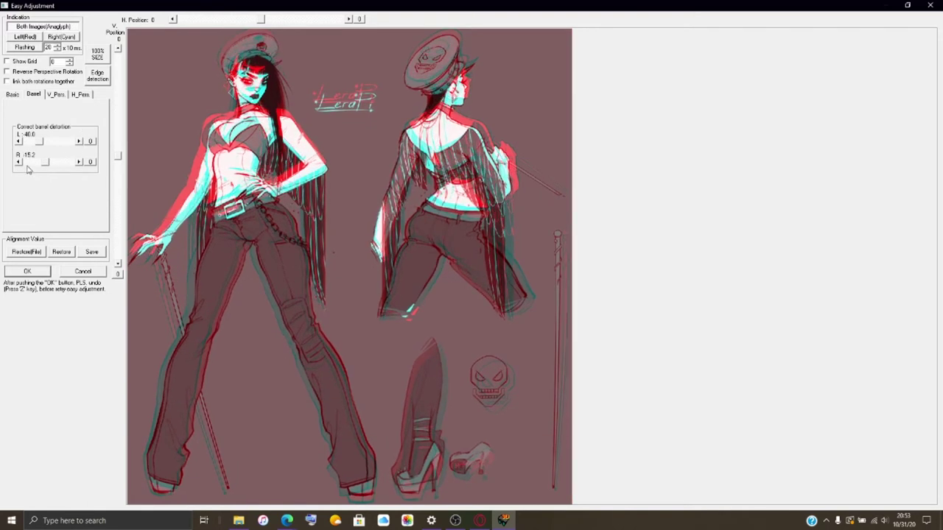
pyautogui.click(19, 162)
pyautogui.click(19, 163)
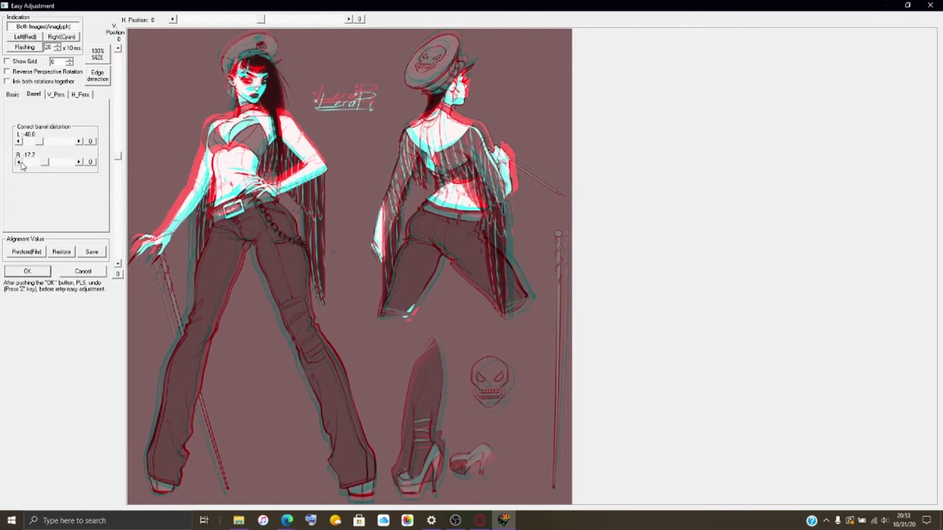
pyautogui.click(19, 163)
pyautogui.click(20, 163)
pyautogui.click(19, 163)
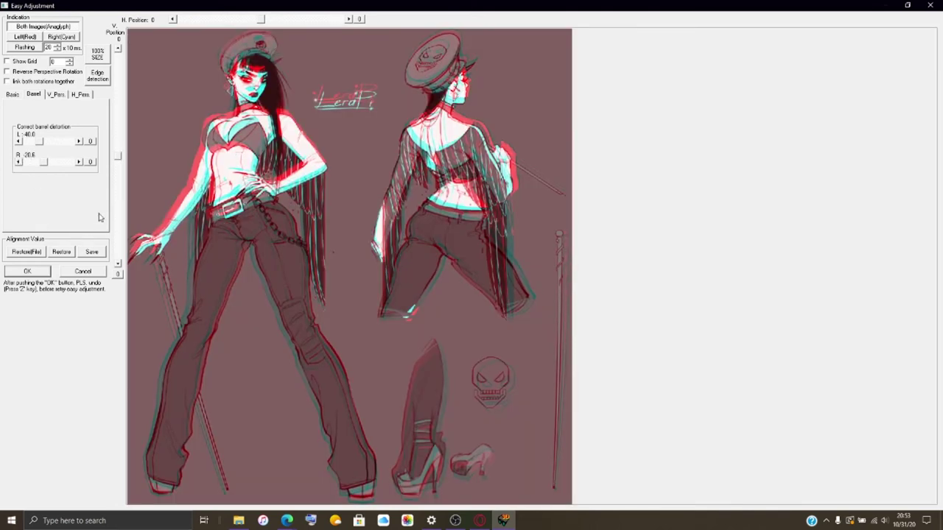
pyautogui.click(80, 162)
pyautogui.click(80, 164)
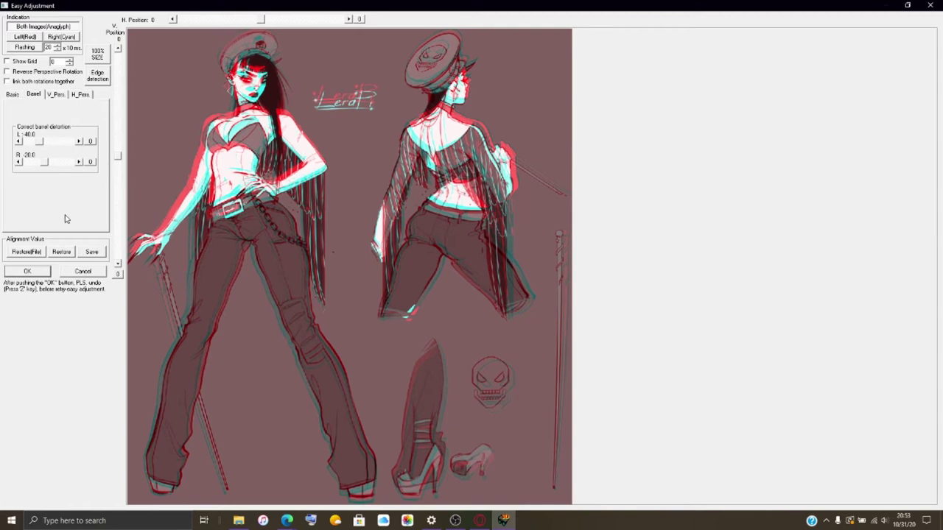
pyautogui.click(31, 271)
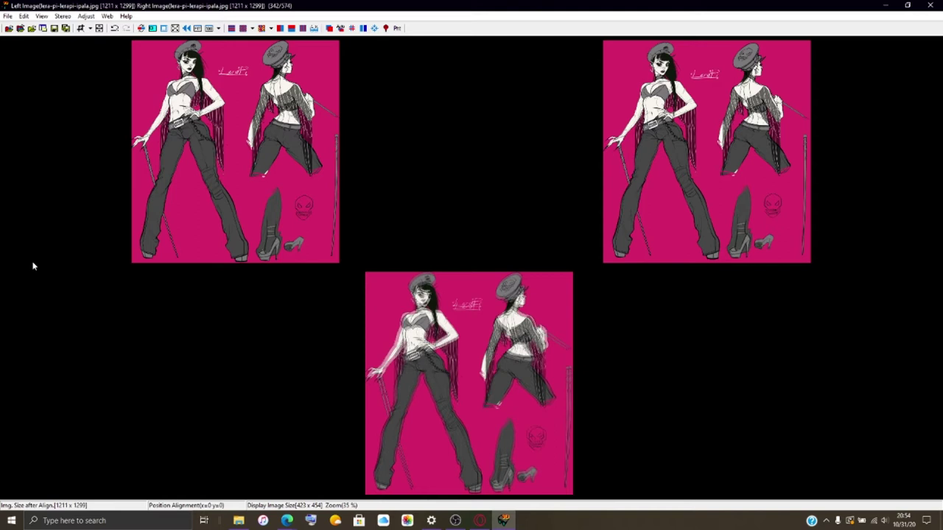
# Save the adjusted pair as an MPO file named HNI_0521.mpo in the 100NIN03 folder.
pyautogui.click(7, 15)
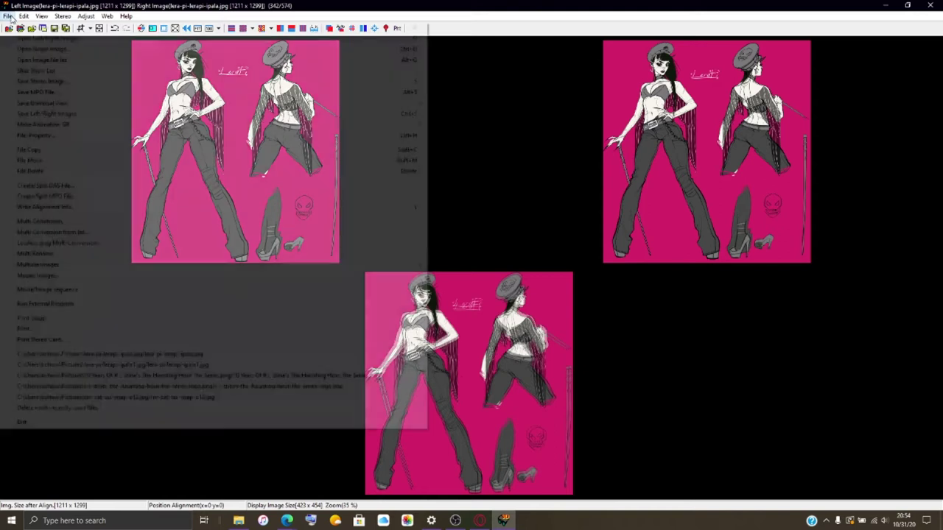
pyautogui.click(74, 92)
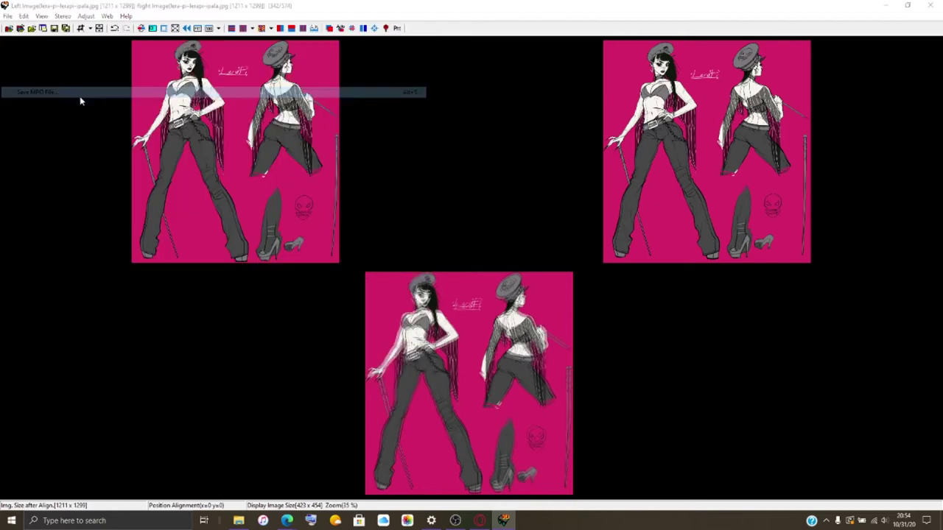
pyautogui.scroll(-20, 44, 193)
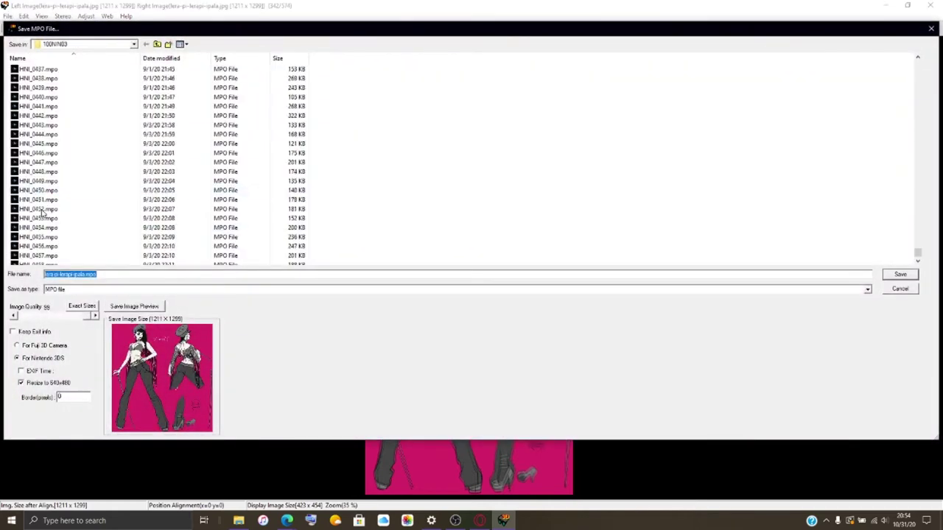
pyautogui.click(49, 255)
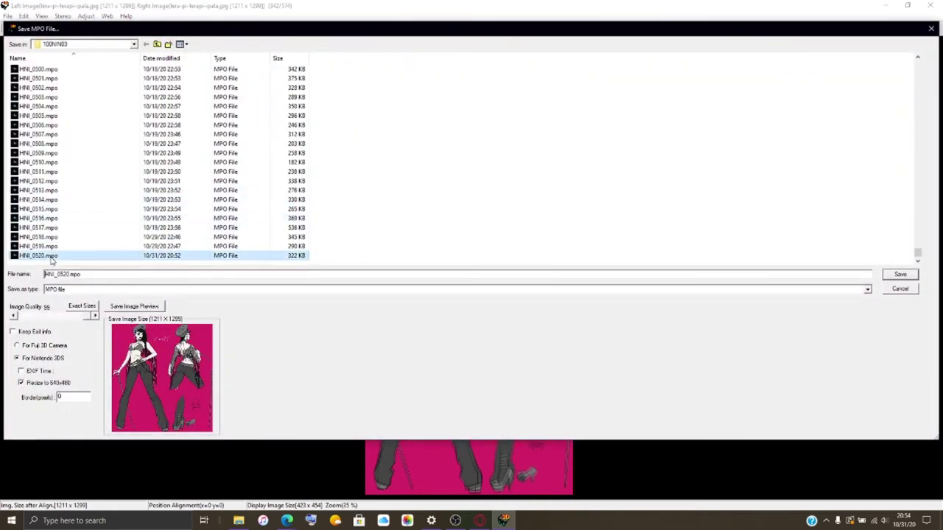
pyautogui.click(70, 274)
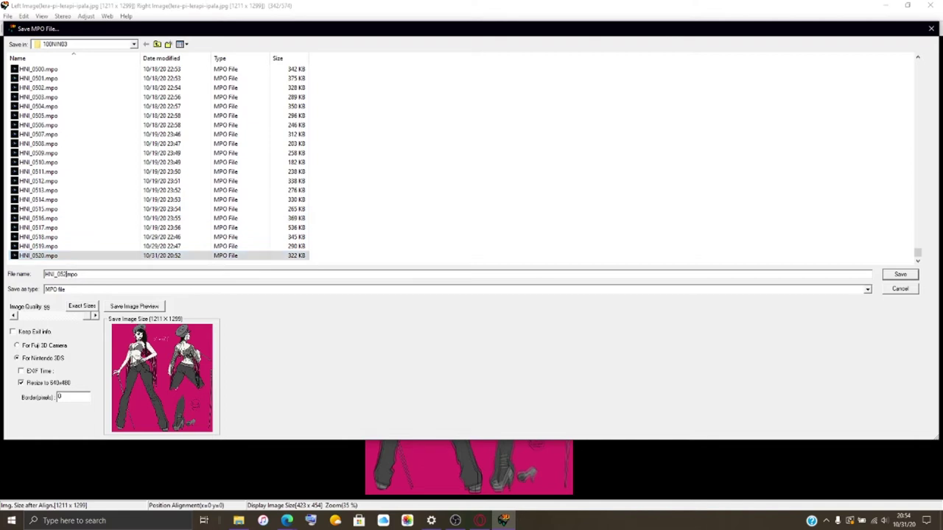
pyautogui.write('1')
pyautogui.press('Return')
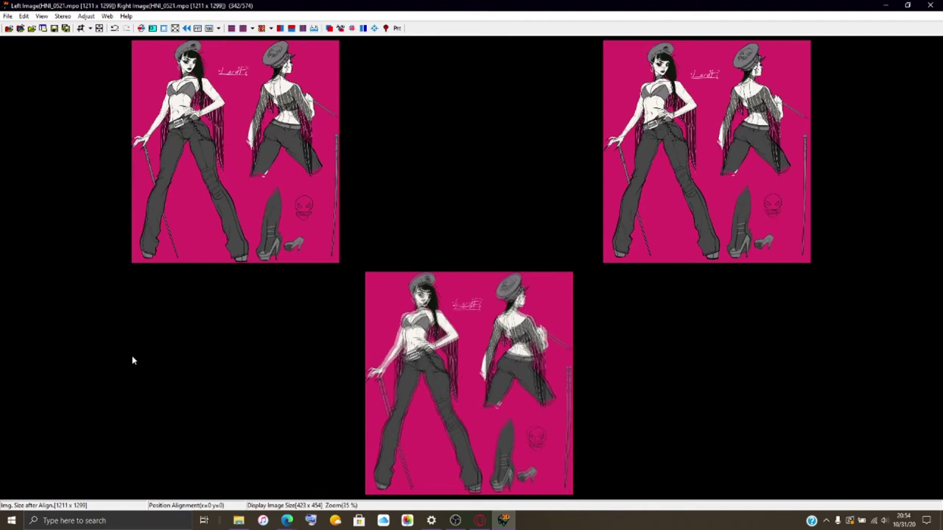
# Open mr-cat-ssx-map-o7.jpg as both the left and right image.
pyautogui.click(20, 28)
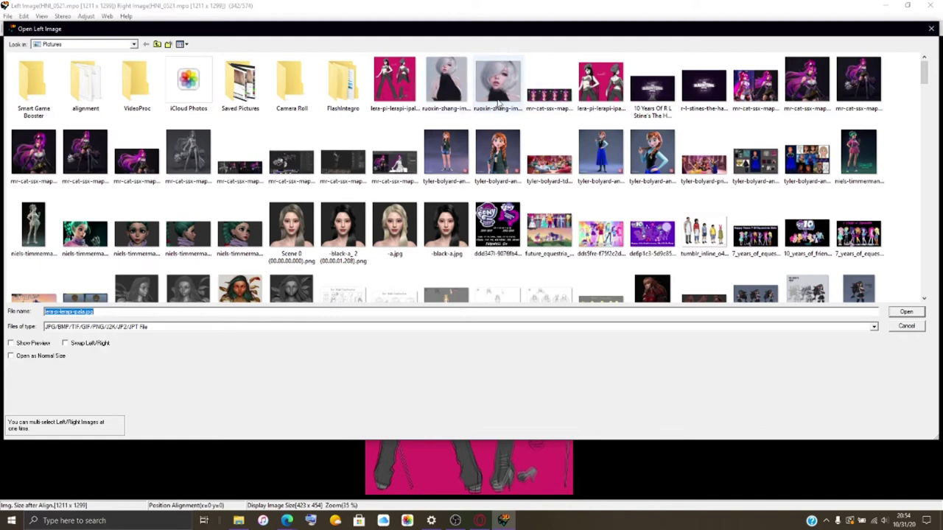
pyautogui.click(548, 103)
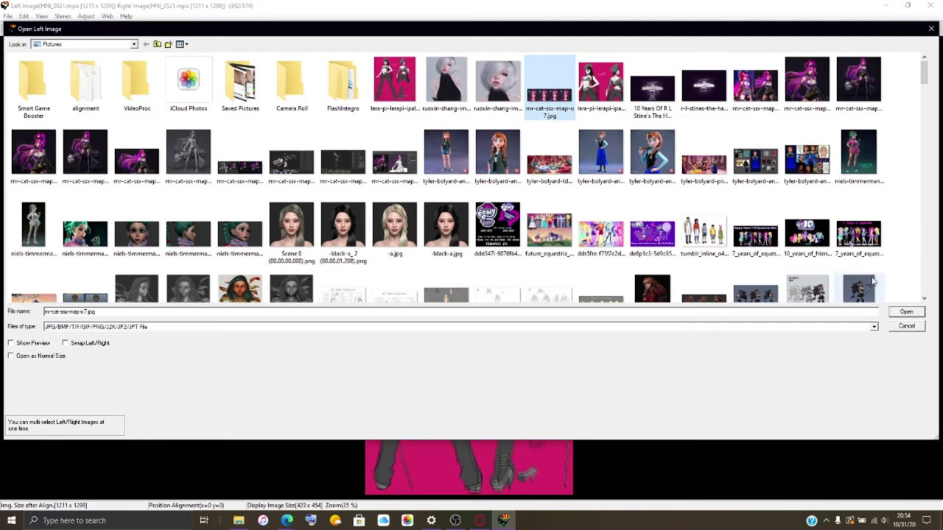
pyautogui.click(908, 313)
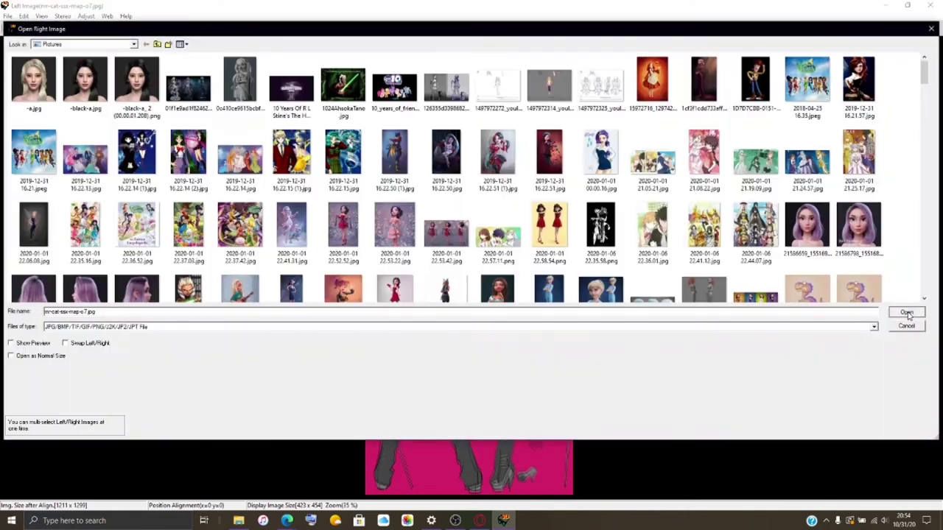
pyautogui.click(908, 314)
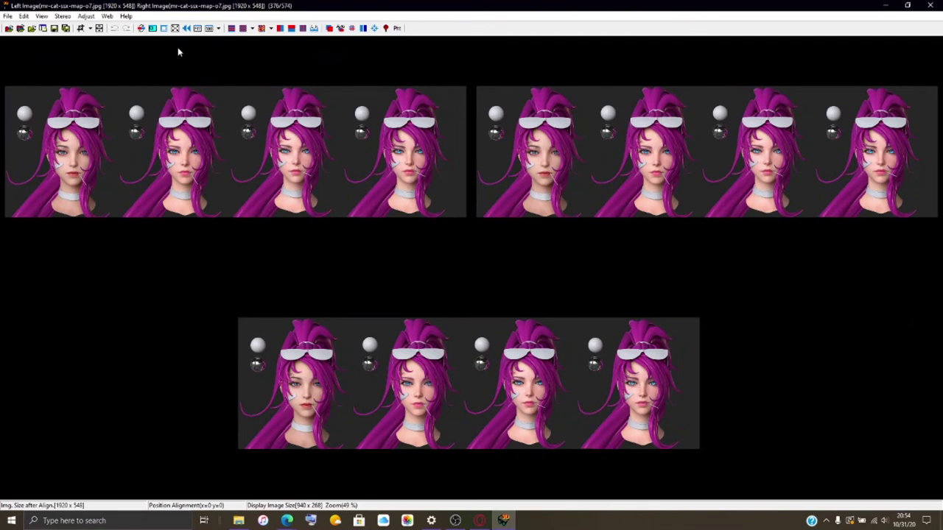
# In a maximized Easy Adjustment window, set the left image's barrel distortion correction to -15.0.
pyautogui.click(330, 28)
pyautogui.click(342, 26)
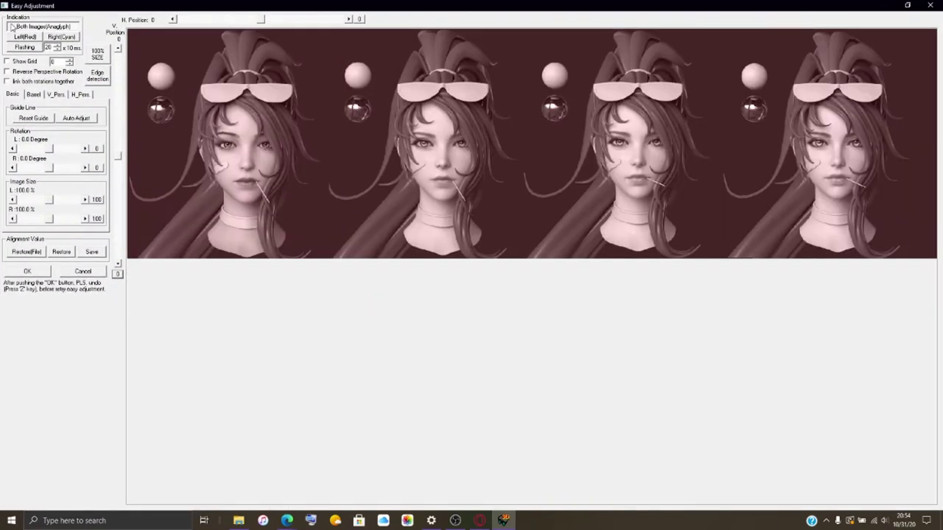
pyautogui.click(36, 95)
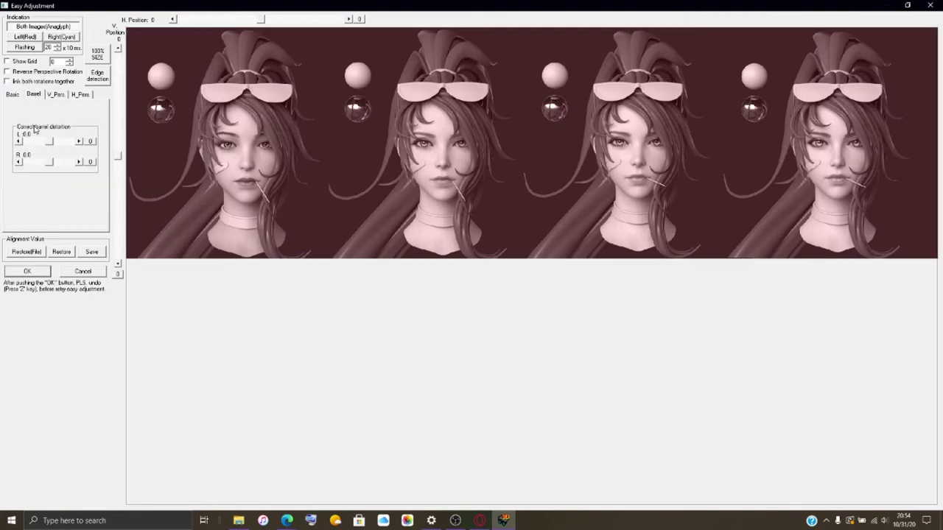
pyautogui.moveTo(50, 142); pyautogui.dragTo(45, 145)
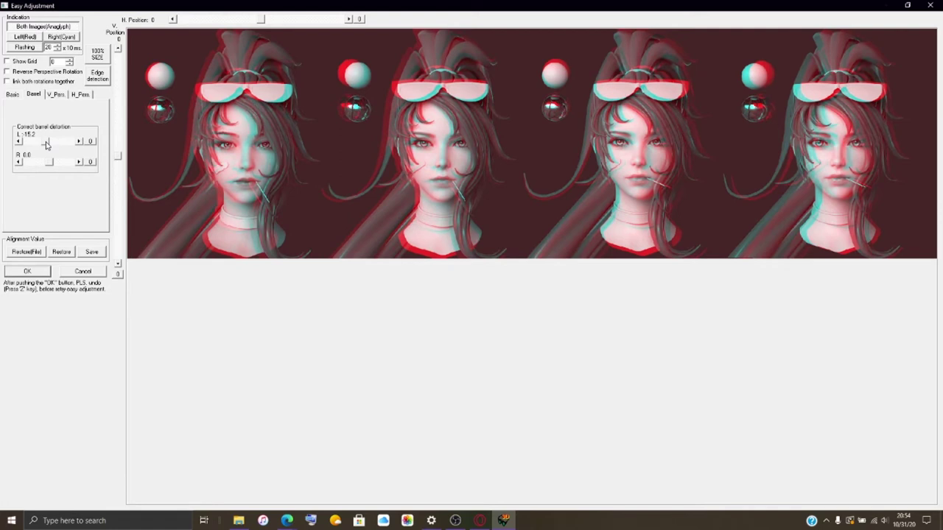
pyautogui.click(79, 142)
# Set the right image's barrel distortion correction to -7.5 and apply the adjustment.
pyautogui.click(19, 162)
pyautogui.click(18, 162)
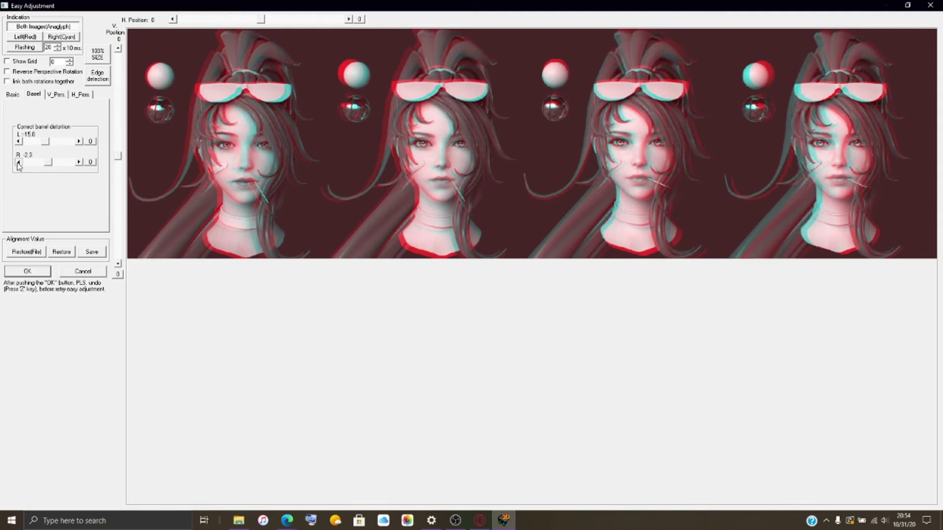
pyautogui.click(18, 162)
pyautogui.click(18, 162)
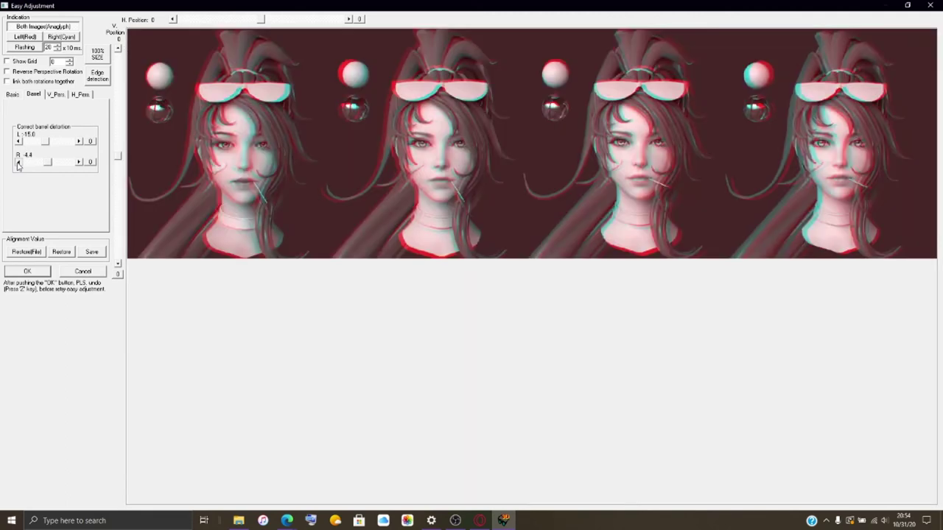
pyautogui.click(18, 162)
pyautogui.click(19, 162)
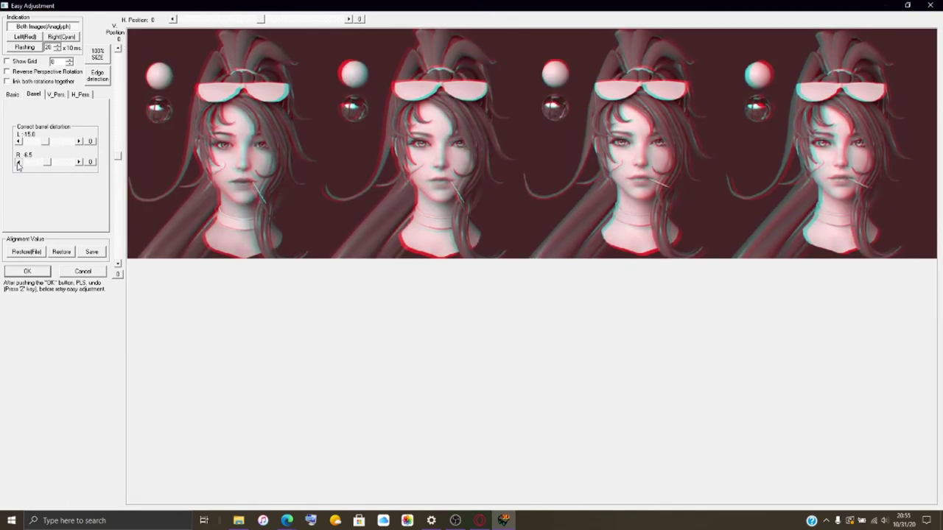
pyautogui.click(18, 162)
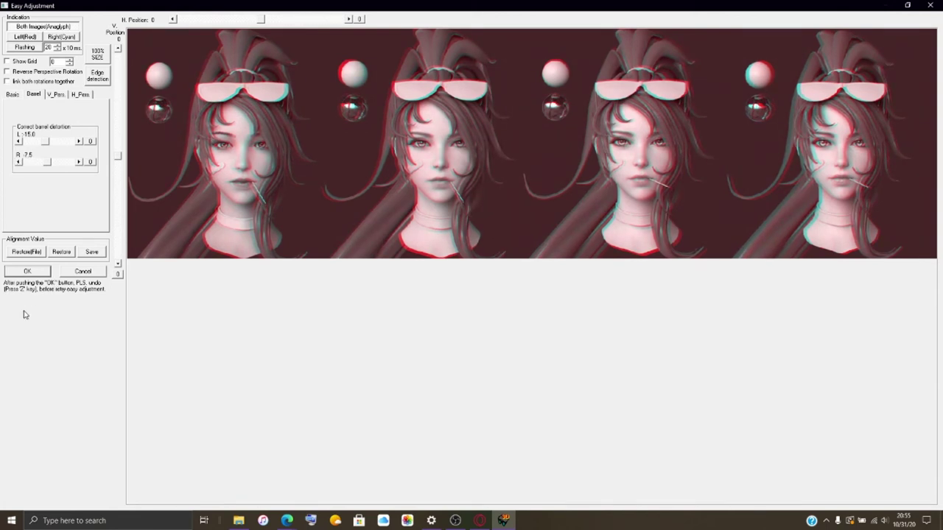
pyautogui.click(35, 271)
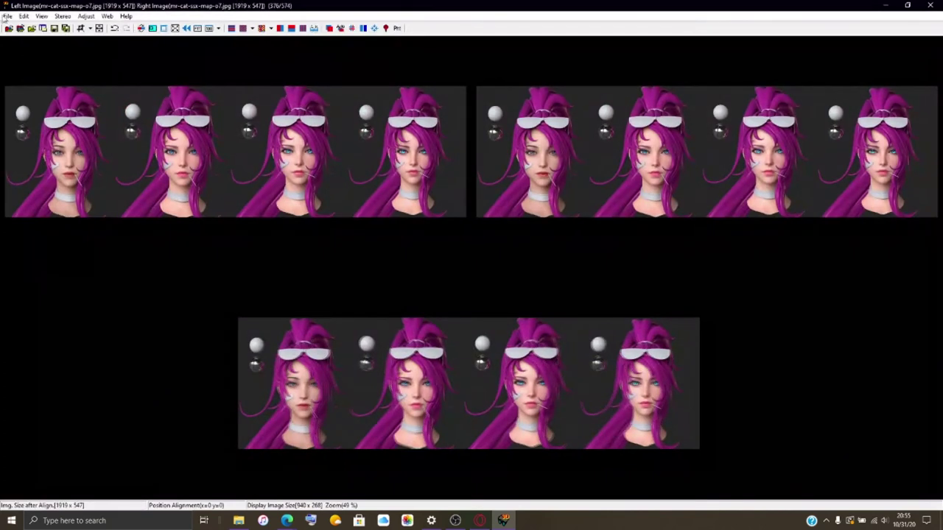
# Save the adjusted four-head picture pair as an MPO file named HNI_0522.mpo in the 100NIN03 folder.
pyautogui.click(7, 16)
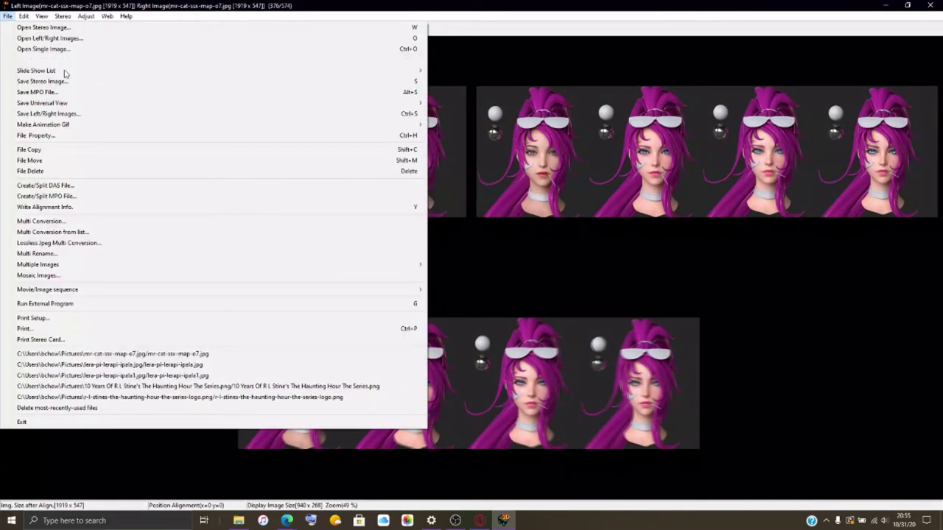
pyautogui.click(77, 94)
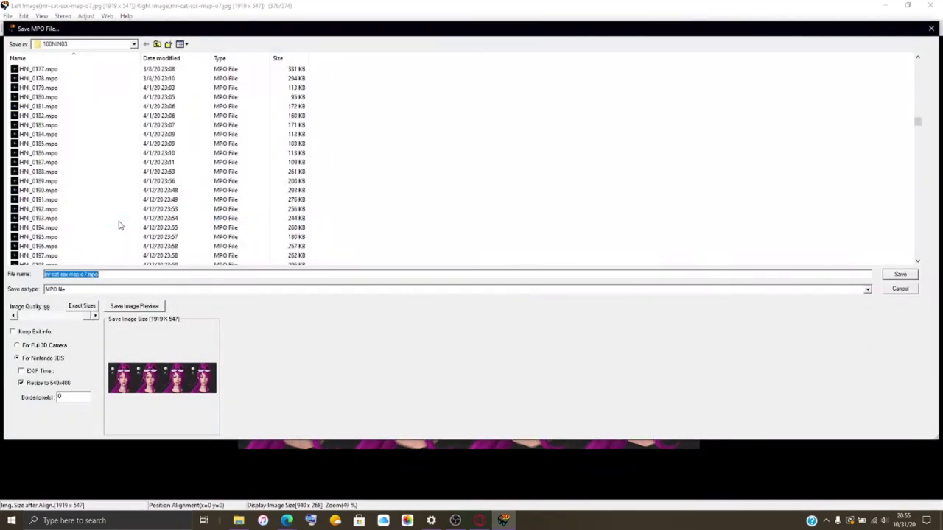
pyautogui.click(69, 255)
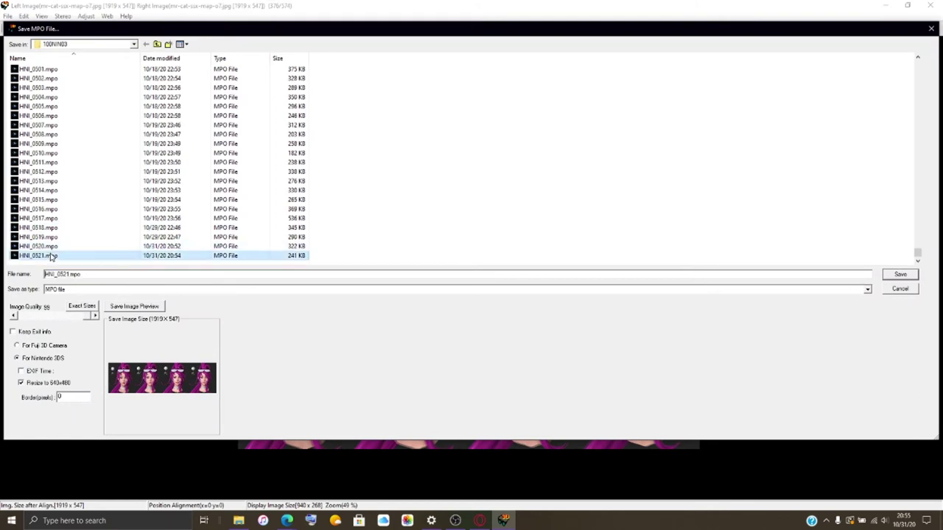
pyautogui.press('BackSpace')
pyautogui.write('2')
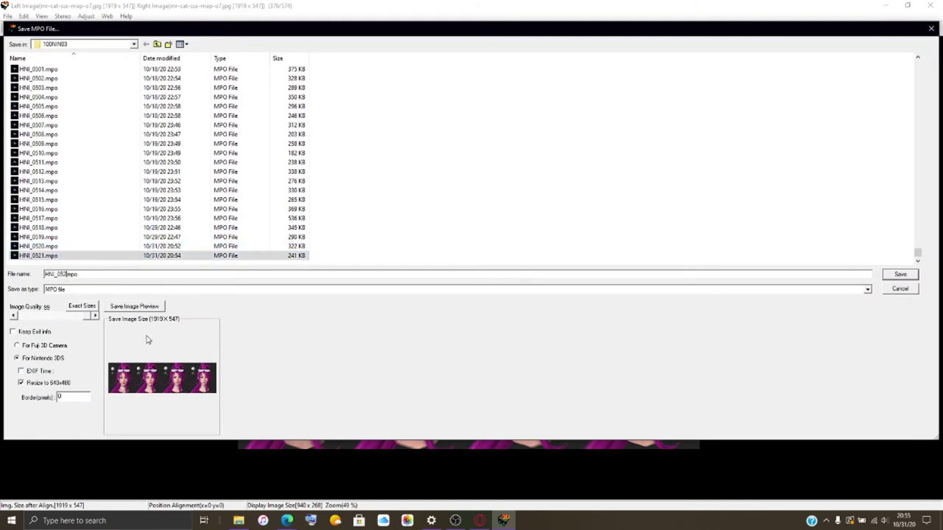
pyautogui.press('Return')
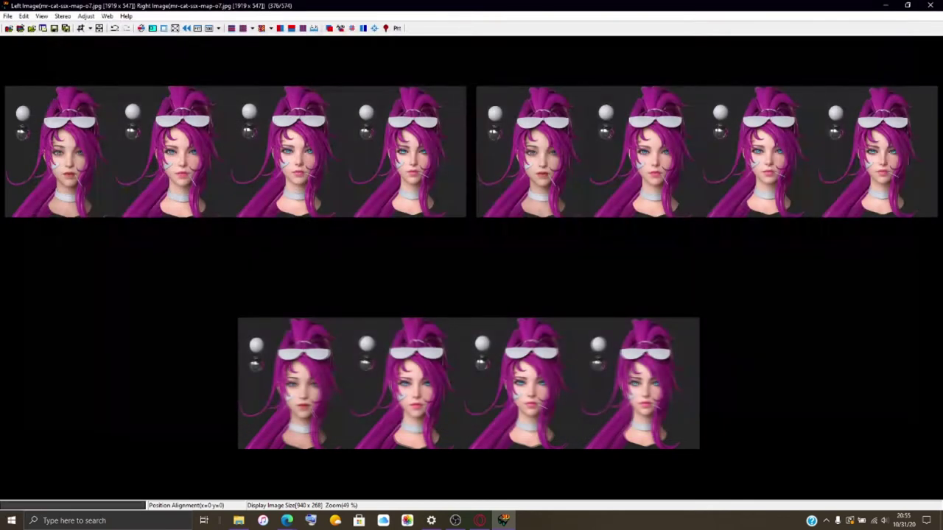
pyautogui.click(20, 28)
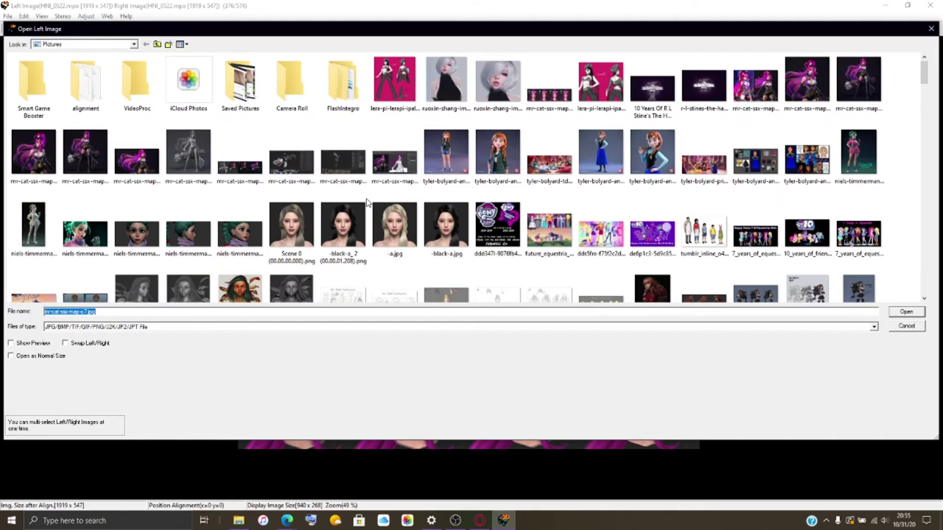
pyautogui.click(497, 97)
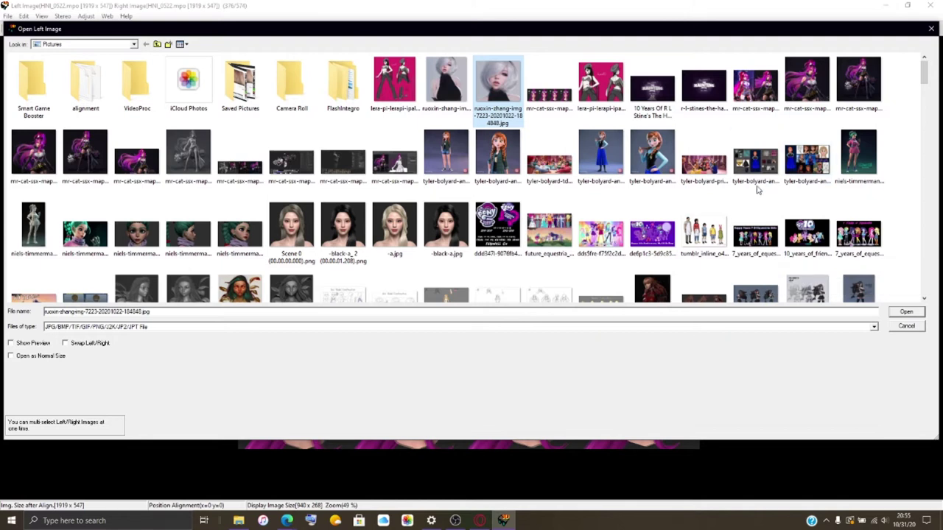
pyautogui.click(456, 84)
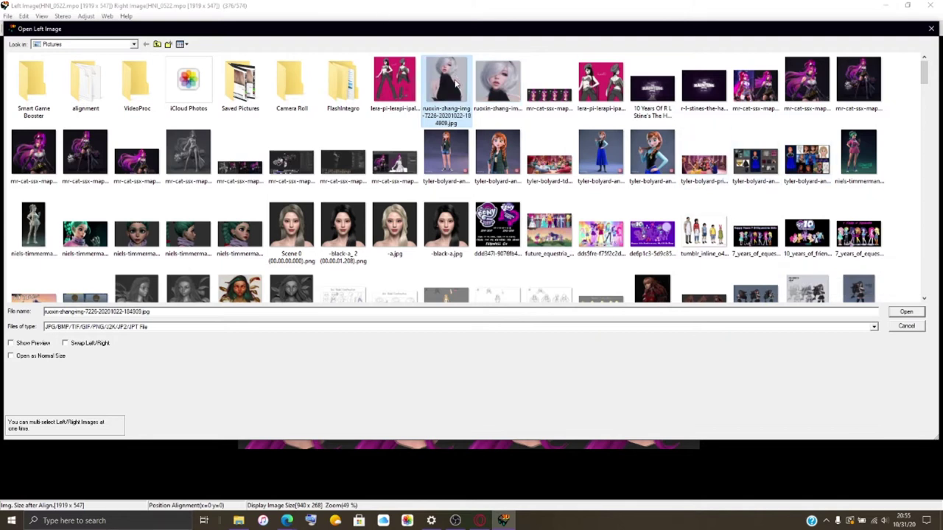
pyautogui.click(906, 312)
pyautogui.click(907, 312)
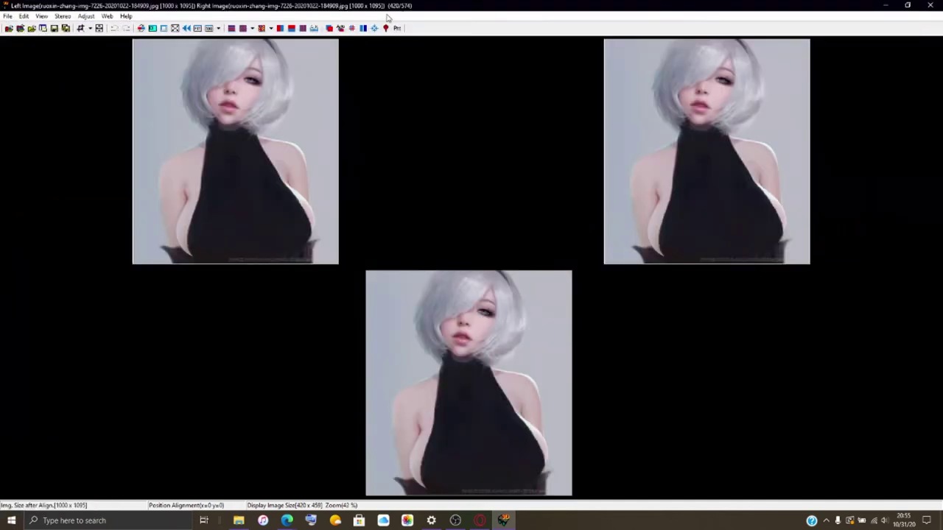
# In a maximized Easy Adjustment window, set the left image's barrel distortion correction to 40.0.
pyautogui.click(332, 28)
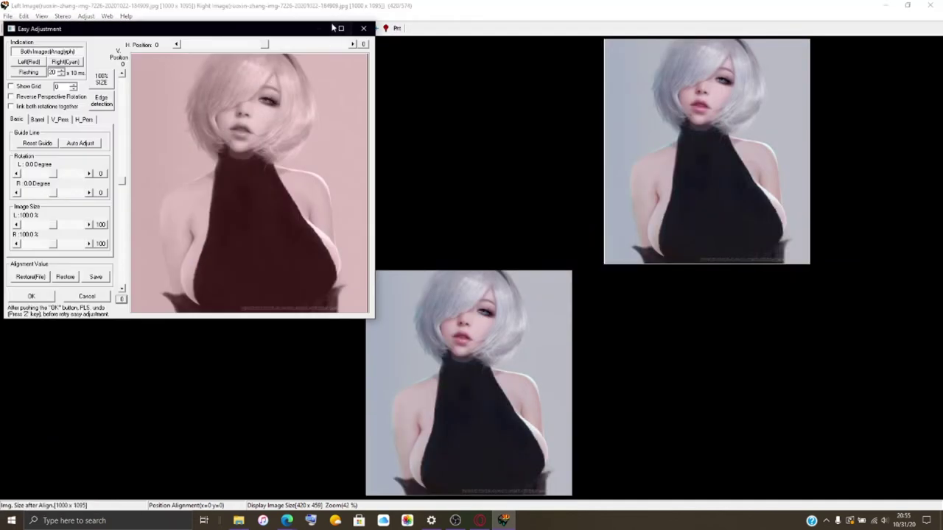
pyautogui.click(340, 28)
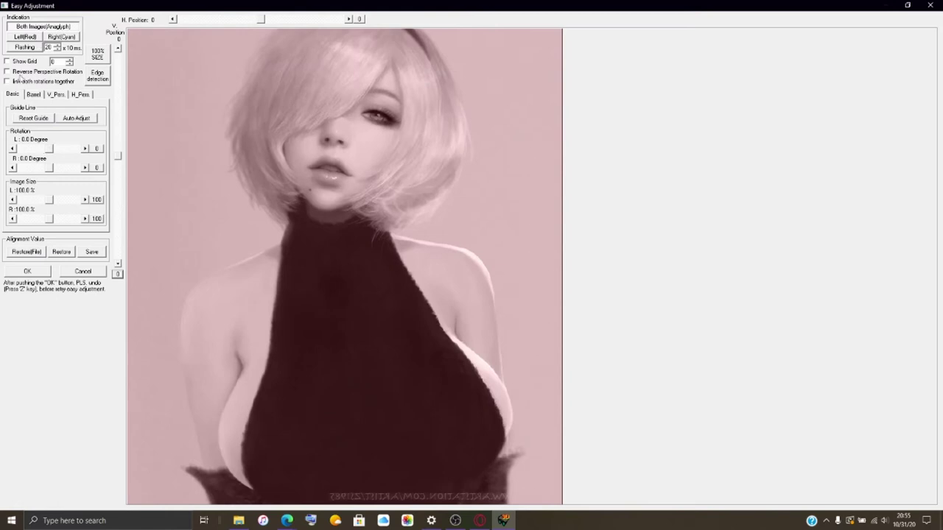
pyautogui.click(33, 95)
pyautogui.moveTo(49, 142); pyautogui.dragTo(56, 149)
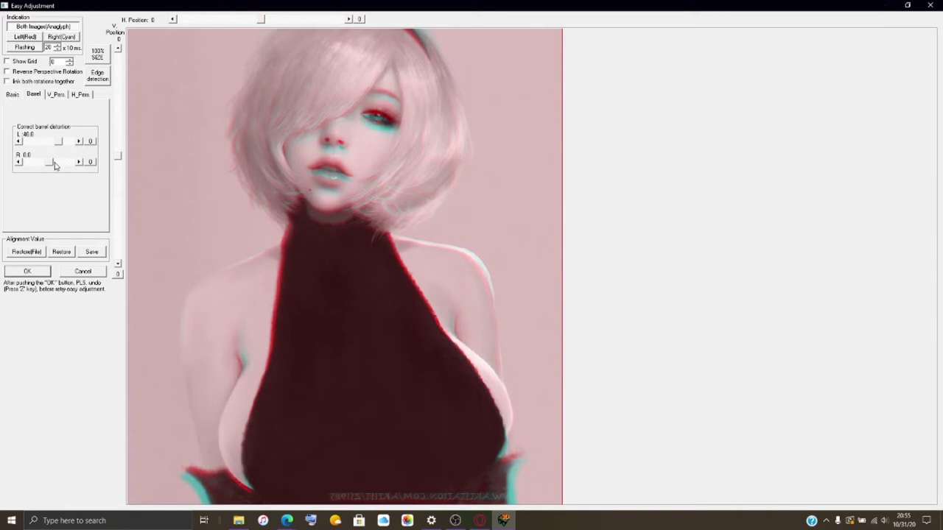
# Set the right image's barrel distortion correction to slightly more than 19.2 and apply the adjustment.
pyautogui.moveTo(51, 169); pyautogui.dragTo(56, 167)
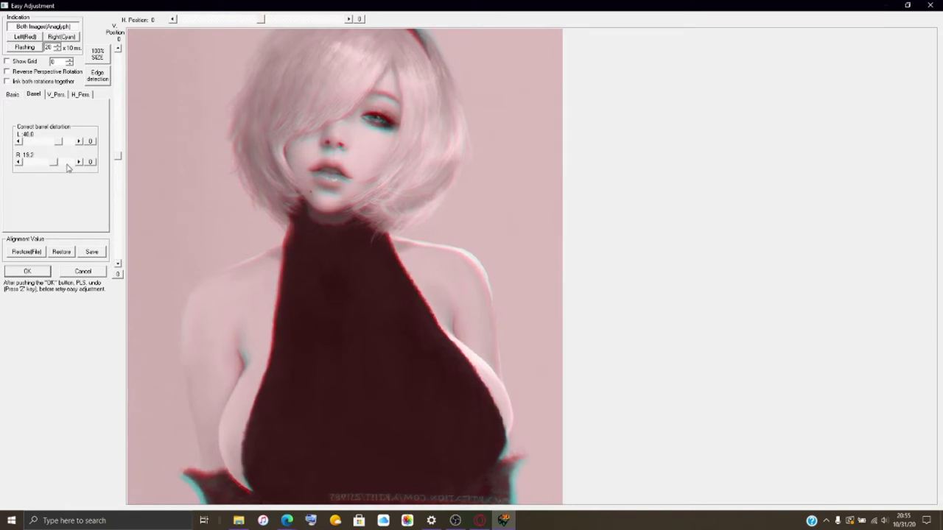
pyautogui.click(78, 162)
pyautogui.click(77, 163)
pyautogui.click(27, 271)
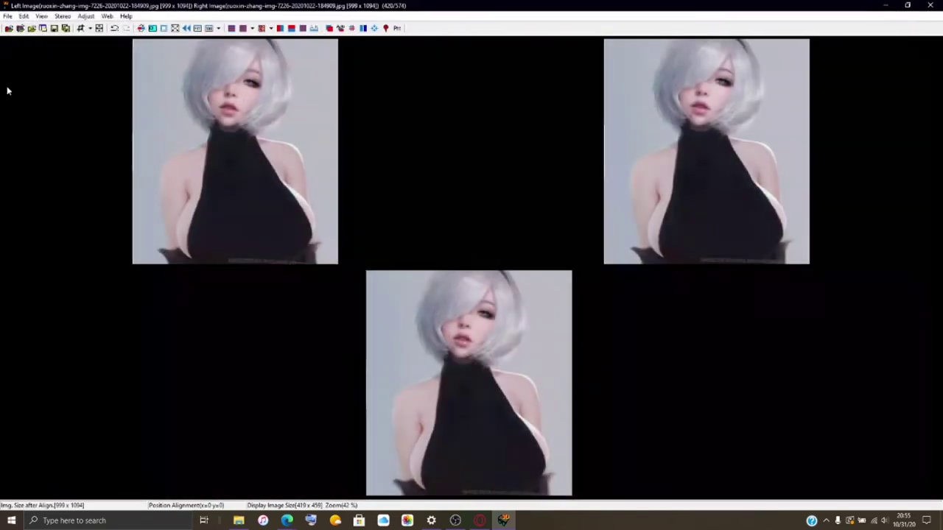
# Save the adjusted portrait pair in the black top as an MPO file named HNI_0523.mpo in the 100NIN03 folder.
pyautogui.click(8, 16)
pyautogui.click(66, 96)
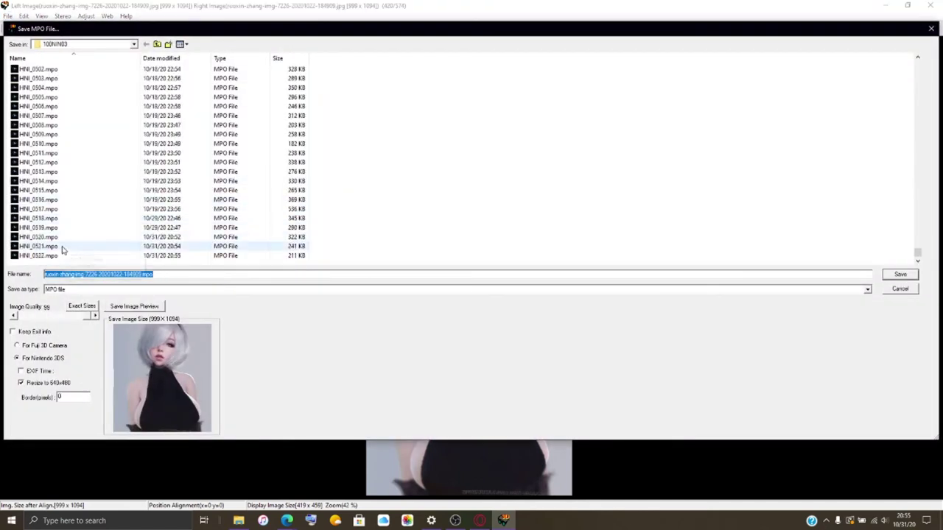
pyautogui.click(57, 255)
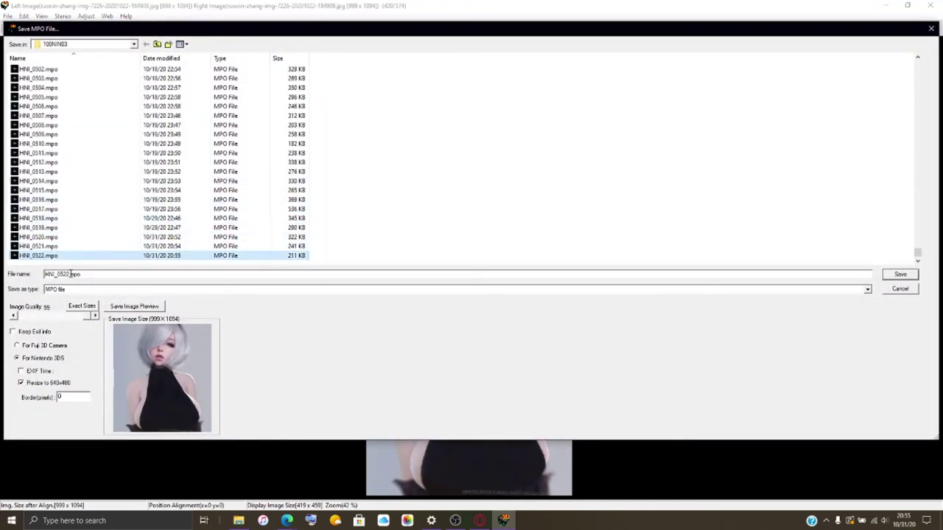
pyautogui.click(70, 274)
pyautogui.write('3')
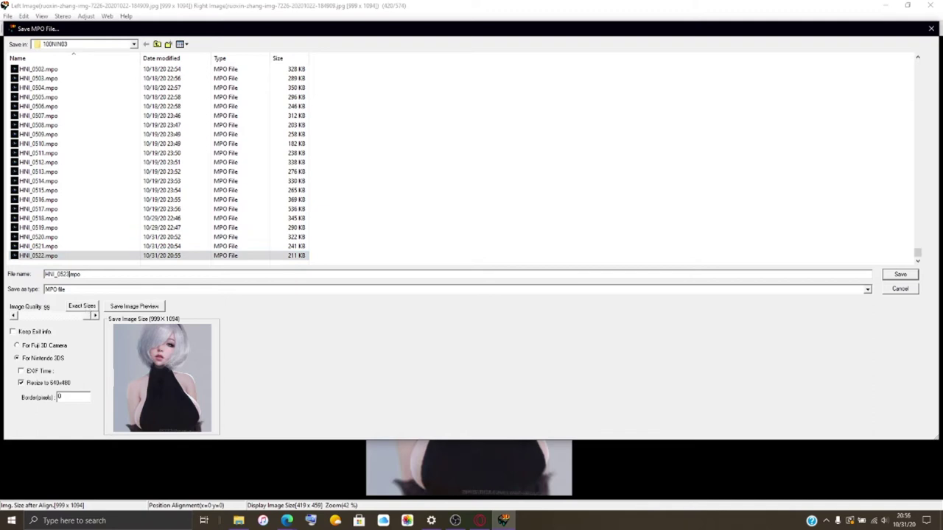
pyautogui.press('Return')
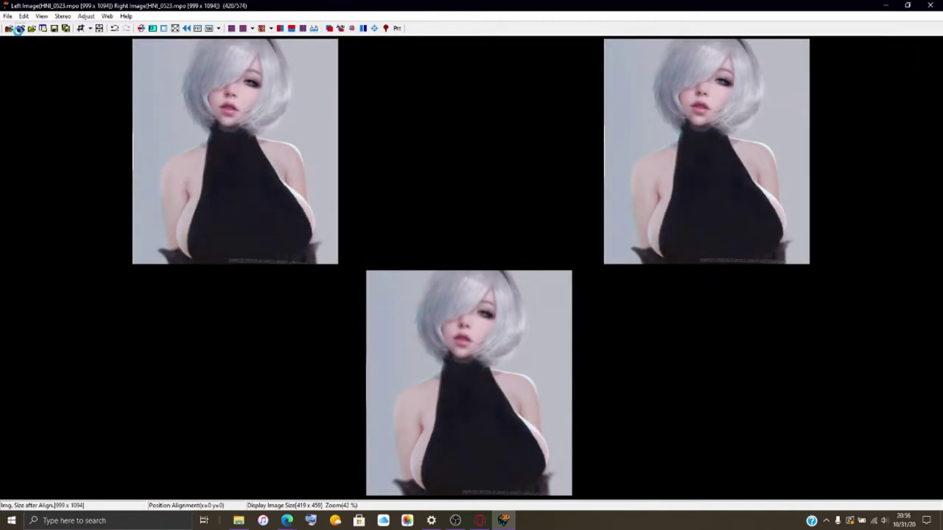
pyautogui.click(9, 28)
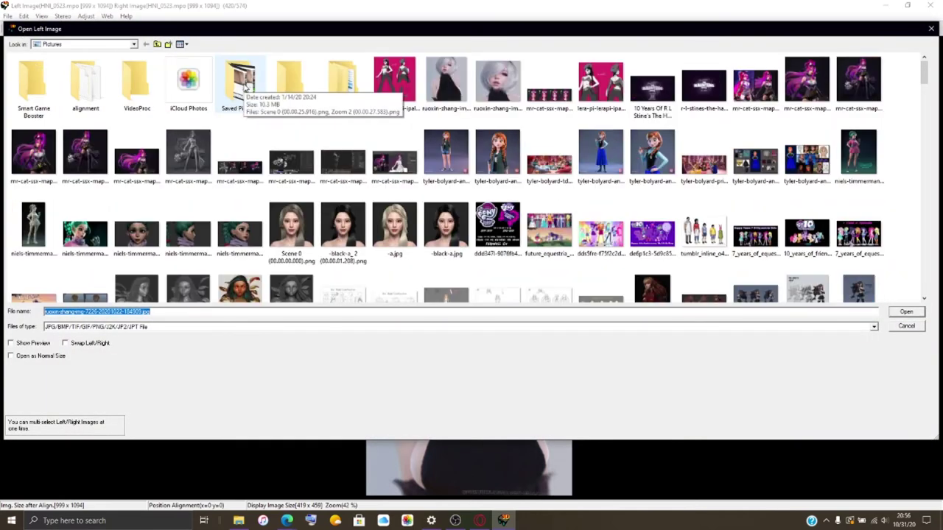
pyautogui.click(497, 81)
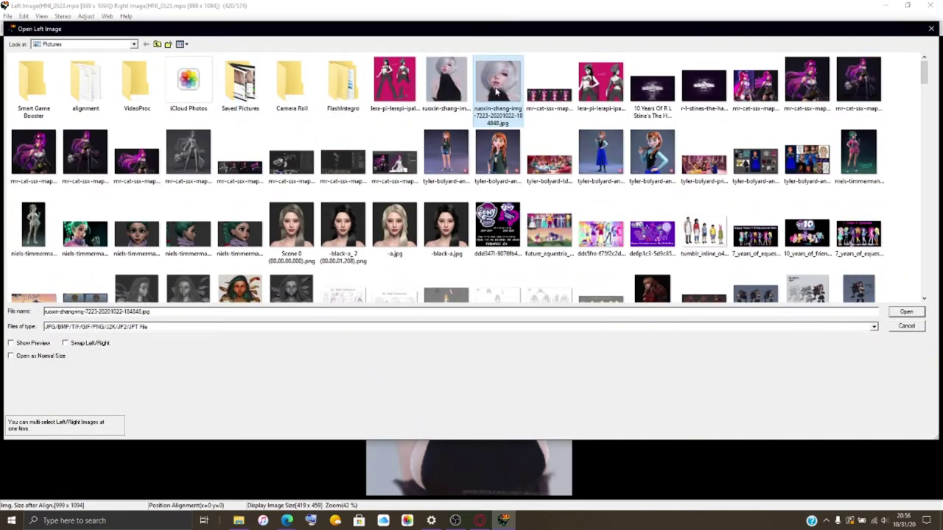
pyautogui.click(905, 312)
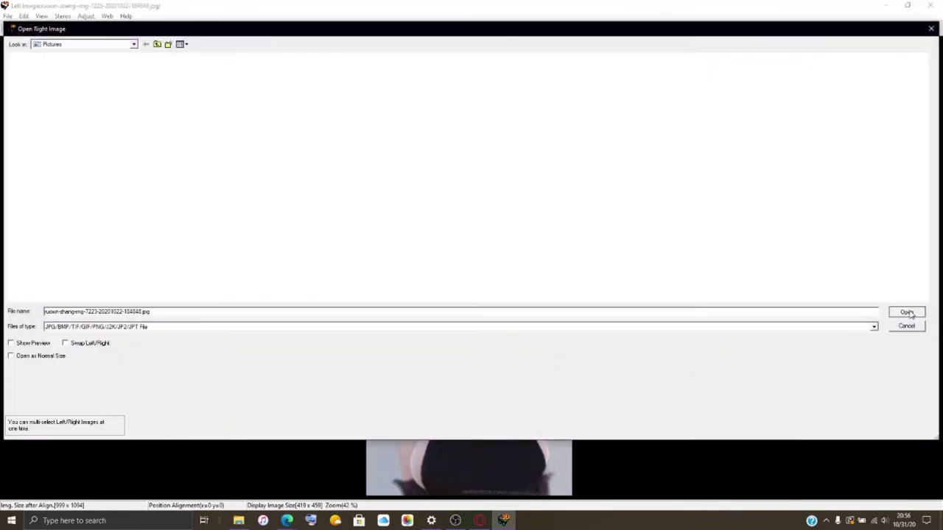
pyautogui.click(905, 311)
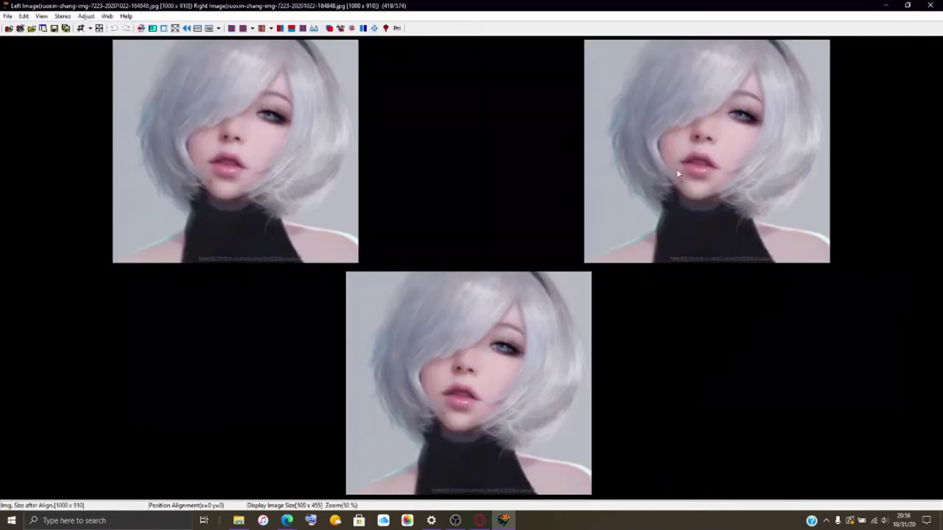
# In a maximized Easy Adjustment window, set barrel distortion correction to -40.0 for the left image and -20.0 for the right, and apply it.
pyautogui.click(330, 28)
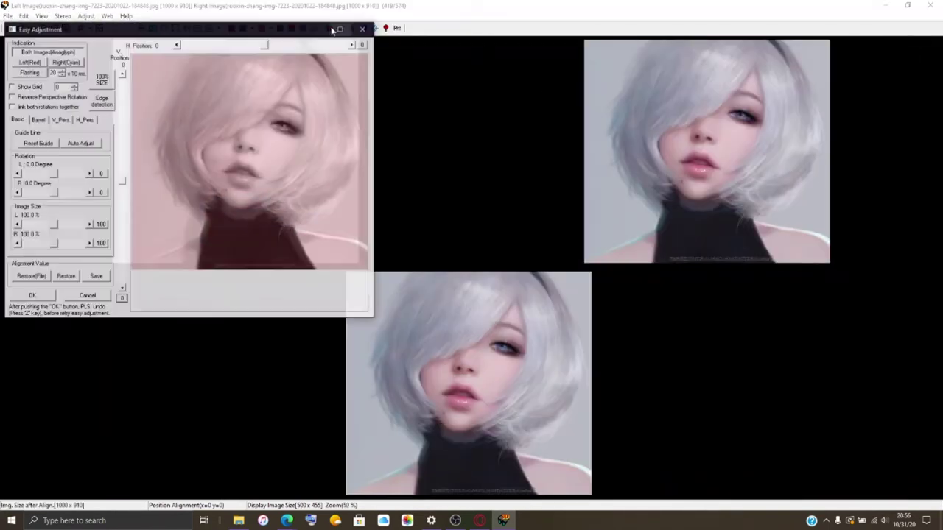
pyautogui.click(338, 29)
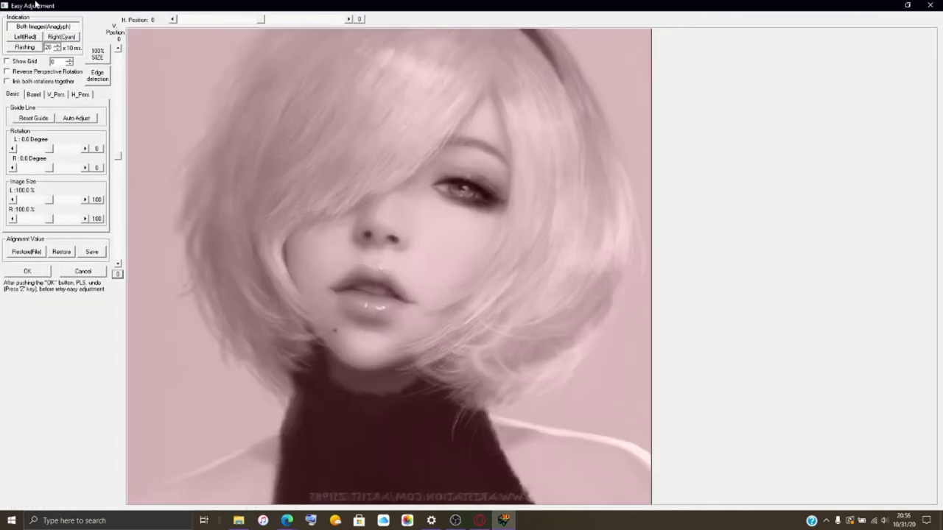
pyautogui.click(34, 94)
pyautogui.moveTo(51, 147); pyautogui.dragTo(40, 148)
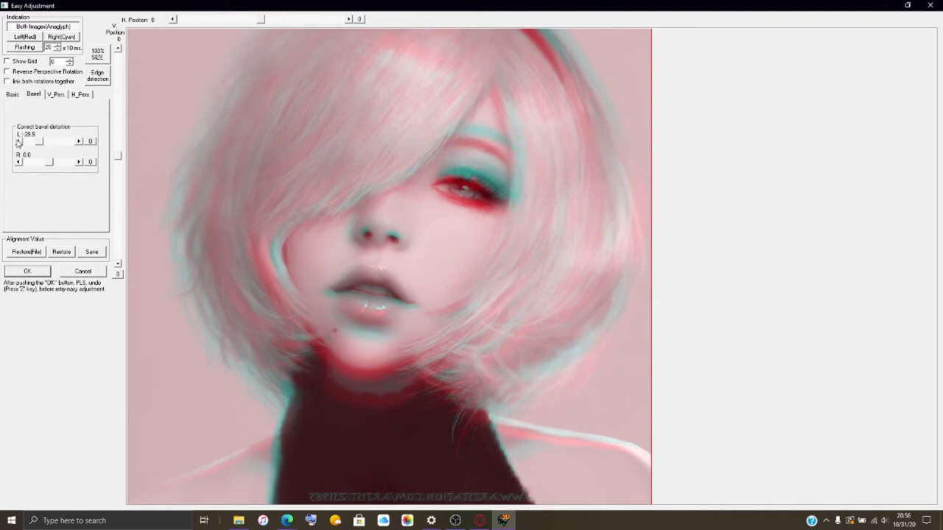
pyautogui.moveTo(50, 164); pyautogui.dragTo(44, 167)
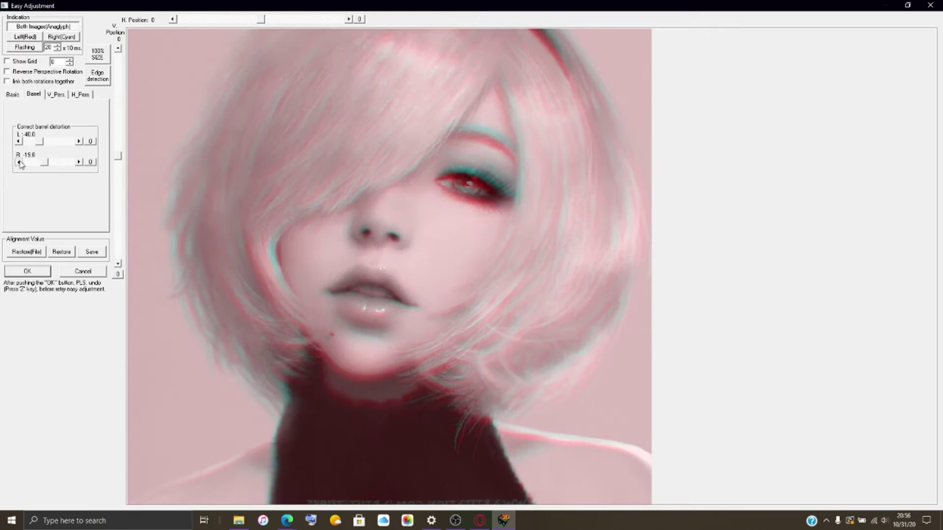
pyautogui.click(37, 270)
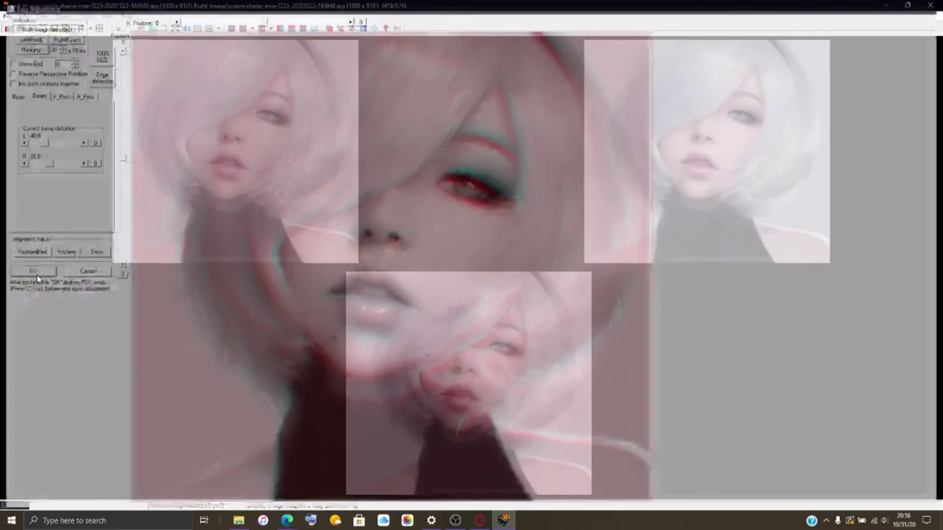
# Save the adjusted close-up portrait pair as an MPO file named HNI_0524.mpo in the 100NIN03 folder.
pyautogui.click(7, 15)
pyautogui.click(69, 93)
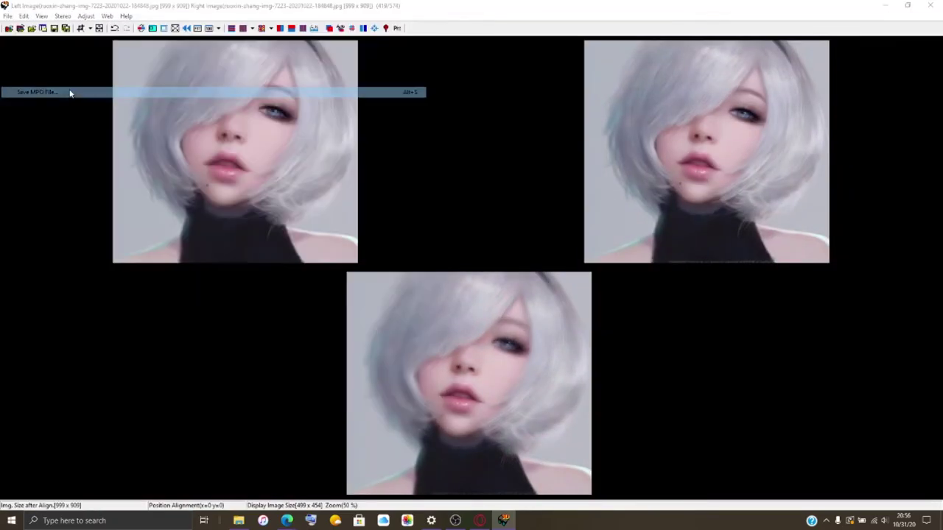
pyautogui.scroll(-20, 99, 185)
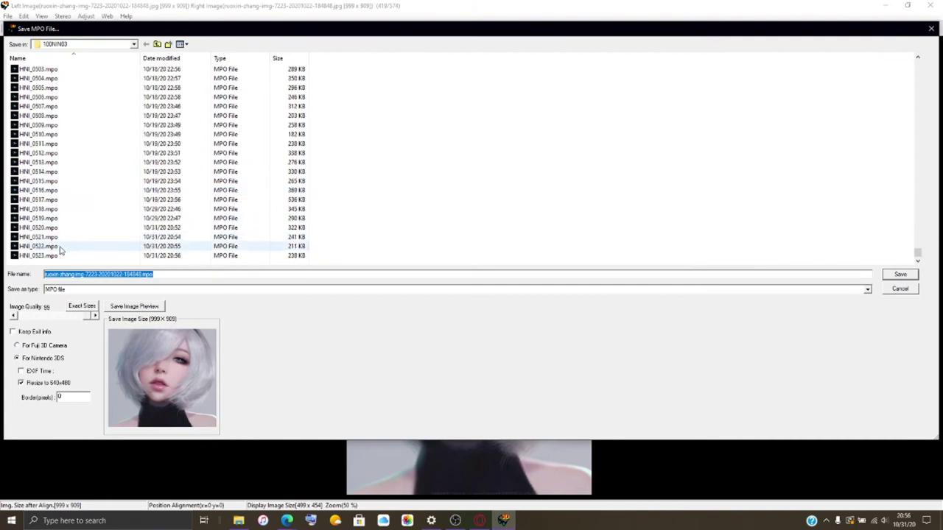
pyautogui.click(53, 256)
pyautogui.click(64, 274)
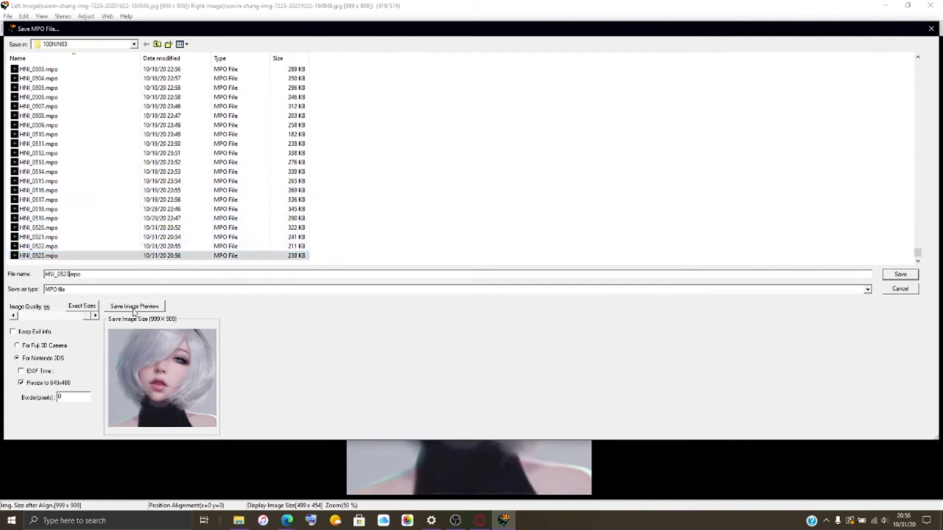
pyautogui.write('4')
pyautogui.press('Return')
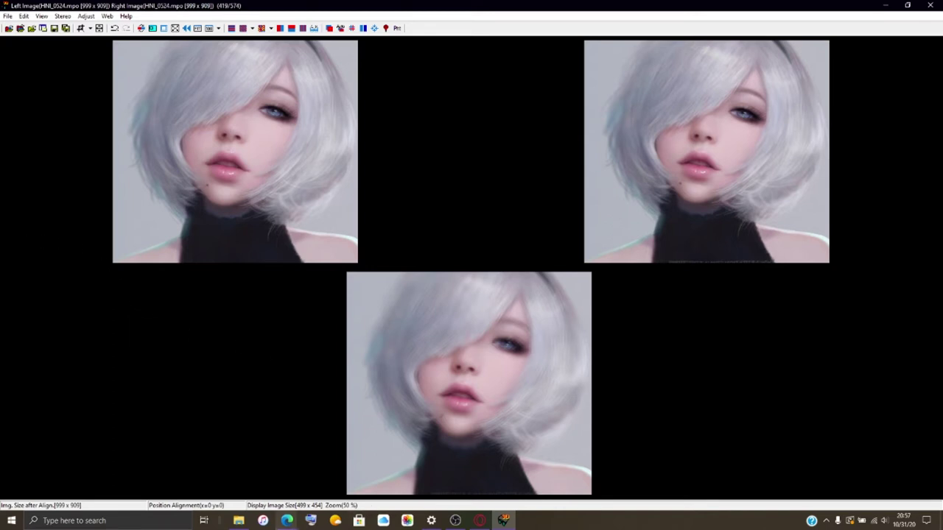
# Switch to the ArtStation window in Microsoft Edge and look through the character artist's portfolio page.
pyautogui.moveTo(286, 520)
pyautogui.click(176, 466)
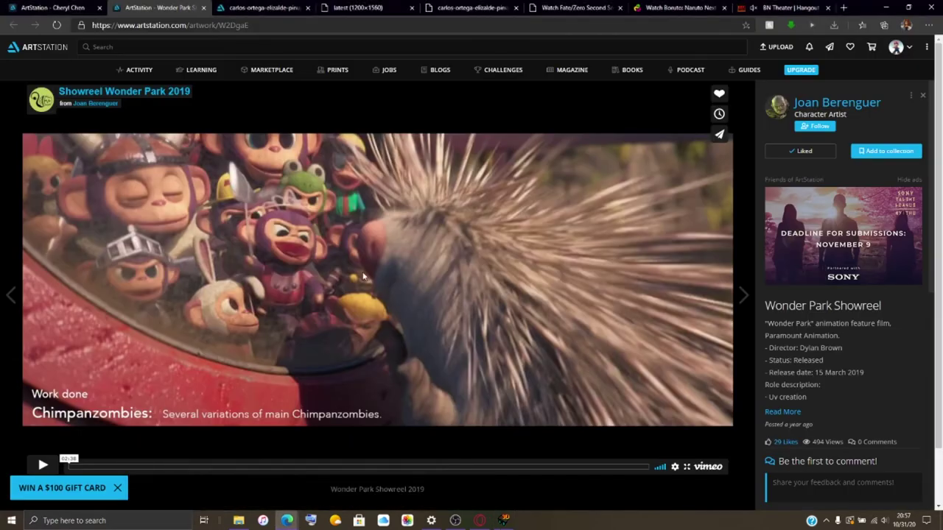
pyautogui.click(48, 6)
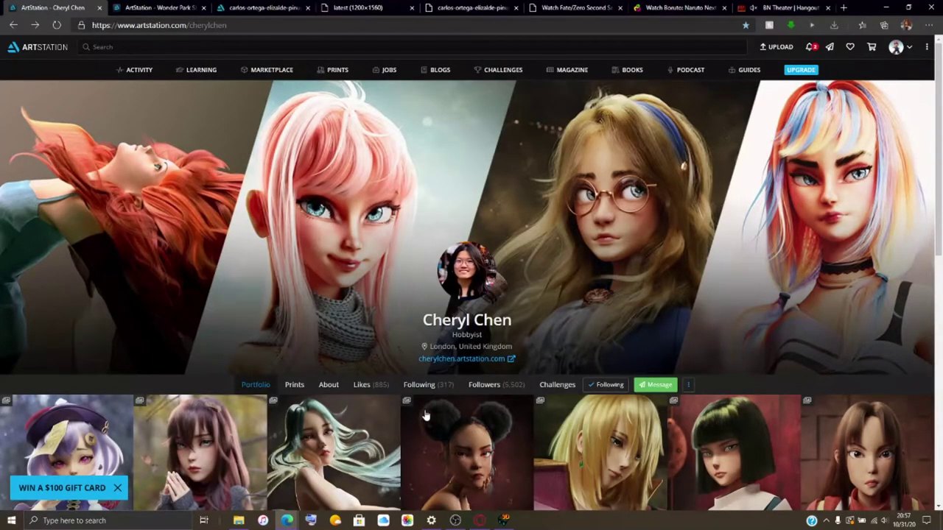
pyautogui.scroll(-6, 241, 306)
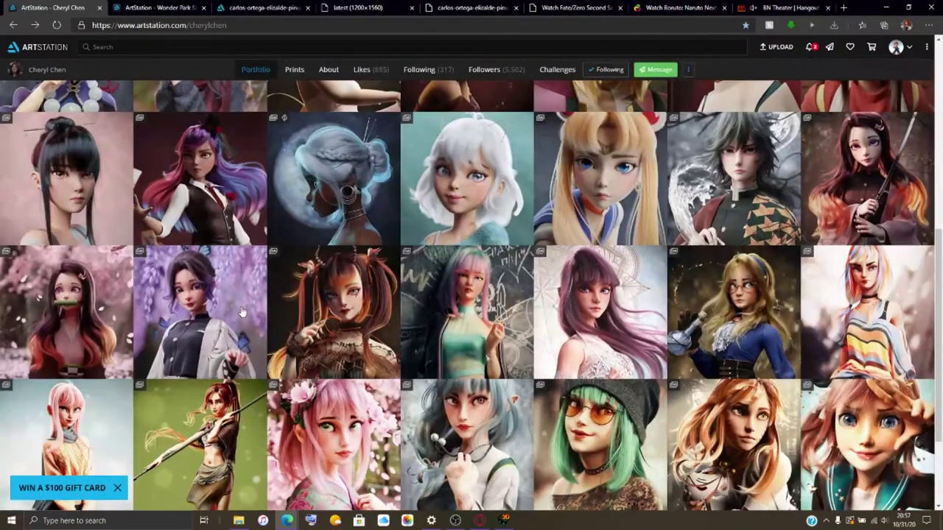
pyautogui.scroll(6, 389, 327)
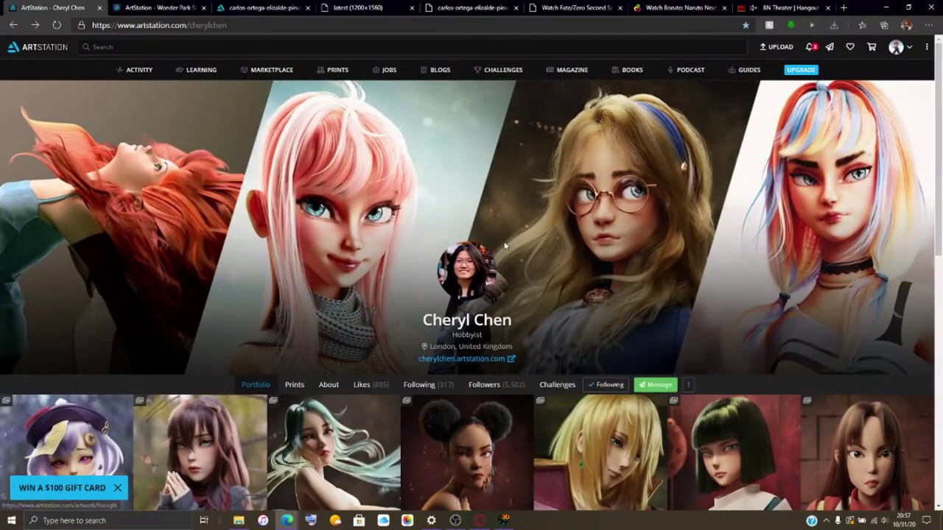
pyautogui.scroll(-5, 279, 192)
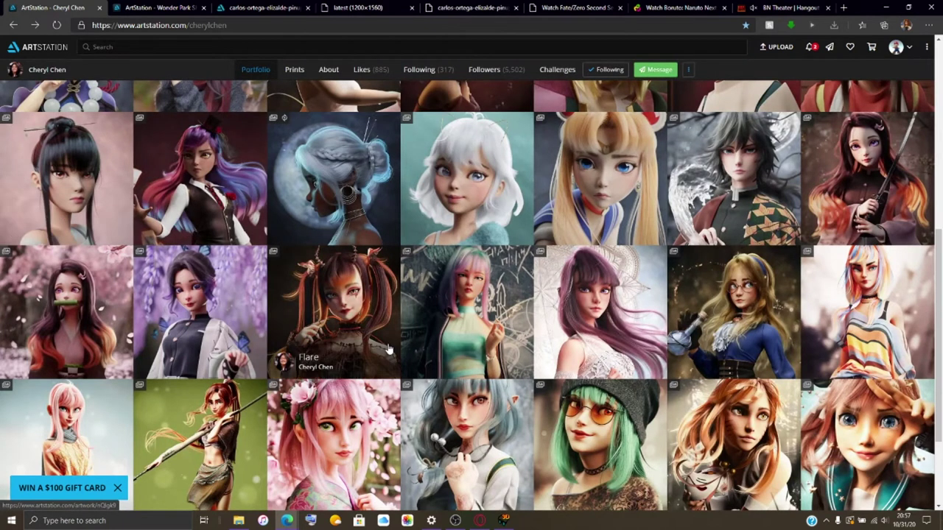
pyautogui.scroll(10, 388, 348)
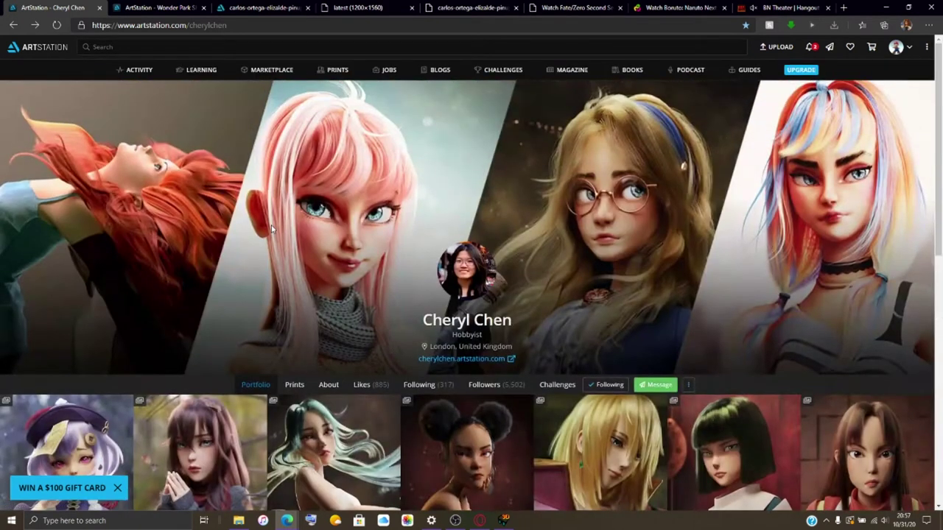
# Open the account's own ArtStation profile in a new tab from the Wonder Park page and show its liked artworks.
pyautogui.click(155, 6)
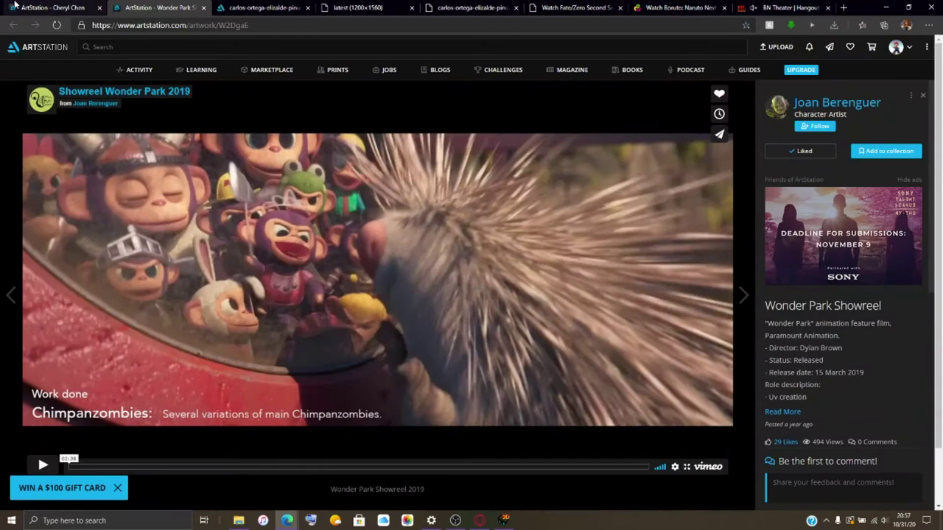
pyautogui.click(894, 48)
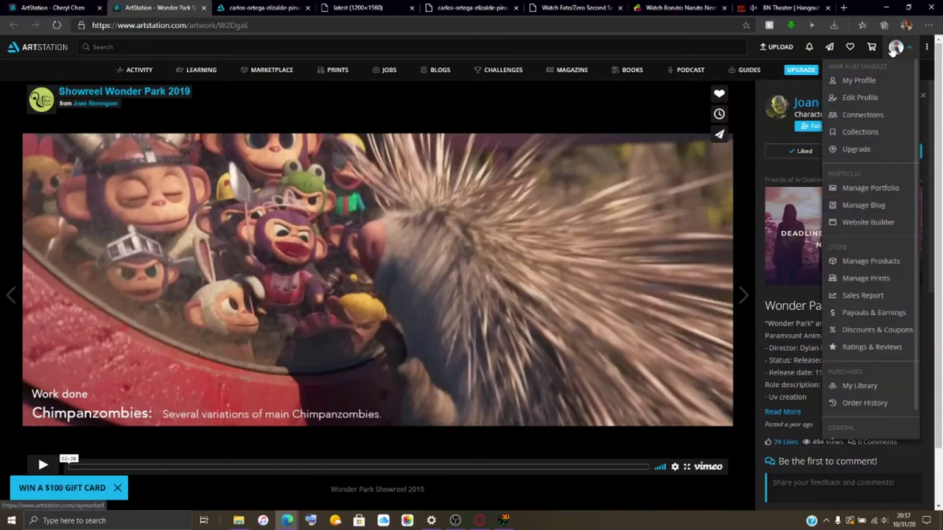
pyautogui.middleClick(892, 81)
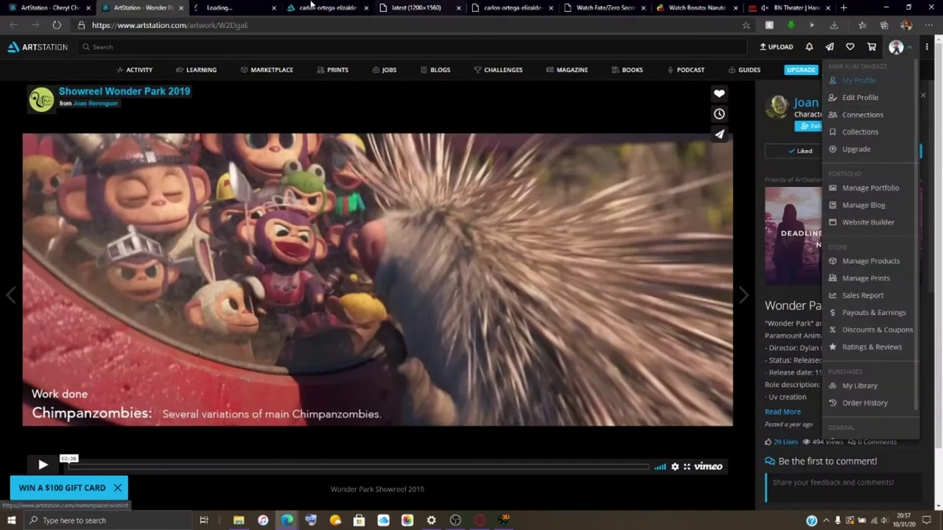
pyautogui.hotkey('ctrl', 'Tab')
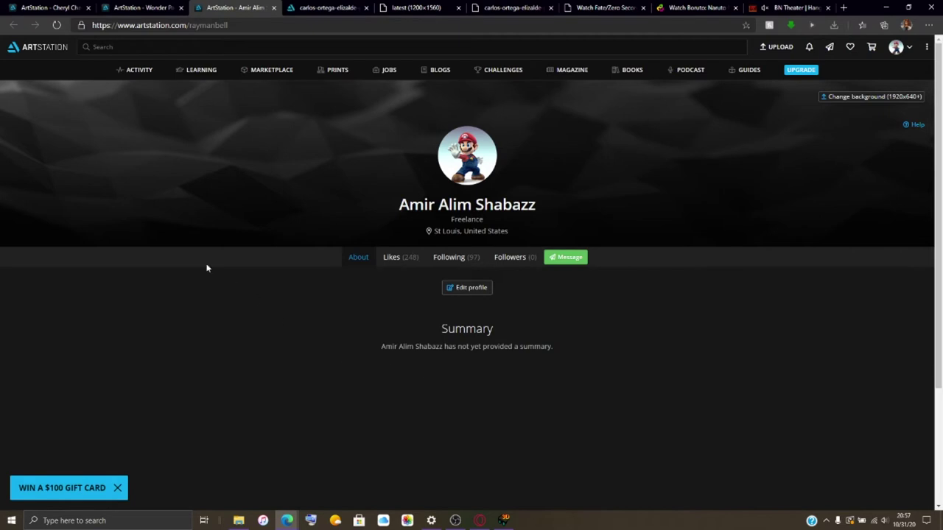
pyautogui.click(399, 262)
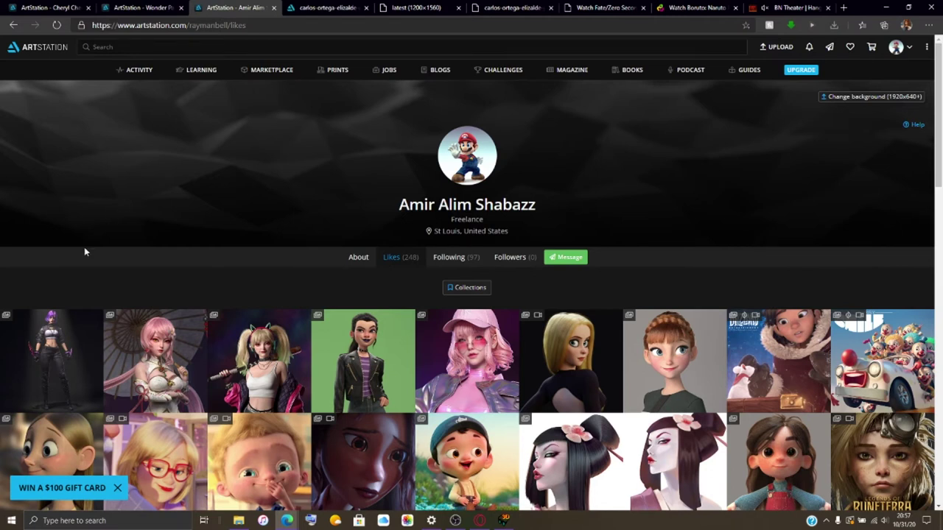
# Open the liked artwork The young Jedi Master in its own tab, examine its page, and close that tab.
pyautogui.scroll(-5, 84, 252)
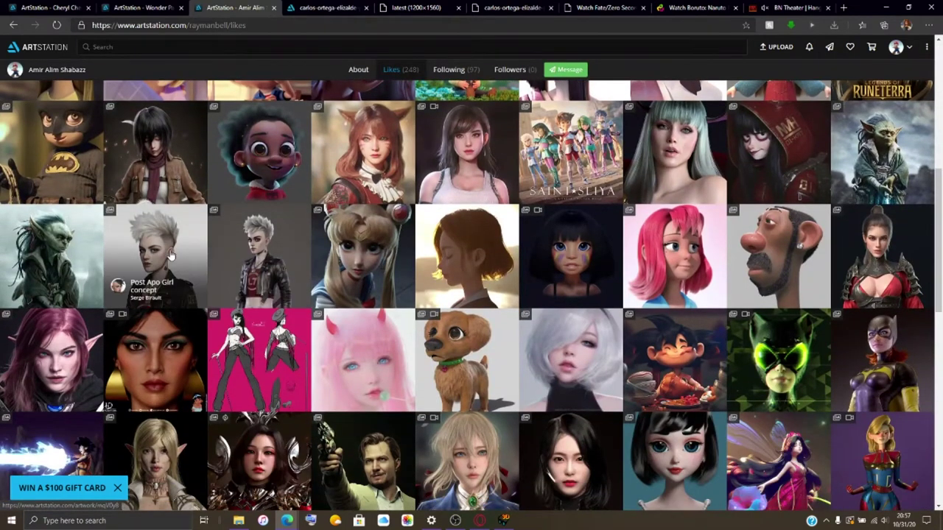
pyautogui.middleClick(56, 253)
pyautogui.click(265, 6)
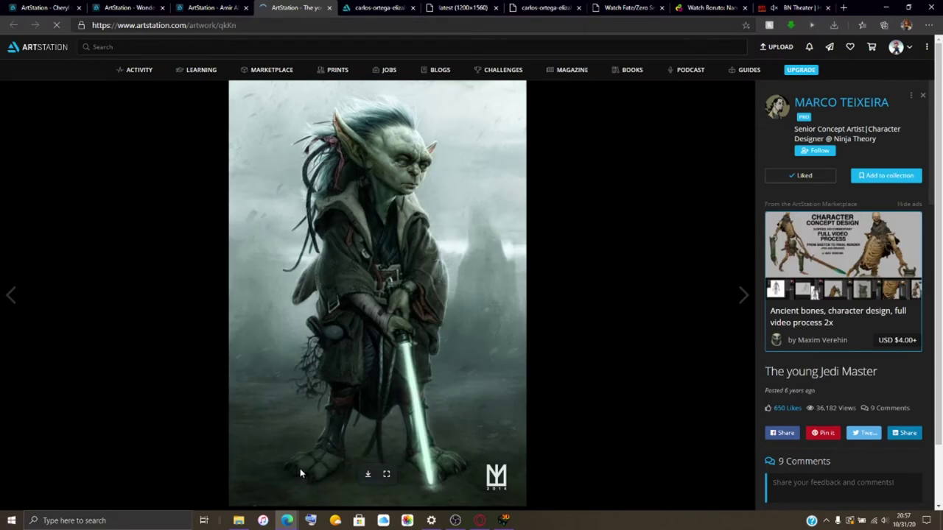
pyautogui.scroll(-1, 406, 376)
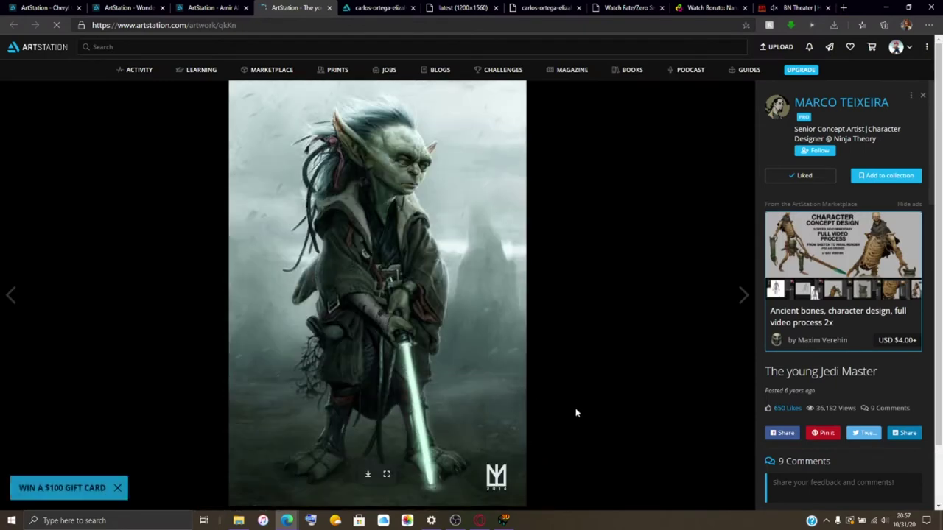
pyautogui.scroll(-5, 833, 472)
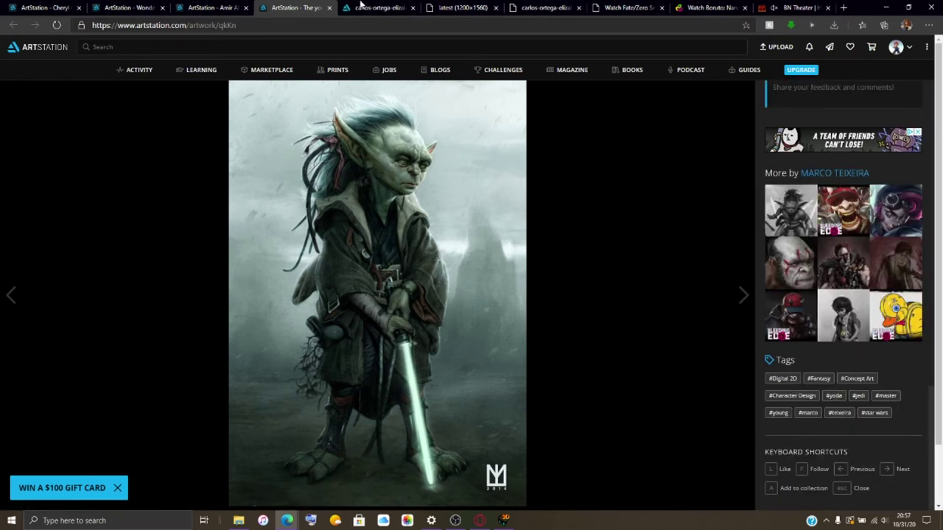
pyautogui.click(329, 9)
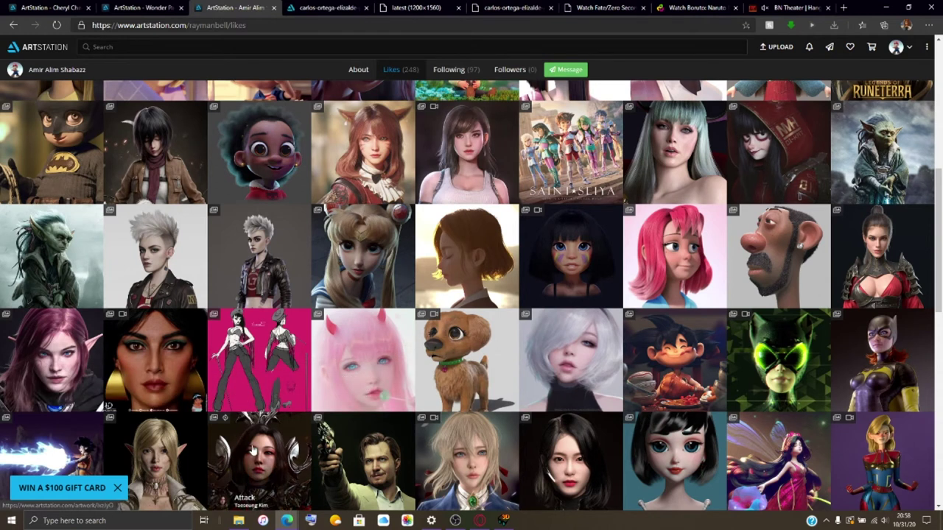
# Open the liked artwork of the pink-haired character with a parasol in a new tab and switch to it.
pyautogui.scroll(5, 561, 440)
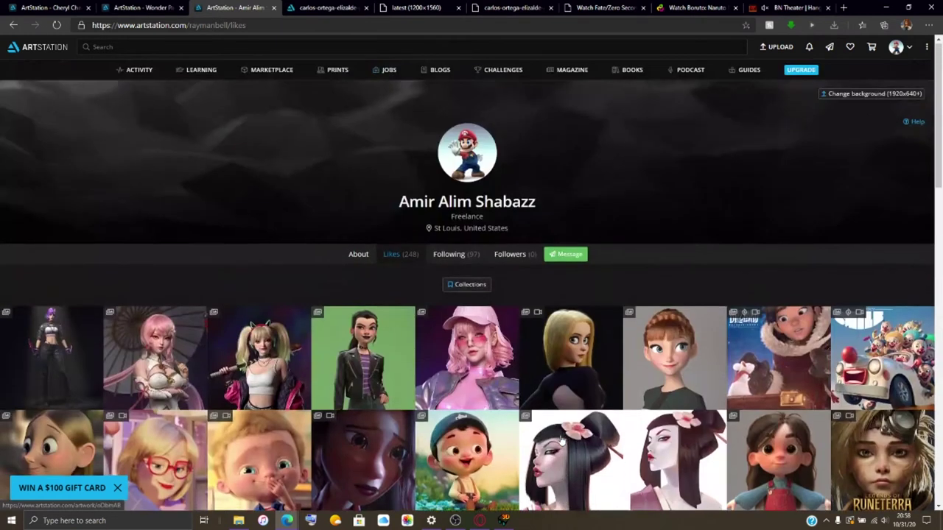
pyautogui.middleClick(175, 374)
pyautogui.click(272, 6)
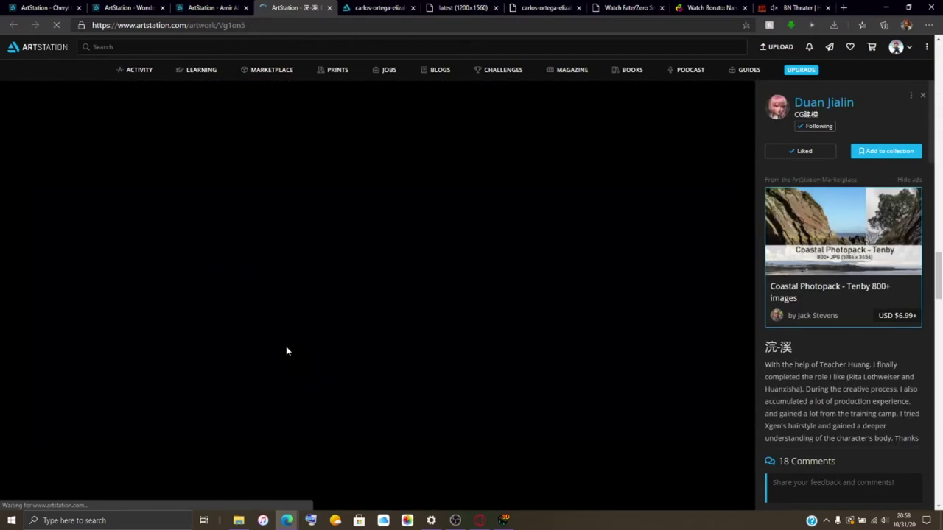
# Look through the comments on the parasol artwork and close its tab.
pyautogui.scroll(-10, 773, 435)
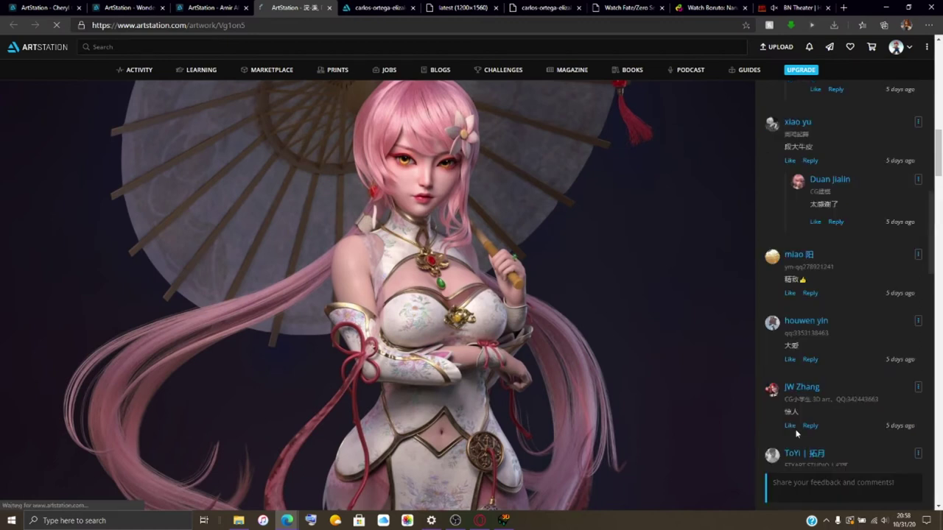
pyautogui.click(329, 8)
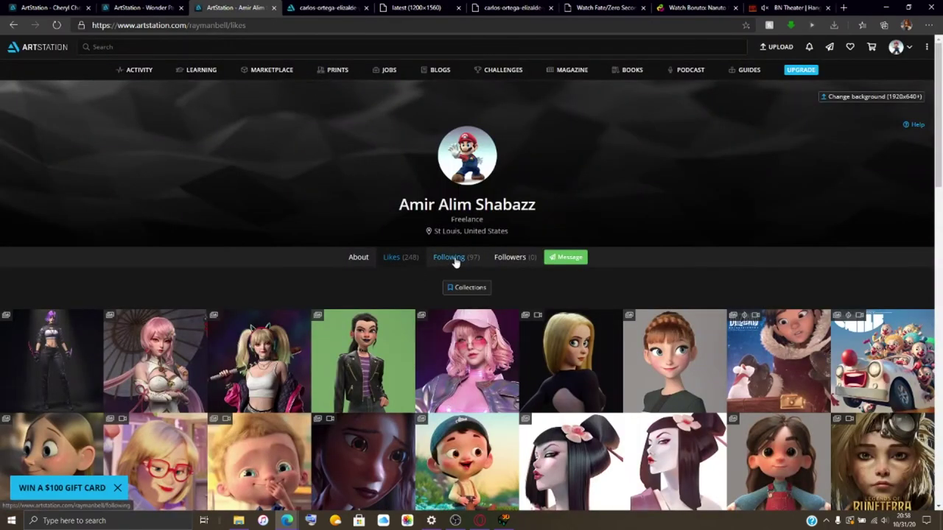
# Show the artists that the account's profile follows and look through the list.
pyautogui.click(454, 258)
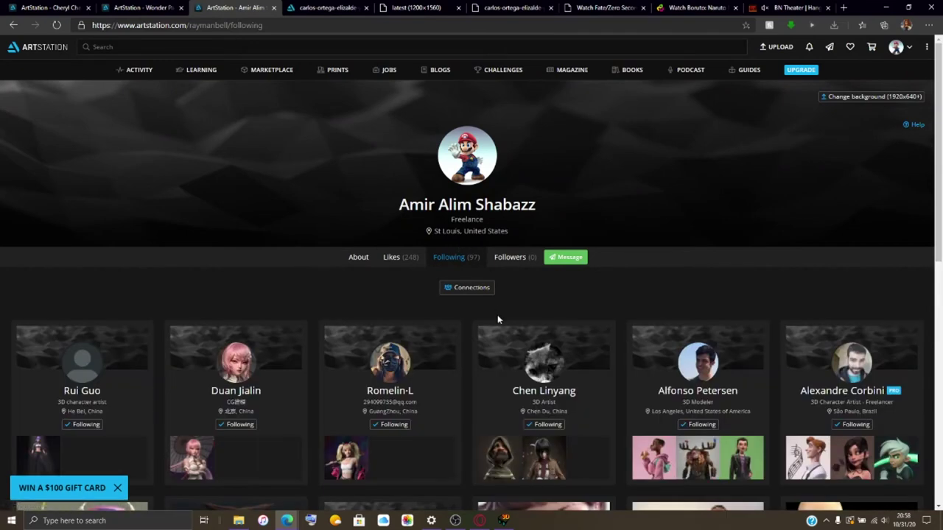
pyautogui.scroll(-3, 497, 317)
pyautogui.scroll(-3, 496, 317)
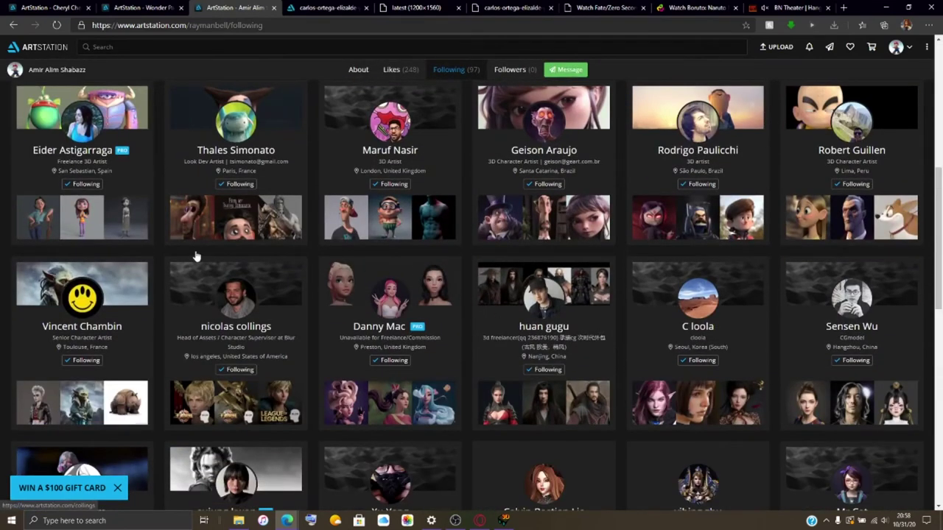
pyautogui.scroll(5, 105, 265)
pyautogui.scroll(2, 105, 266)
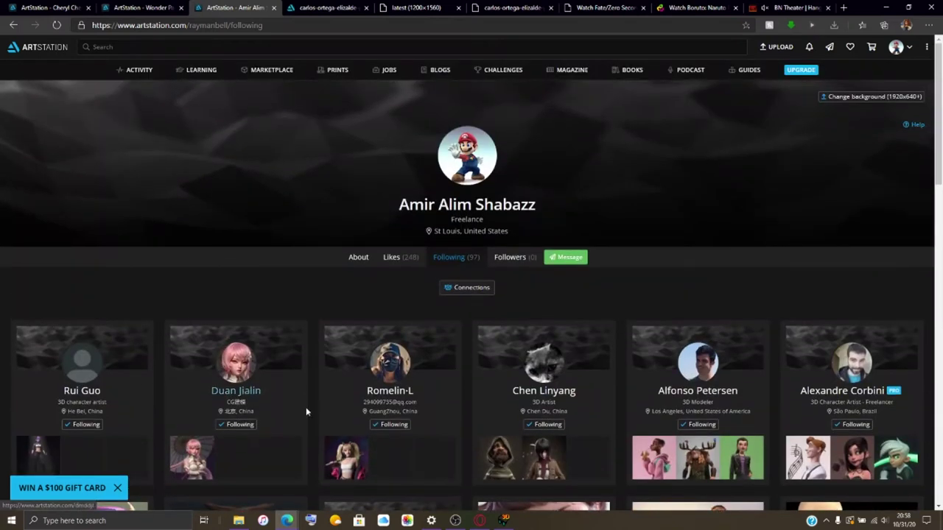
# Open the profile of the followed 3D artist from Chen Du in a new tab and view the Mikasa Ackerman artwork.
pyautogui.middleClick(554, 392)
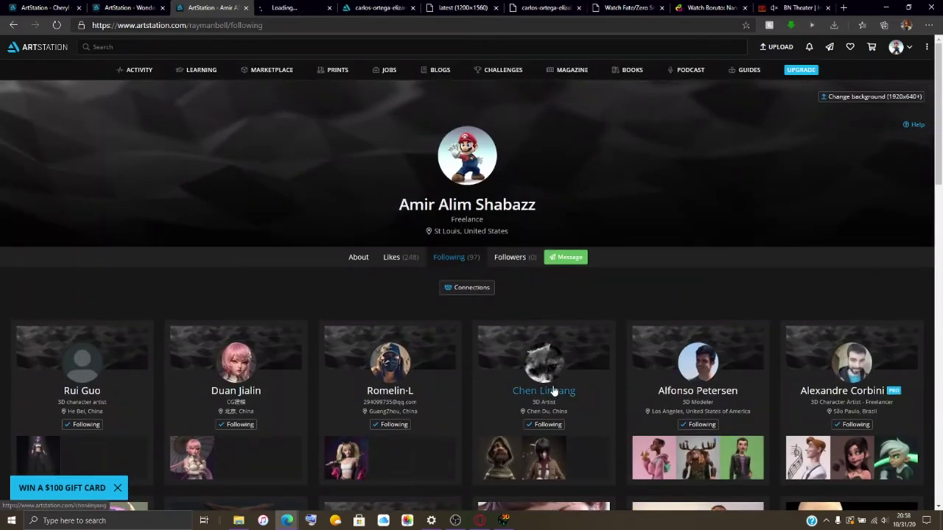
pyautogui.click(293, 7)
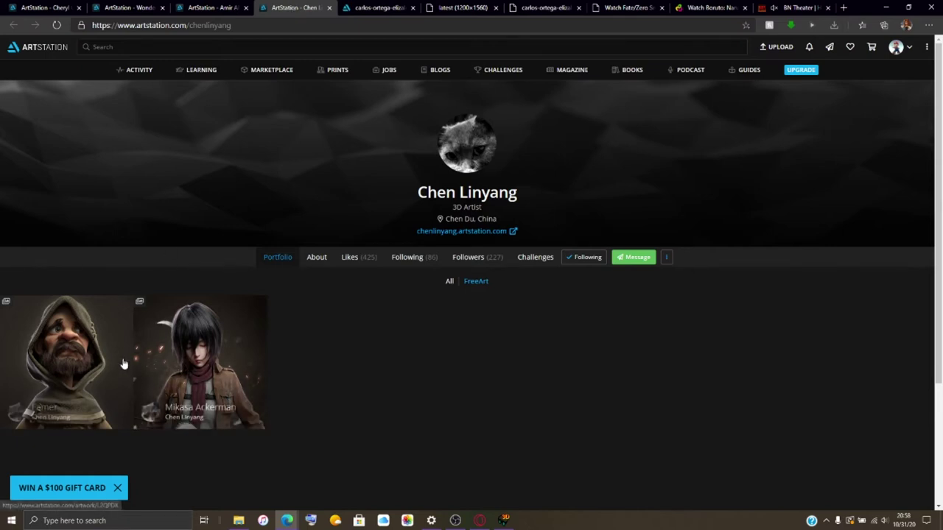
pyautogui.click(188, 362)
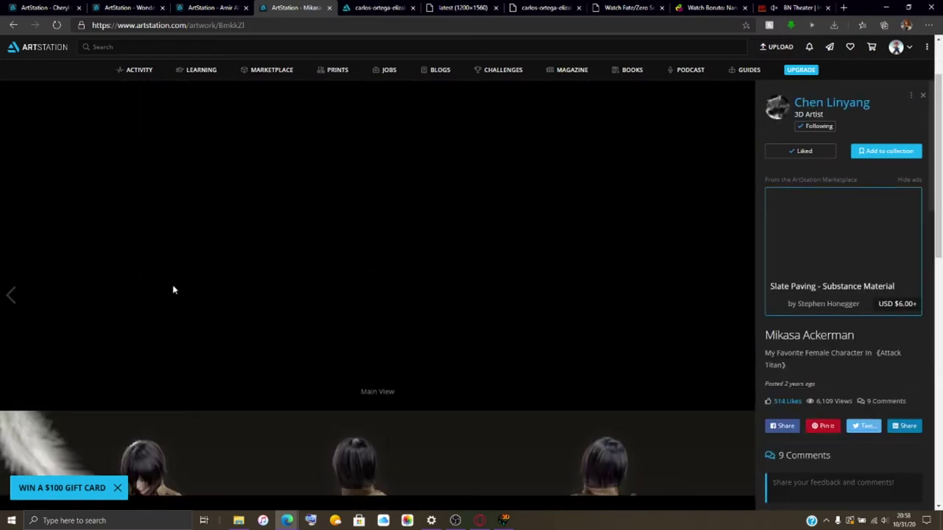
# Look through the images on the Mikasa Ackerman artwork page and close its tab.
pyautogui.scroll(-4, 172, 290)
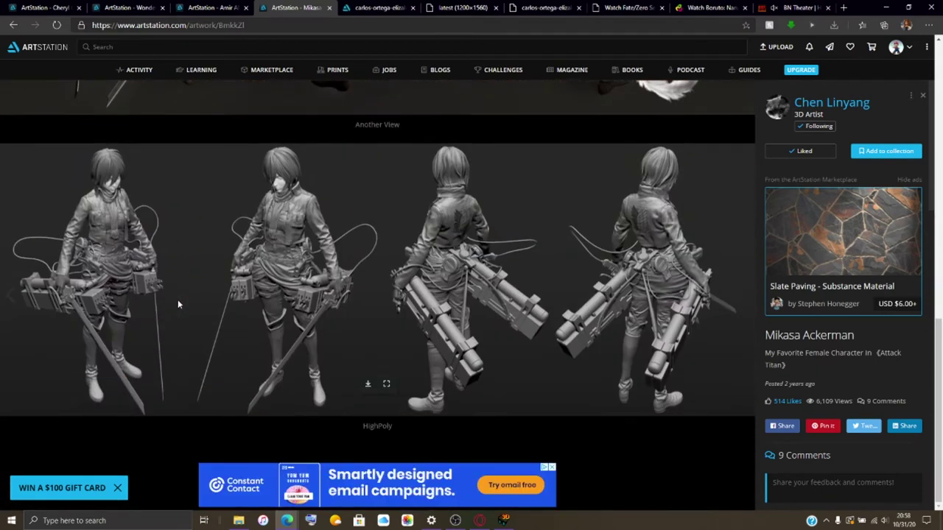
pyautogui.scroll(10, 177, 301)
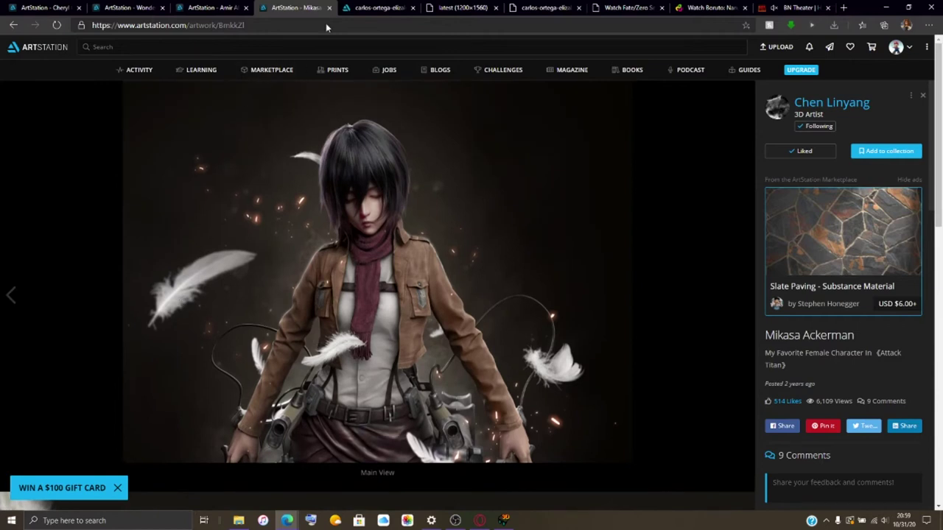
pyautogui.click(329, 8)
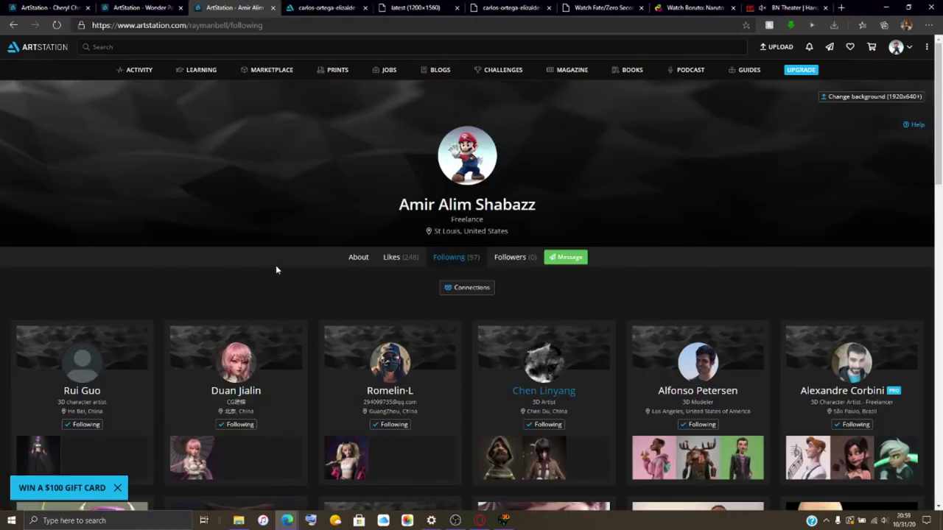
# Open the first followed artist's profile in a new tab and view the artwork Gril.
pyautogui.scroll(-6, 275, 277)
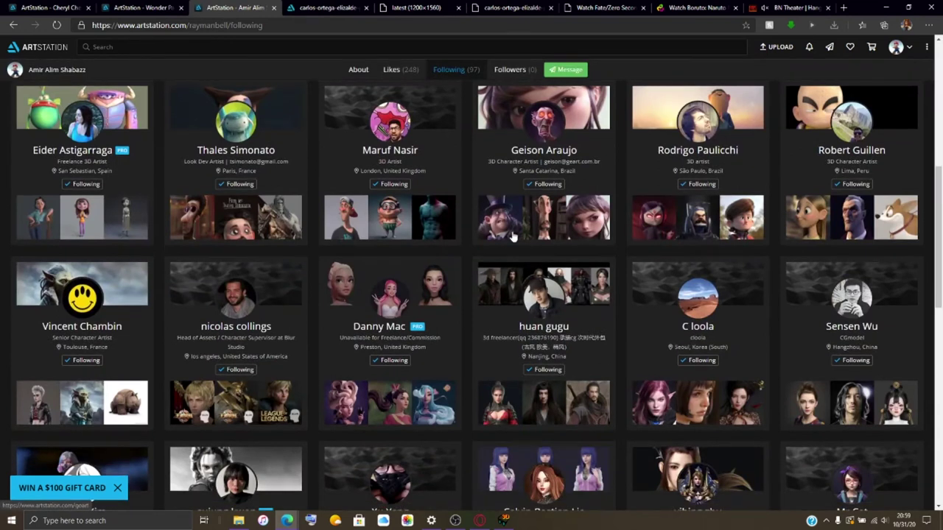
pyautogui.scroll(6, 513, 235)
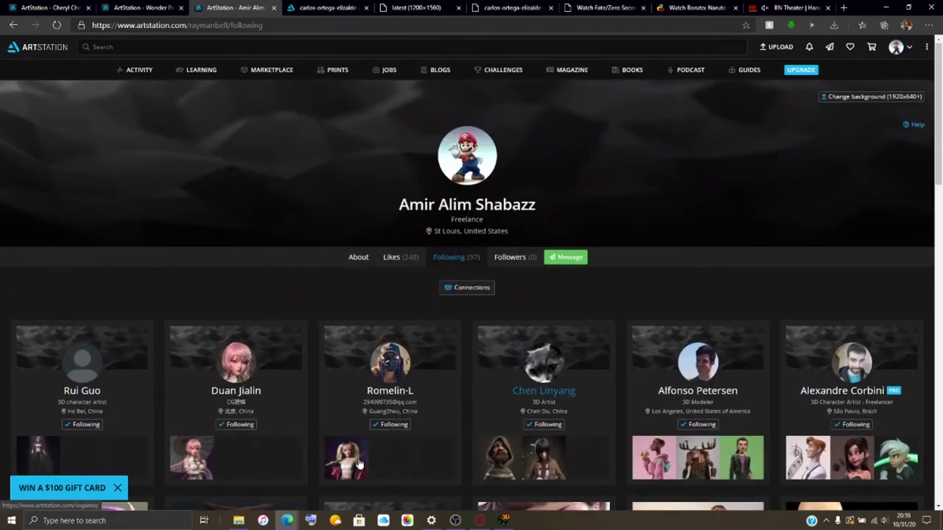
pyautogui.middleClick(87, 391)
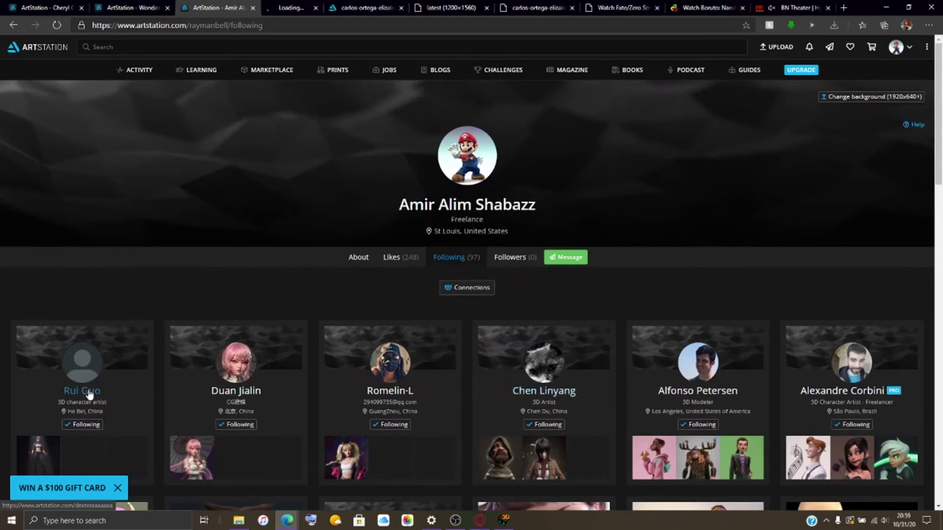
pyautogui.click(299, 7)
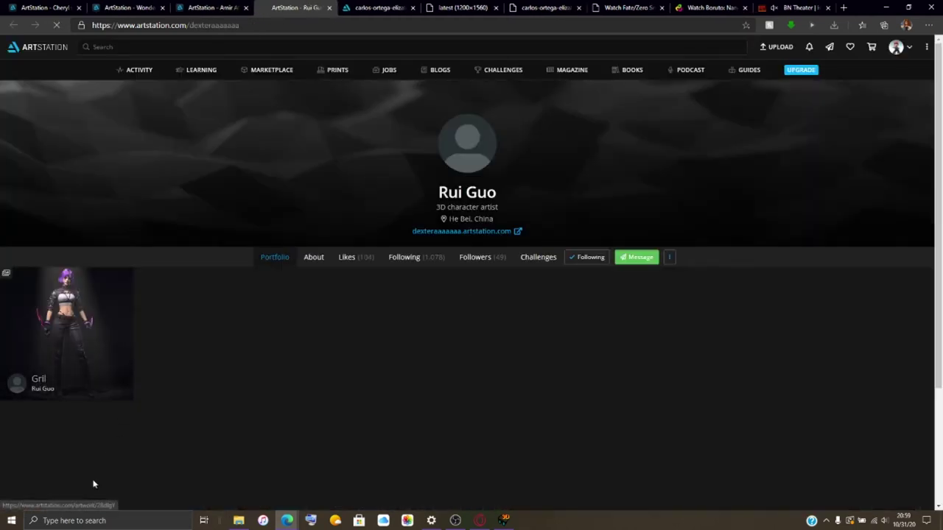
pyautogui.click(79, 358)
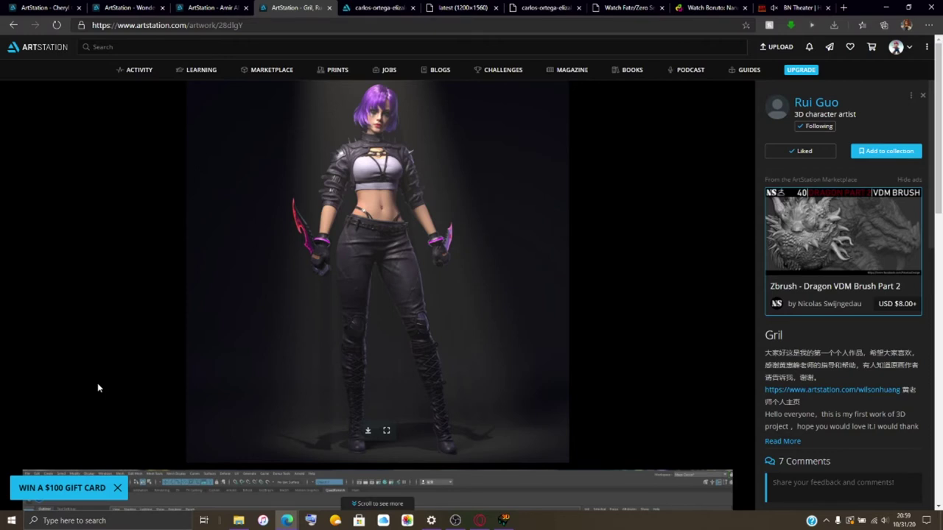
# Examine the images and the software used for the artwork Gril, and close its tab.
pyautogui.scroll(-10, 434, 324)
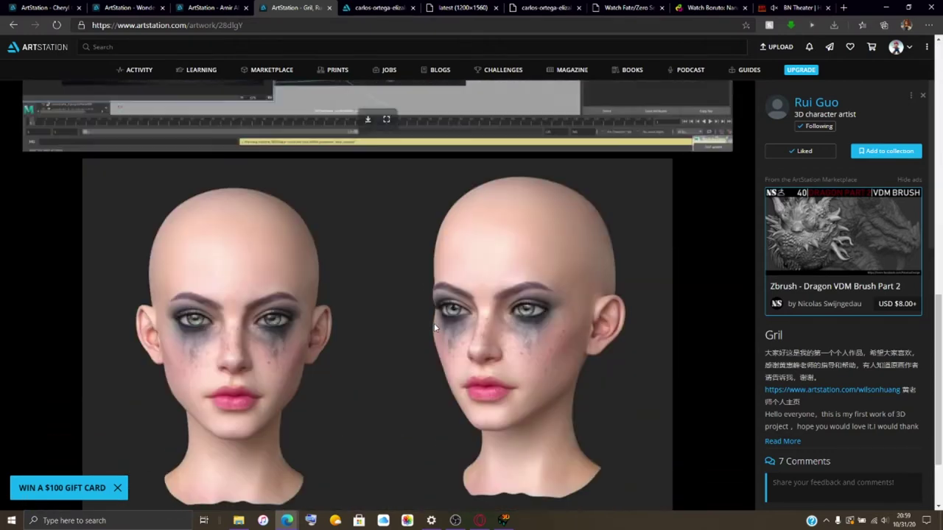
pyautogui.scroll(-2, 434, 327)
pyautogui.scroll(-5, 790, 305)
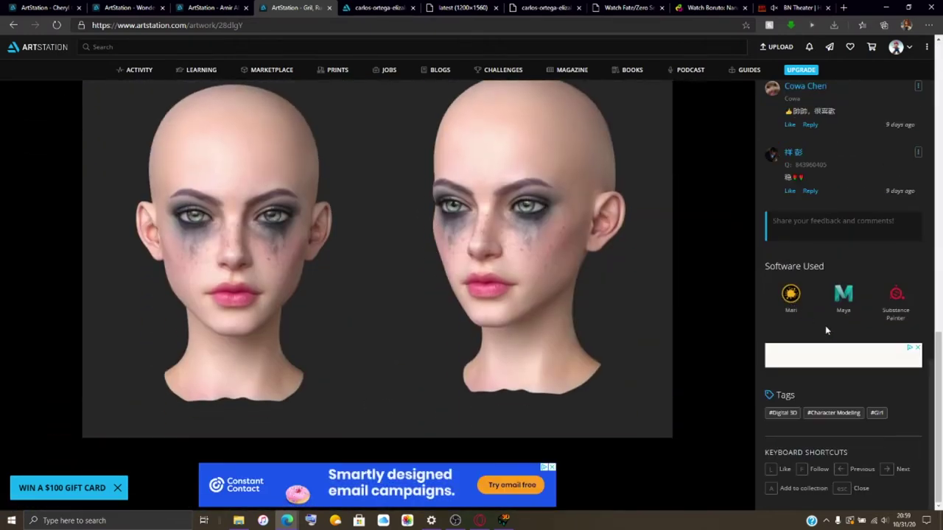
pyautogui.scroll(5, 825, 325)
pyautogui.scroll(8, 610, 284)
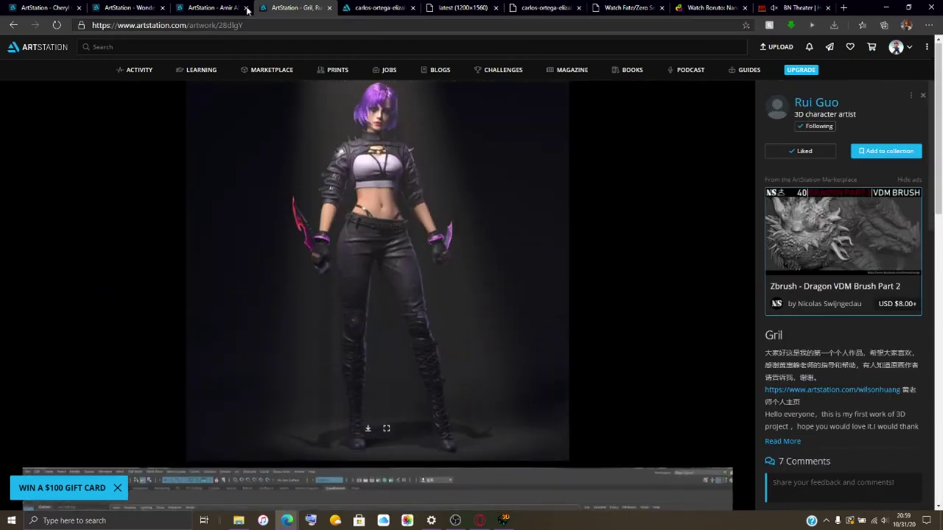
pyautogui.click(329, 8)
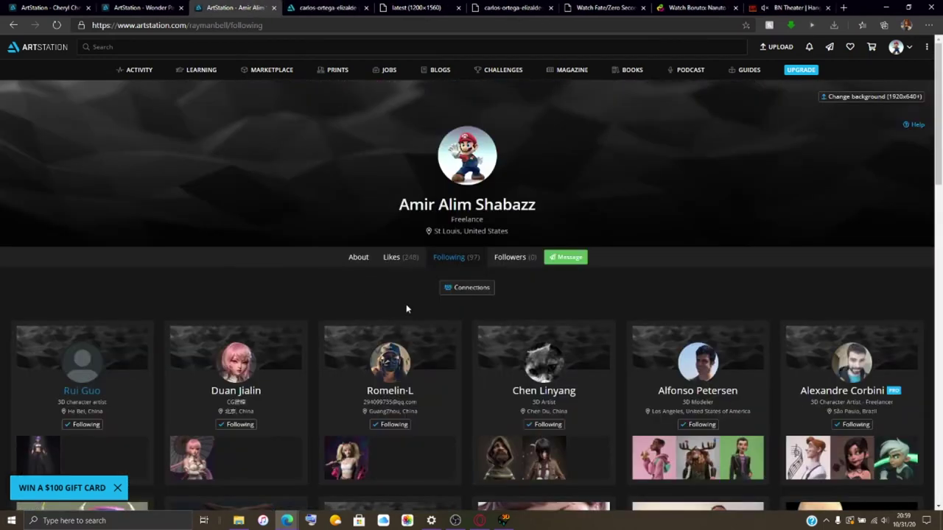
# Open the profile of the followed artist from ChangSha in a new tab and view the artwork of the girl in the purple cap.
pyautogui.scroll(-6, 665, 294)
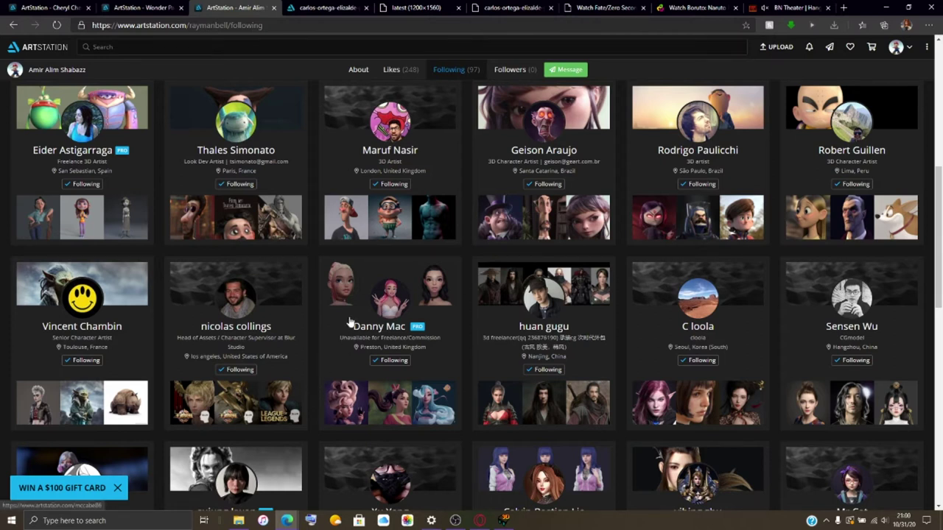
pyautogui.scroll(-5, 349, 321)
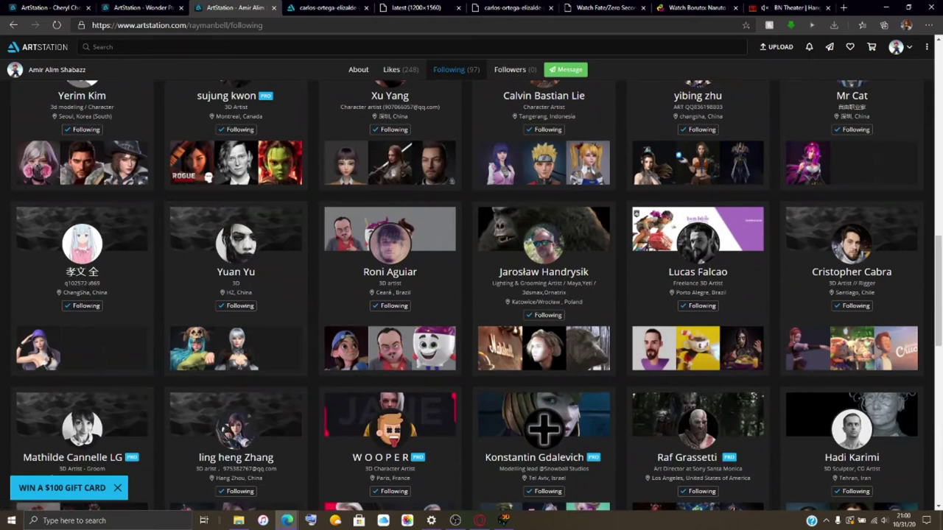
pyautogui.middleClick(53, 352)
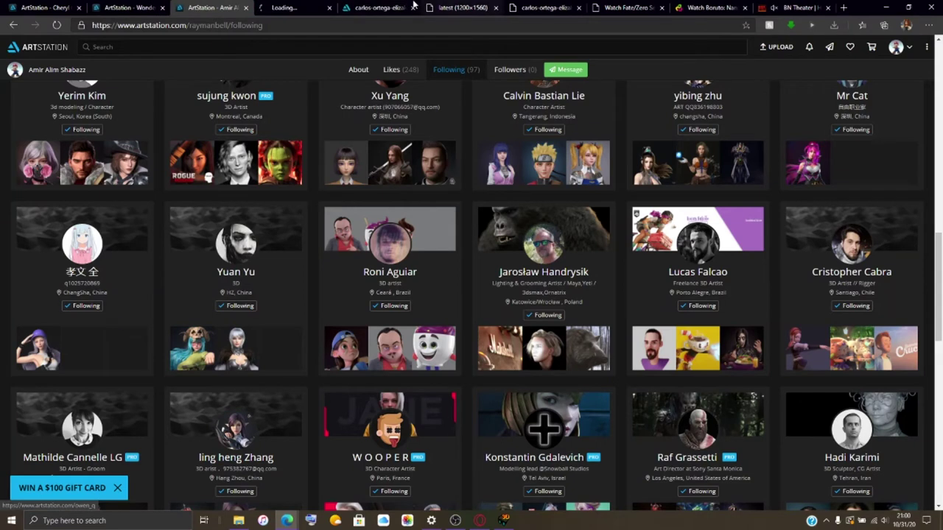
pyautogui.click(278, 6)
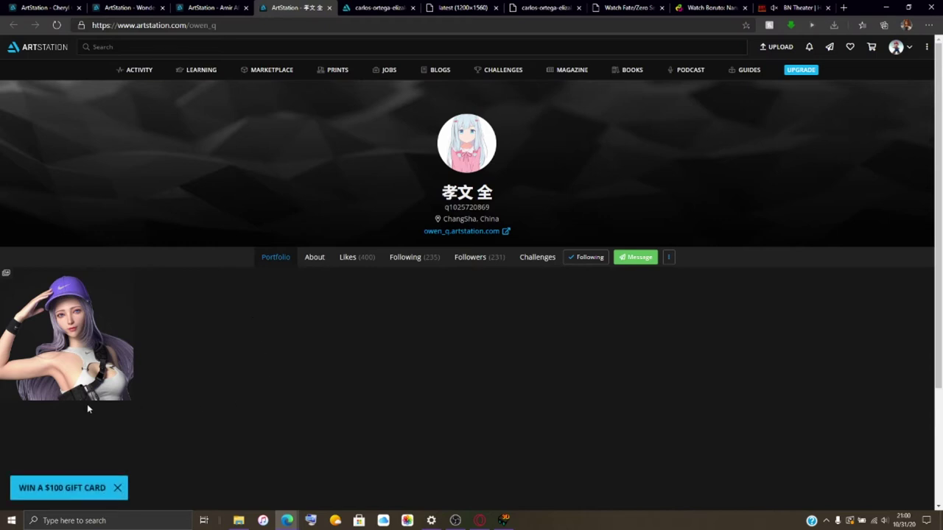
pyautogui.click(94, 363)
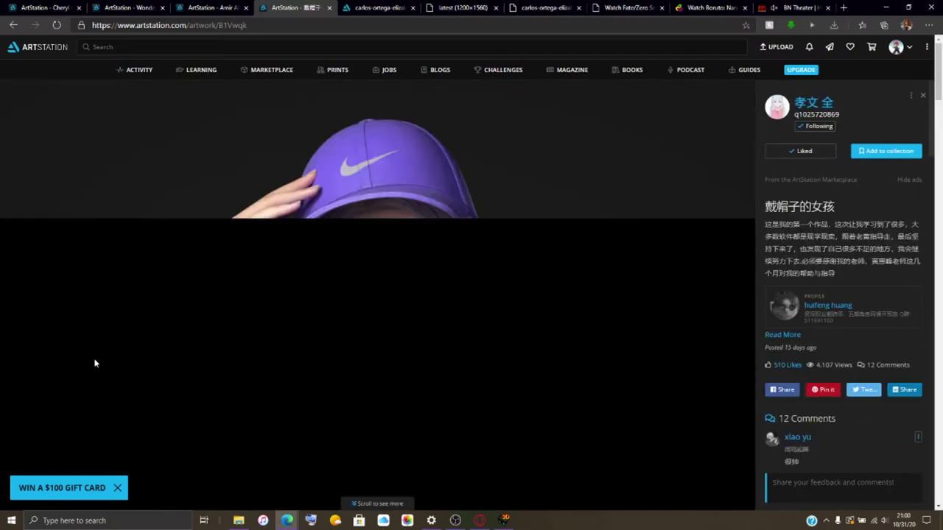
# Examine the purple cap artwork's images, software used, tags and comments.
pyautogui.scroll(-10, 225, 273)
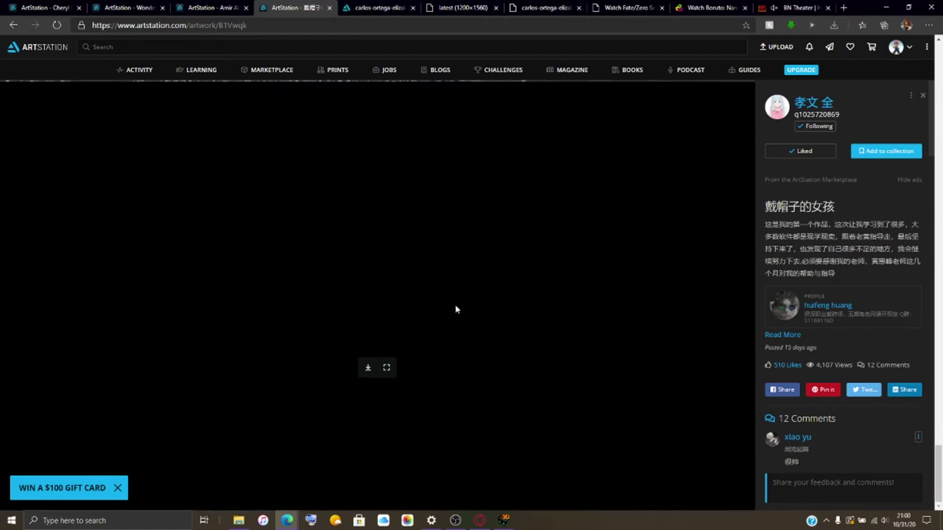
pyautogui.scroll(-10, 815, 321)
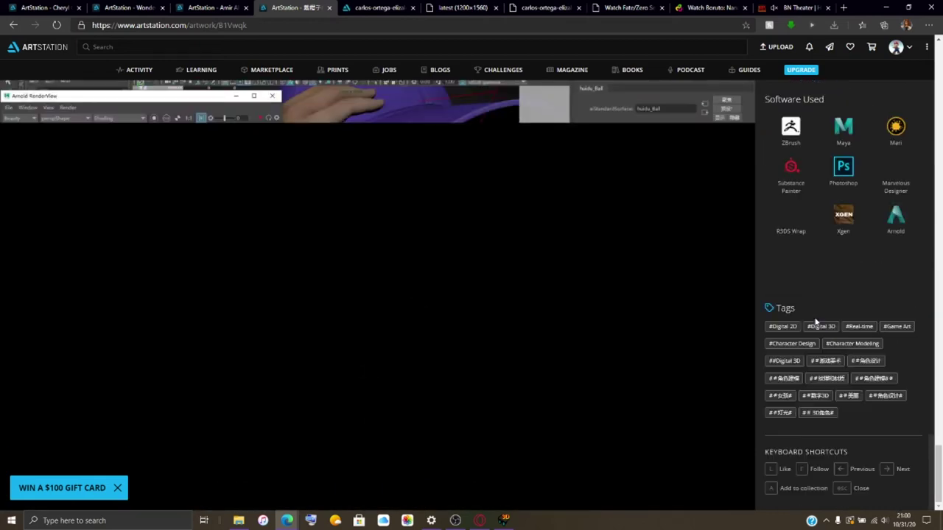
pyautogui.scroll(10, 815, 322)
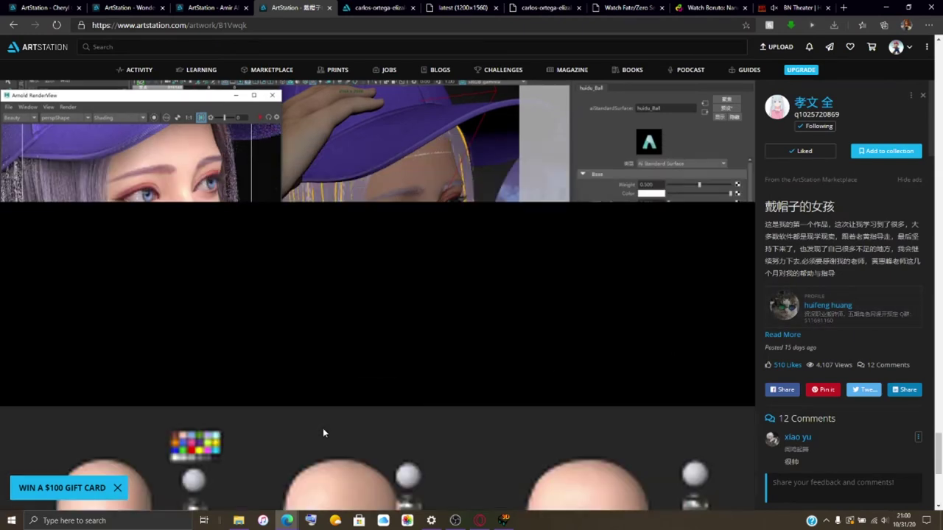
pyautogui.scroll(-3, 323, 428)
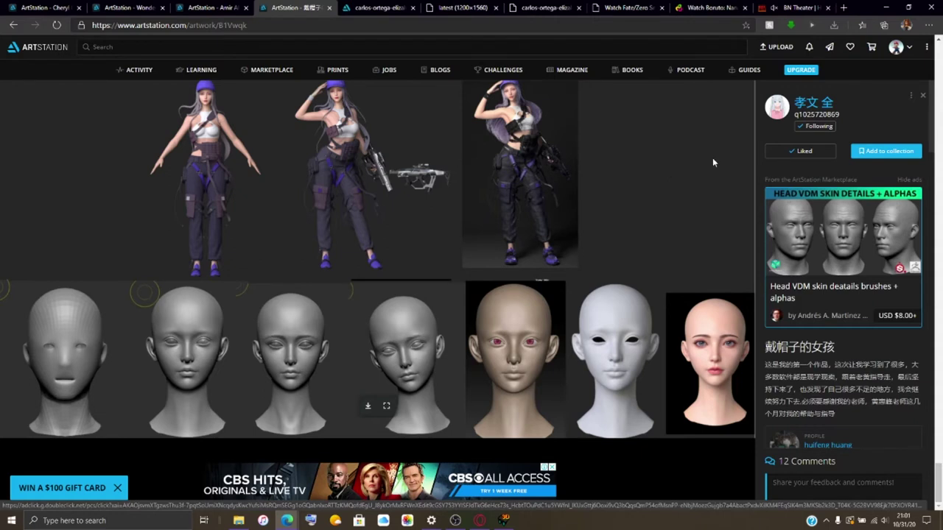
pyautogui.scroll(-10, 884, 191)
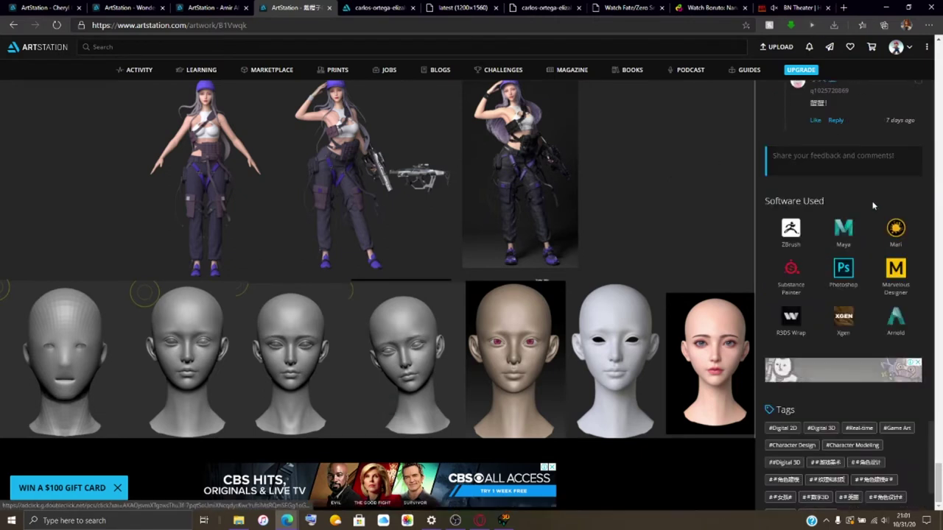
pyautogui.scroll(8, 873, 205)
pyautogui.scroll(5, 873, 206)
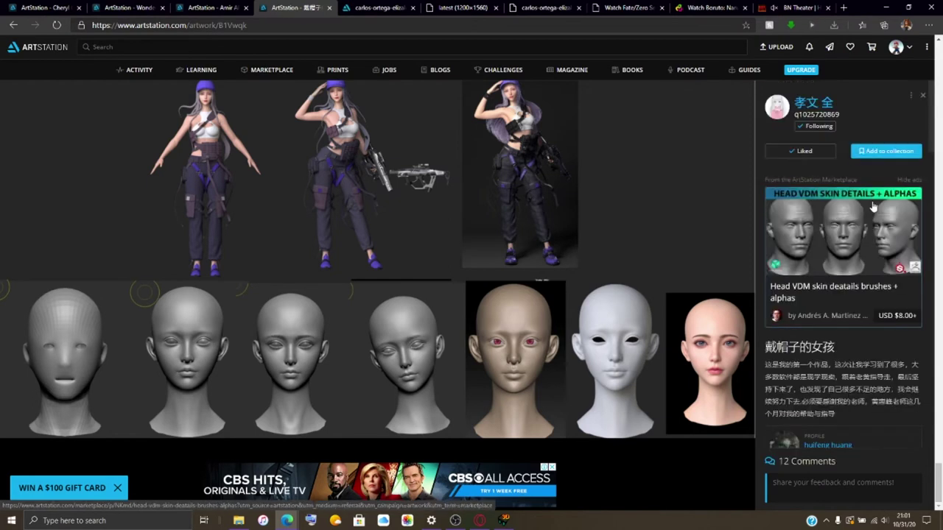
pyautogui.scroll(-5, 873, 206)
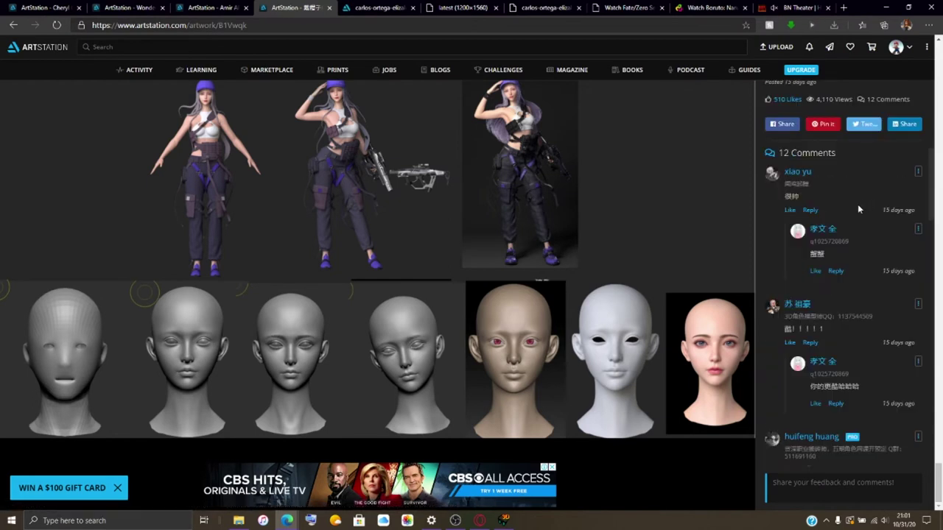
# Open the profile of the PRO commenter from the purple cap artwork's comments in a new tab.
pyautogui.scroll(5, 857, 204)
pyautogui.middleClick(825, 442)
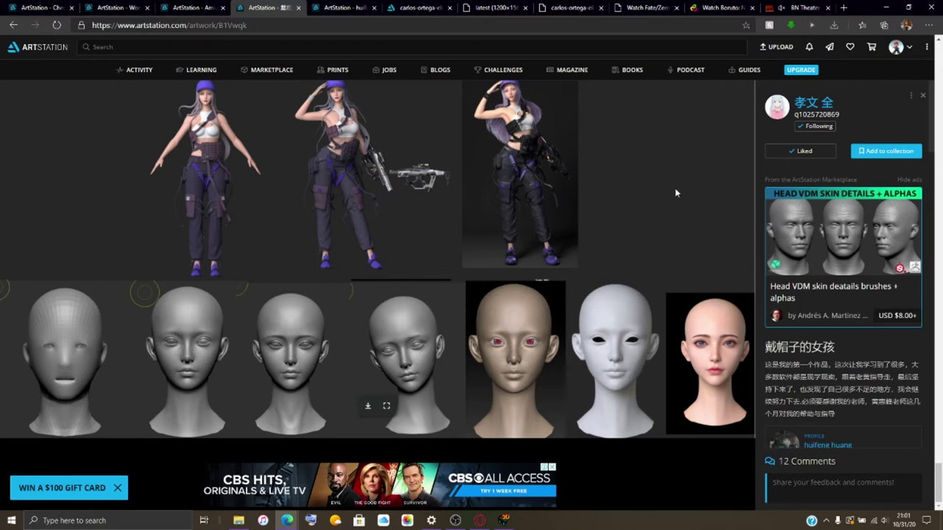
# Examine the purple cap artwork's work-in-progress screenshots, clay renders, software used and tags, and close its tab.
pyautogui.scroll(-10, 676, 193)
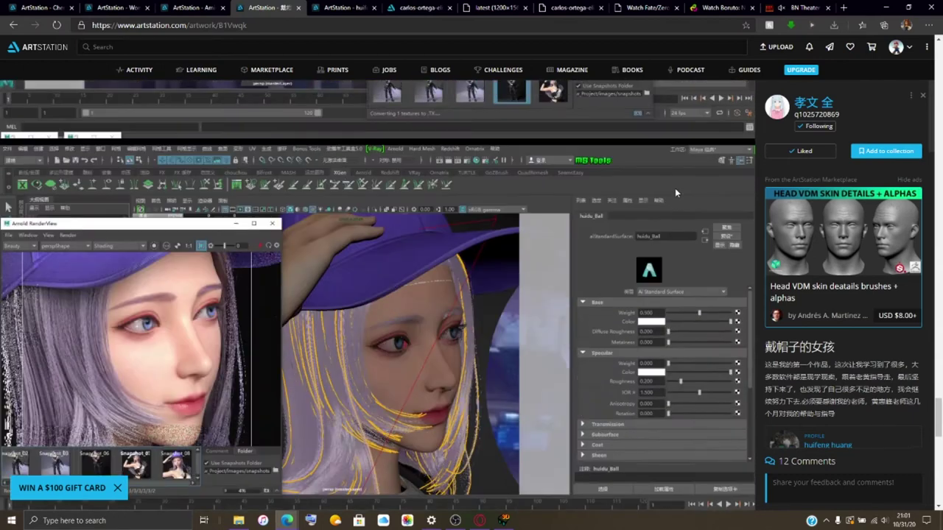
pyautogui.scroll(-5, 674, 190)
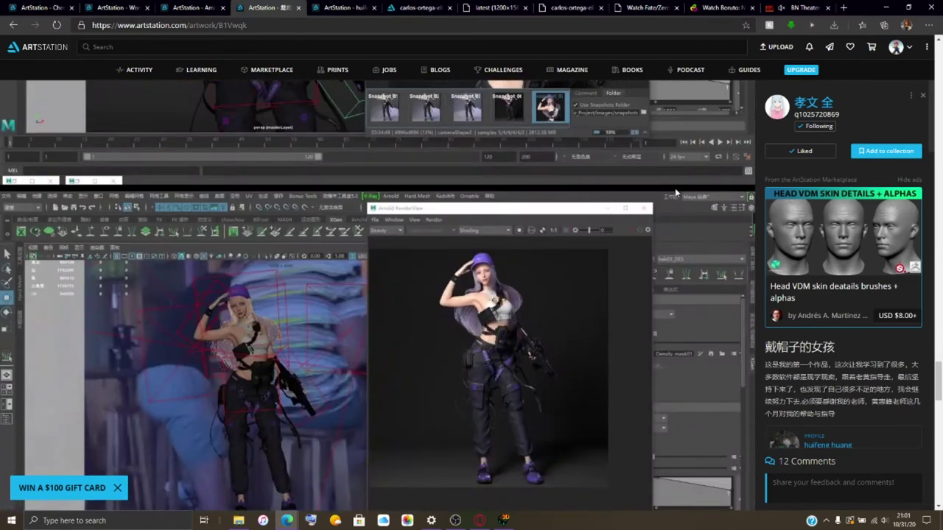
pyautogui.scroll(-5, 676, 192)
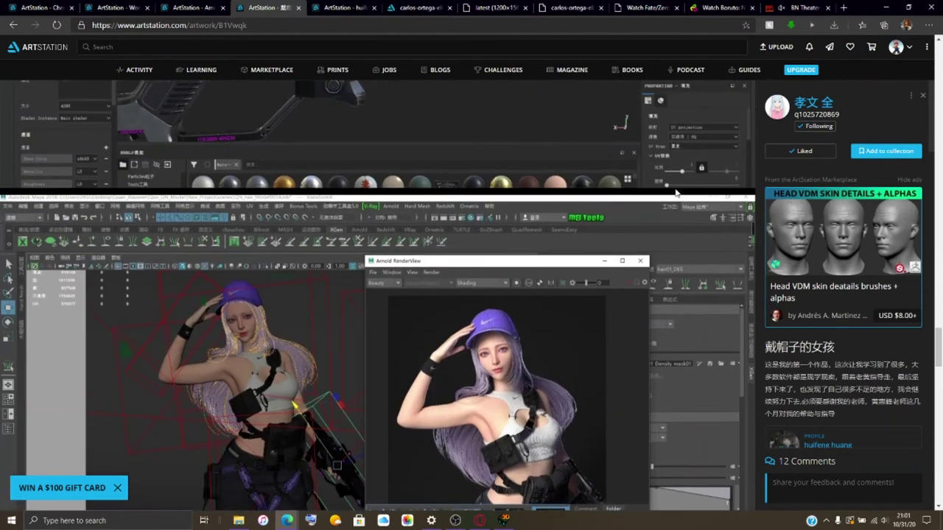
pyautogui.scroll(-10, 675, 193)
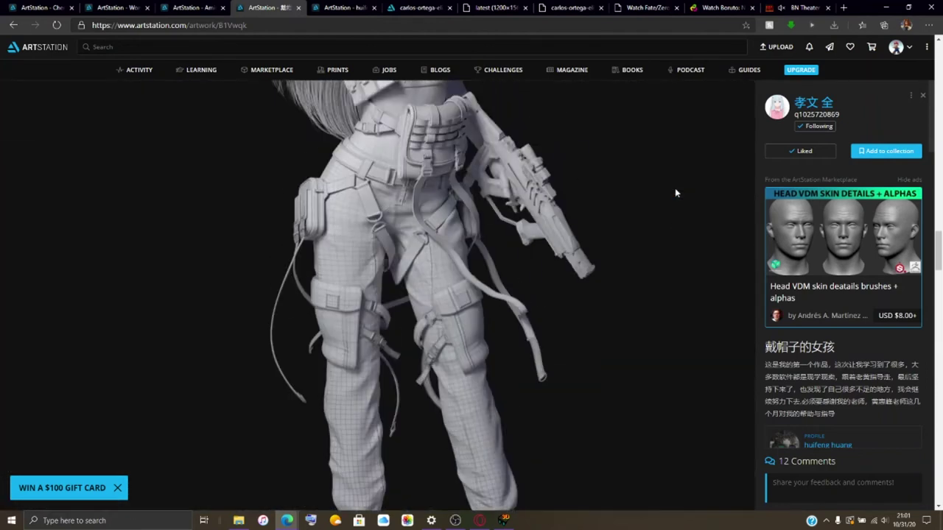
pyautogui.scroll(10, 675, 193)
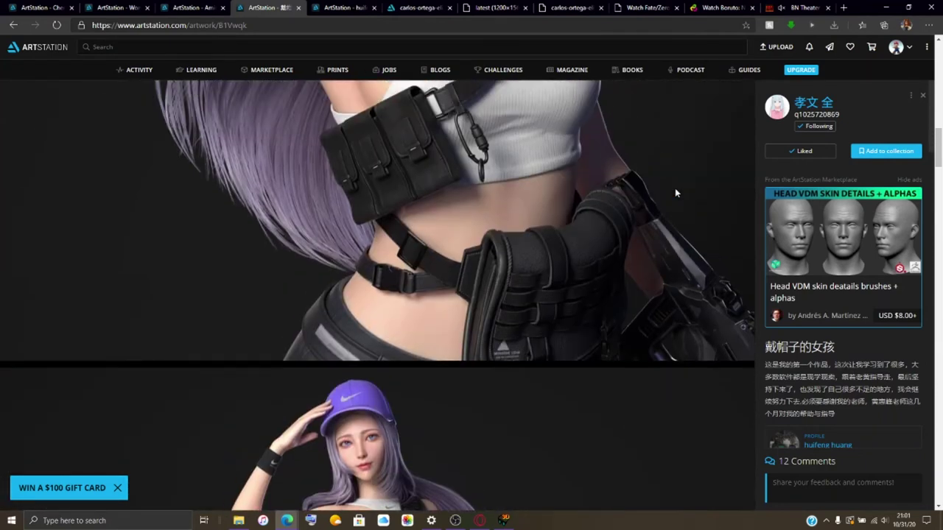
pyautogui.scroll(7, 675, 193)
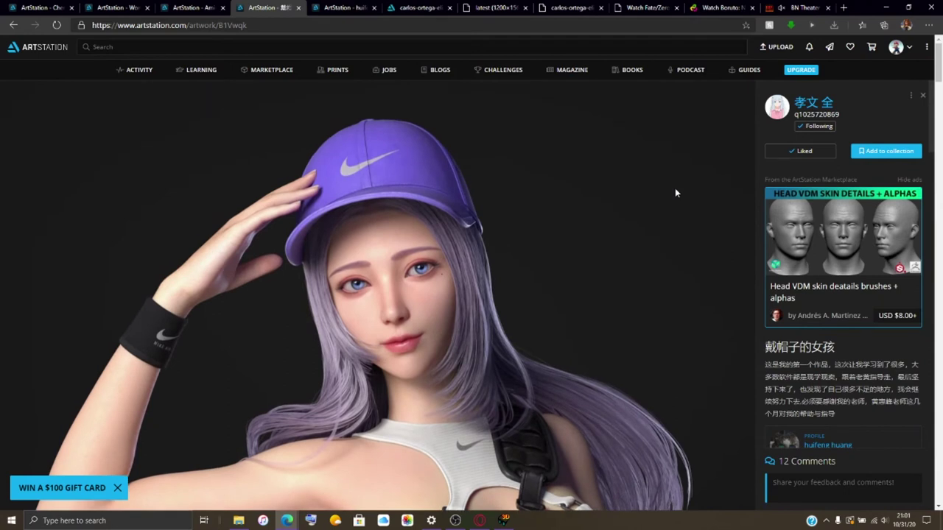
pyautogui.scroll(-8, 827, 281)
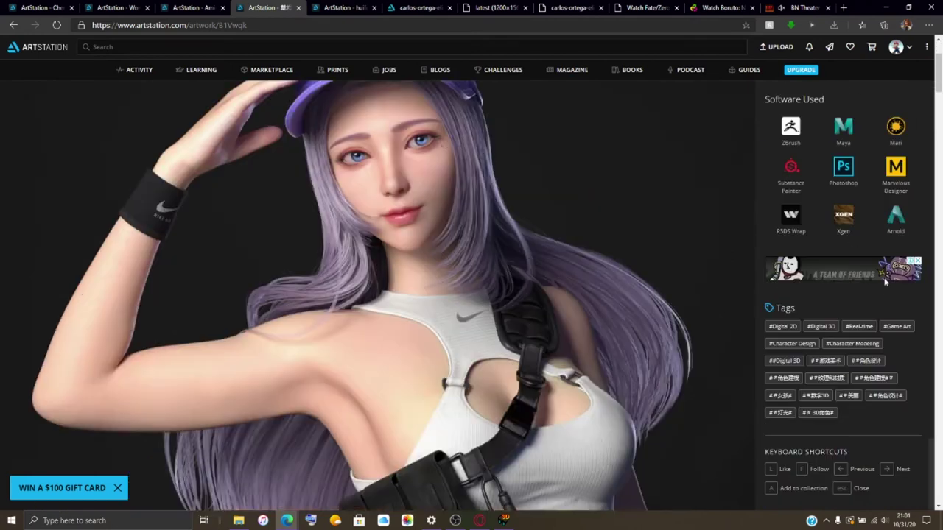
pyautogui.scroll(12, 583, 294)
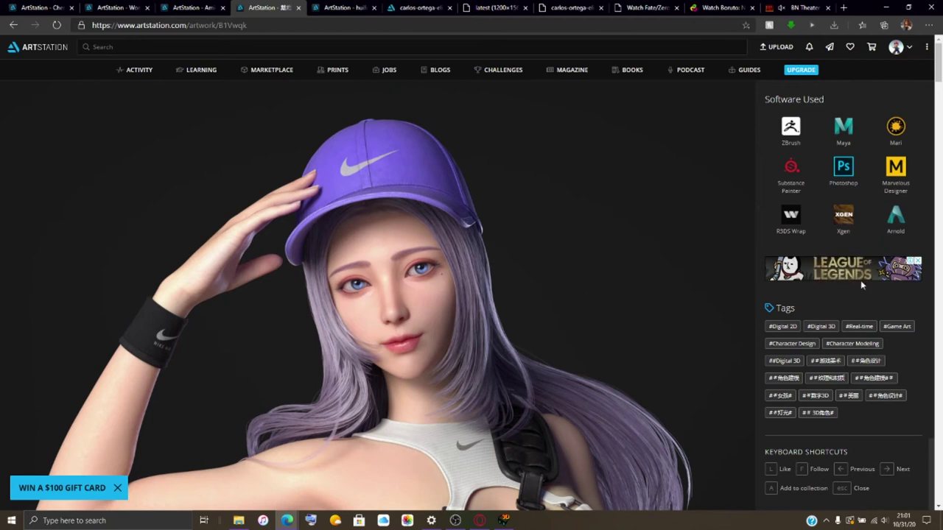
pyautogui.scroll(-10, 860, 280)
pyautogui.scroll(10, 860, 282)
pyautogui.scroll(-15, 859, 282)
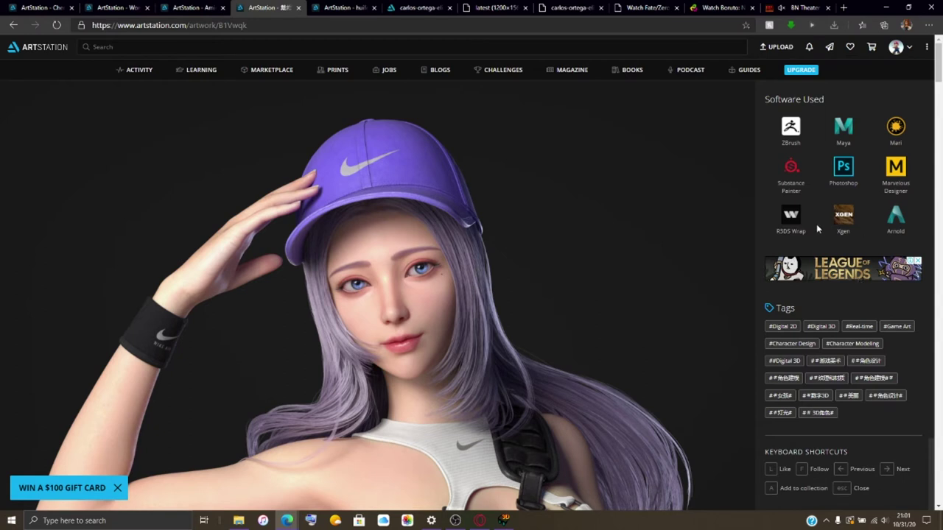
pyautogui.click(299, 9)
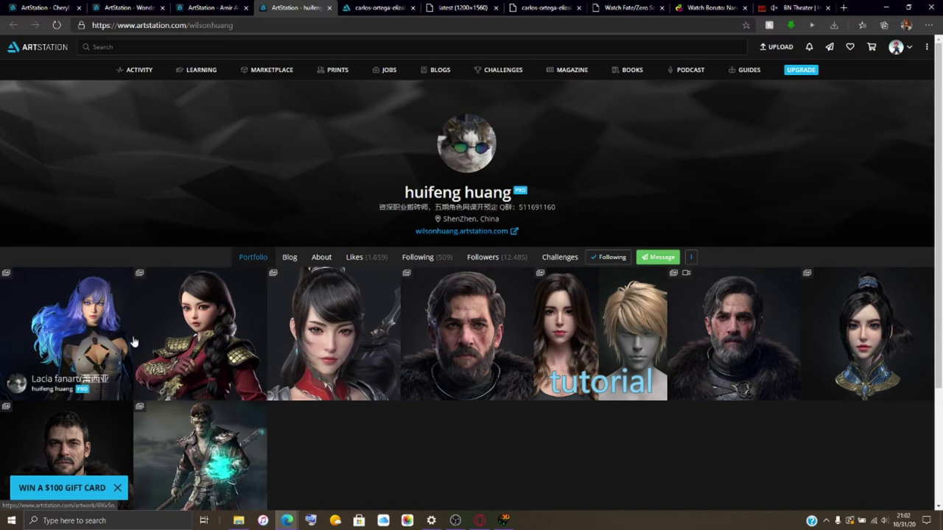
# Open the artwork Goddess warrior from the ShenZhen artist's portfolio in a new tab and dismiss the reCAPTCHA message.
pyautogui.middleClick(325, 337)
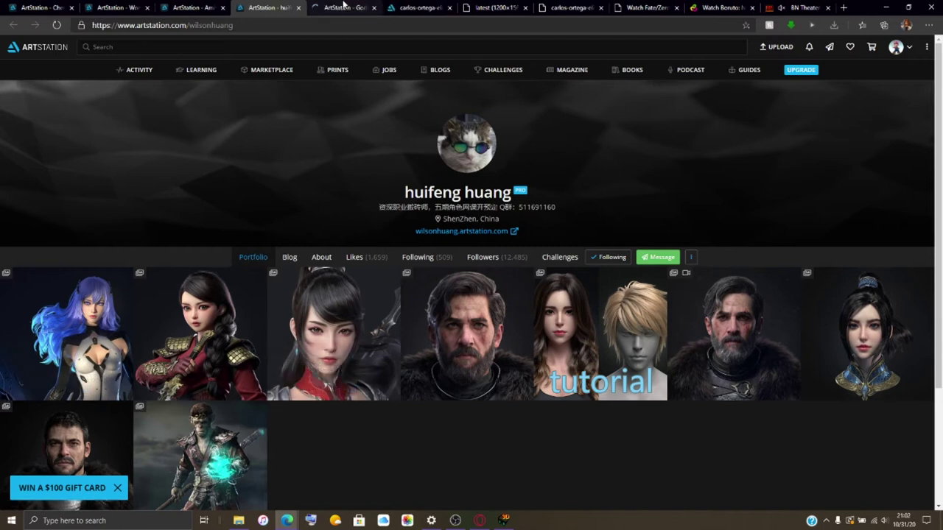
pyautogui.click(346, 7)
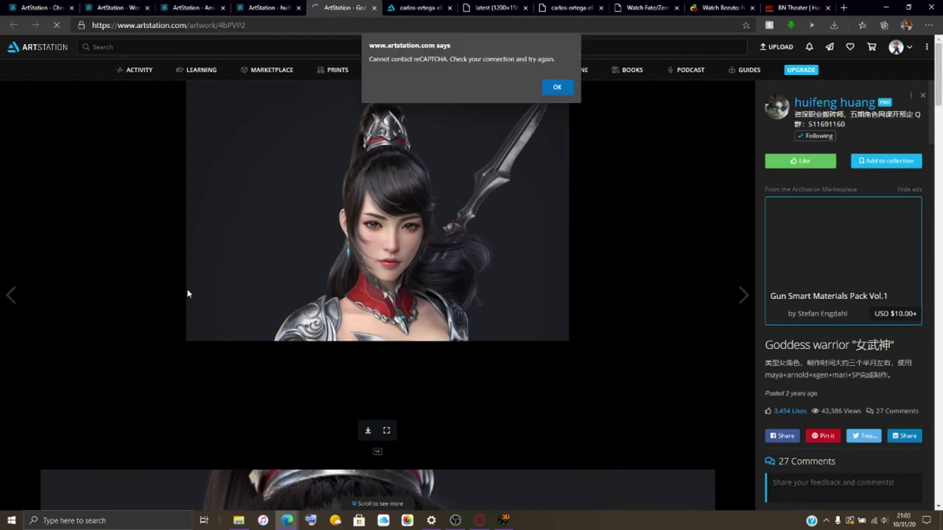
pyautogui.click(555, 89)
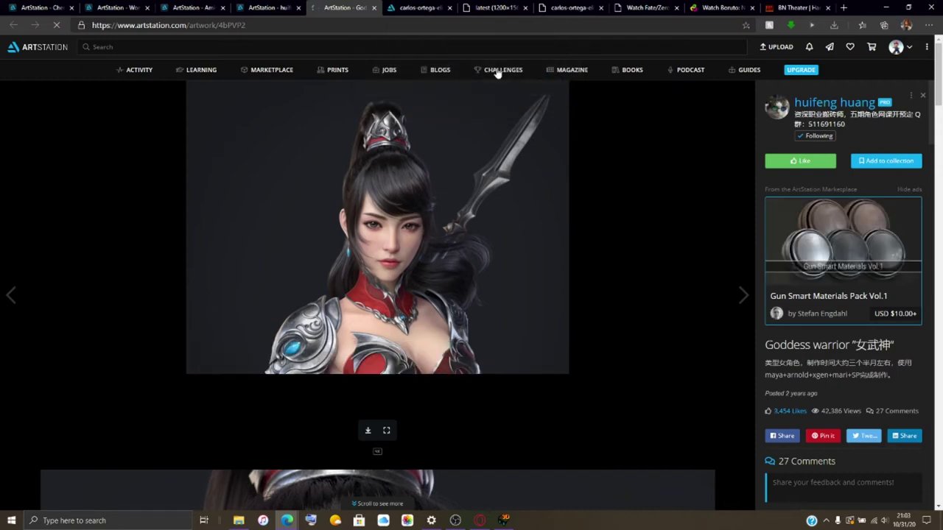
# Examine the Goddess warrior artwork's renders, sculpt images, software used, tags and comments.
pyautogui.click(361, 27)
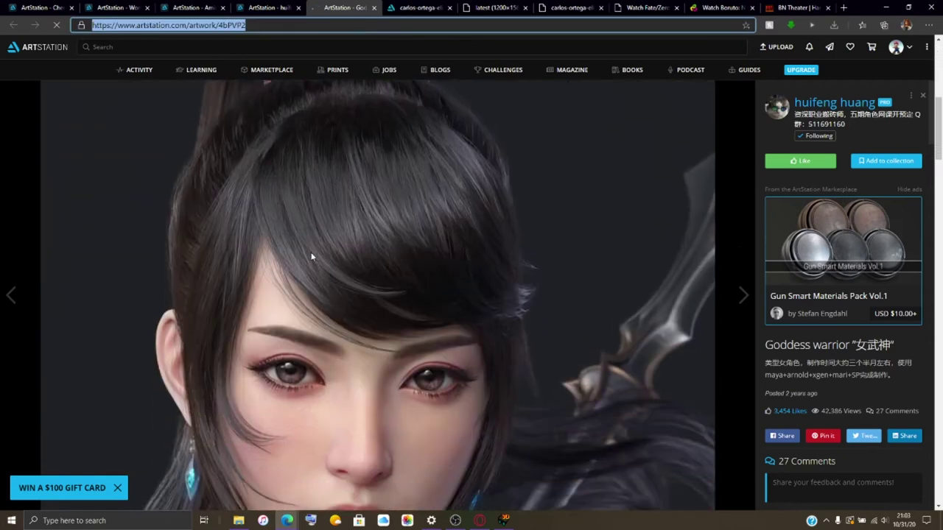
pyautogui.click(311, 257)
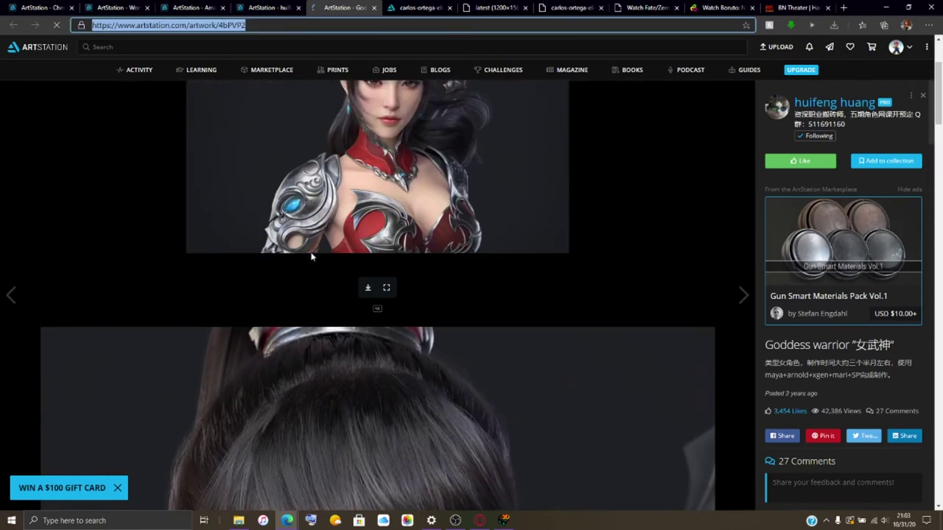
pyautogui.click(312, 256)
pyautogui.scroll(-10, 312, 257)
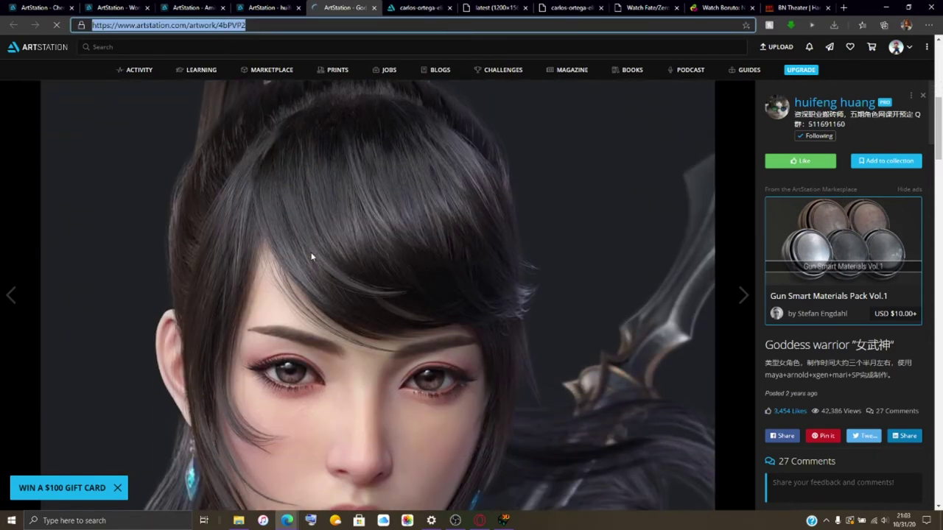
pyautogui.scroll(-15, 311, 256)
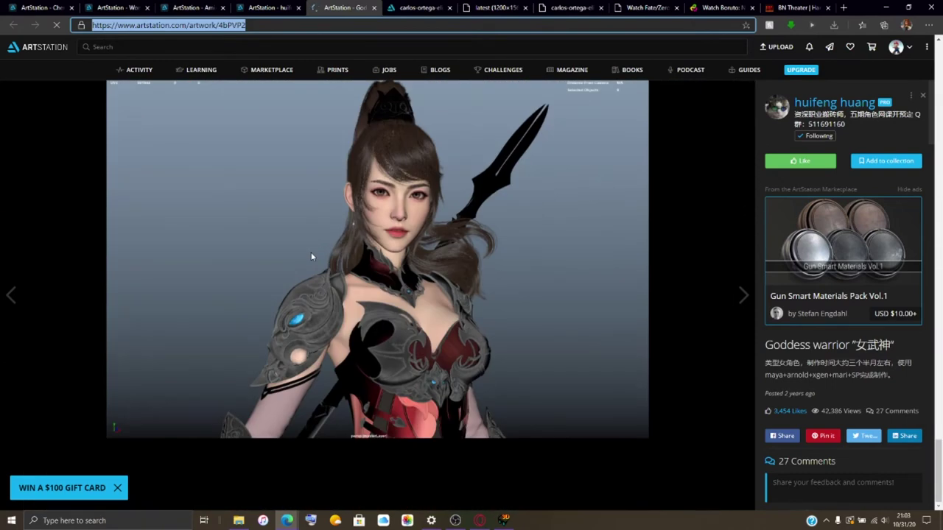
pyautogui.moveTo(321, 256)
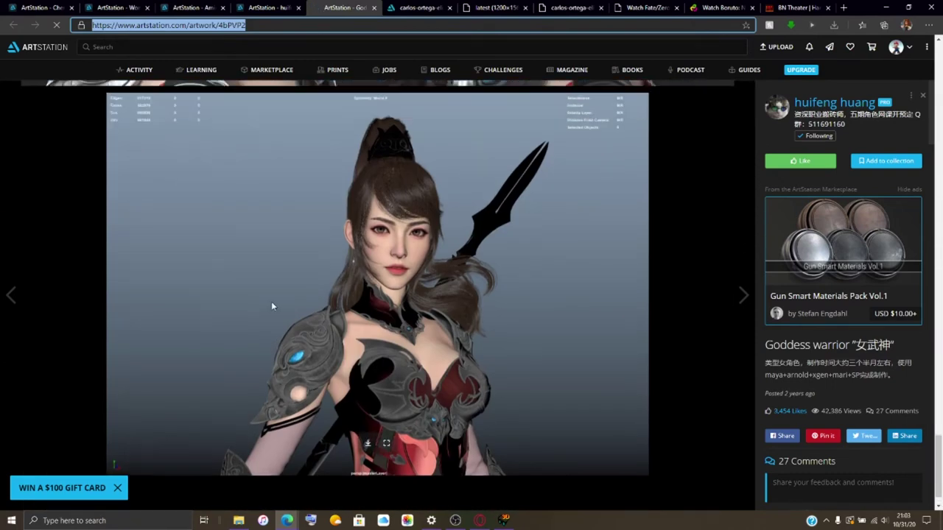
pyautogui.scroll(5, 271, 306)
pyautogui.scroll(-5, 271, 306)
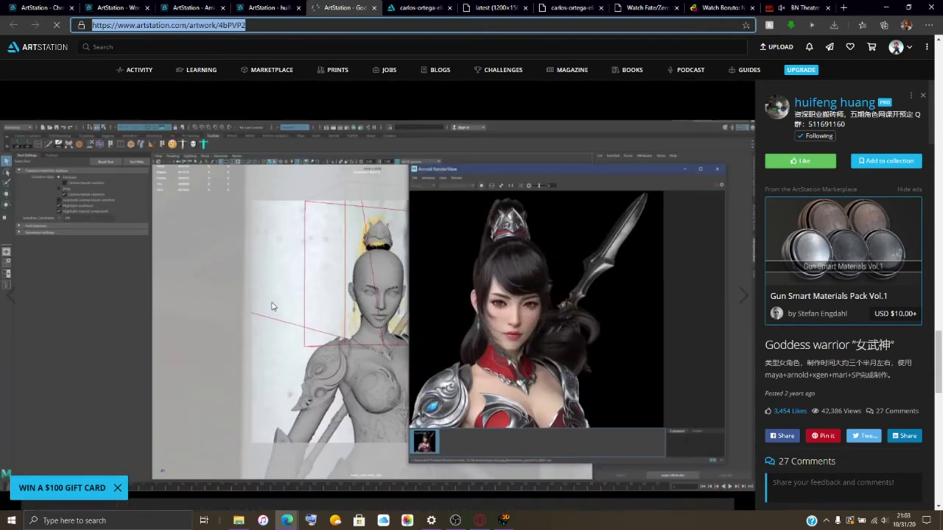
pyautogui.scroll(-5, 271, 306)
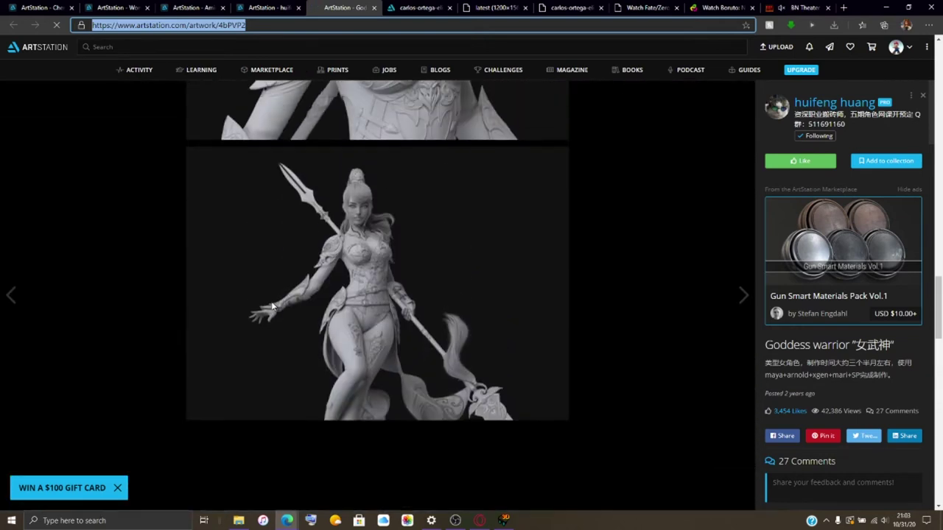
pyautogui.scroll(-8, 271, 307)
pyautogui.scroll(8, 271, 307)
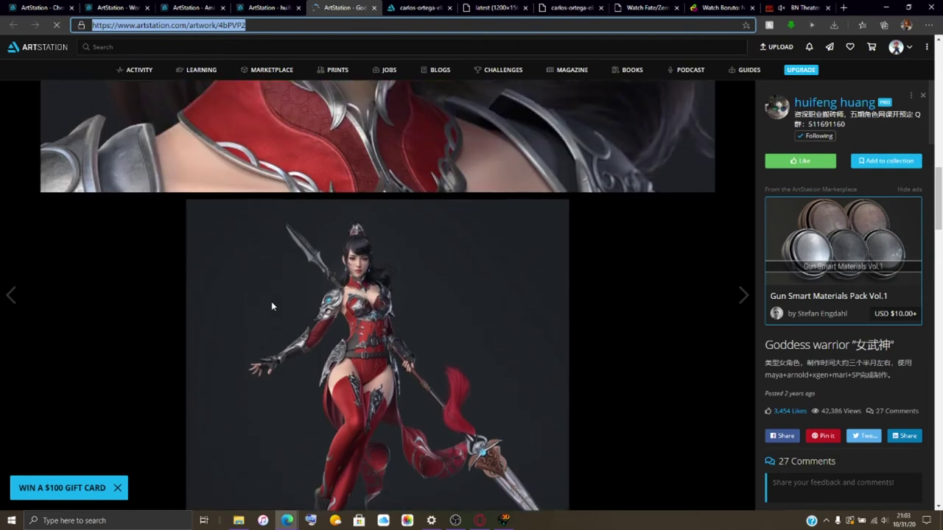
pyautogui.scroll(5, 271, 306)
pyautogui.scroll(5, 271, 305)
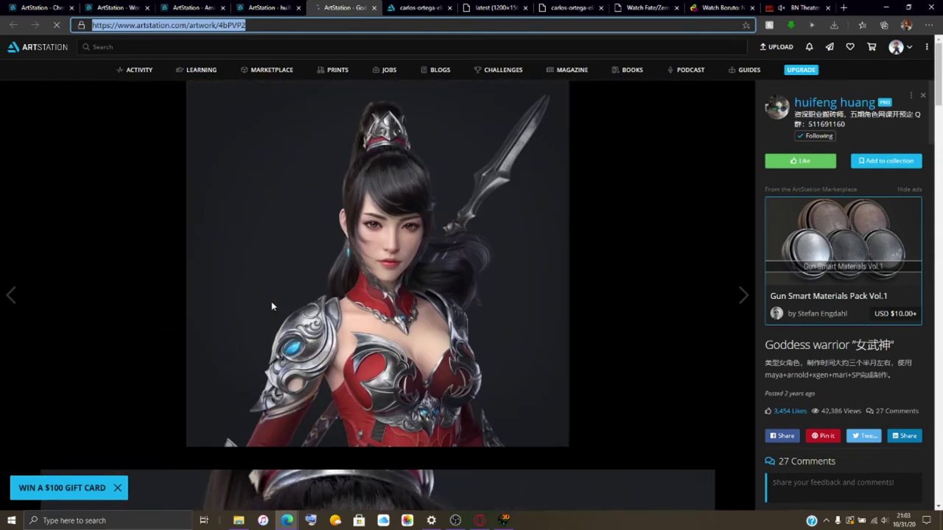
pyautogui.scroll(-10, 910, 273)
pyautogui.scroll(-10, 910, 272)
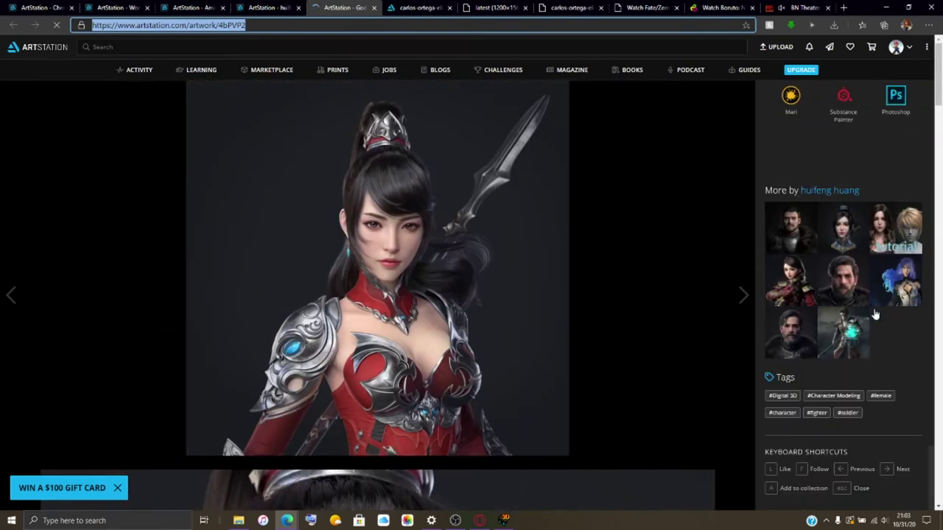
pyautogui.scroll(20, 880, 331)
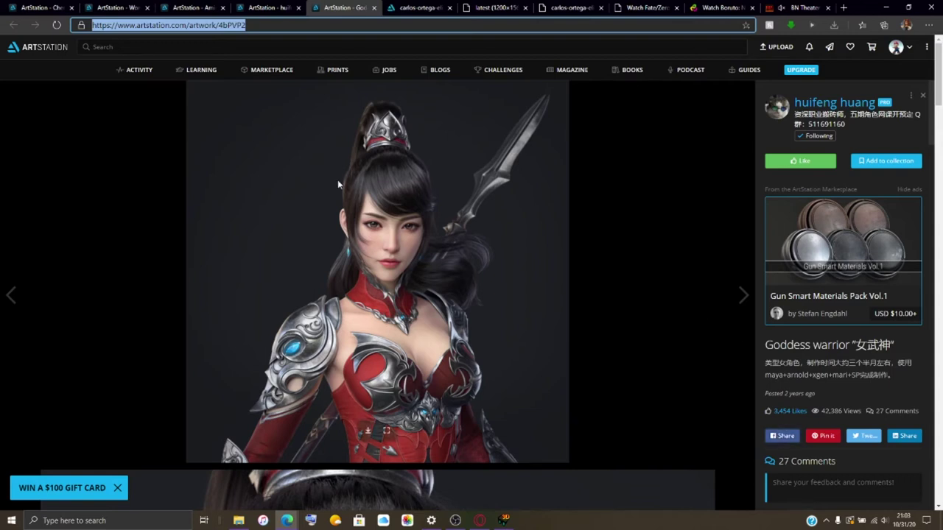
pyautogui.click(380, 26)
pyautogui.scroll(-10, 843, 295)
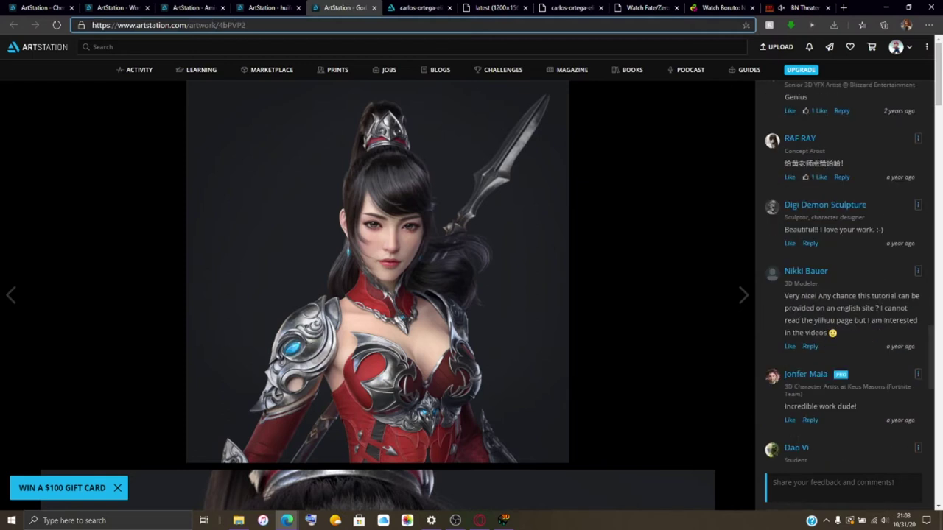
pyautogui.scroll(10, 843, 295)
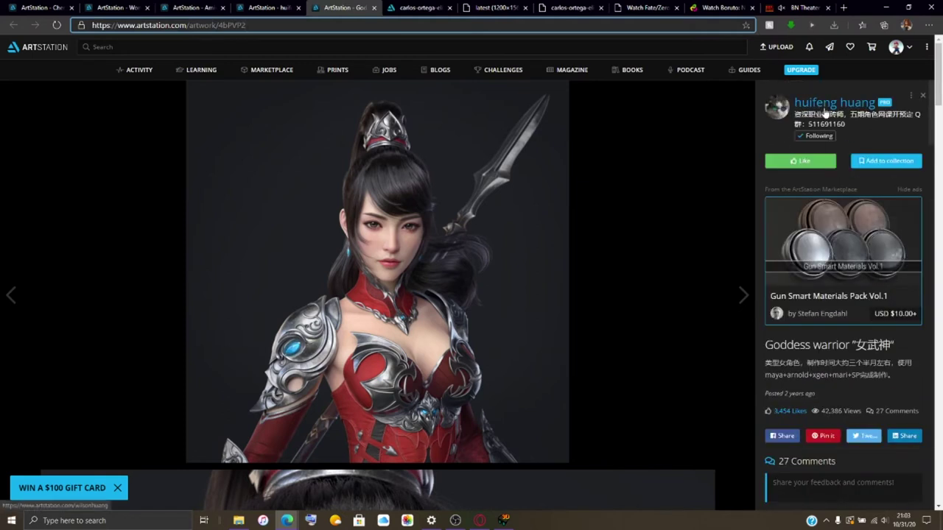
# Open the Goddess warrior artist's profile from the artwork page and show the artworks the artist has liked.
pyautogui.click(823, 109)
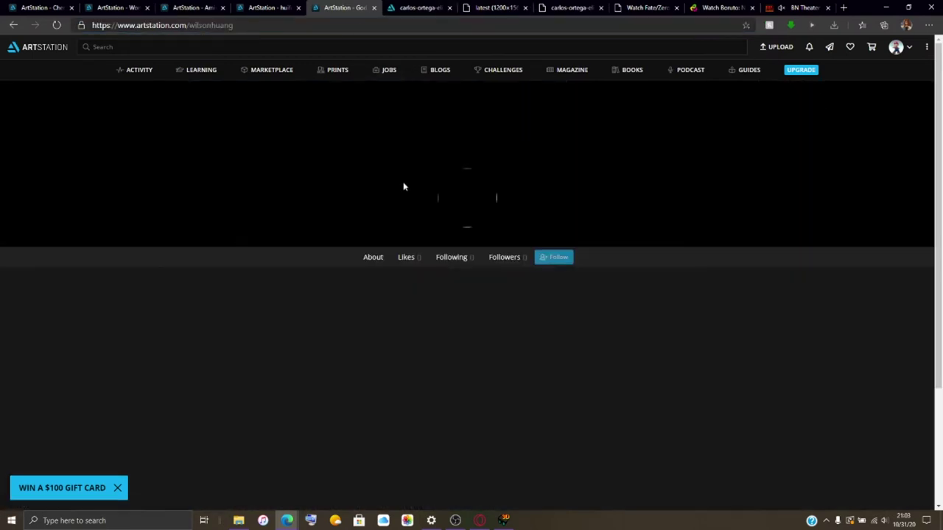
pyautogui.click(779, 7)
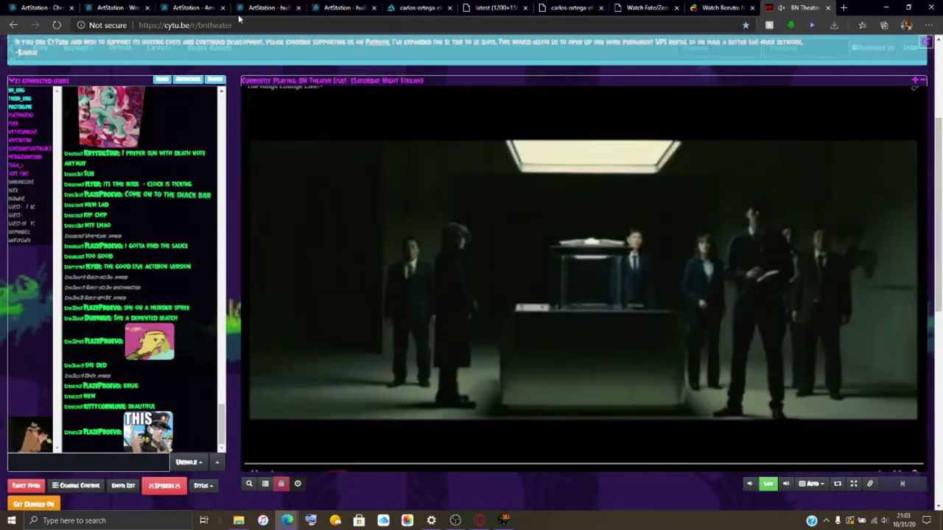
pyautogui.click(257, 6)
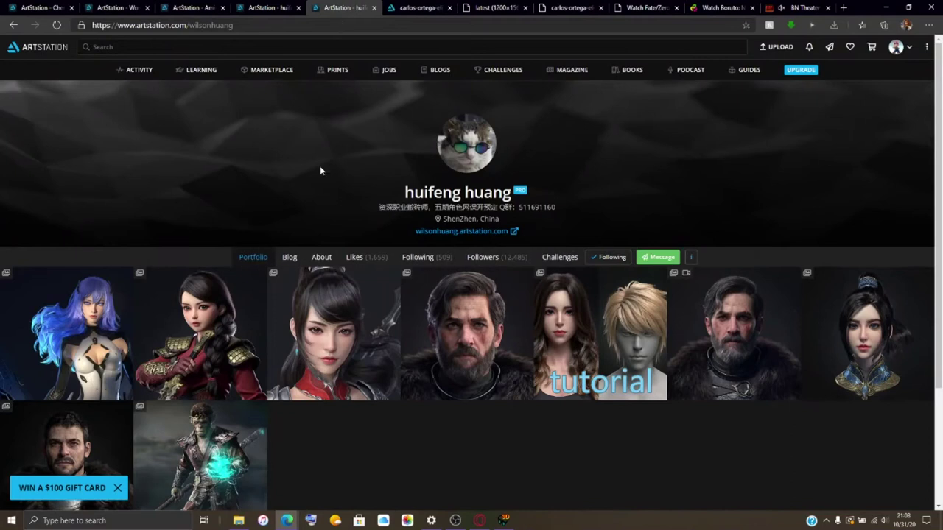
pyautogui.click(369, 264)
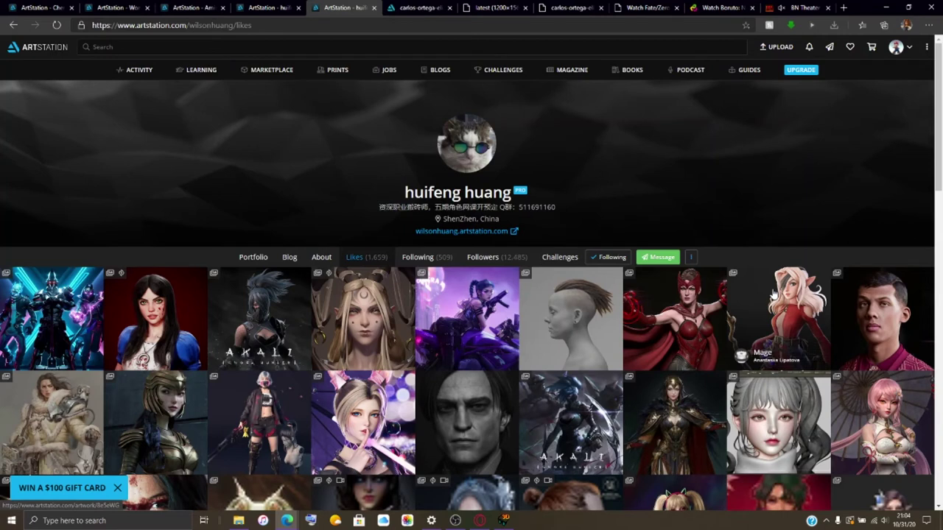
# Look through the ShenZhen artist's liked artworks for suitable character pictures.
pyautogui.scroll(-5, 773, 295)
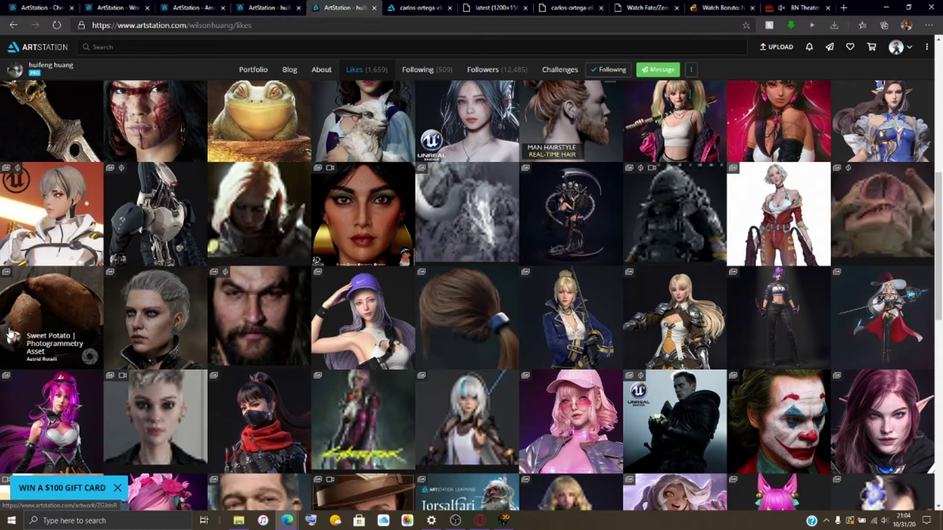
pyautogui.scroll(-5, 311, 322)
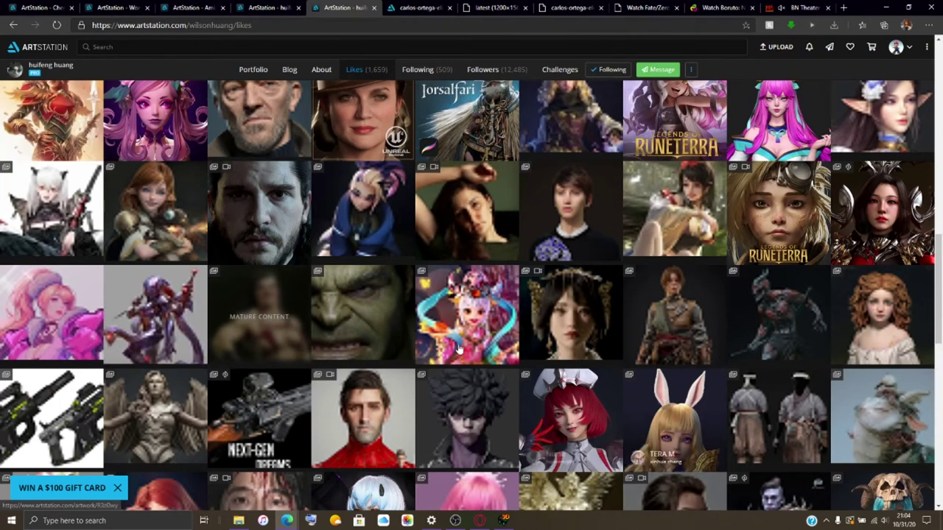
pyautogui.scroll(-5, 197, 398)
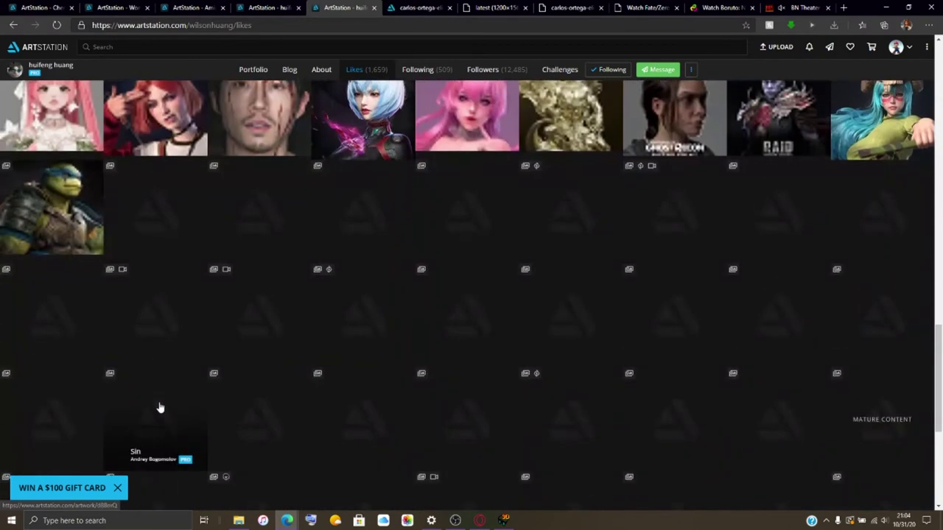
pyautogui.scroll(5, 158, 406)
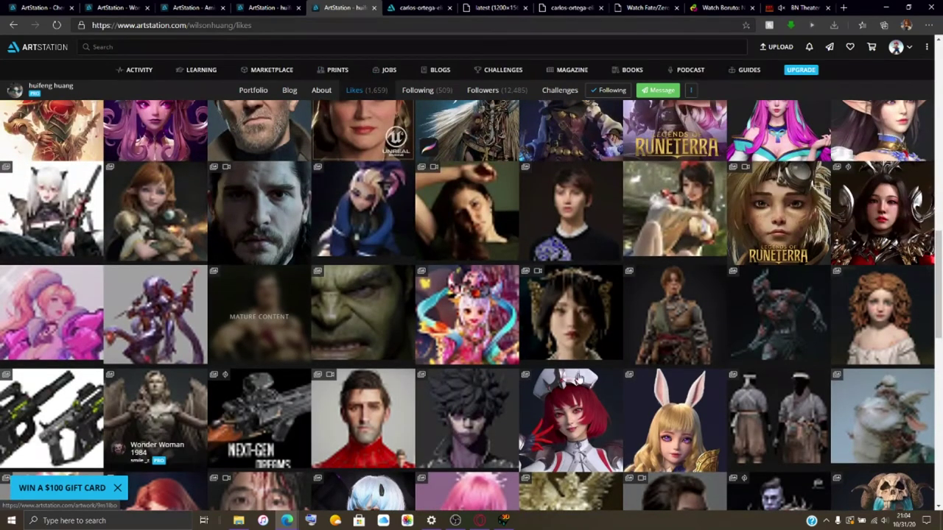
# Check the stereo picture in StereoPhoto Maker and the running recording in OBS Studio, and return to the liked artworks in the browser.
pyautogui.scroll(-5, 560, 308)
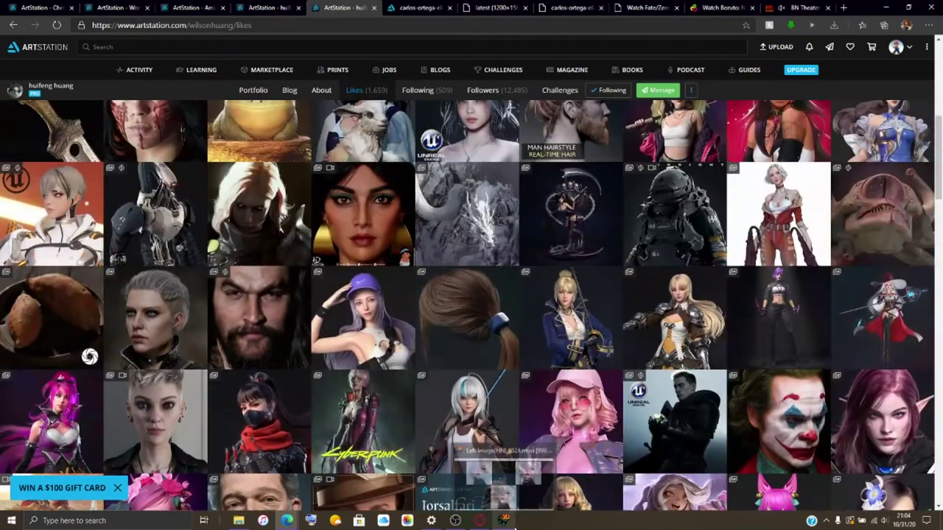
pyautogui.click(504, 521)
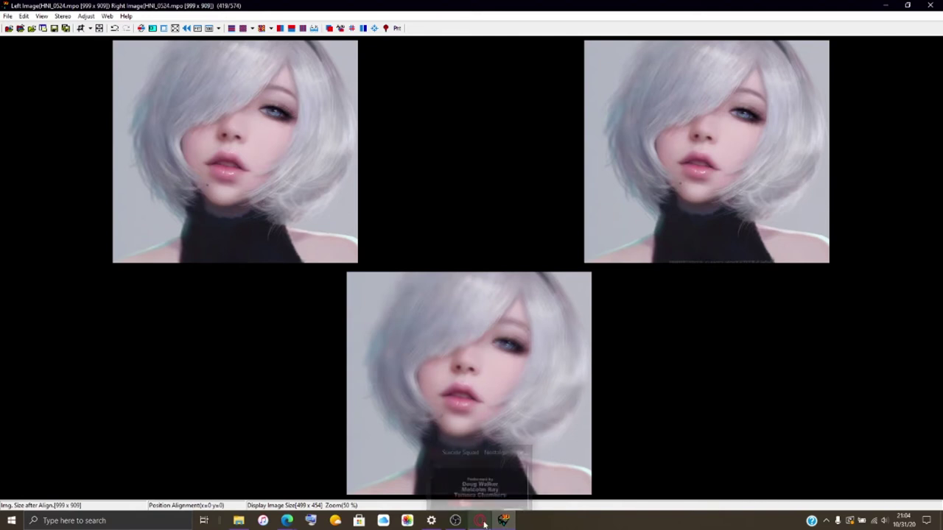
pyautogui.click(455, 521)
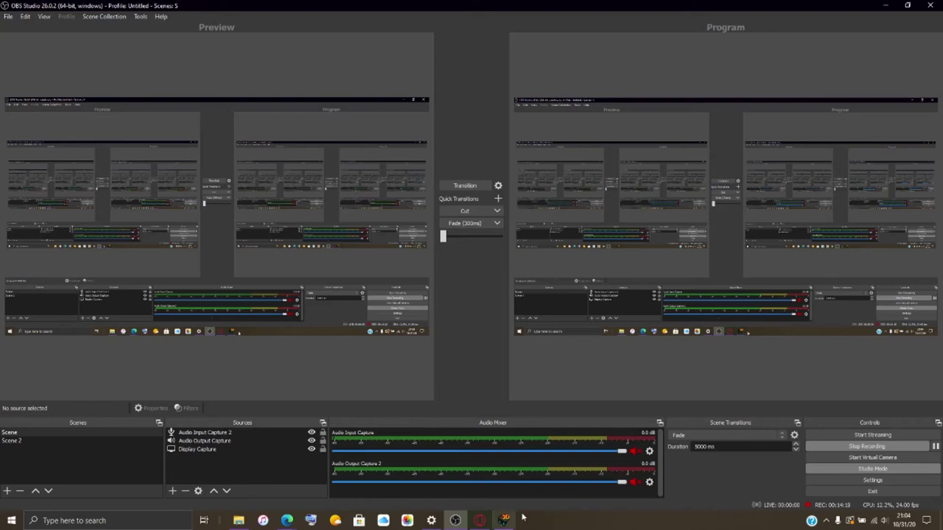
pyautogui.moveTo(483, 527)
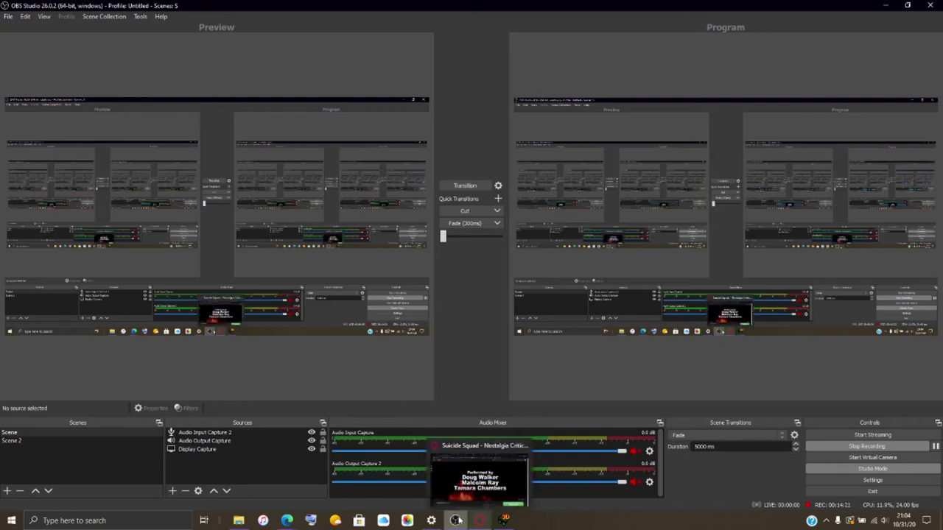
pyautogui.moveTo(455, 520)
pyautogui.click(434, 485)
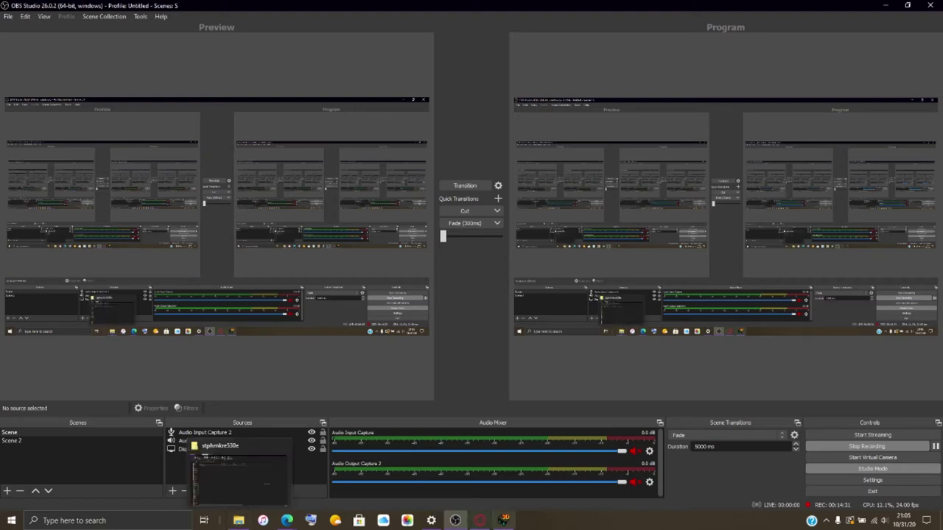
pyautogui.click(504, 520)
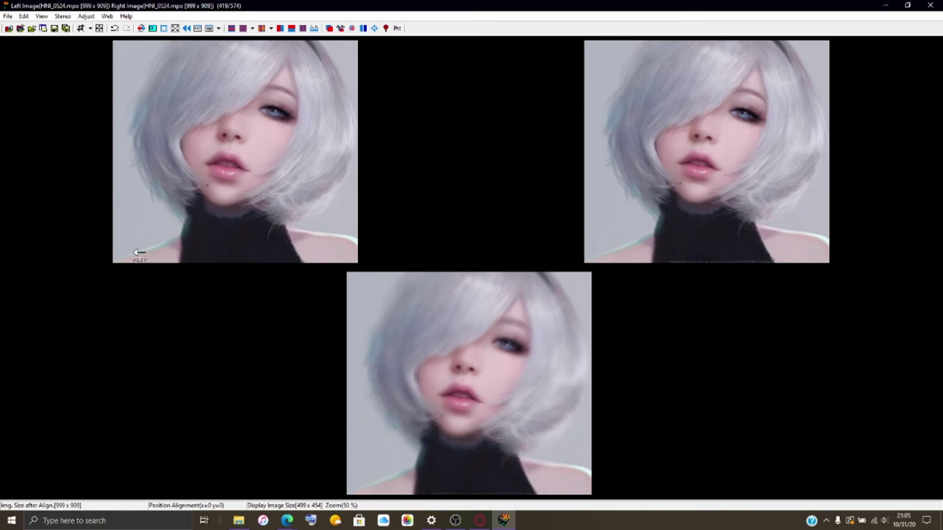
pyautogui.click(286, 520)
pyautogui.click(193, 478)
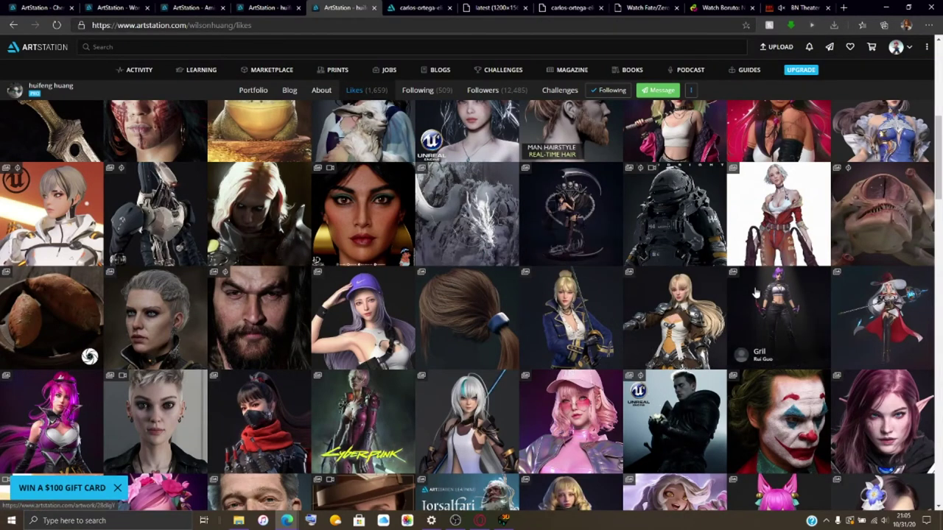
# Open the Mage artwork from the ShenZhen artist's liked artworks in a new tab and show that tab.
pyautogui.scroll(-5, 764, 360)
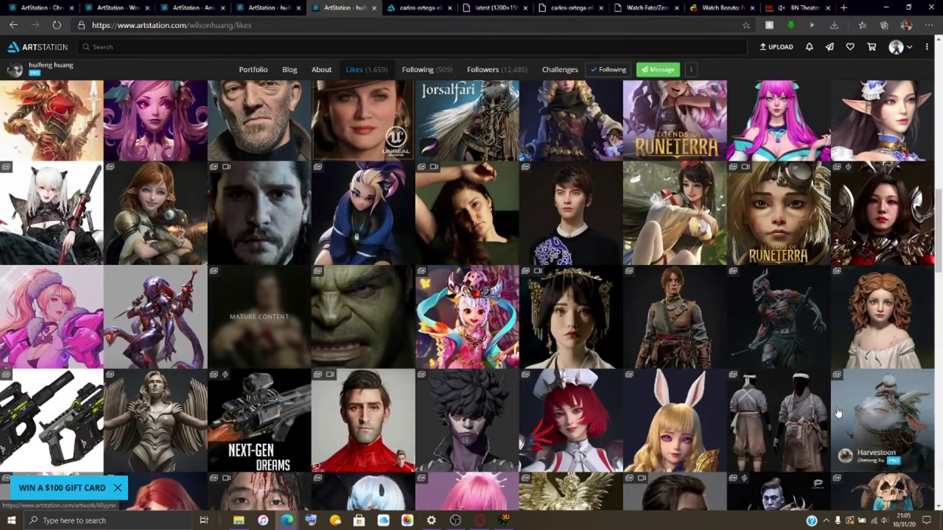
pyautogui.scroll(10, 781, 413)
pyautogui.middleClick(783, 302)
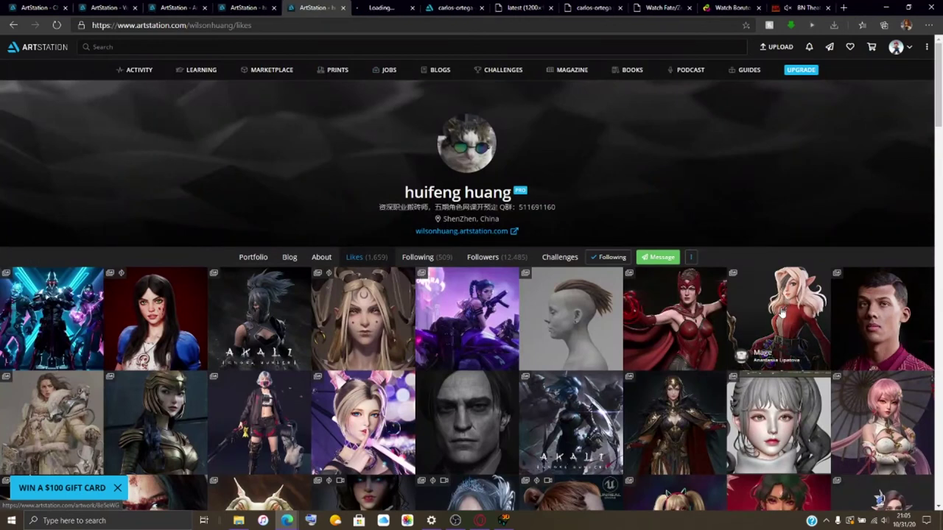
pyautogui.click(379, 8)
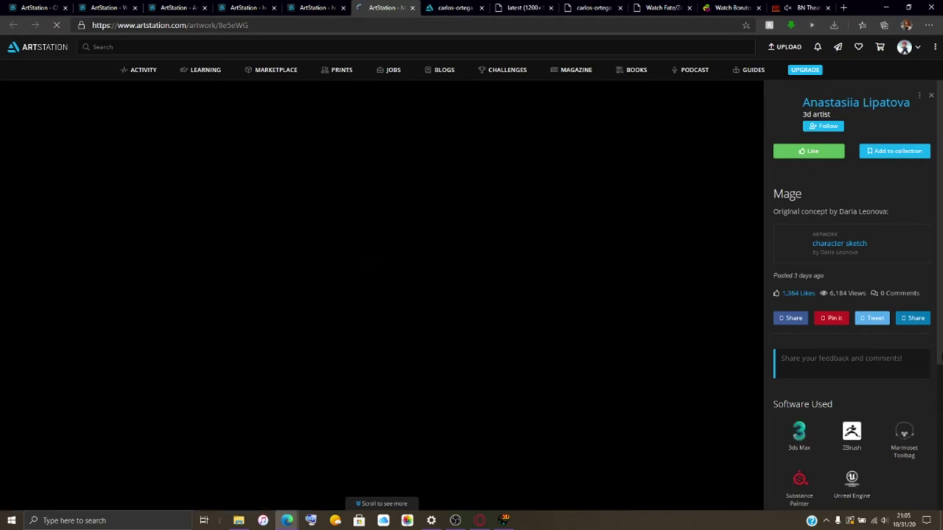
# Examine the Mage artwork's renders, turnaround and sculpt images, comments, software used and tags, dismissing the gift card banner.
pyautogui.scroll(-3, 908, 388)
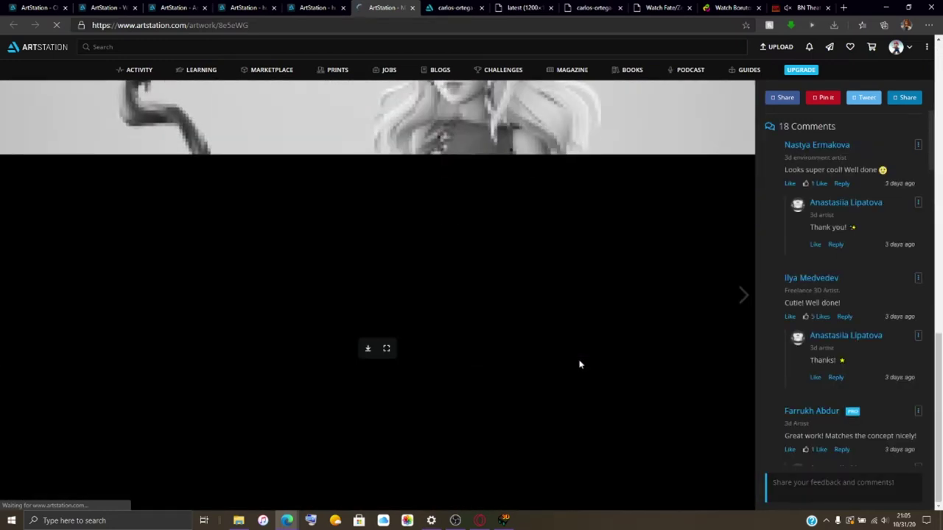
pyautogui.scroll(-5, 578, 364)
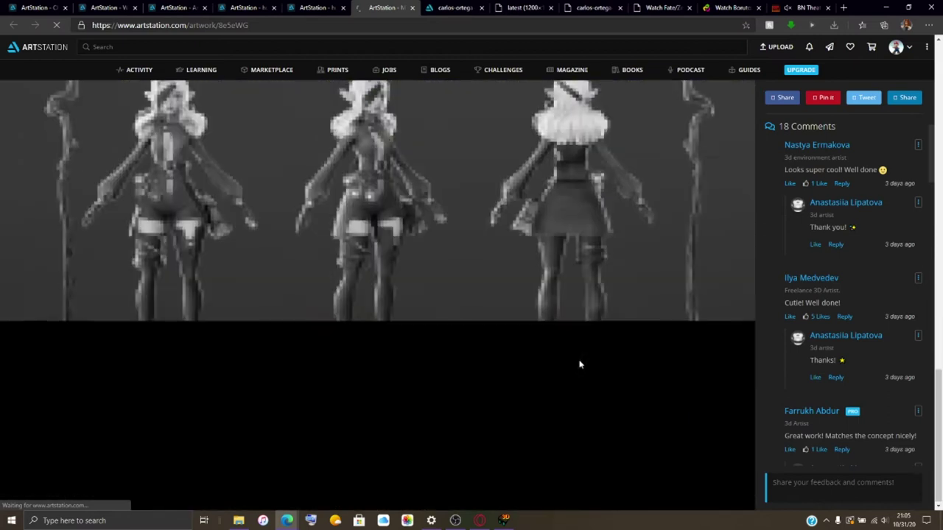
pyautogui.scroll(-7, 578, 366)
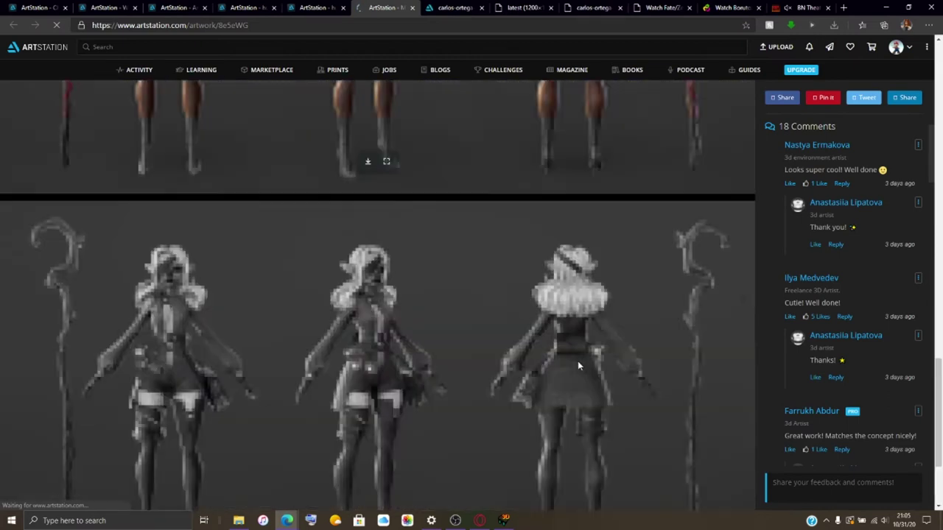
pyautogui.scroll(-2, 578, 366)
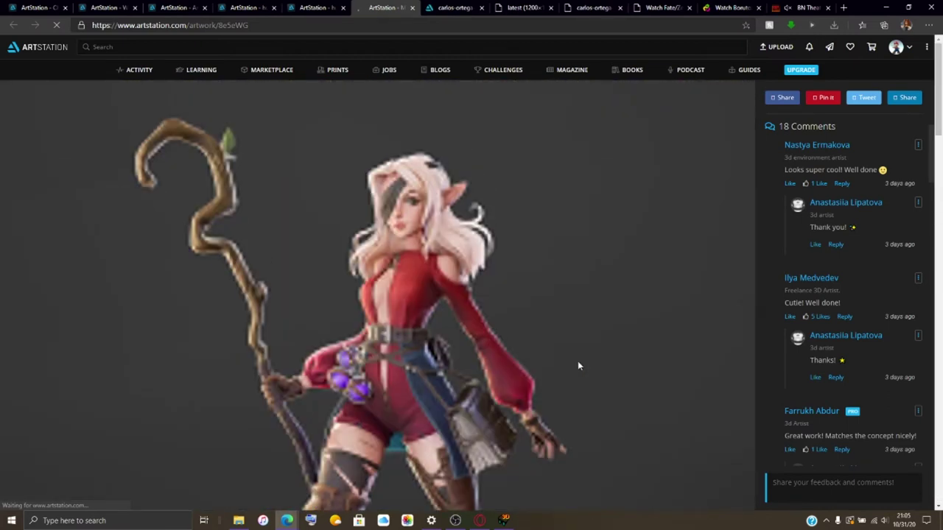
pyautogui.scroll(-10, 577, 365)
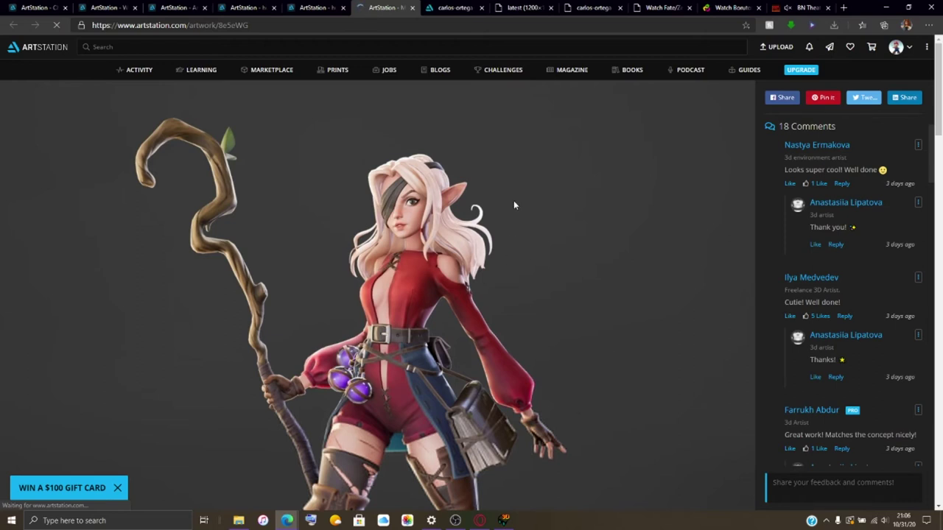
pyautogui.click(117, 489)
pyautogui.scroll(-5, 271, 395)
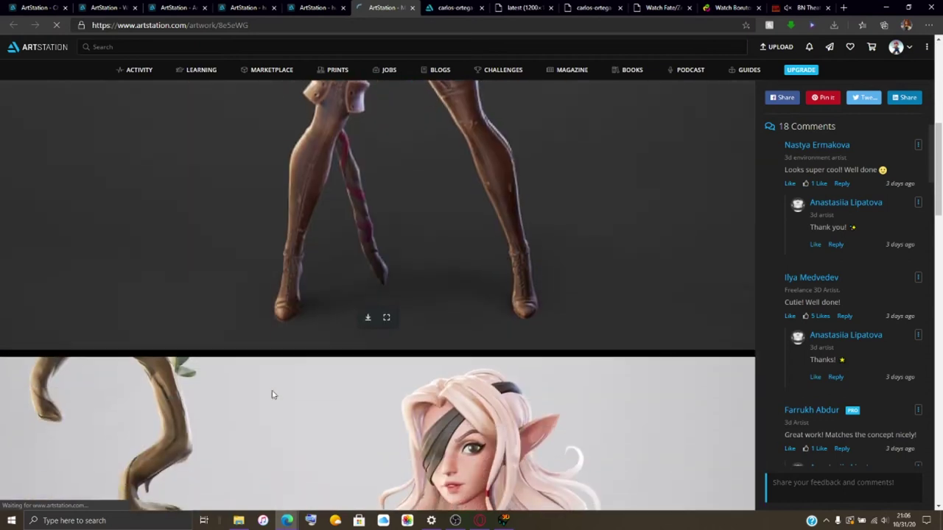
pyautogui.scroll(-10, 272, 395)
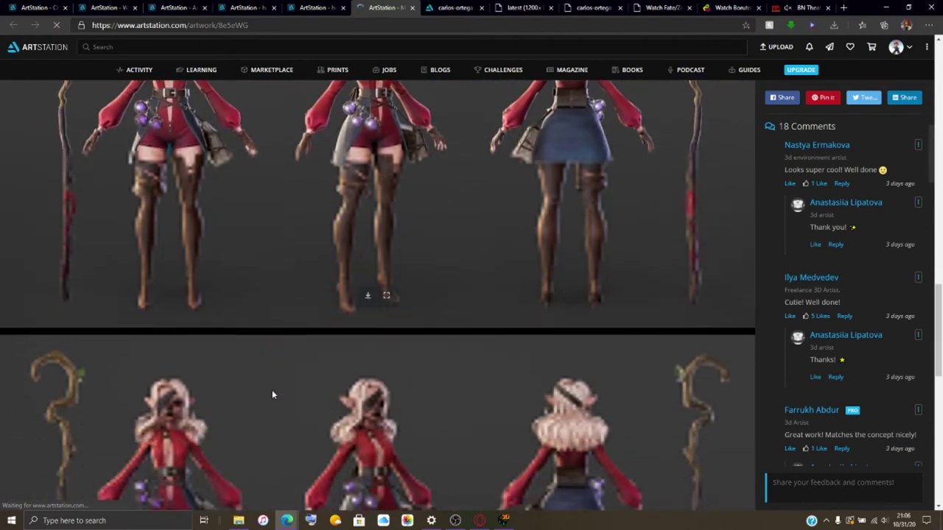
pyautogui.scroll(-3, 271, 390)
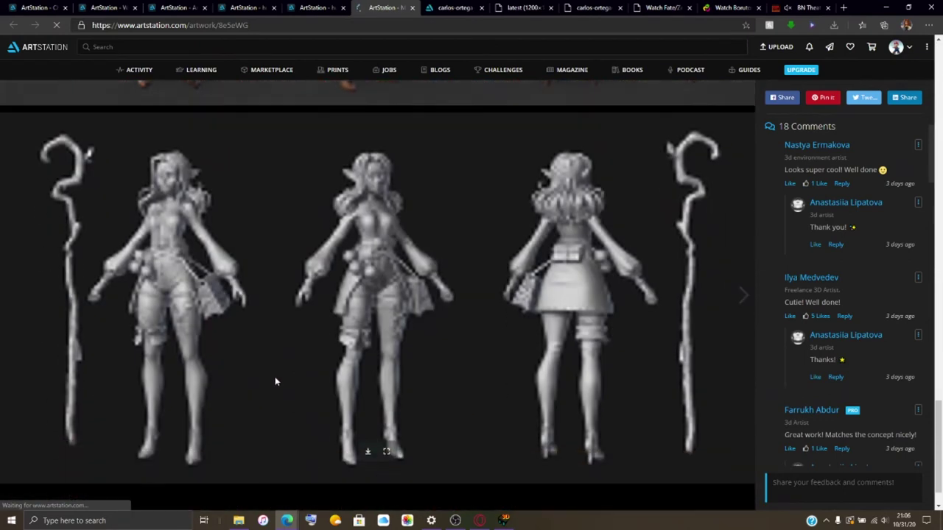
pyautogui.scroll(10, 276, 369)
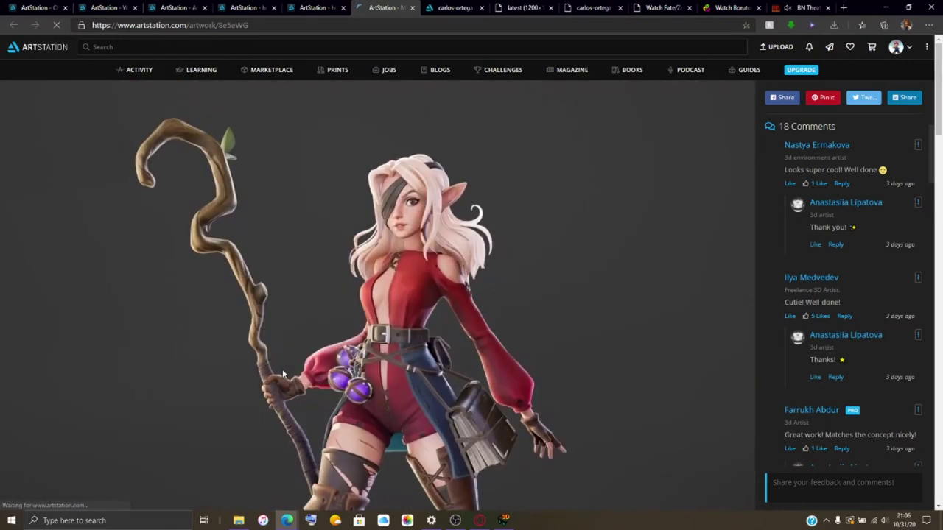
pyautogui.scroll(-10, 849, 317)
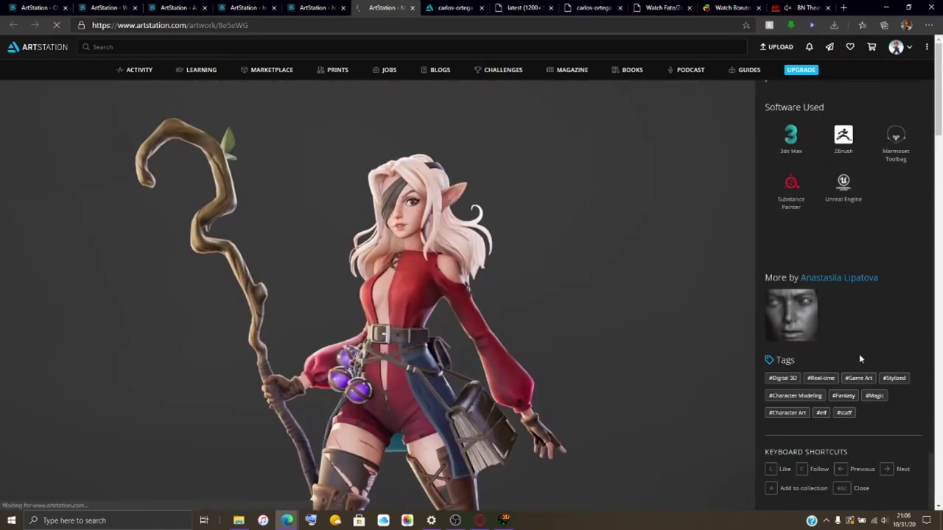
pyautogui.scroll(10, 858, 359)
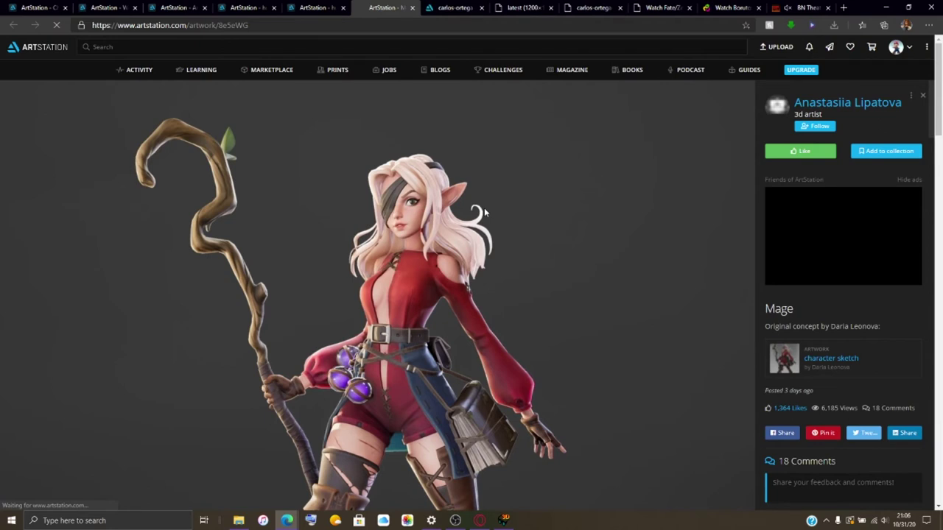
# Close the Mage artwork and the extra liked-artworks tab, and return to the ShenZhen artist's portfolio.
pyautogui.click(290, 5)
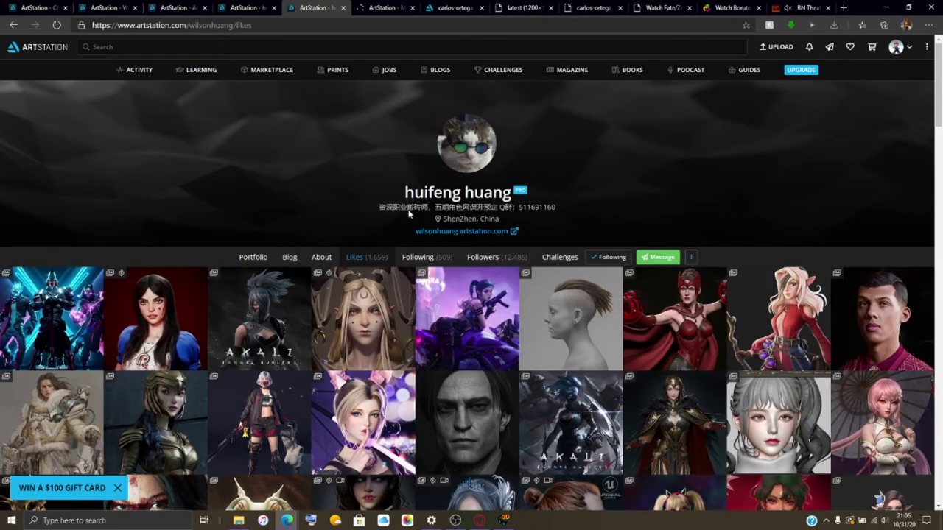
pyautogui.click(415, 8)
pyautogui.click(259, 6)
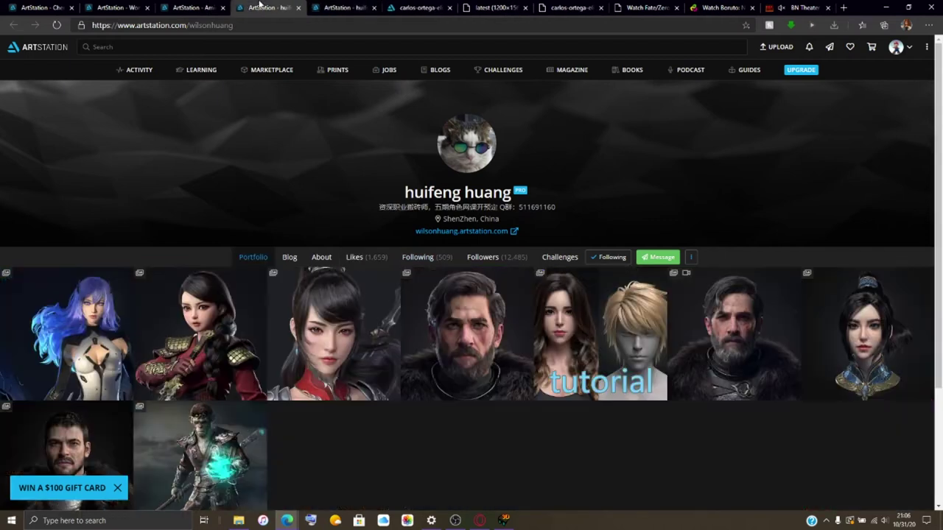
pyautogui.click(352, 8)
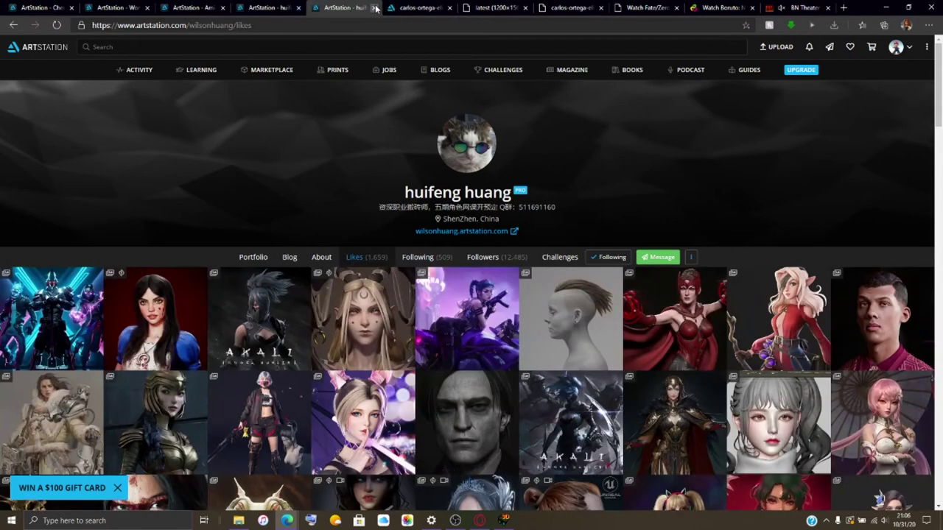
pyautogui.click(377, 9)
pyautogui.click(263, 8)
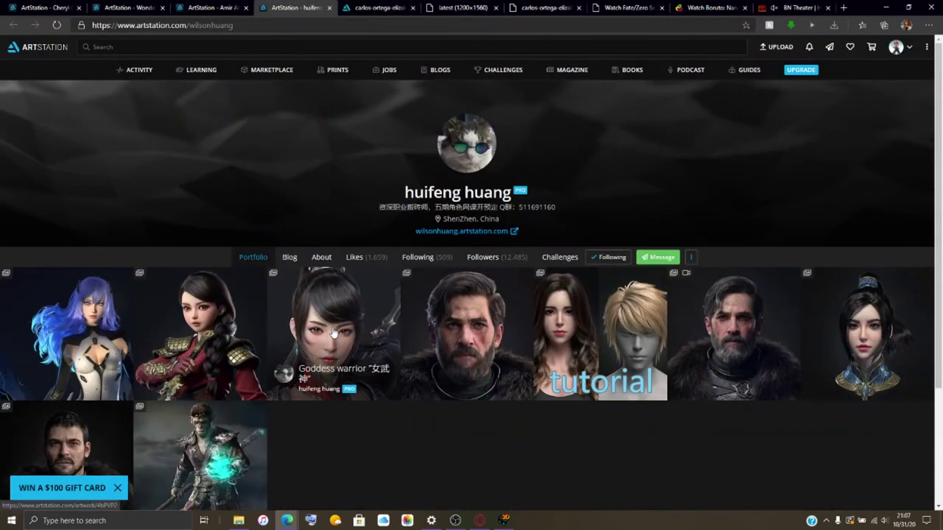
# Show the ShenZhen artist's liked artworks from the portfolio page and check the recording in OBS Studio.
pyautogui.click(383, 257)
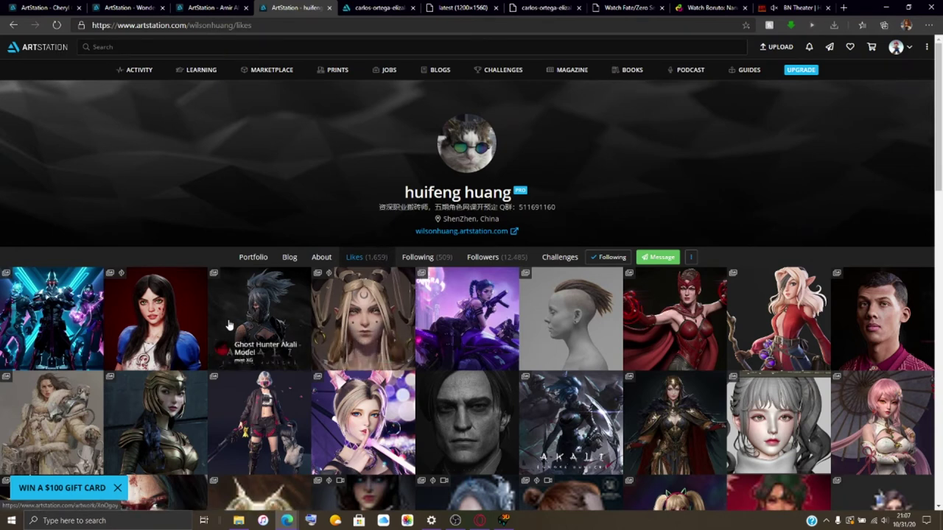
pyautogui.scroll(-5, 228, 319)
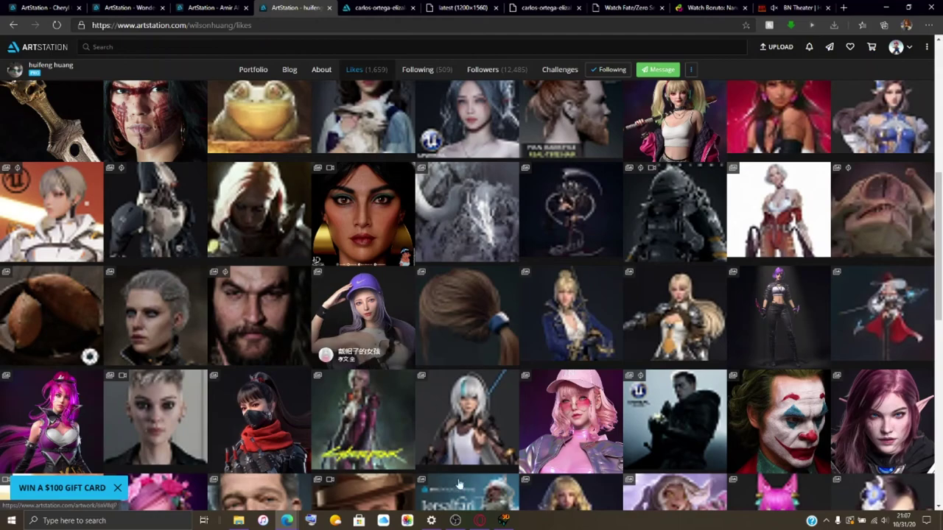
pyautogui.click(455, 519)
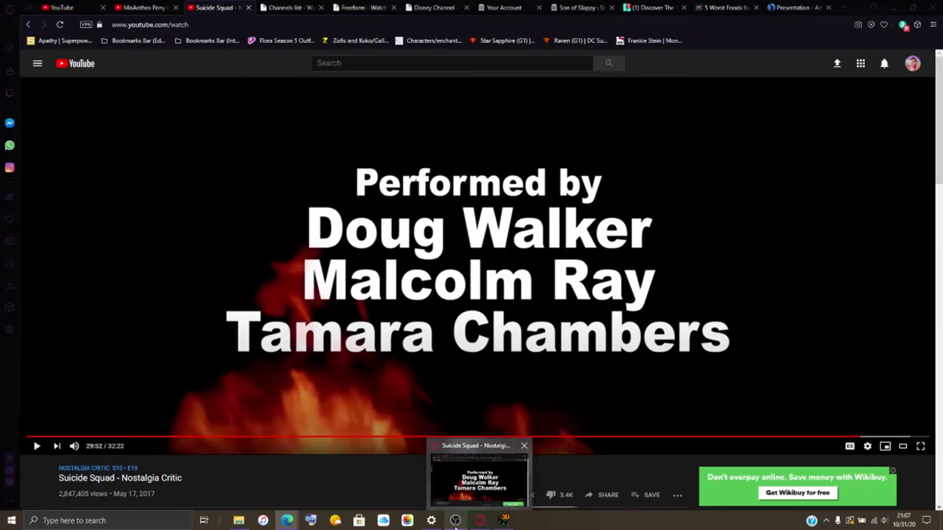
pyautogui.moveTo(455, 520)
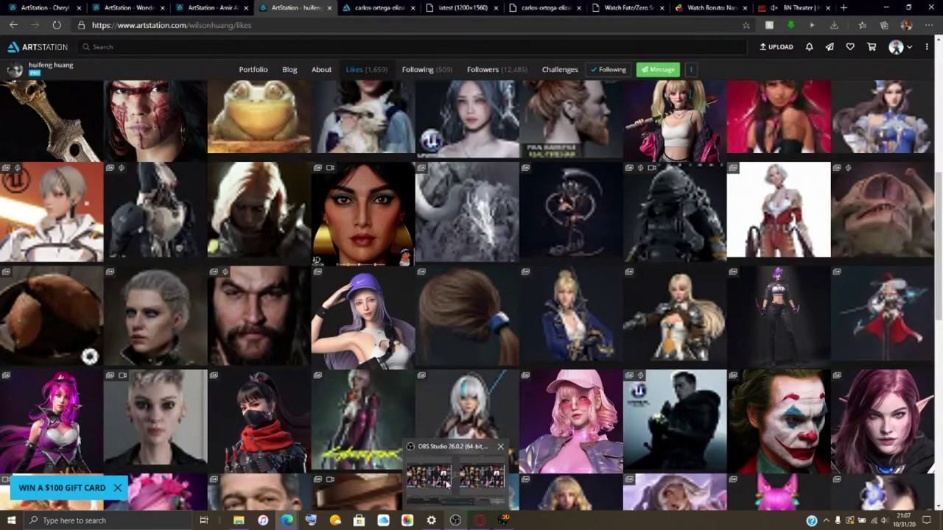
pyautogui.click(446, 481)
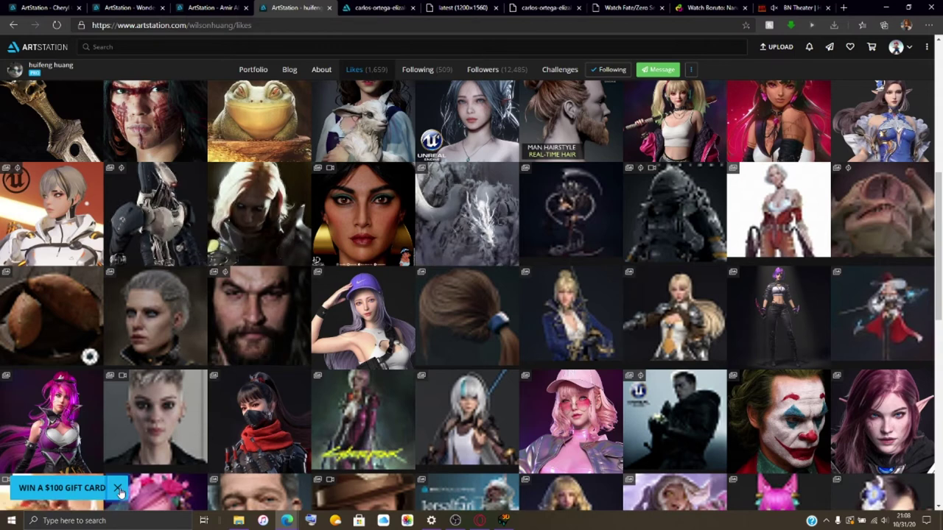
# Dismiss the gift card banner and open the liked artwork TERA M, the blonde girl with rabbit ears, in a new tab.
pyautogui.scroll(-5, 442, 375)
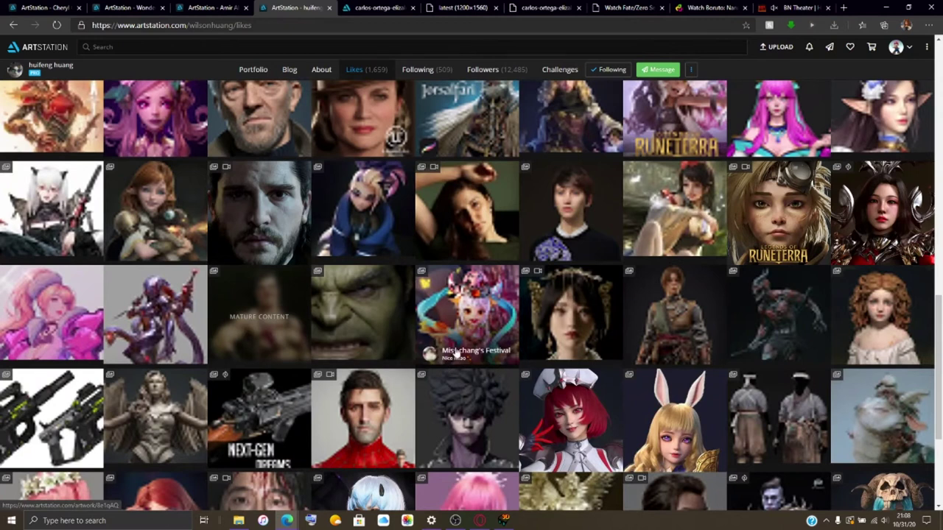
pyautogui.middleClick(659, 425)
pyautogui.hotkey('ctrl', 'Tab')
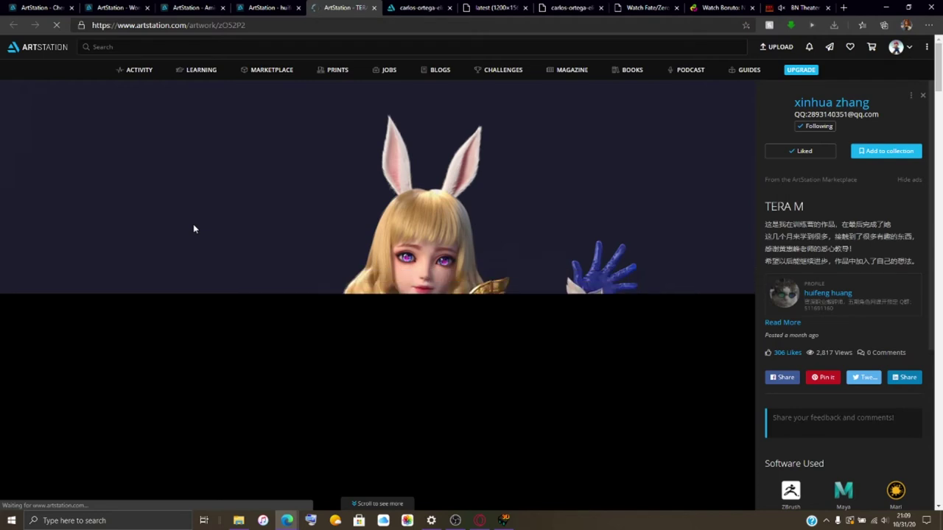
# Examine the TERA M artwork's renders, head studies, Maya screenshots, software used and tags.
pyautogui.scroll(-5, 294, 137)
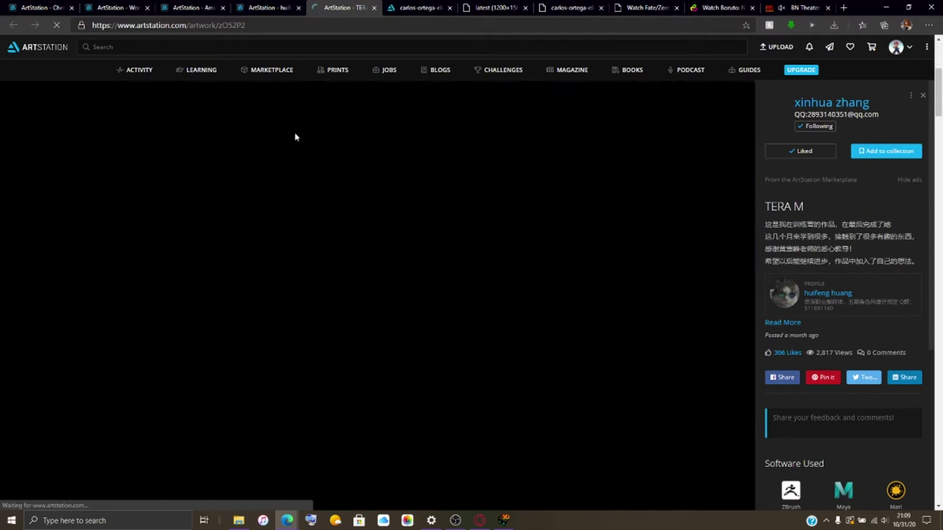
pyautogui.scroll(-2, 391, 358)
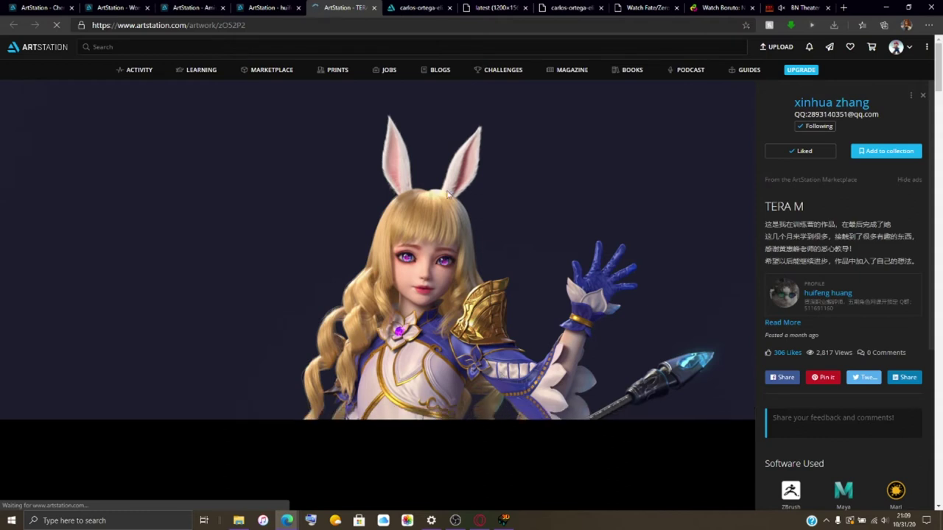
pyautogui.scroll(-4, 611, 218)
pyautogui.scroll(-5, 611, 218)
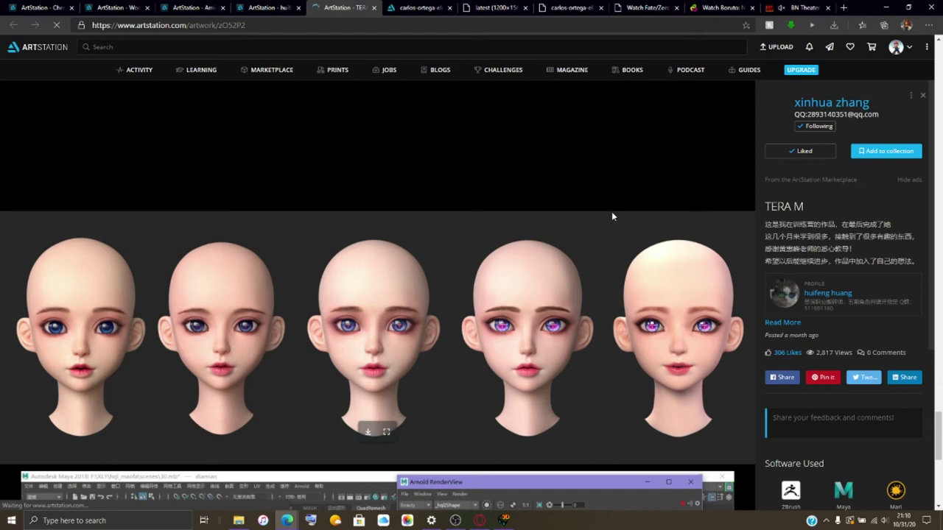
pyautogui.scroll(-5, 611, 217)
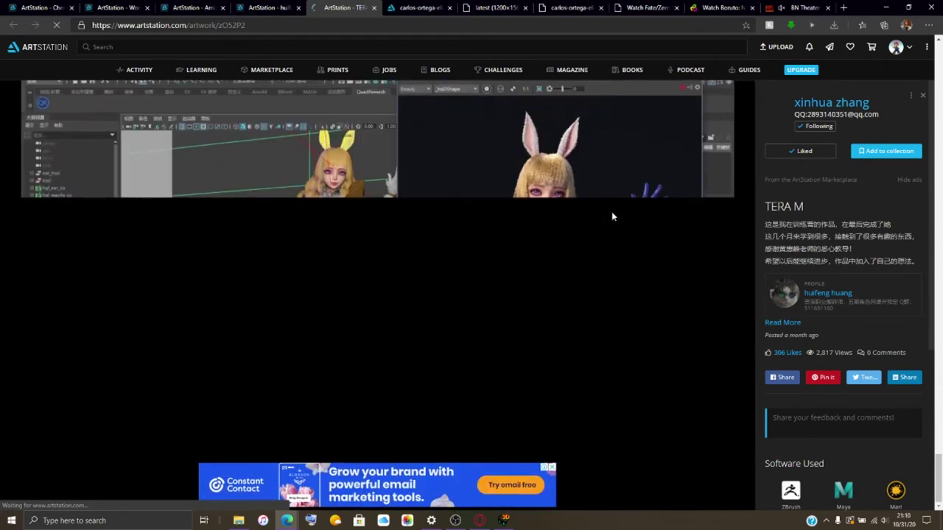
pyautogui.scroll(5, 611, 216)
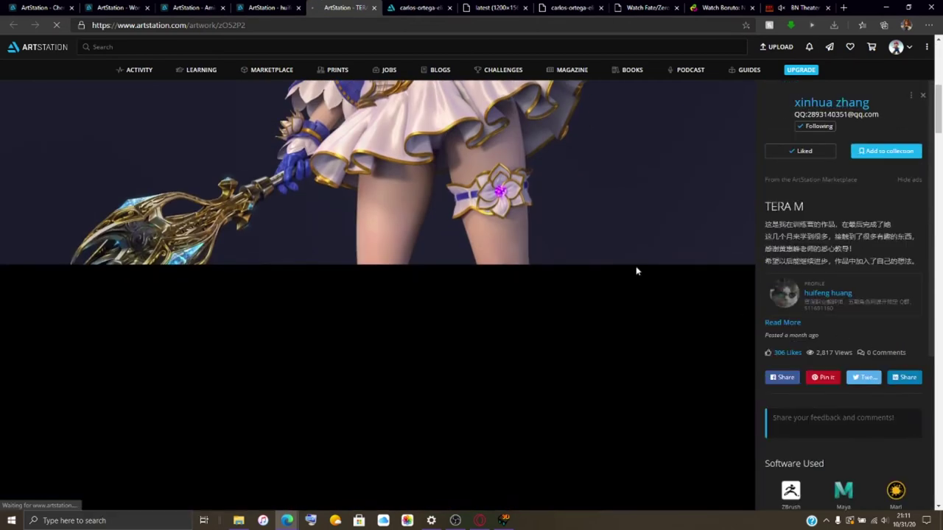
pyautogui.scroll(-3, 890, 285)
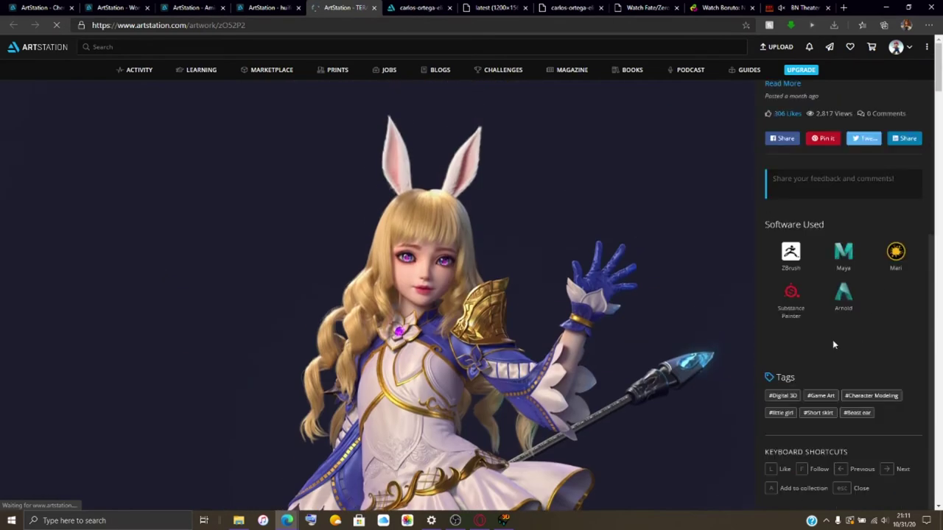
pyautogui.scroll(3, 833, 343)
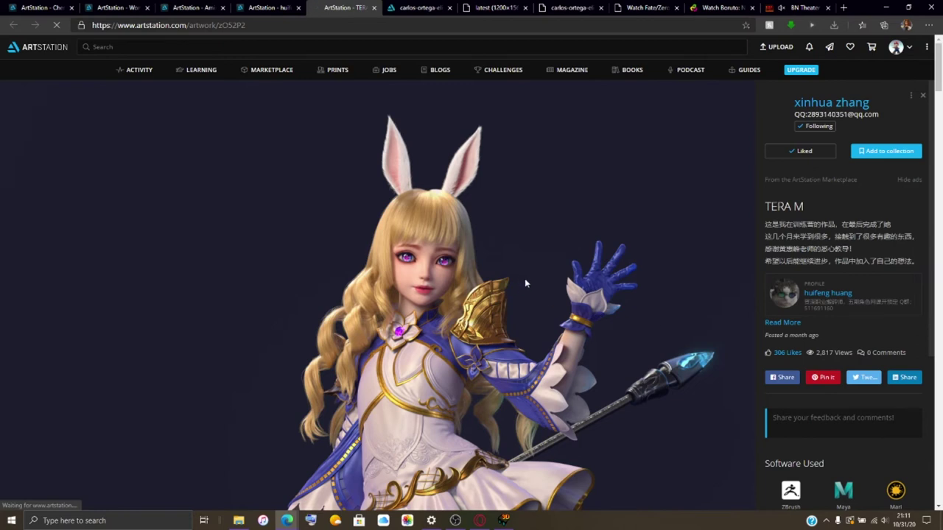
# Close the TERA M artwork and reload the ShenZhen artist's liked artworks page until its thumbnails load.
pyautogui.click(373, 7)
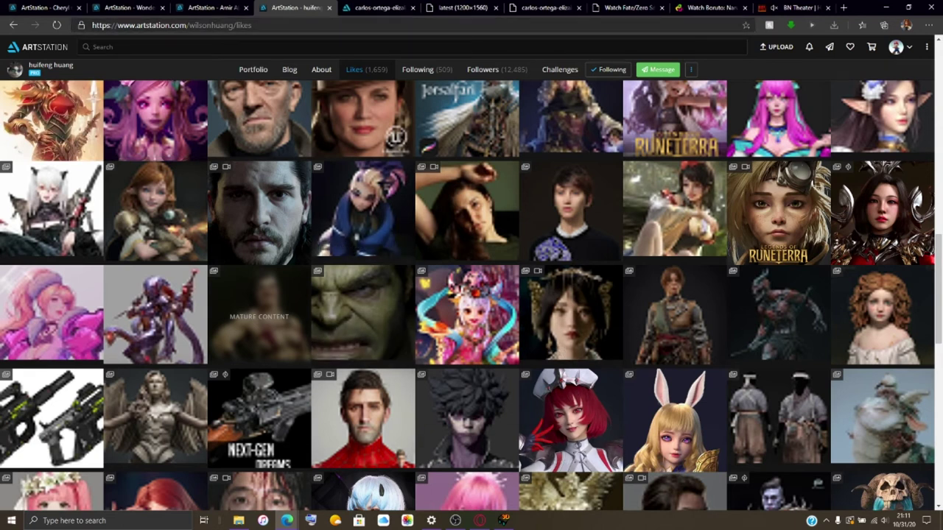
pyautogui.click(295, 25)
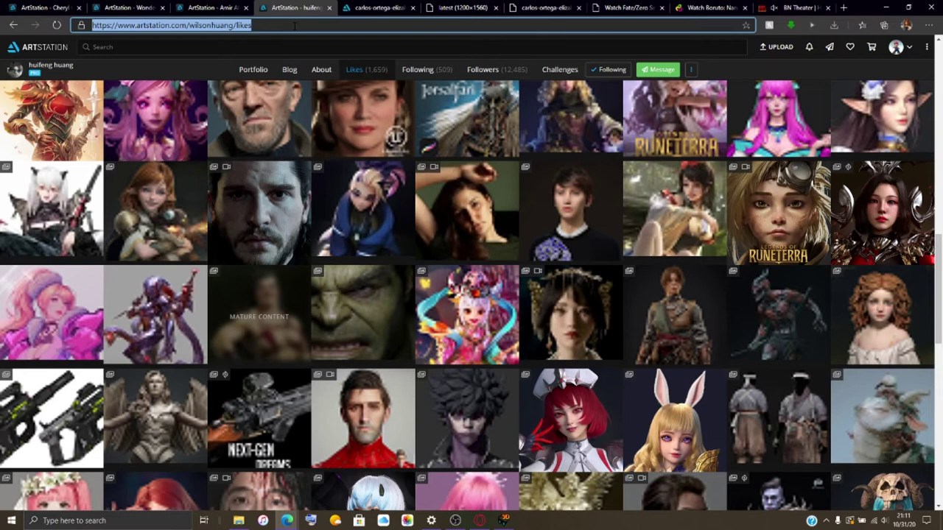
pyautogui.press('Return')
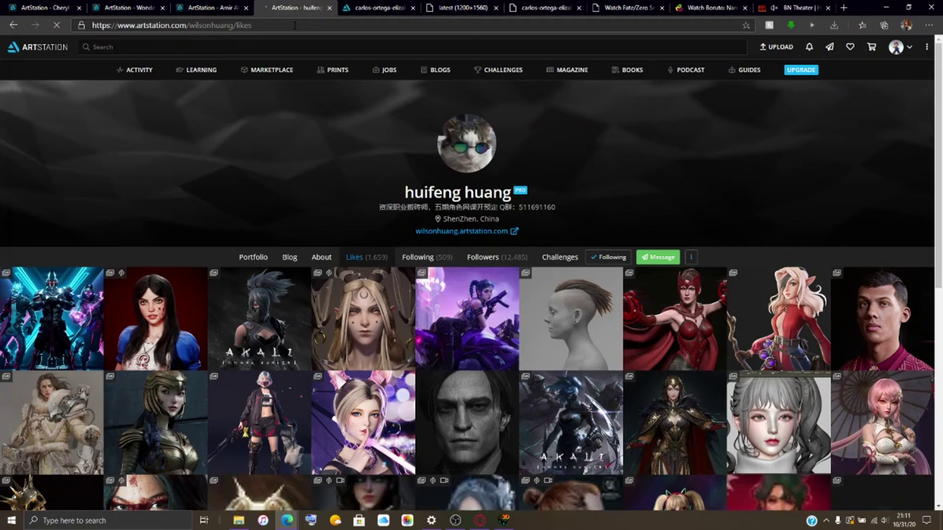
pyautogui.press('End')
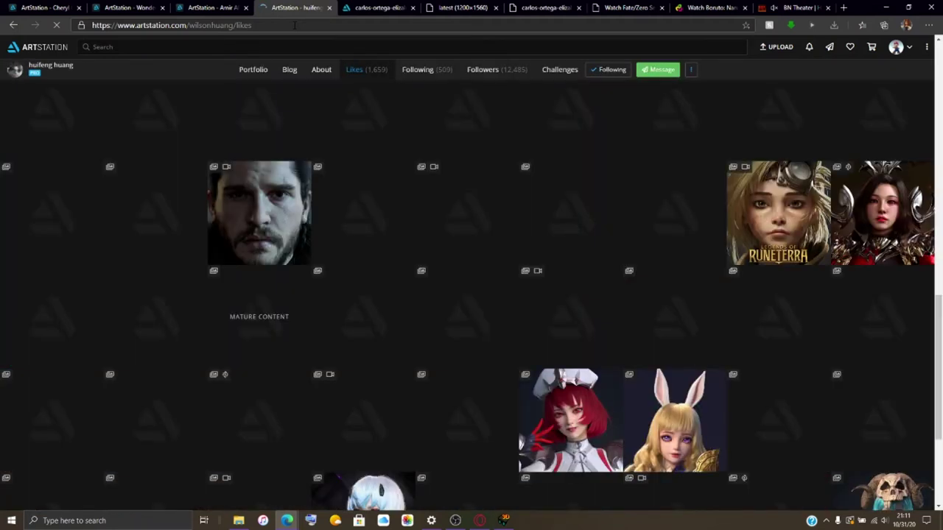
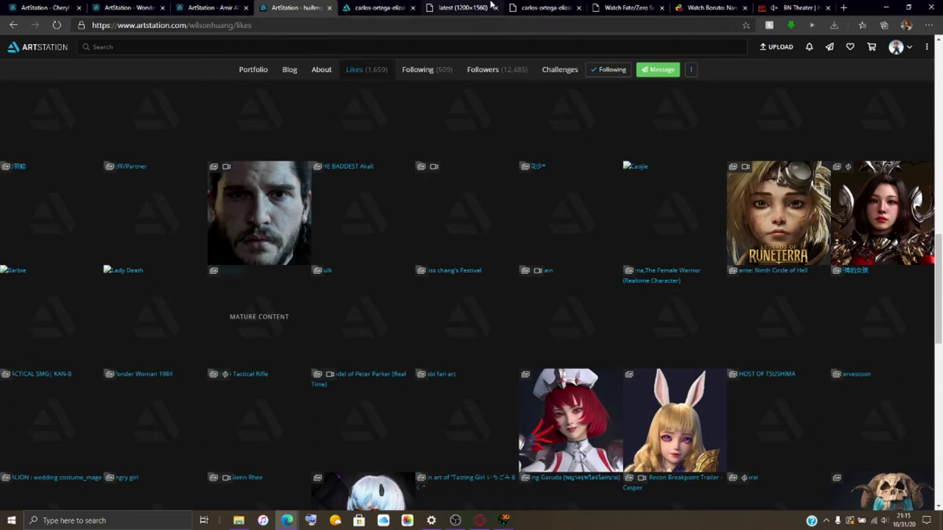
pyautogui.click(377, 25)
pyautogui.press('Return')
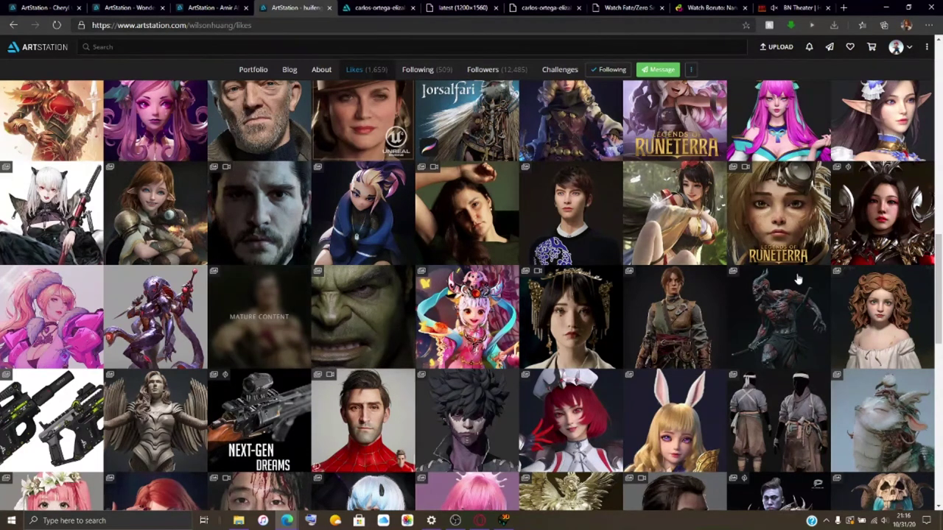
# Open the liked artwork Porcelain, the woman with the gold headdress, in a new tab and examine its renders, tags and software used.
pyautogui.middleClick(569, 324)
pyautogui.click(342, 7)
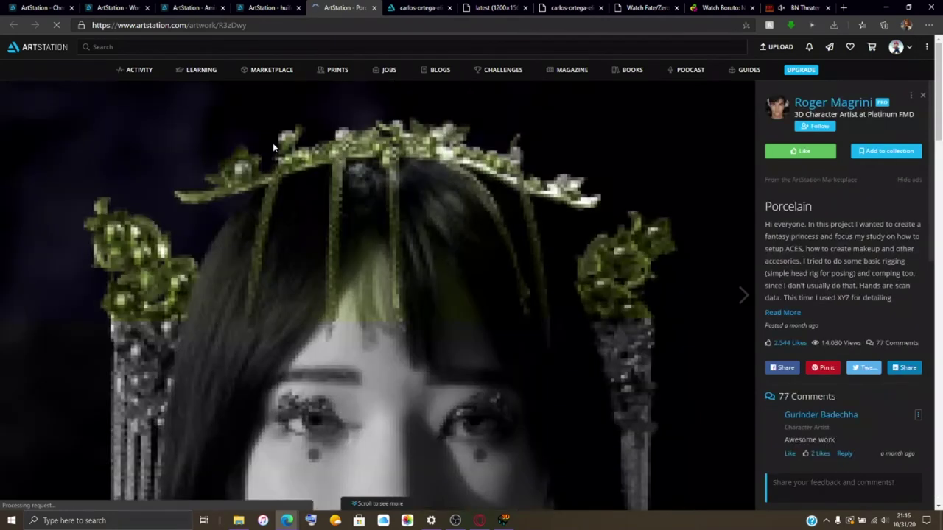
pyautogui.scroll(-5, 285, 255)
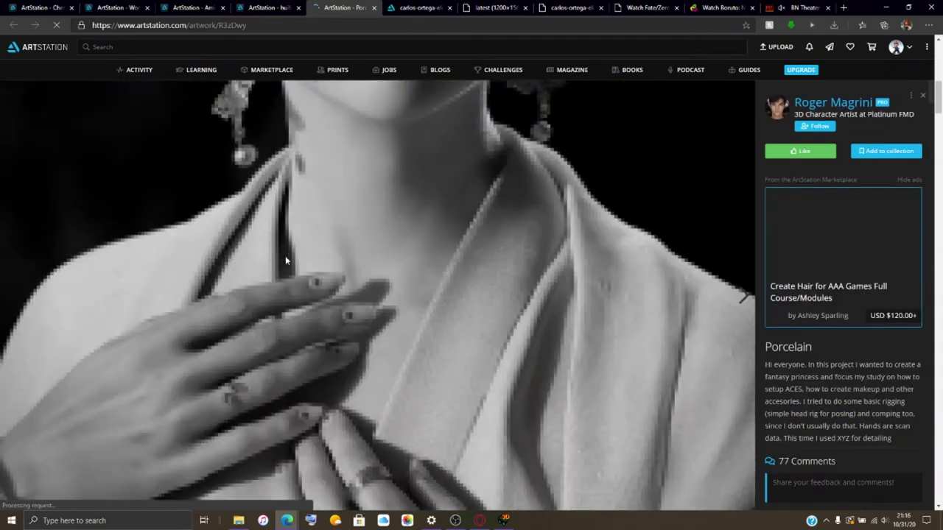
pyautogui.scroll(-2, 286, 259)
pyautogui.scroll(-12, 290, 256)
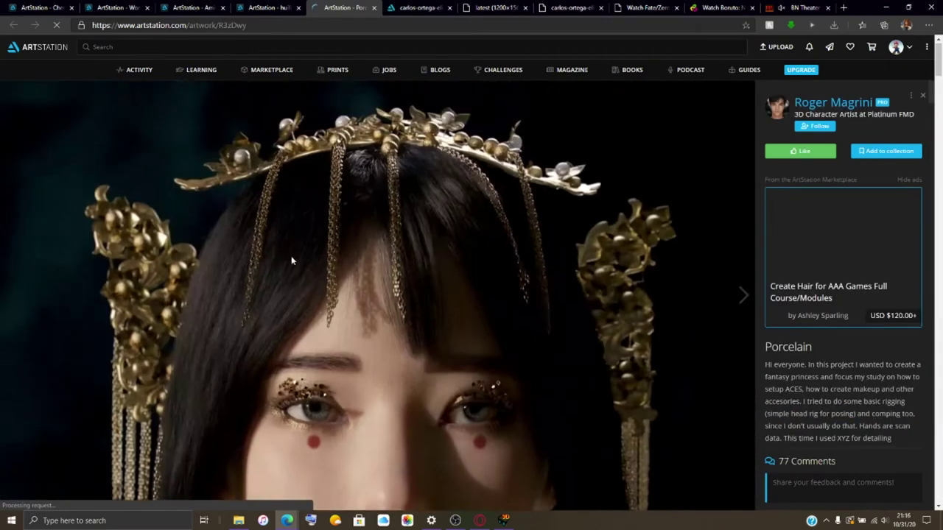
pyautogui.scroll(-12, 297, 260)
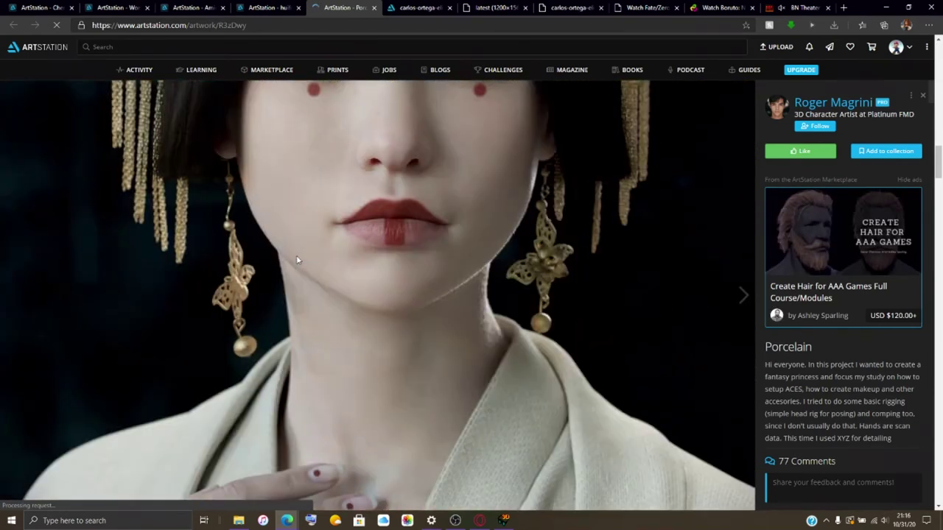
pyautogui.scroll(-5, 297, 260)
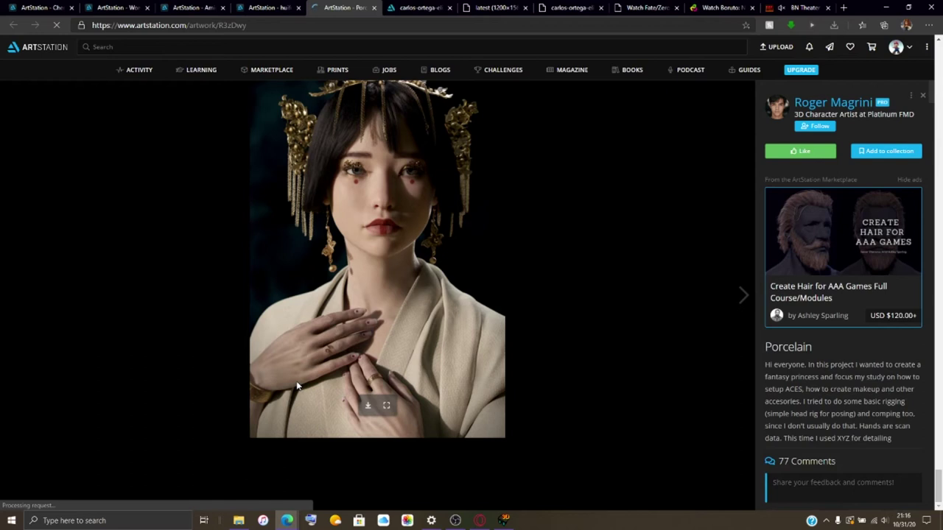
pyautogui.scroll(-10, 867, 368)
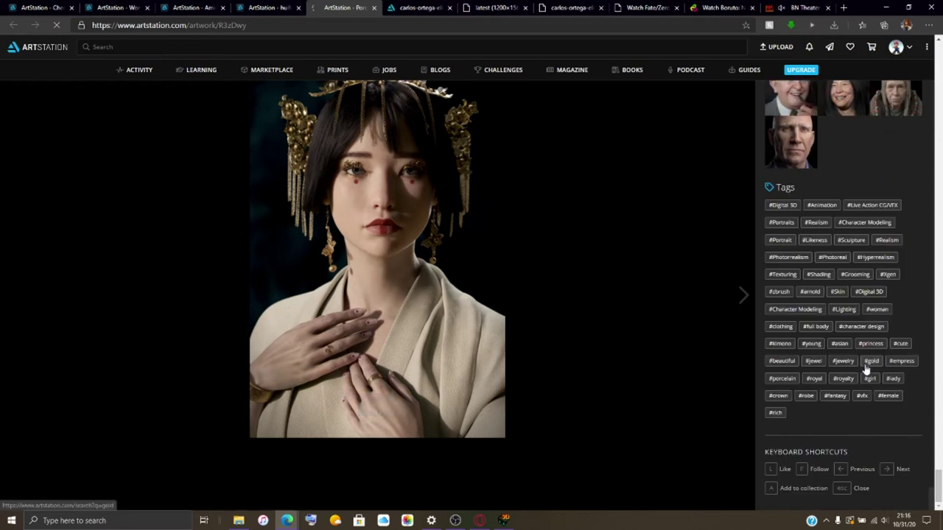
pyautogui.scroll(5, 866, 368)
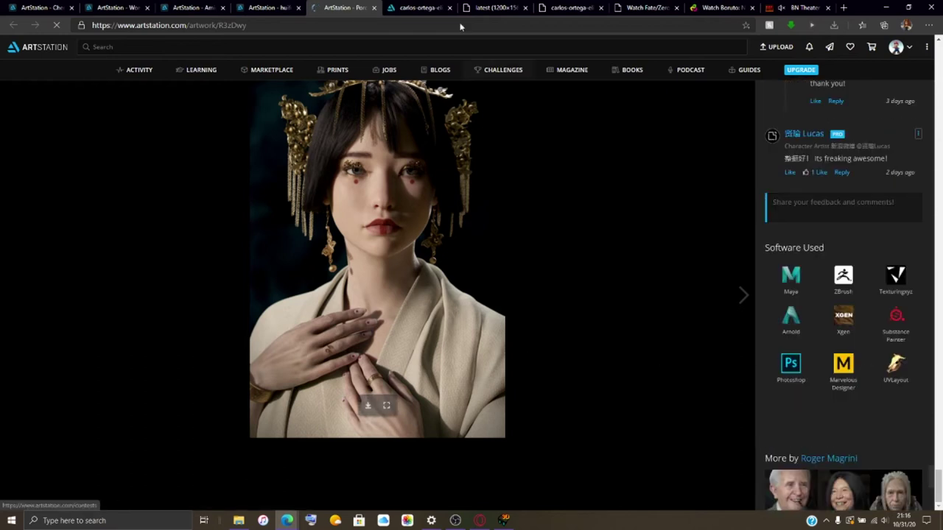
# Close the Porcelain artwork, open the red-haired Nurse artwork in a new tab, and browse further down the liked artworks.
pyautogui.click(375, 8)
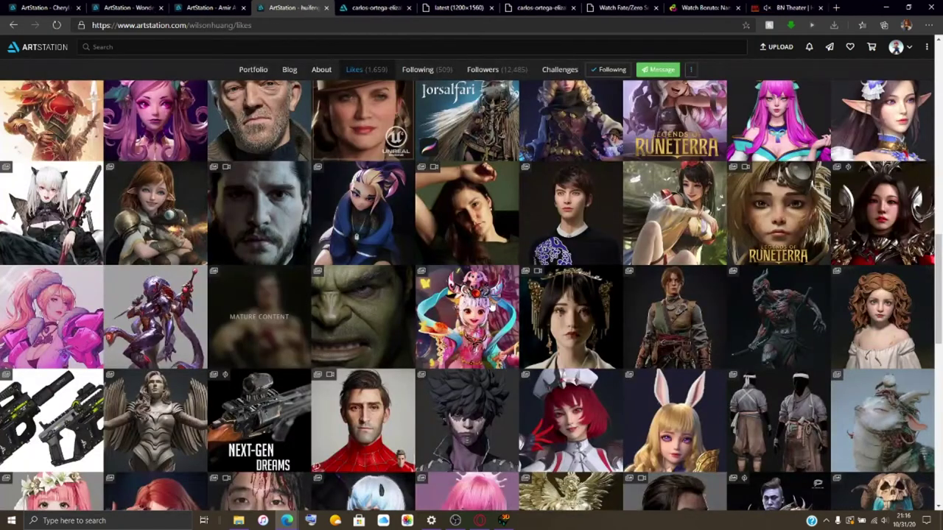
pyautogui.middleClick(590, 410)
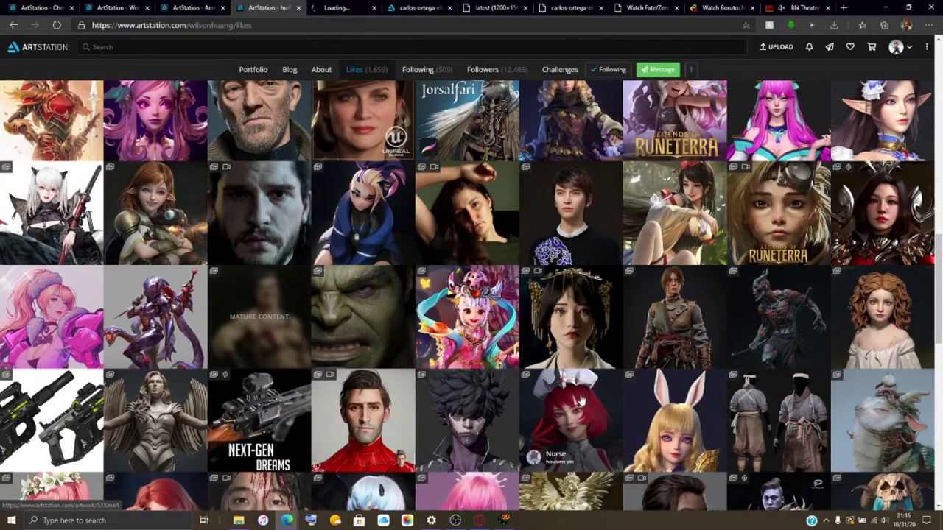
pyautogui.scroll(-5, 371, 382)
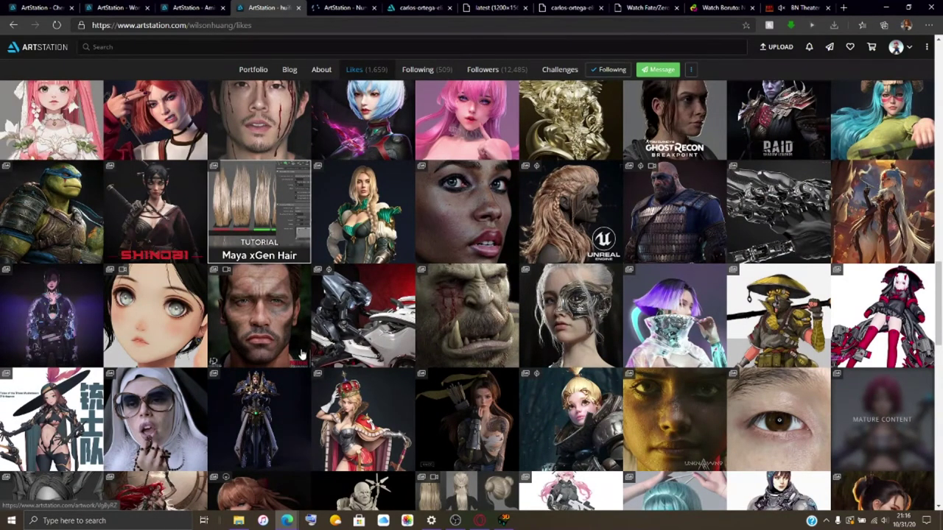
pyautogui.scroll(-8, 133, 358)
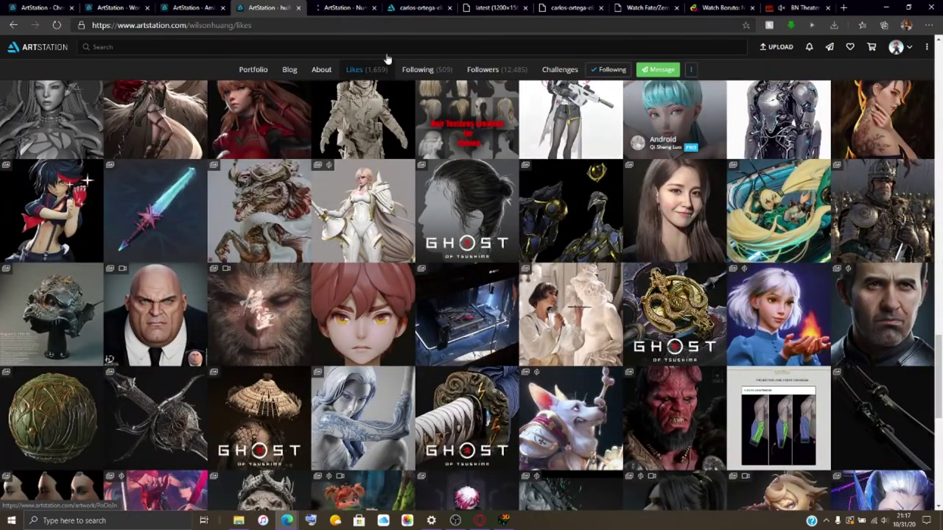
# Examine the Nurse artwork's renders, Substance Painter and Maya screenshots, head studies, software used and tags.
pyautogui.click(346, 7)
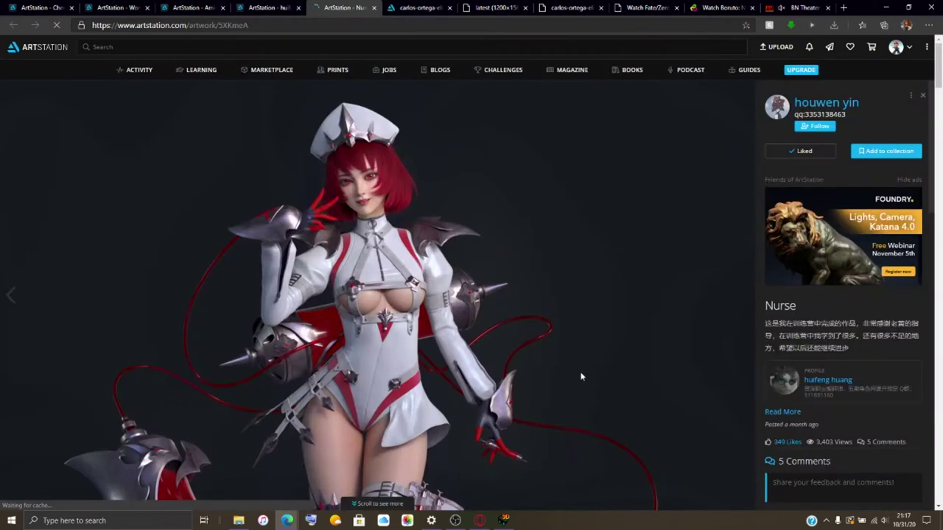
pyautogui.scroll(-10, 581, 376)
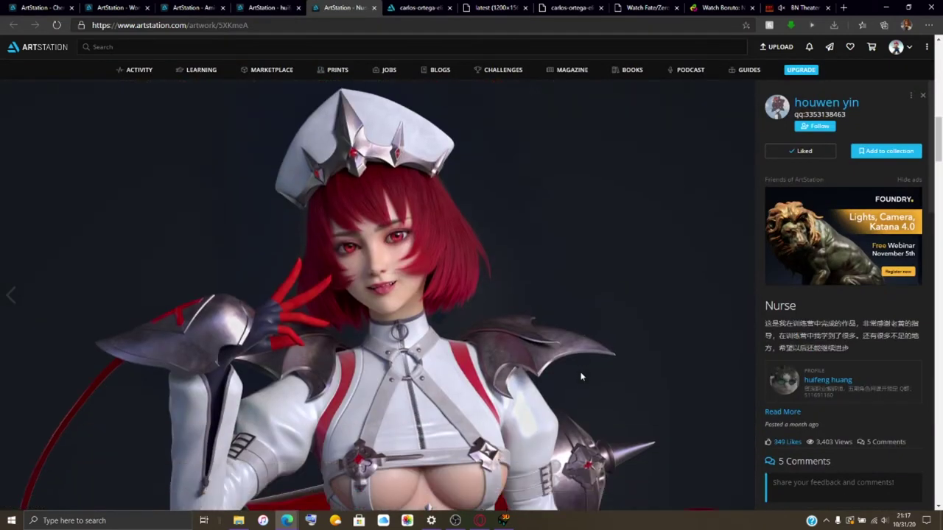
pyautogui.scroll(-1, 581, 376)
pyautogui.scroll(-5, 581, 377)
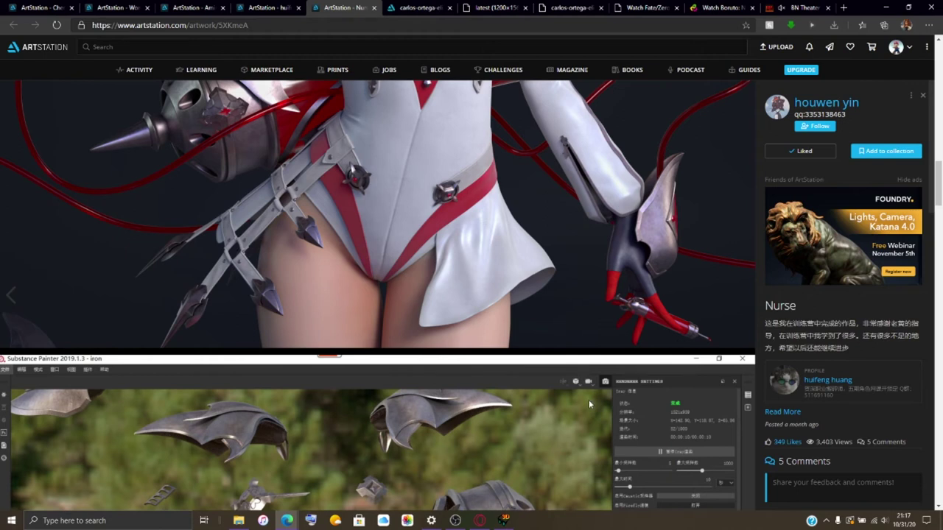
pyautogui.scroll(-10, 582, 398)
pyautogui.scroll(-3, 553, 384)
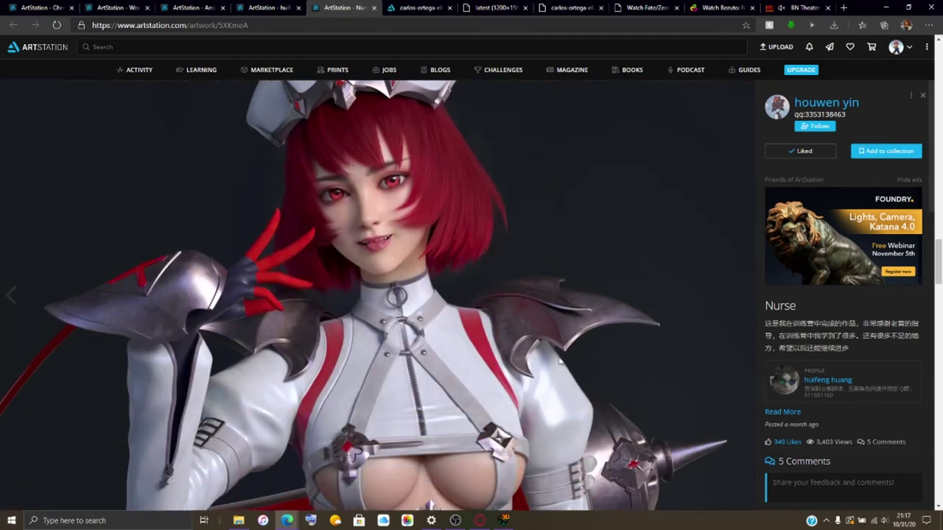
pyautogui.scroll(-8, 510, 297)
pyautogui.scroll(-10, 512, 302)
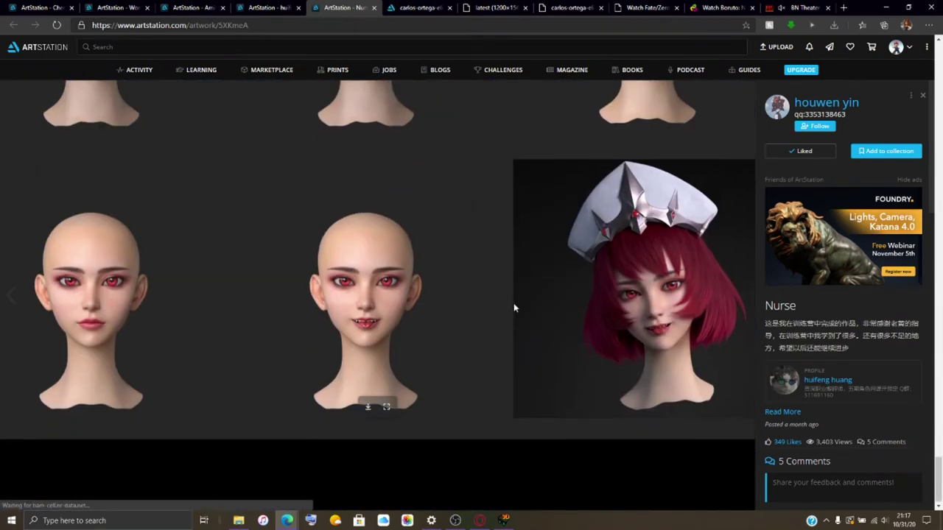
pyautogui.scroll(5, 514, 302)
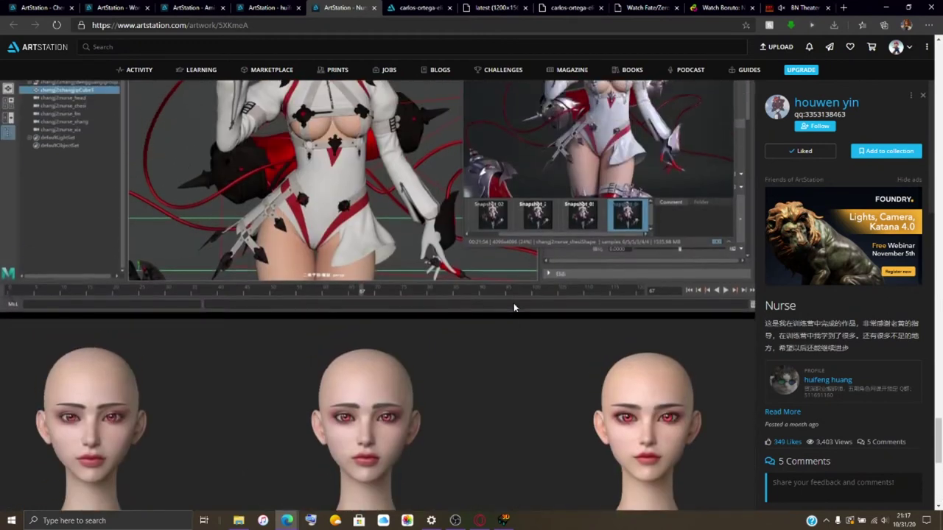
pyautogui.scroll(-5, 514, 303)
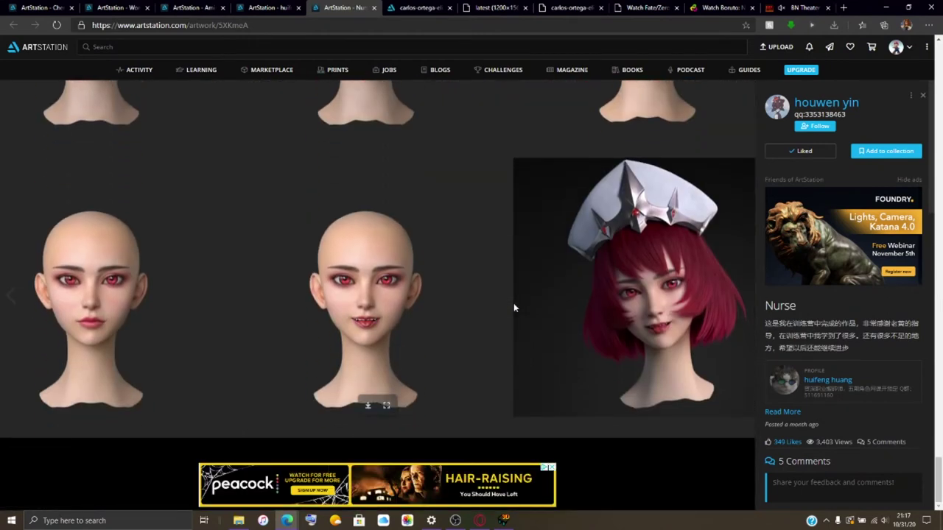
pyautogui.scroll(5, 513, 308)
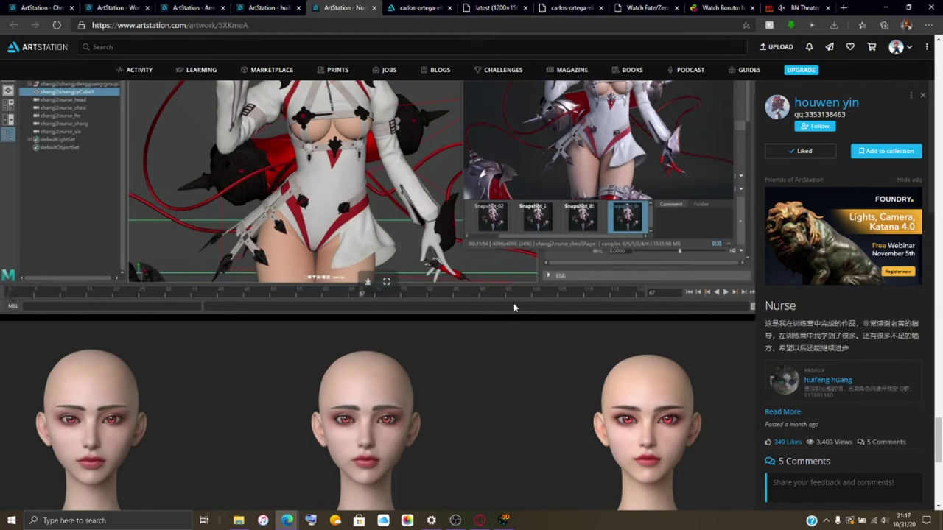
pyautogui.scroll(-5, 514, 302)
pyautogui.scroll(-5, 810, 337)
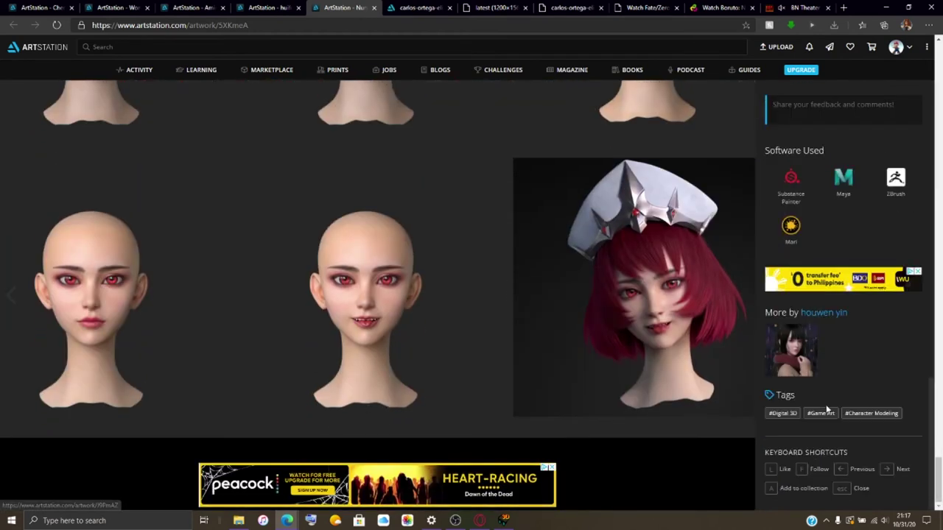
# Open the Nurse artist's Rainy day girl artwork and examine its renders, head and body models, Maya screenshot, software used and tags.
pyautogui.click(805, 356)
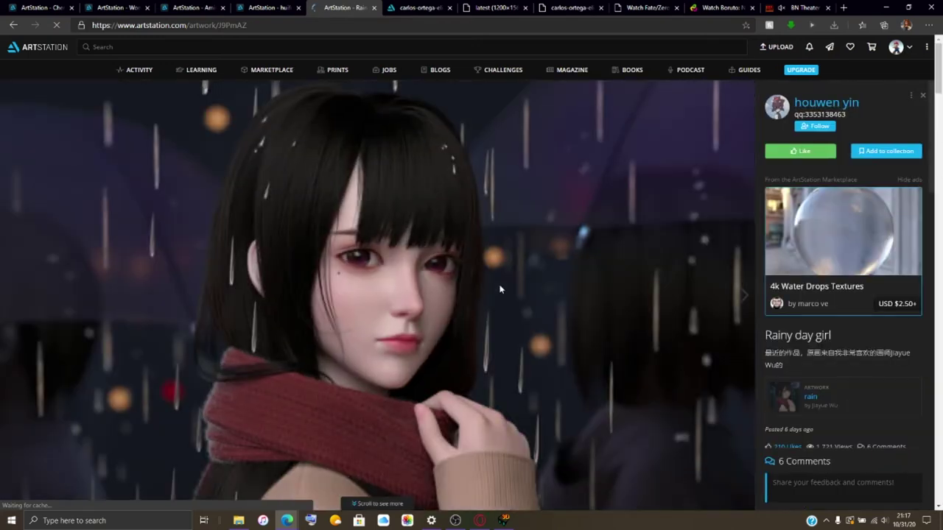
pyautogui.scroll(-10, 497, 272)
pyautogui.scroll(-3, 496, 267)
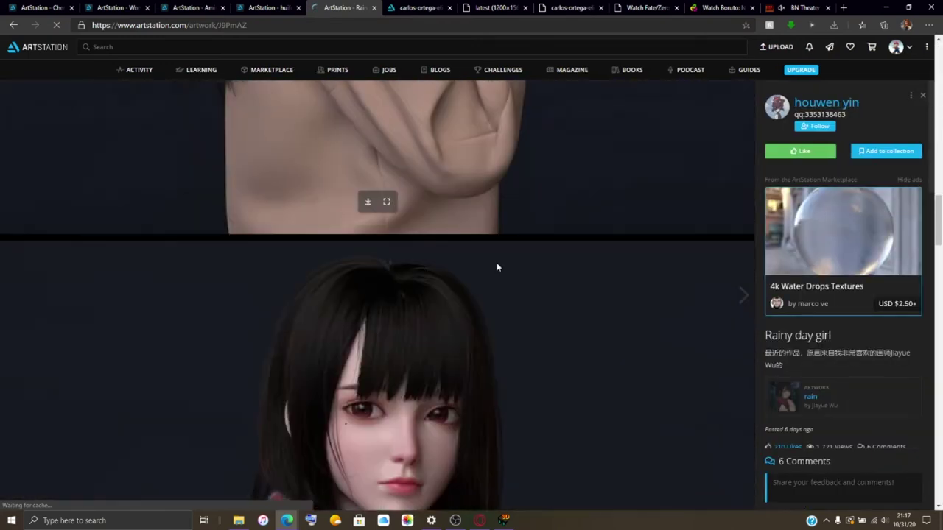
pyautogui.scroll(2, 496, 267)
pyautogui.scroll(-5, 501, 243)
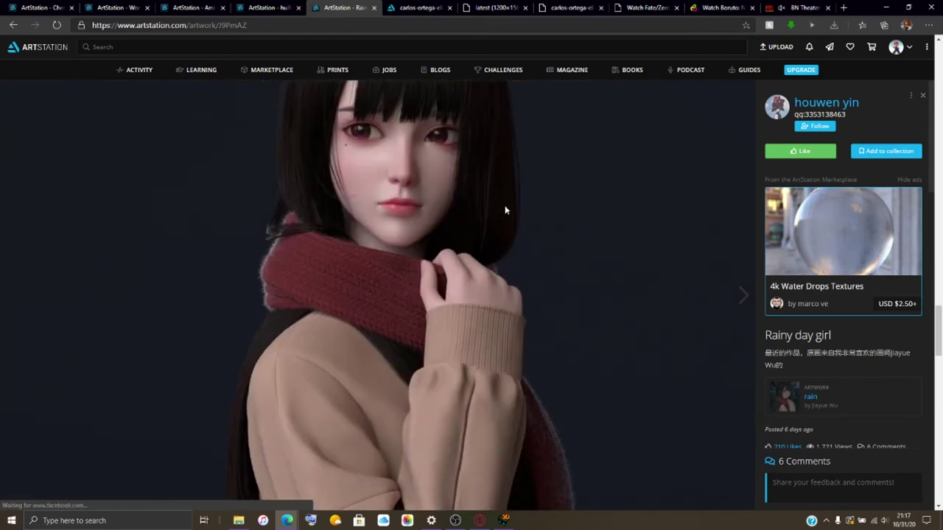
pyautogui.scroll(-6, 505, 210)
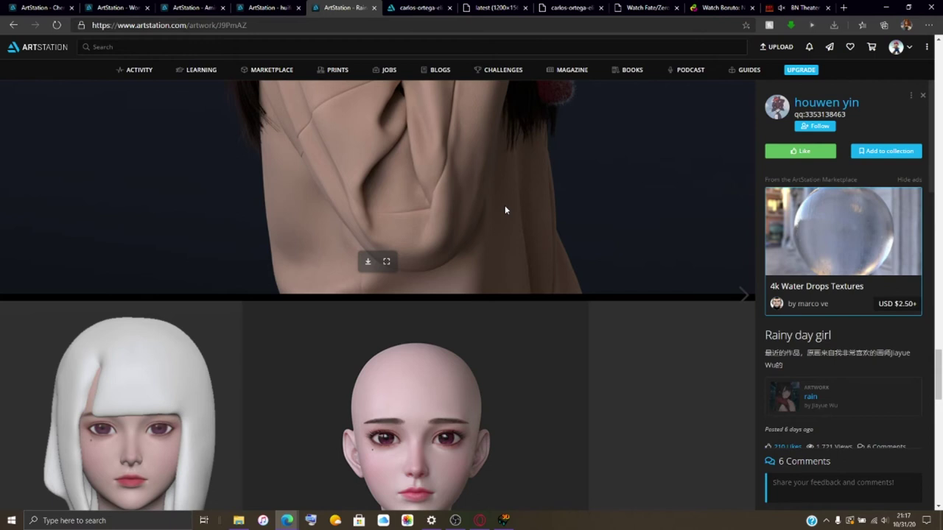
pyautogui.scroll(-5, 504, 210)
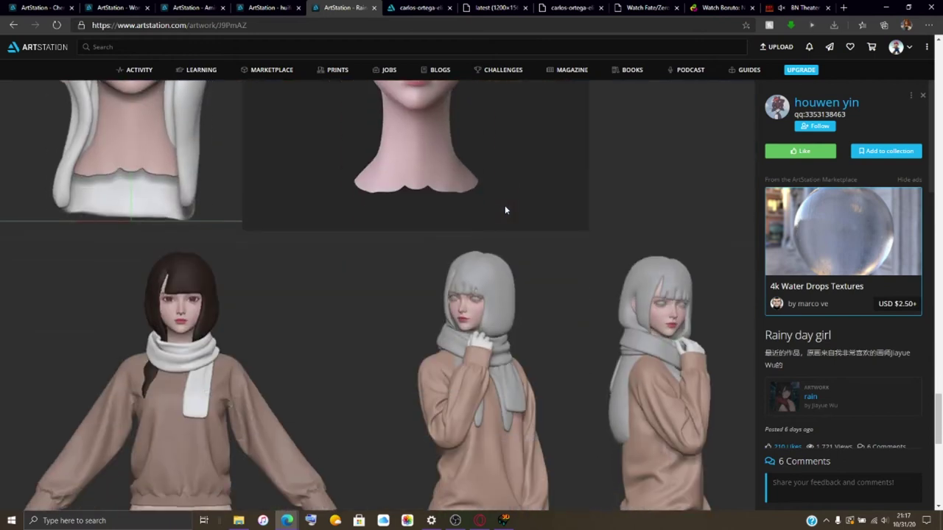
pyautogui.scroll(-6, 505, 210)
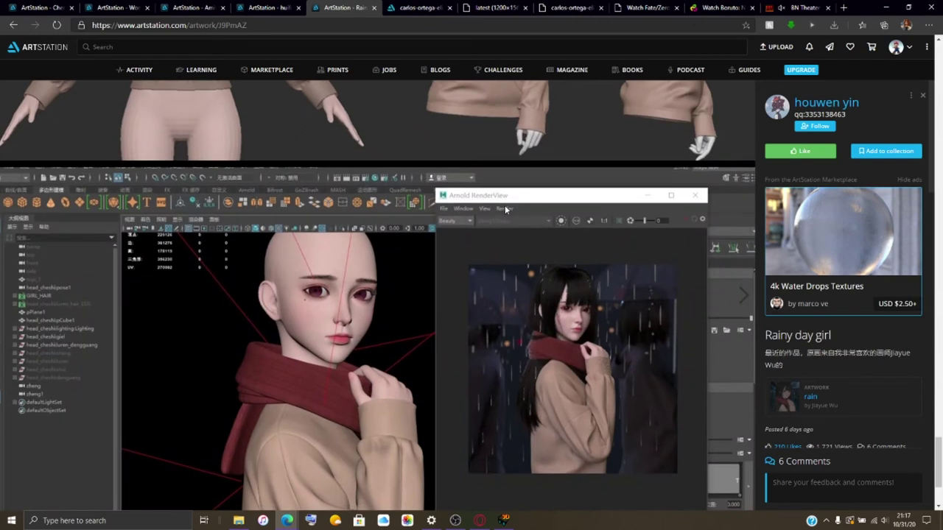
pyautogui.scroll(-8, 505, 205)
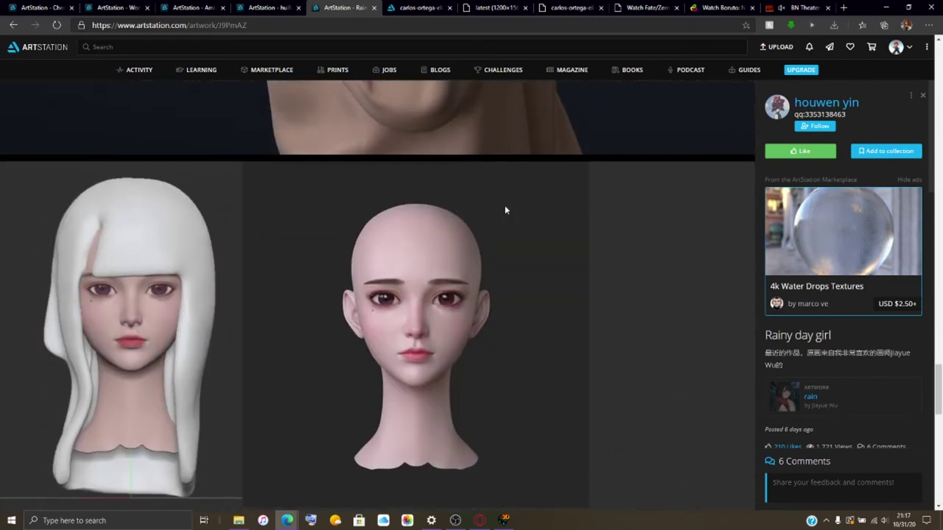
pyautogui.scroll(-8, 504, 204)
pyautogui.scroll(-5, 812, 232)
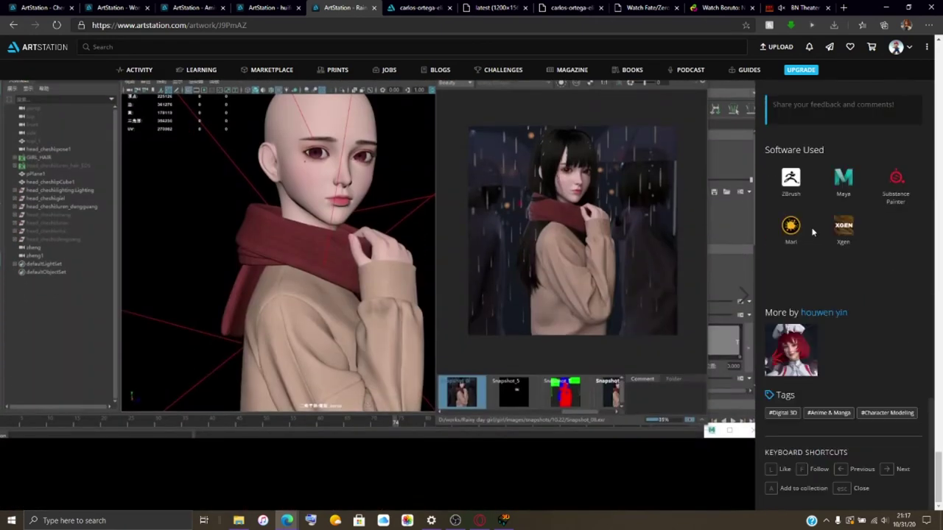
# Open the Rainy day girl artist's profile and show their liked artworks.
pyautogui.scroll(10, 810, 231)
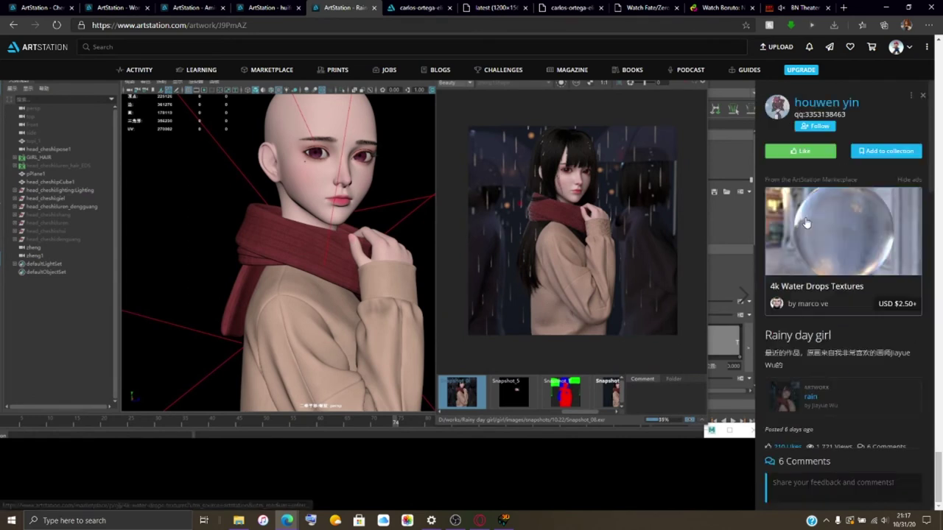
pyautogui.click(819, 107)
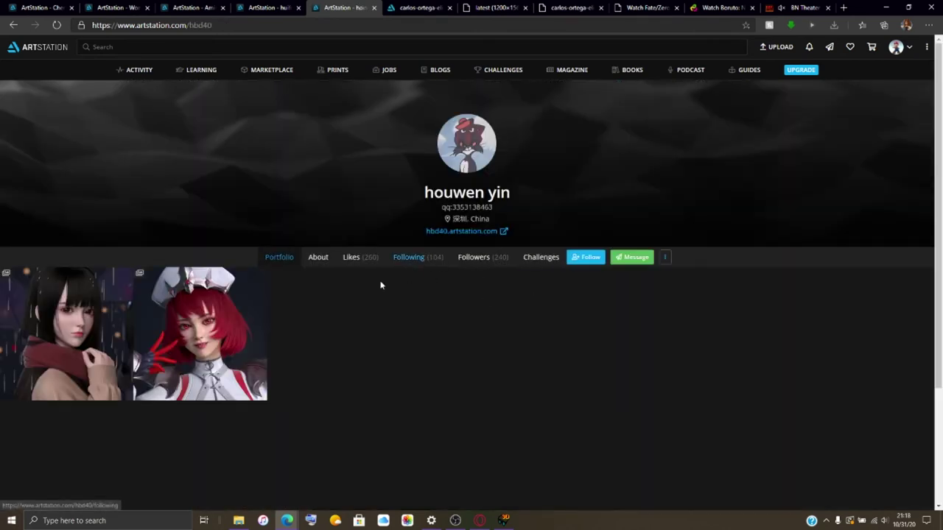
pyautogui.click(373, 257)
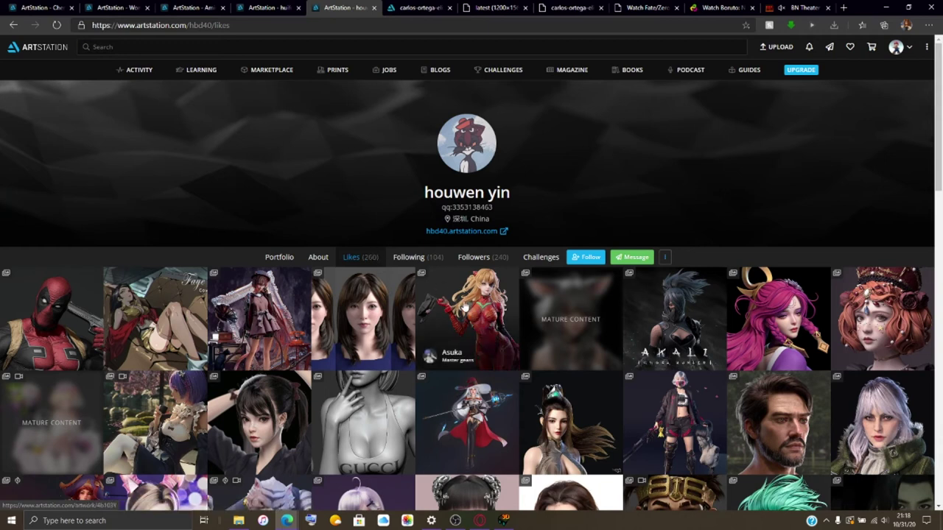
# Open the liked artwork Asuka in a new tab and examine its renders, compositing layers, comments and tags.
pyautogui.middleClick(454, 309)
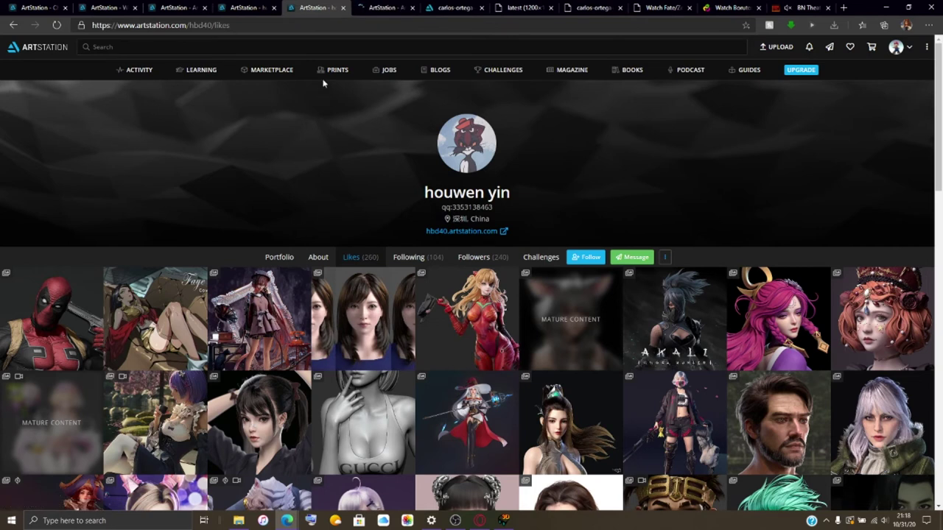
pyautogui.click(384, 8)
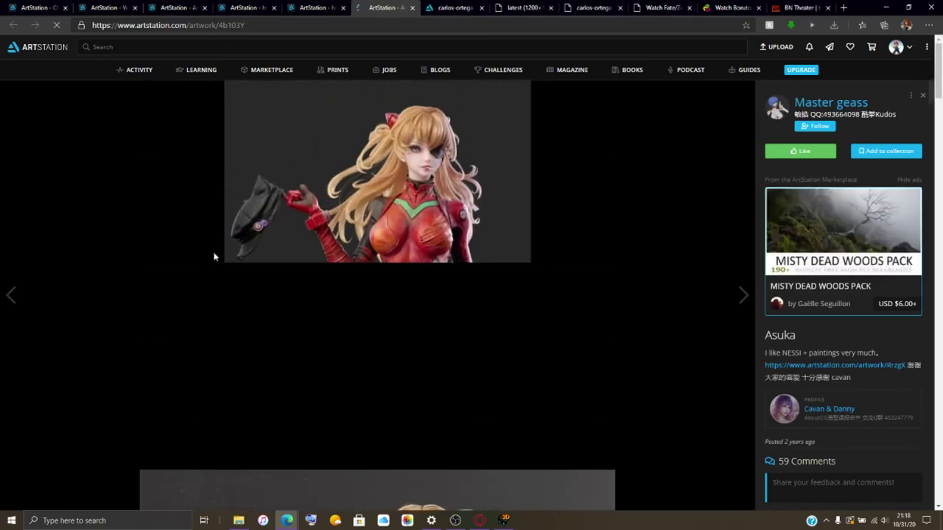
pyautogui.scroll(-5, 213, 256)
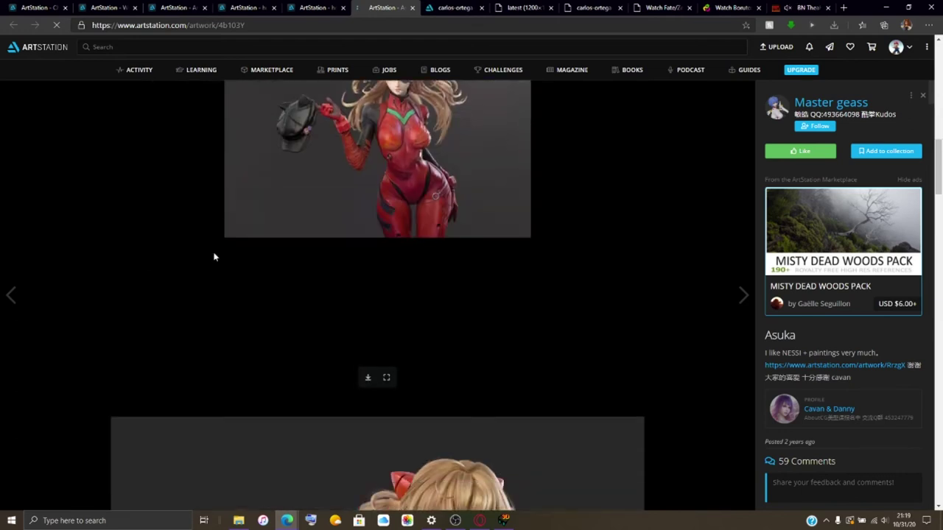
pyautogui.scroll(-5, 214, 256)
pyautogui.scroll(-5, 213, 257)
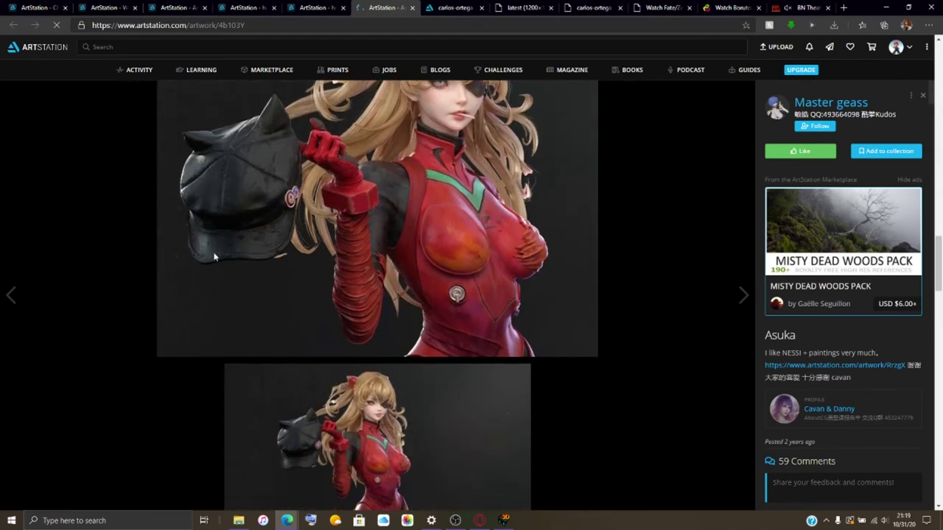
pyautogui.scroll(-10, 214, 257)
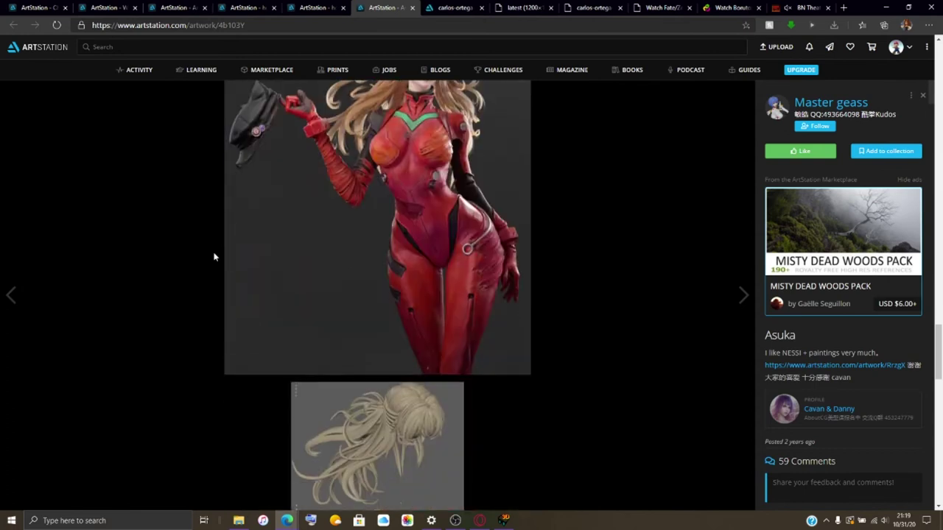
pyautogui.scroll(-6, 213, 256)
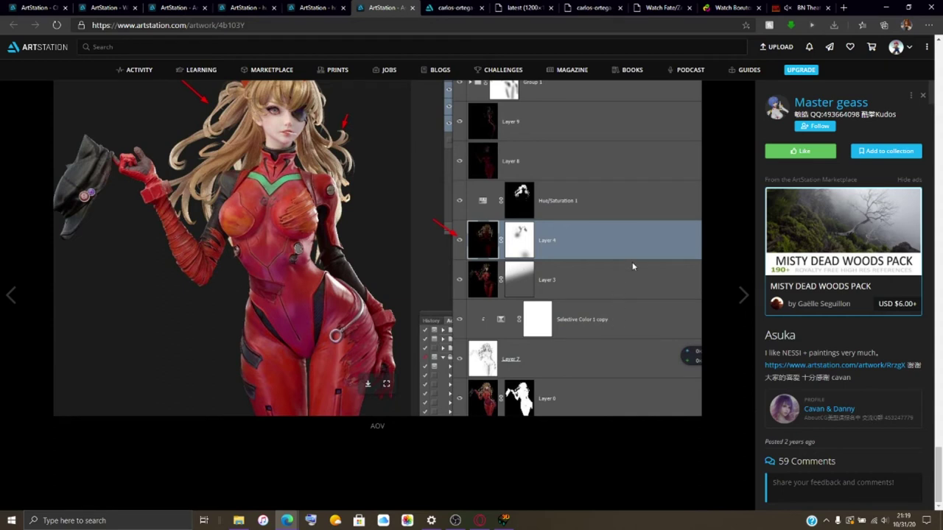
pyautogui.scroll(-5, 806, 265)
pyautogui.scroll(-10, 807, 265)
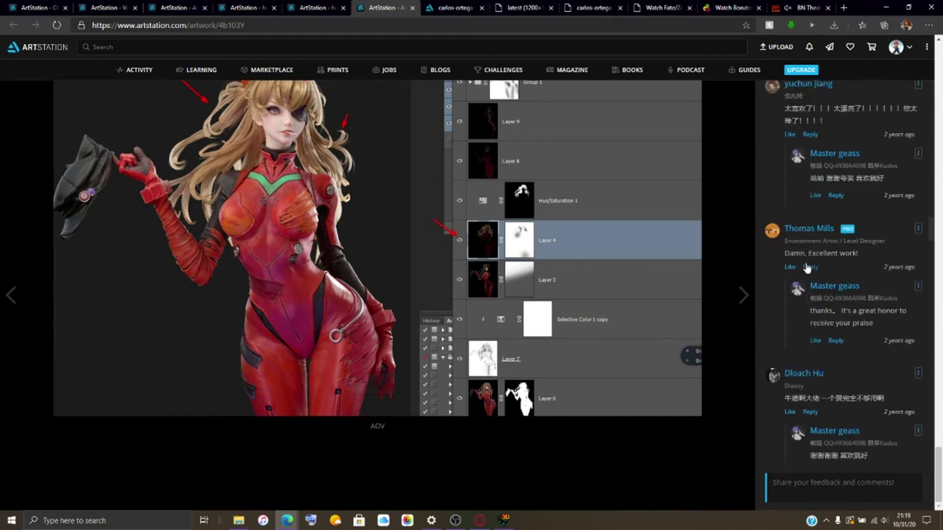
pyautogui.scroll(-5, 806, 268)
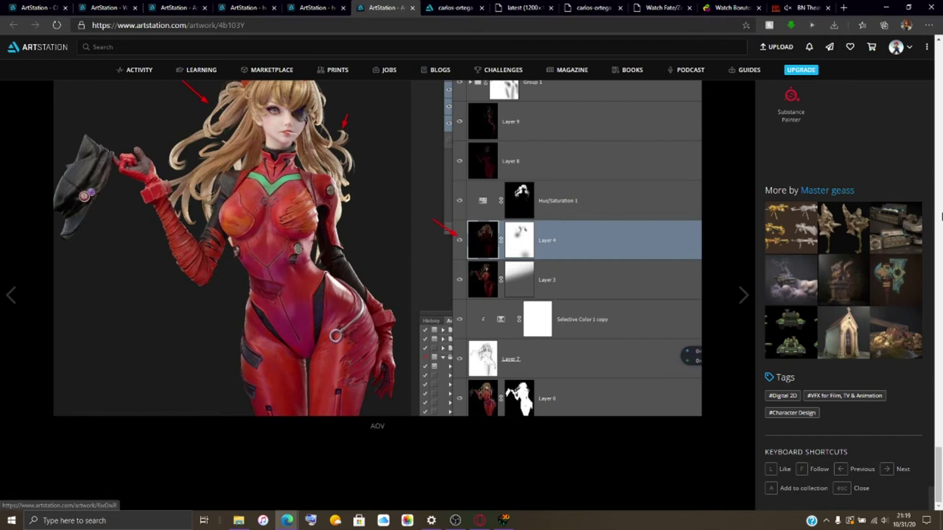
# Review the Asuka artwork's hair shader and AOV images, close-up renders and full-figure render again.
pyautogui.scroll(4, 516, 340)
pyautogui.scroll(-4, 616, 266)
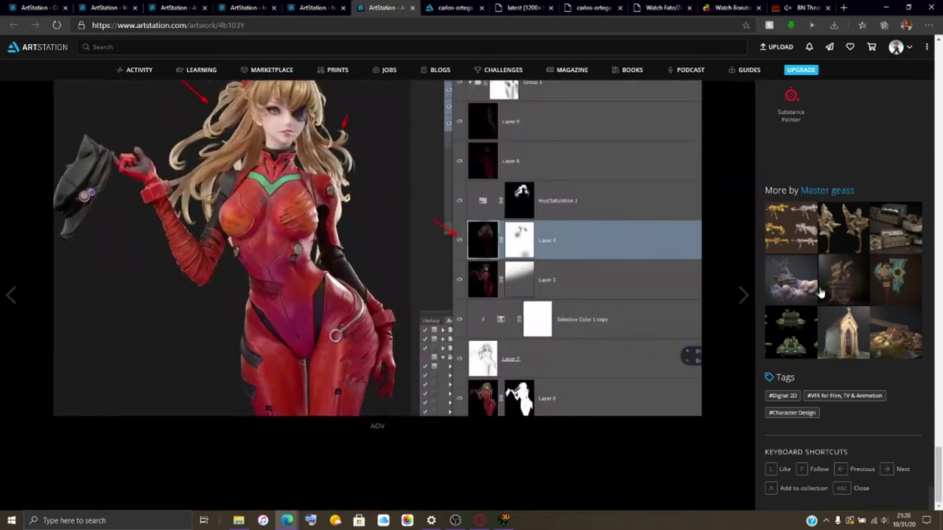
pyautogui.scroll(10, 589, 271)
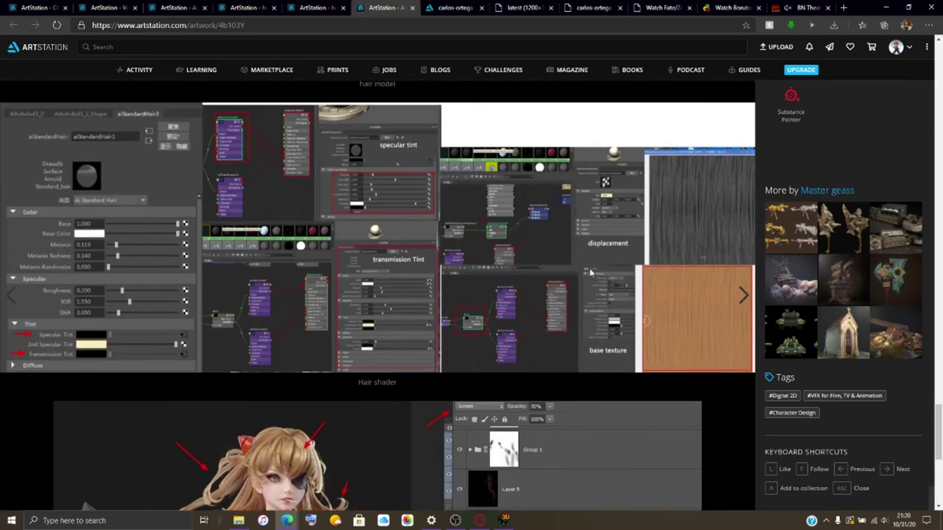
pyautogui.scroll(6, 589, 271)
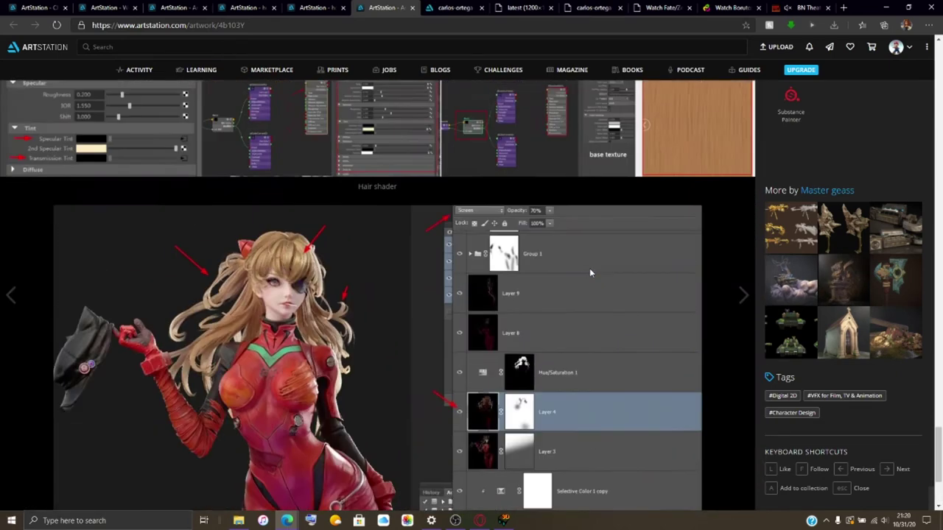
pyautogui.scroll(-5, 590, 271)
pyautogui.scroll(15, 590, 272)
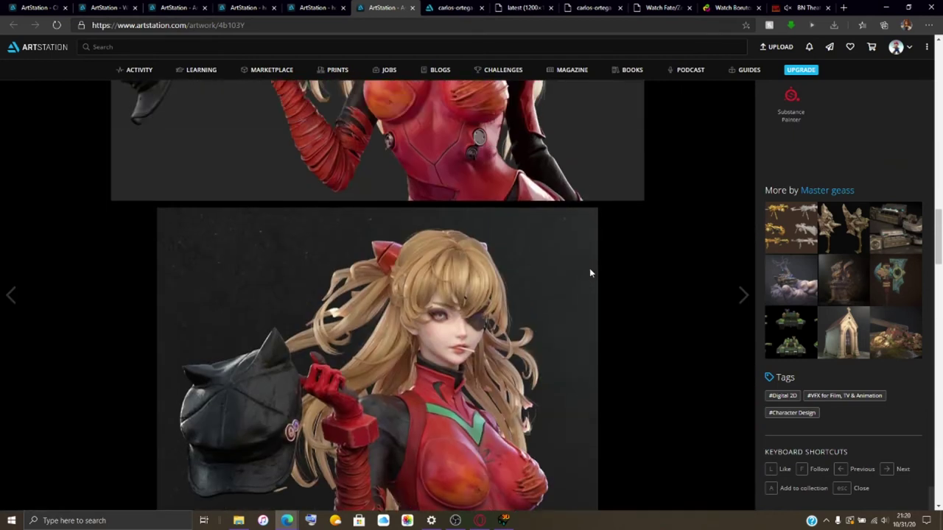
pyautogui.scroll(15, 589, 272)
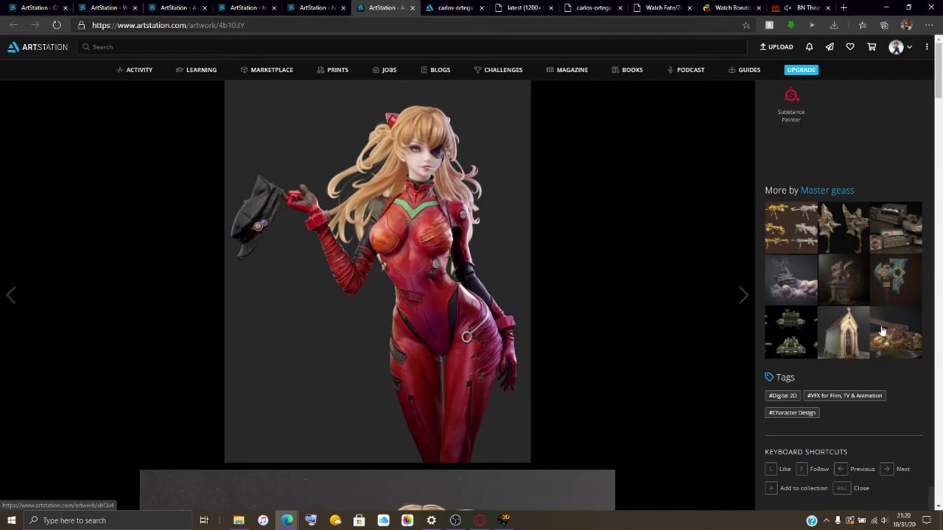
pyautogui.scroll(-5, 867, 301)
pyautogui.scroll(10, 867, 301)
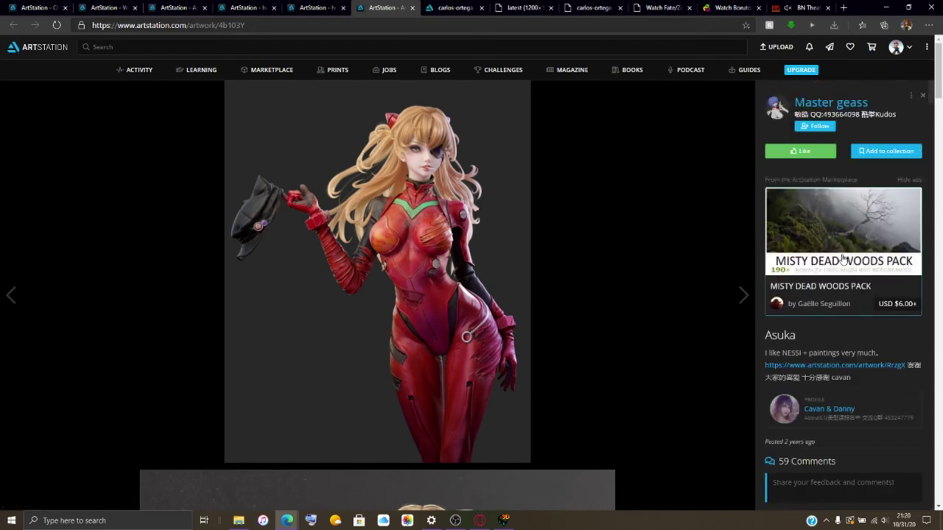
# Close the Asuka artwork, open the liked artwork of the woman with the green-jewelled hair ornament in a new tab, and examine its renders.
pyautogui.click(411, 8)
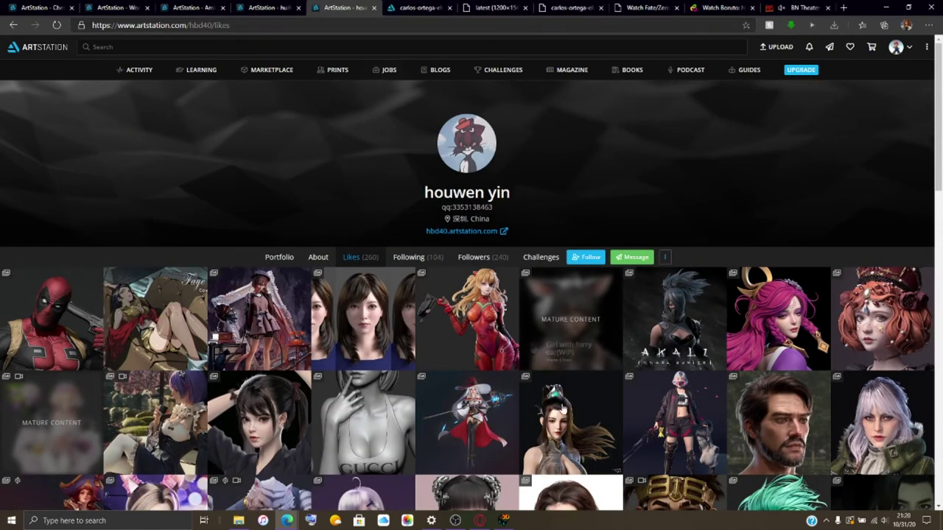
pyautogui.middleClick(568, 441)
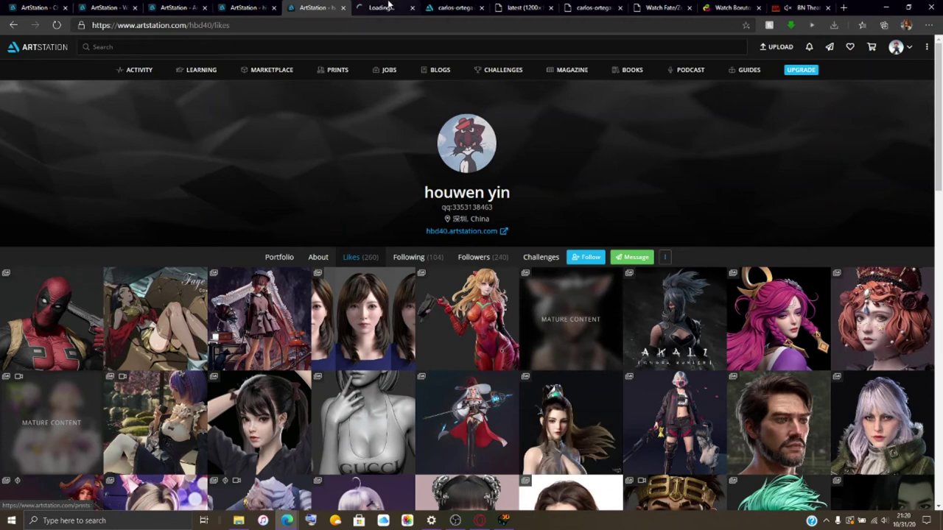
pyautogui.click(389, 5)
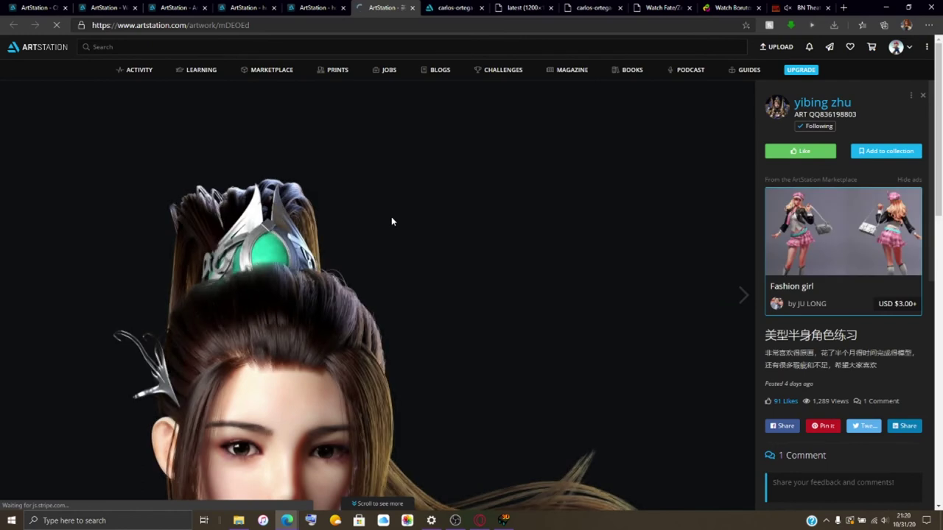
pyautogui.scroll(-5, 326, 320)
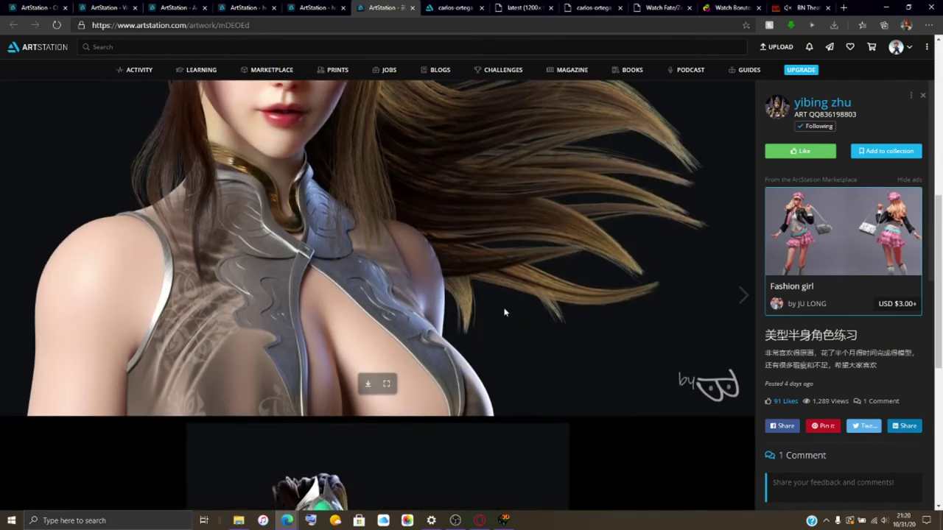
pyautogui.scroll(-5, 504, 312)
pyautogui.scroll(2, 491, 328)
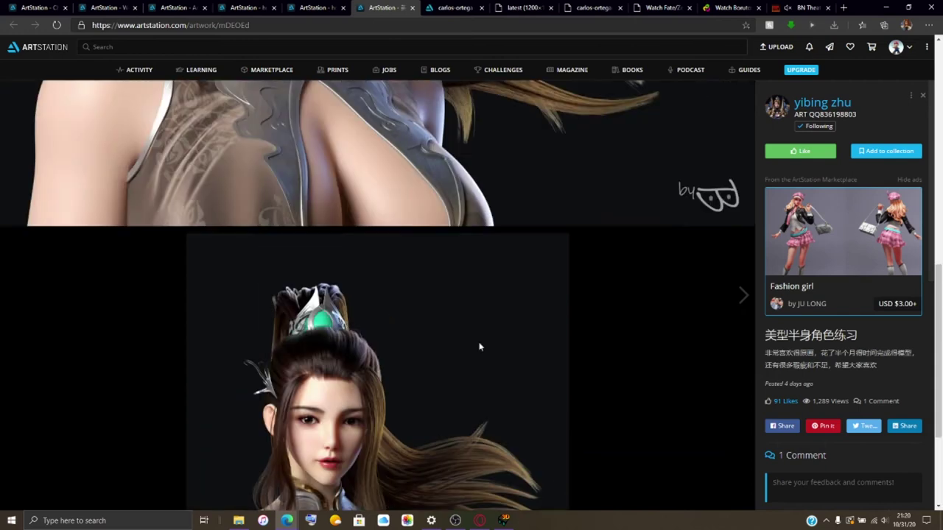
pyautogui.scroll(8, 479, 347)
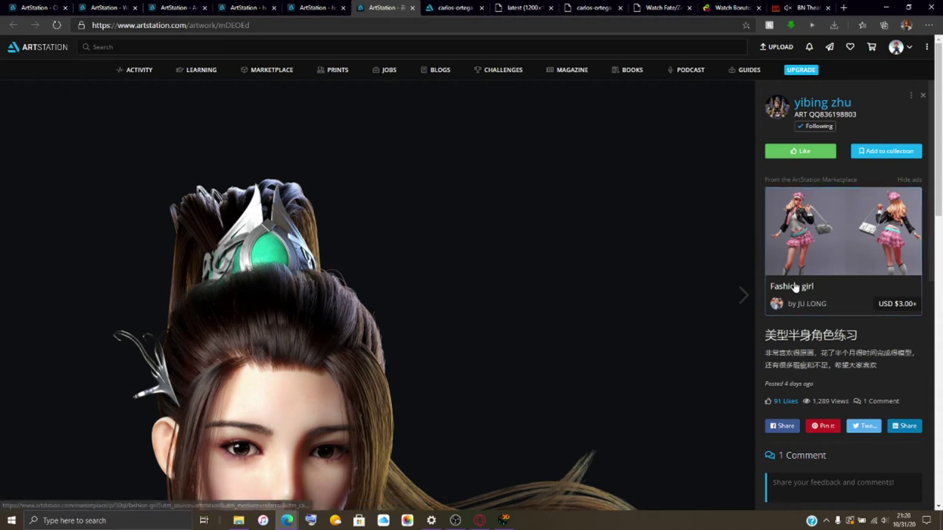
# Open the Fashion girl marketplace listing in a new tab and the first other artwork by the same artist.
pyautogui.scroll(-5, 792, 288)
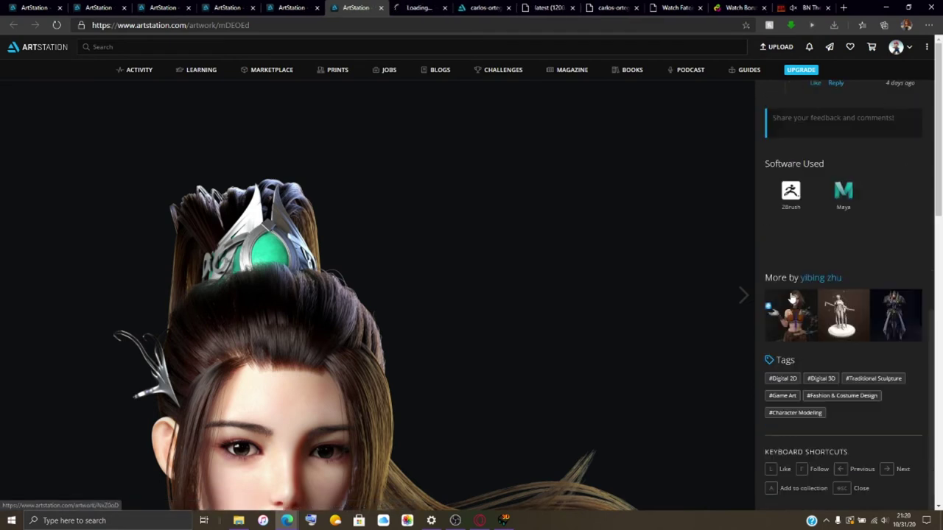
pyautogui.click(548, 277)
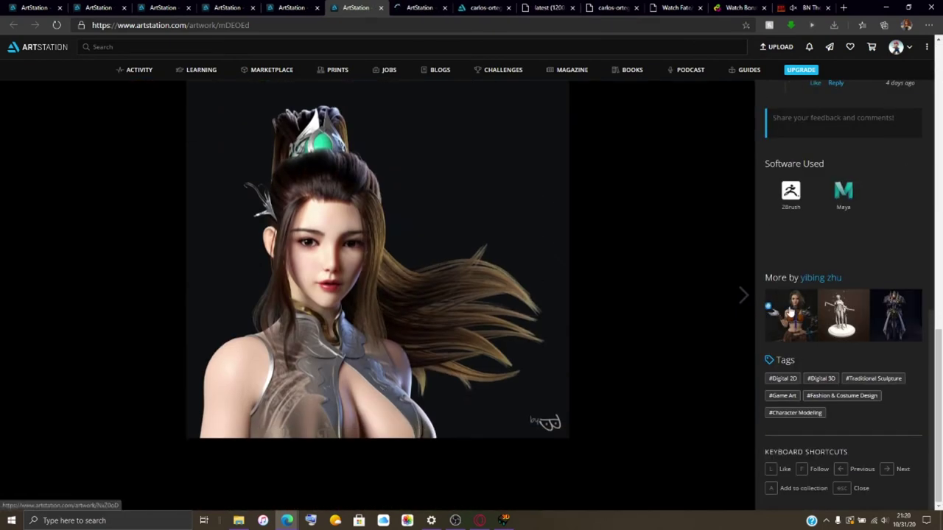
pyautogui.click(790, 312)
# Switch to the Fashion girl listing, browse its seller's store, and open the seller's portfolio.
pyautogui.hotkey('ctrl', 'Tab')
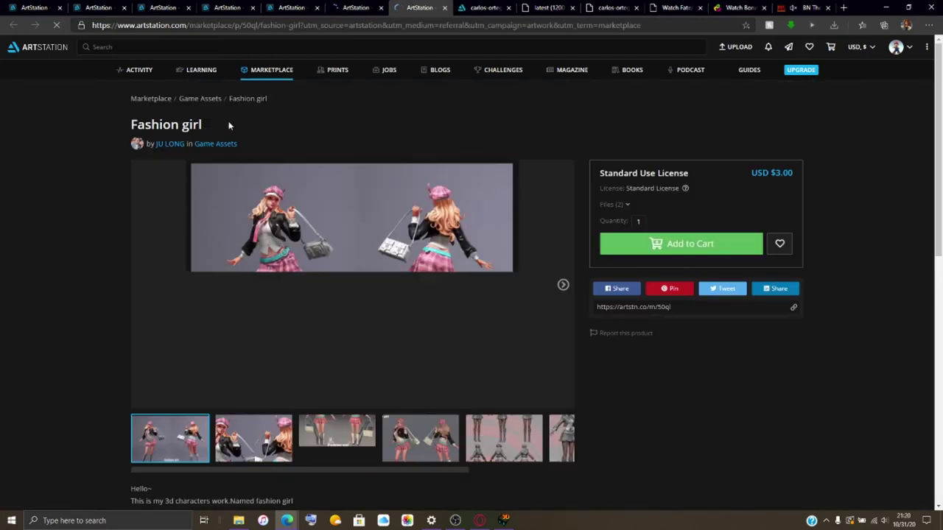
pyautogui.click(169, 143)
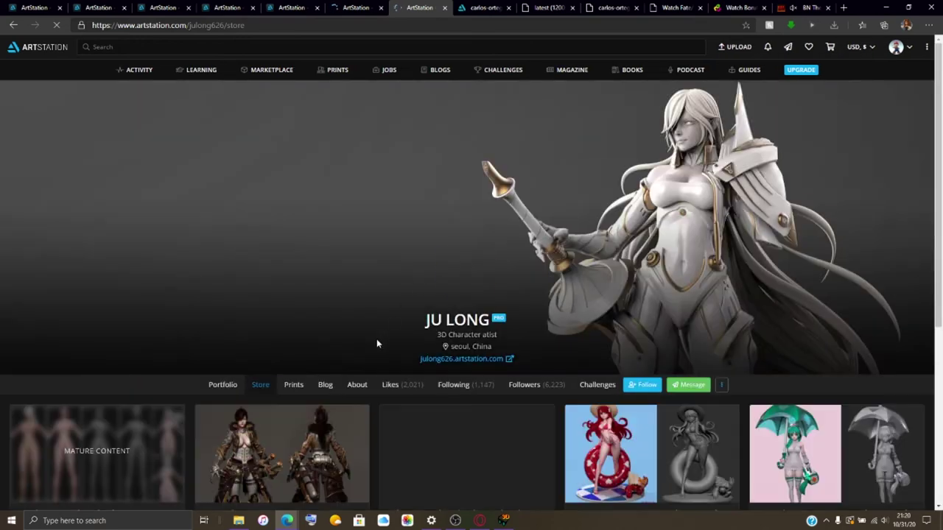
pyautogui.scroll(-1, 174, 302)
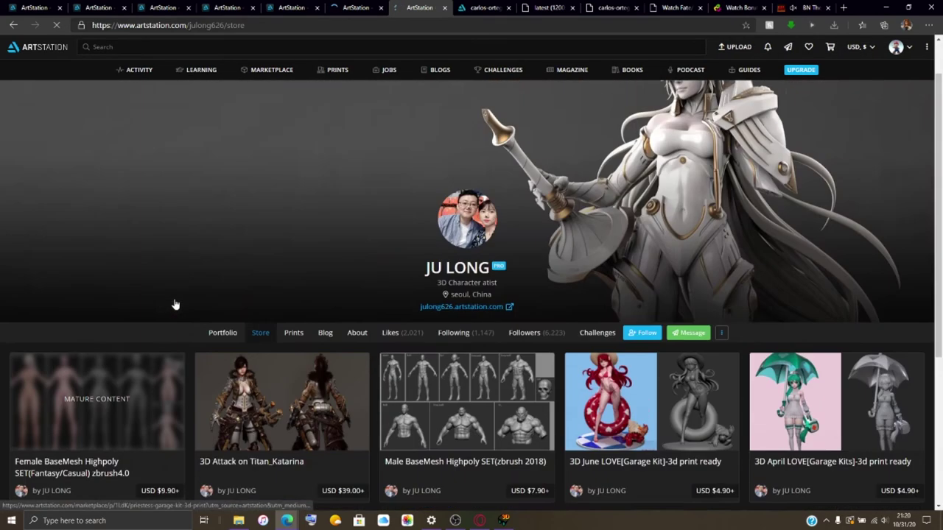
pyautogui.scroll(1, 176, 304)
pyautogui.click(222, 384)
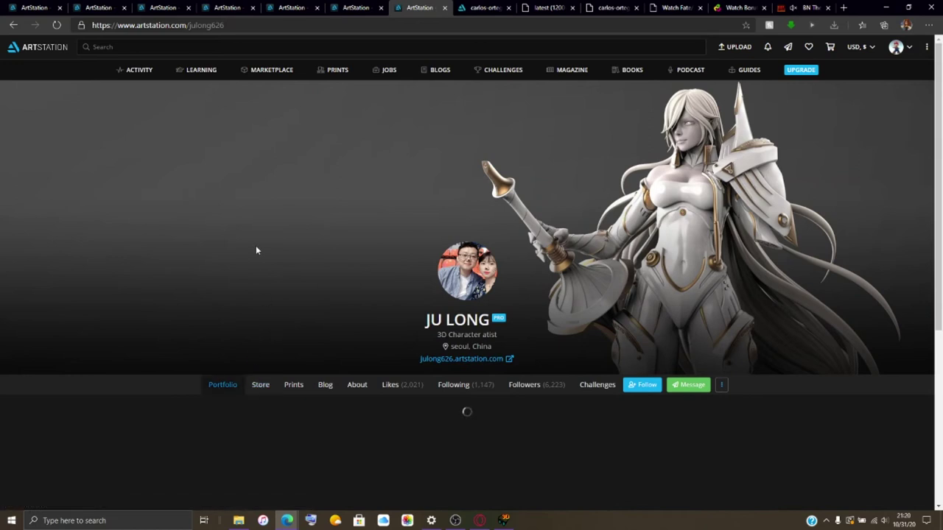
# Look through the 3D character artist's whole portfolio gallery and go back to the artist's store page.
pyautogui.scroll(-5, 256, 250)
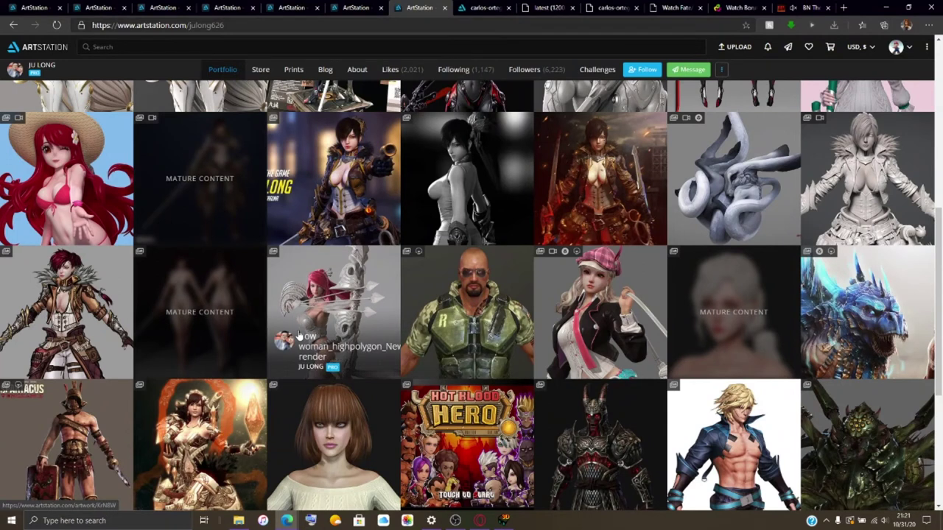
pyautogui.scroll(-3, 298, 337)
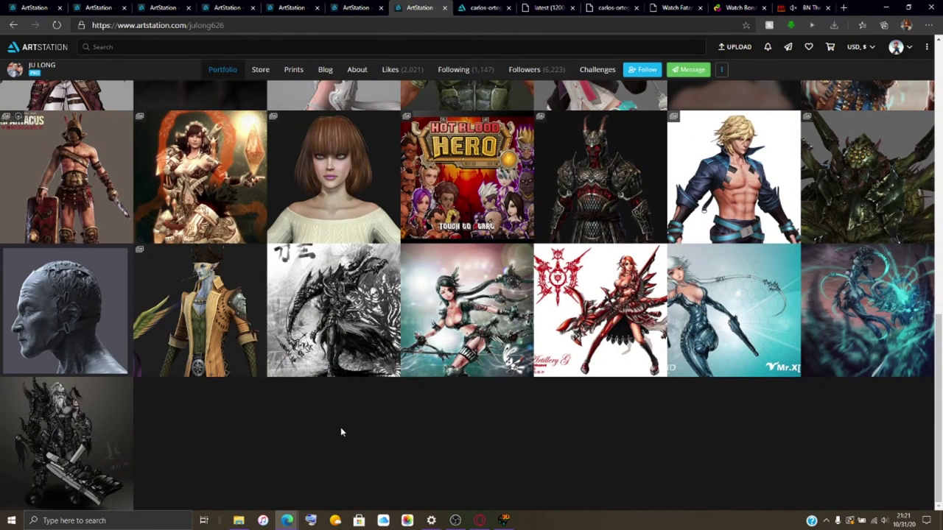
pyautogui.scroll(4, 340, 432)
pyautogui.scroll(3, 340, 428)
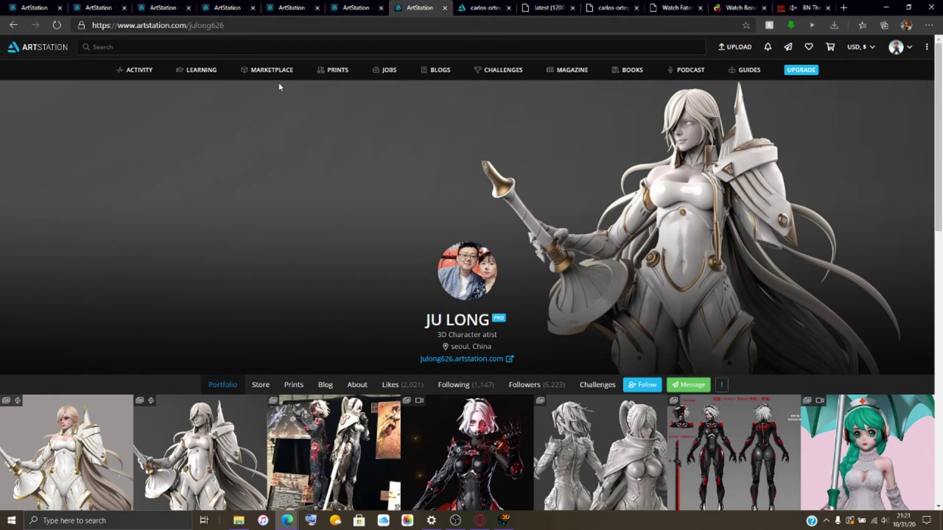
pyautogui.click(13, 27)
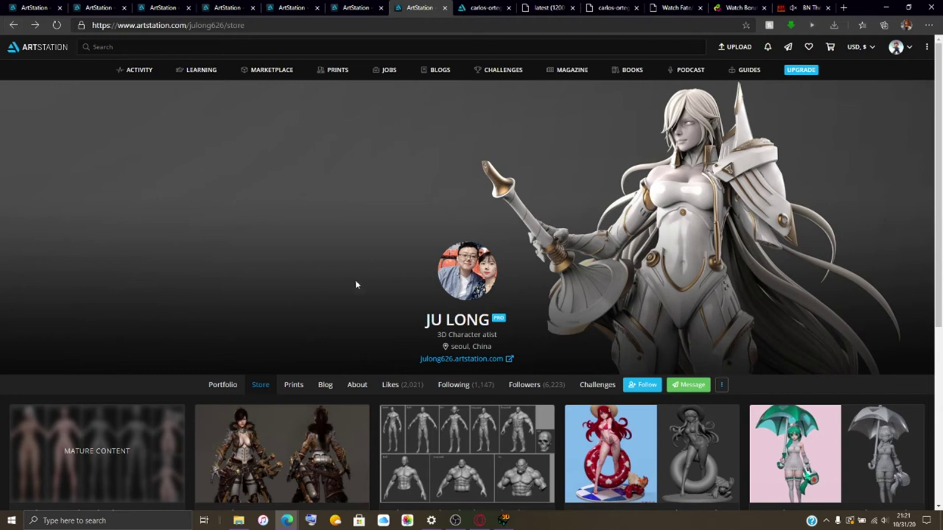
# Close the artist's store page and the Magic girl artwork, returning to the likes gallery.
pyautogui.click(444, 7)
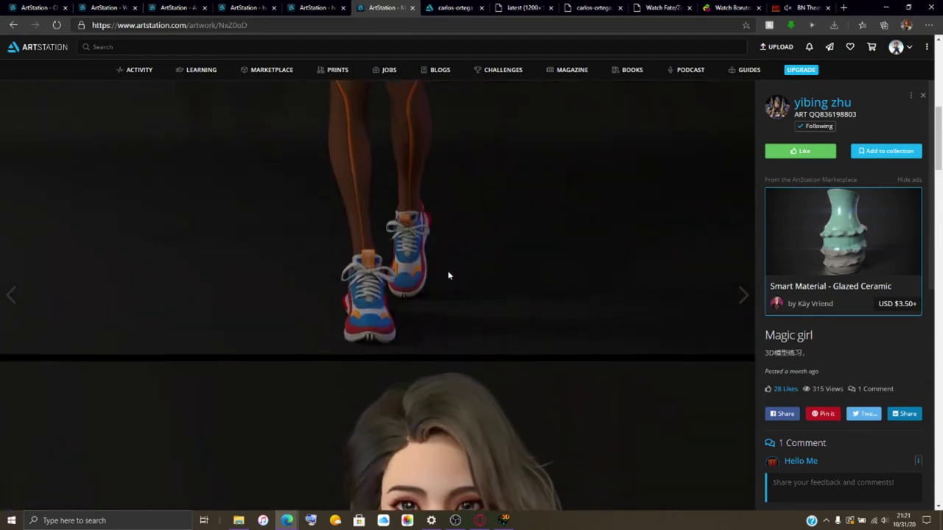
pyautogui.click(317, 7)
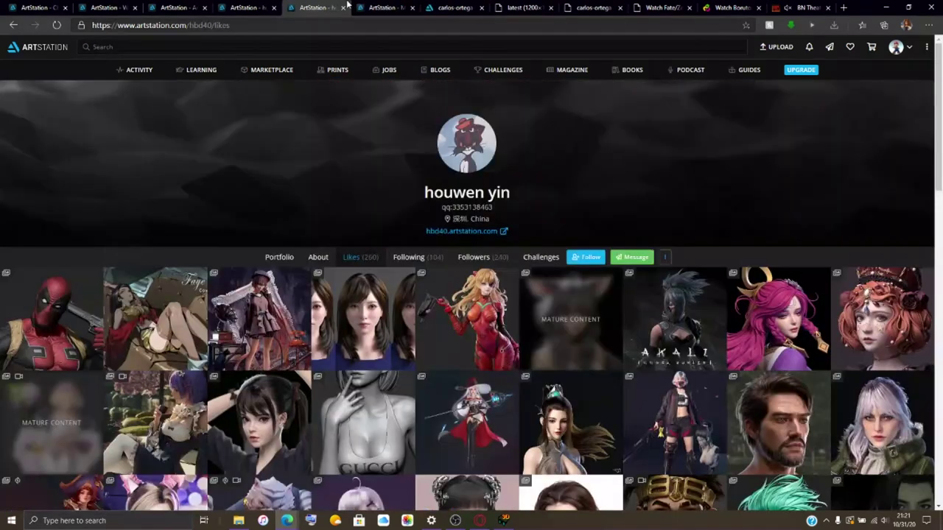
pyautogui.click(377, 7)
pyautogui.click(411, 7)
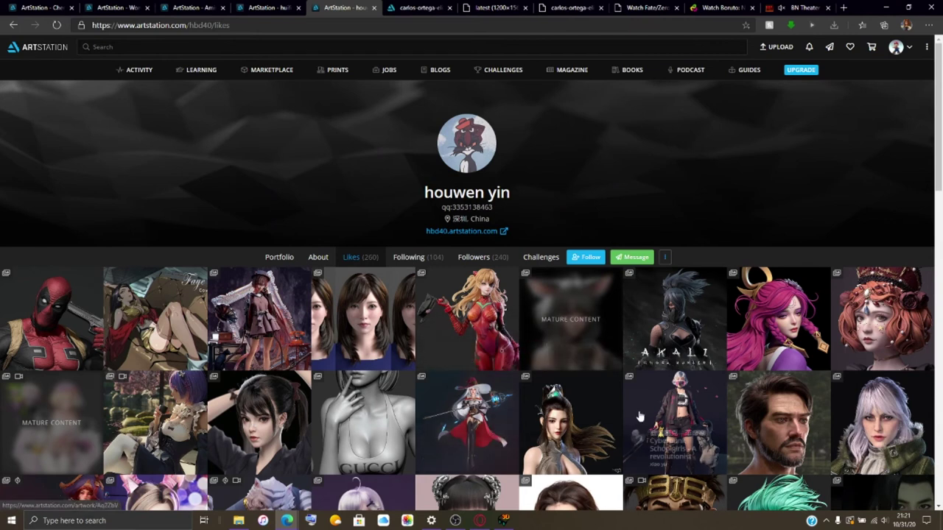
# Open the liked portrait of the woman with the green-jewelled hair ornament separately and examine its images.
pyautogui.middleClick(576, 433)
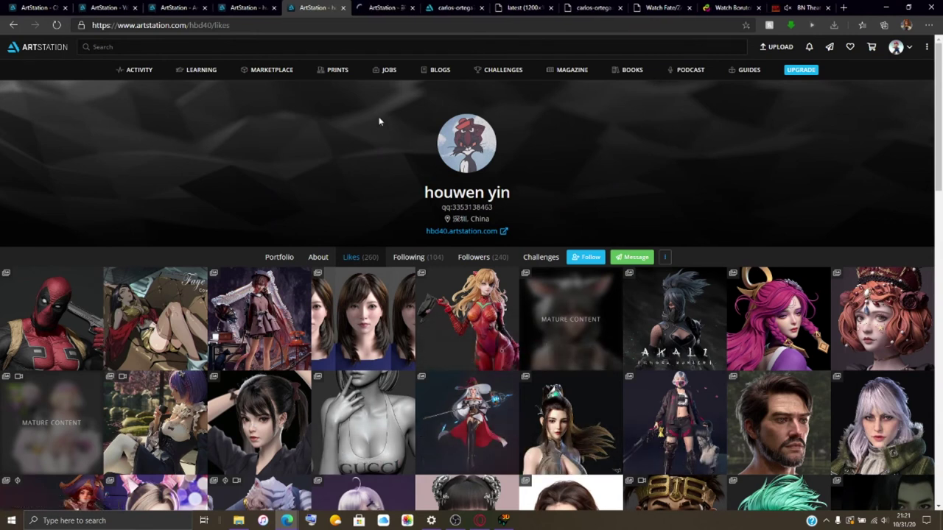
pyautogui.click(377, 8)
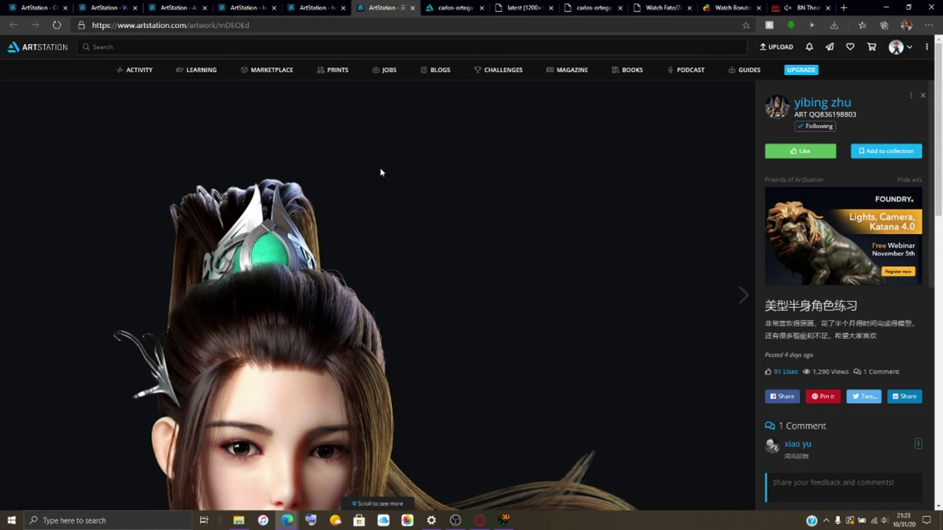
pyautogui.click(401, 327)
pyautogui.click(441, 355)
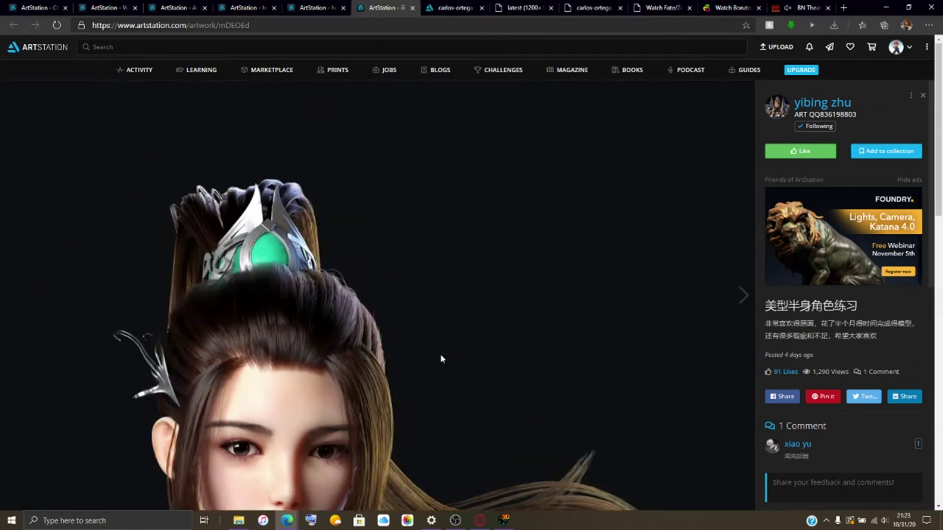
pyautogui.click(441, 358)
pyautogui.click(393, 391)
pyautogui.click(393, 391)
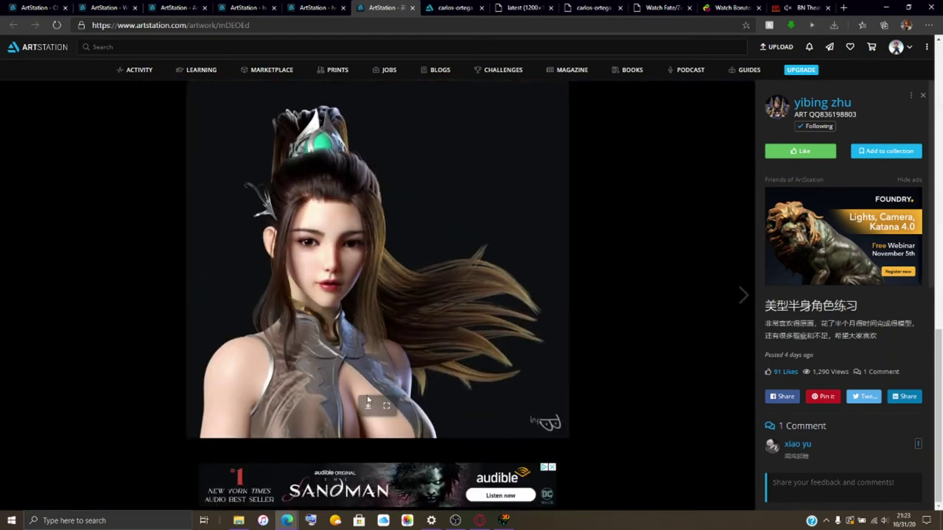
pyautogui.click(390, 317)
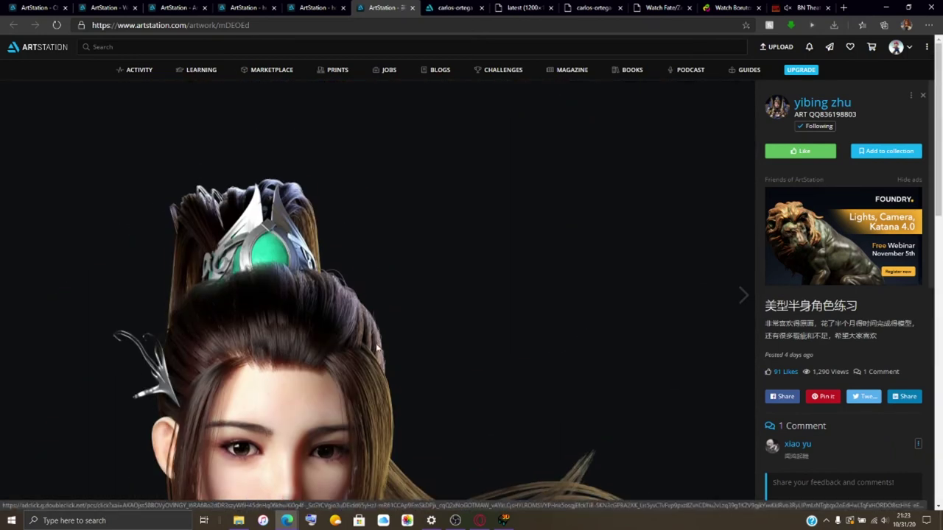
# Download the artwork's full portrait image and save it in the Pictures folder under the suggested file name.
pyautogui.scroll(-5, 377, 347)
pyautogui.click(373, 392)
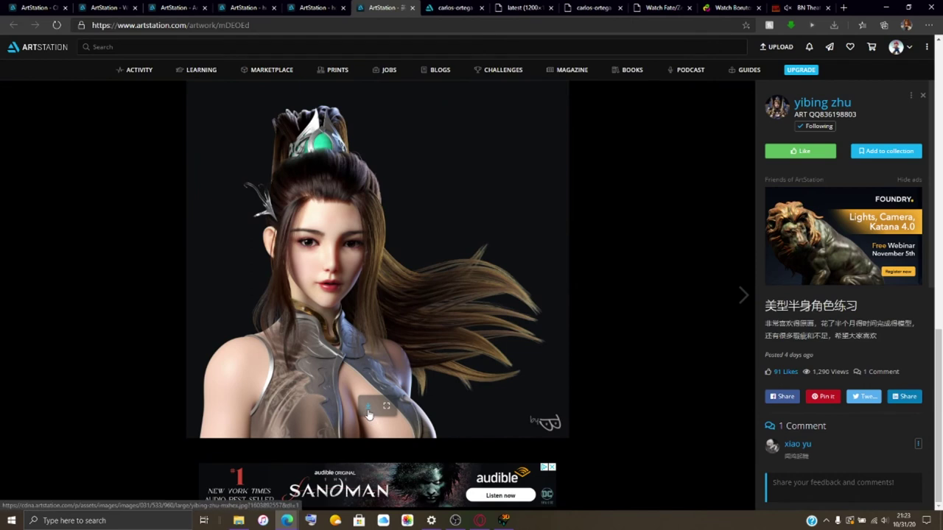
pyautogui.click(367, 409)
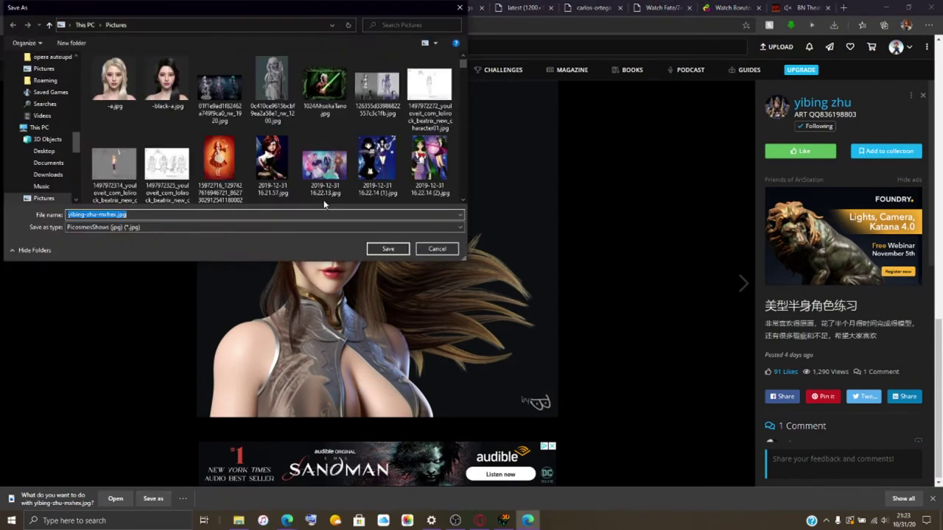
pyautogui.click(388, 250)
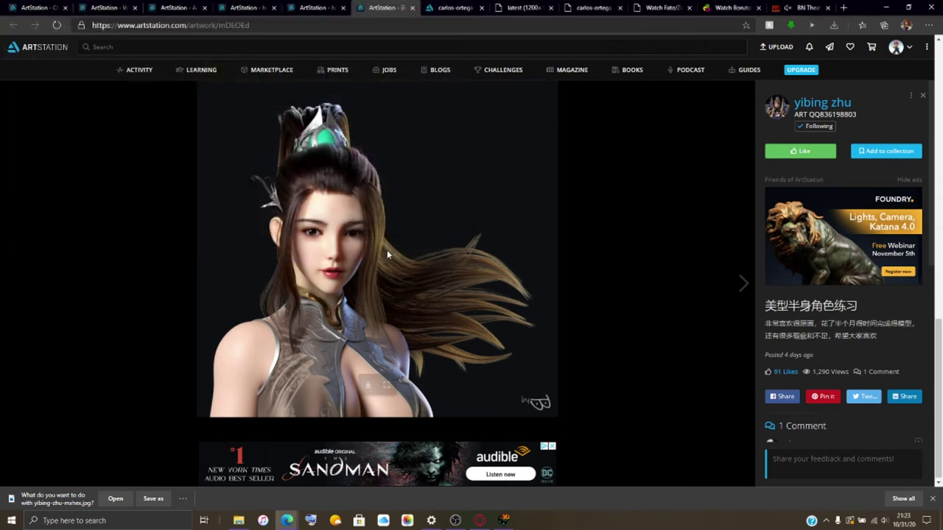
# Save the artwork's large close-up image in Pictures, declining to replace the existing file and adding 01 to the file name.
pyautogui.click(358, 358)
pyautogui.scroll(-5, 364, 390)
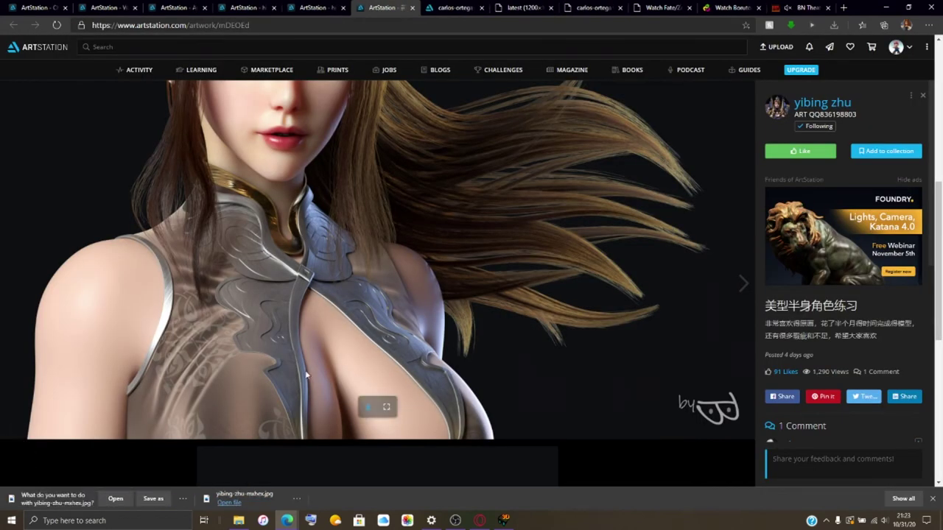
pyautogui.click(158, 504)
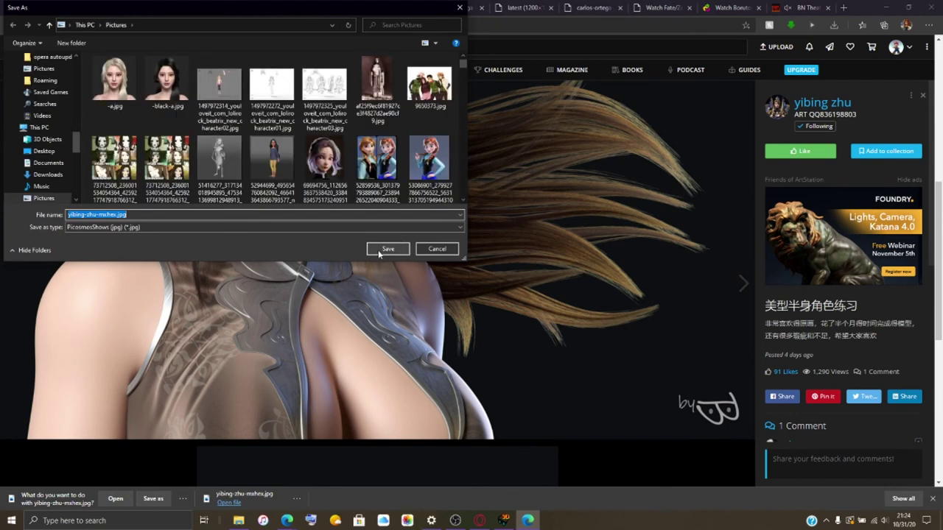
pyautogui.click(387, 249)
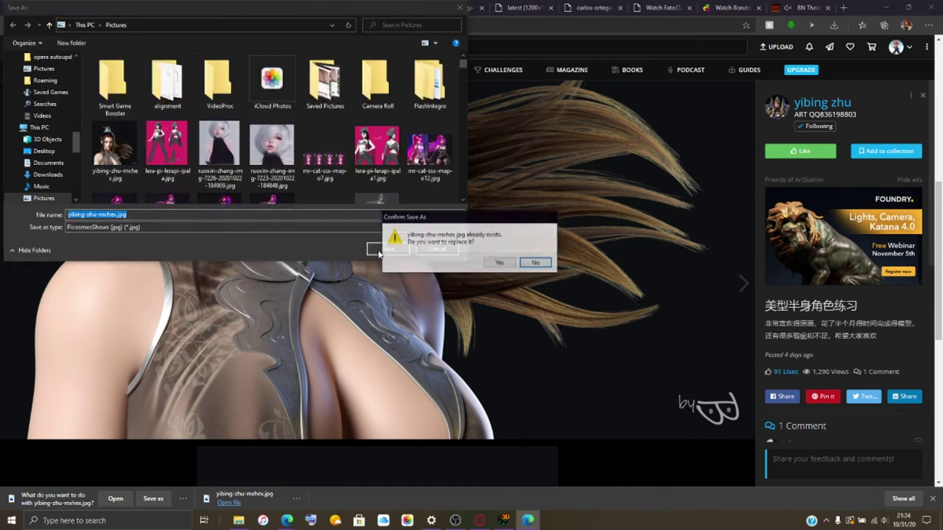
pyautogui.click(545, 266)
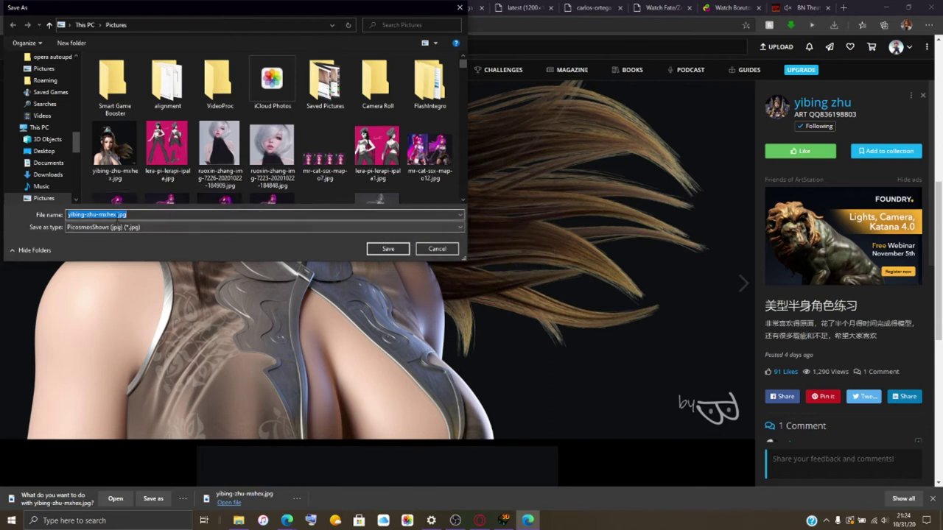
pyautogui.click(117, 214)
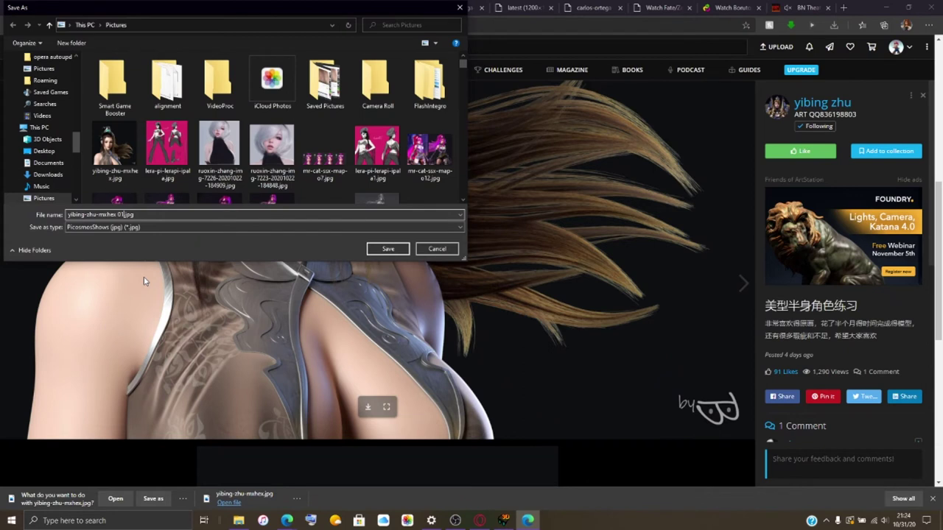
pyautogui.press('Return')
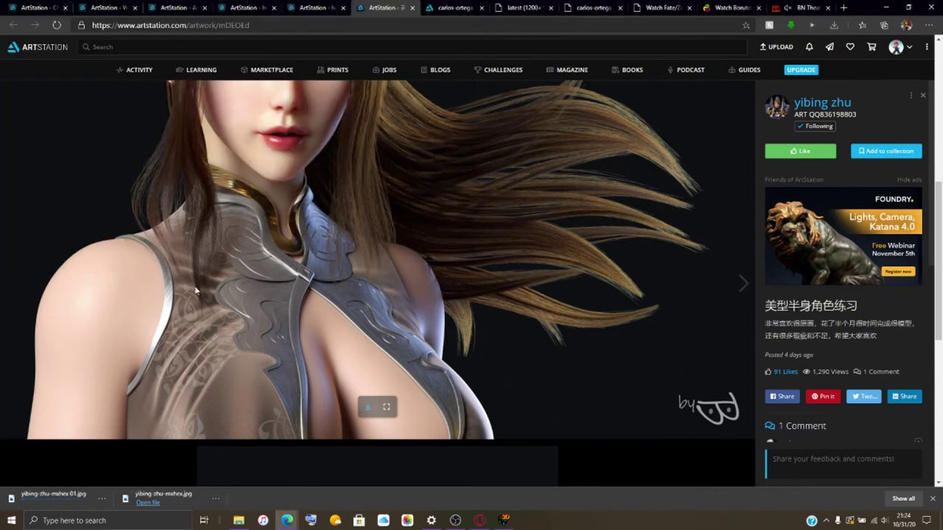
pyautogui.scroll(2, 344, 318)
pyautogui.scroll(-5, 345, 321)
pyautogui.scroll(3, 346, 331)
pyautogui.scroll(-3, 343, 353)
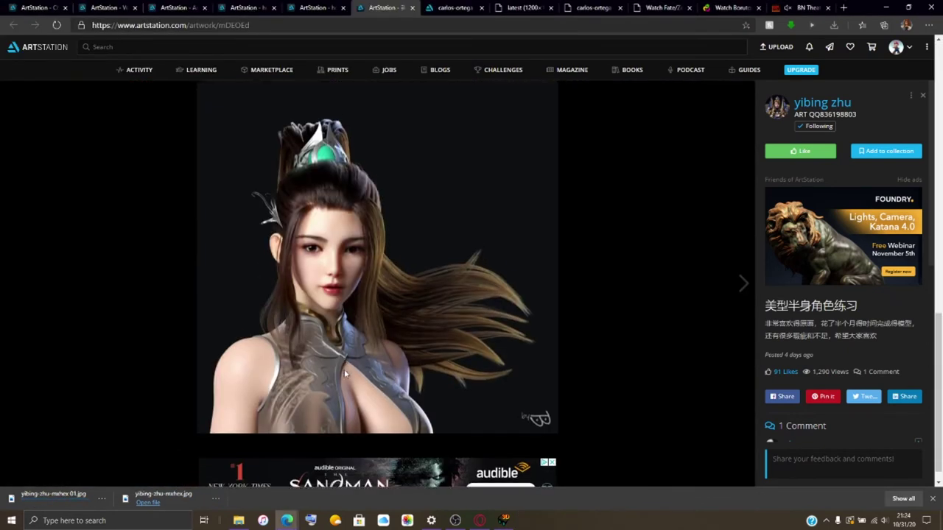
pyautogui.click(368, 382)
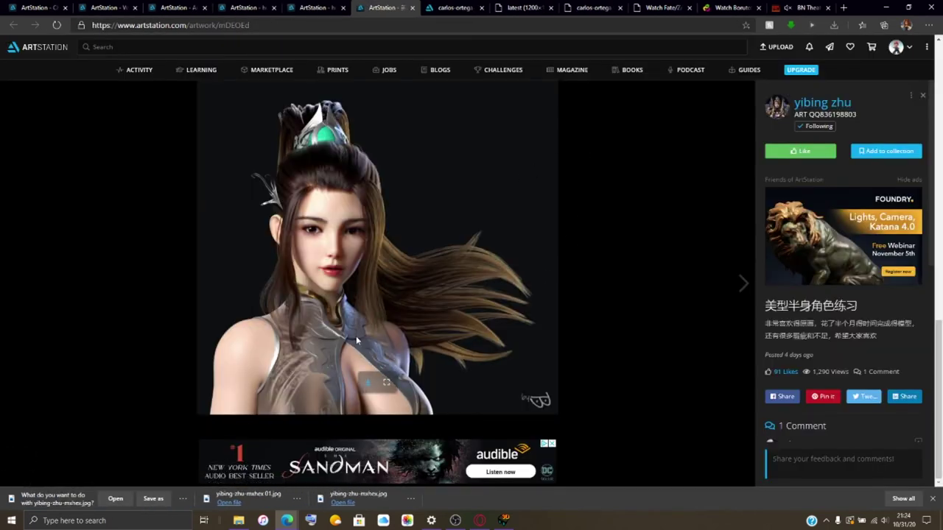
pyautogui.click(182, 499)
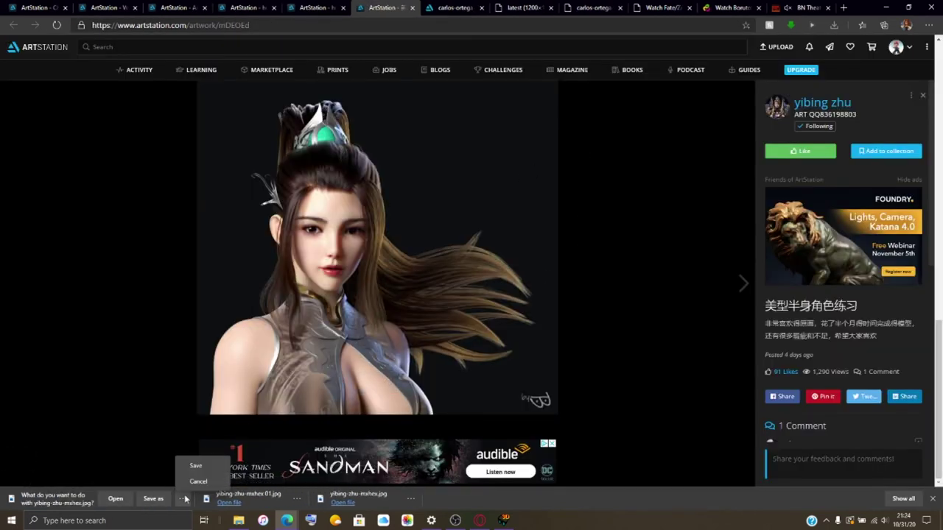
pyautogui.click(197, 483)
# Review the artwork's images and its software and tag details, close the artwork and return to the likes gallery.
pyautogui.click(300, 373)
pyautogui.scroll(-4, 346, 412)
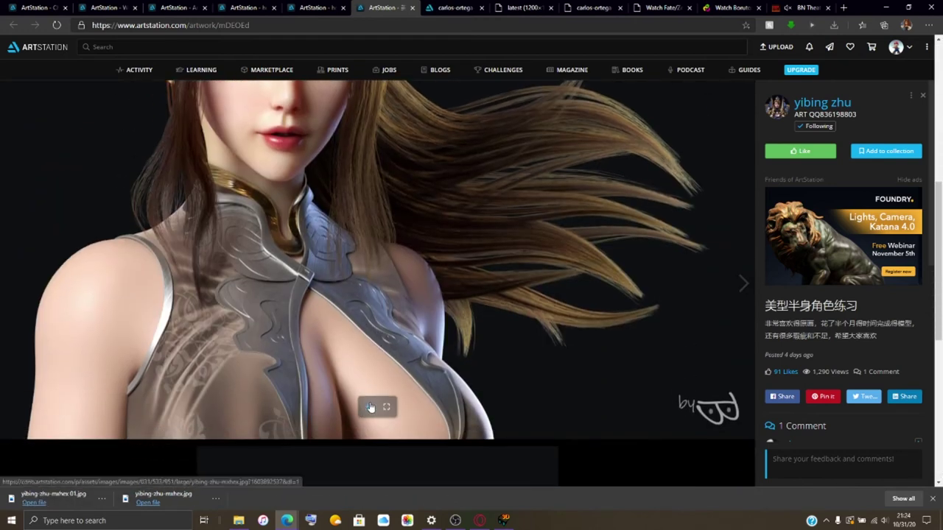
pyautogui.click(368, 405)
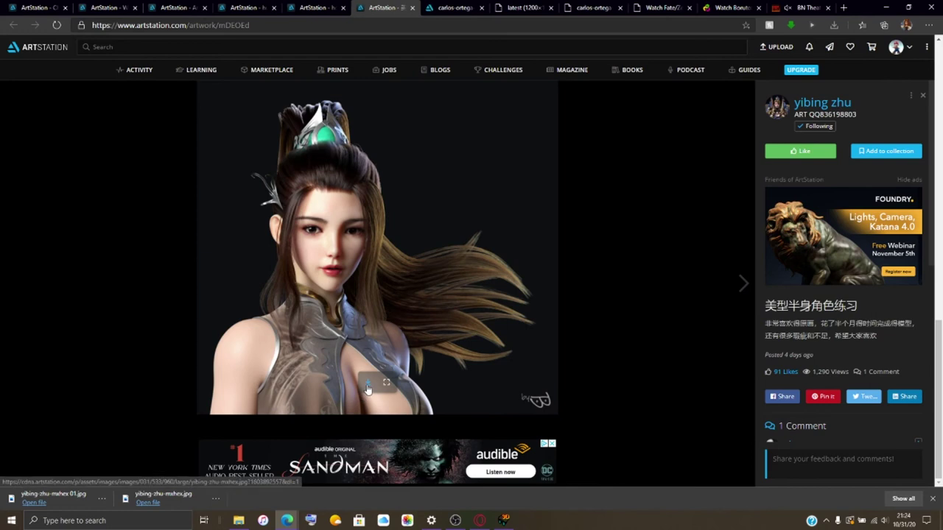
pyautogui.click(367, 389)
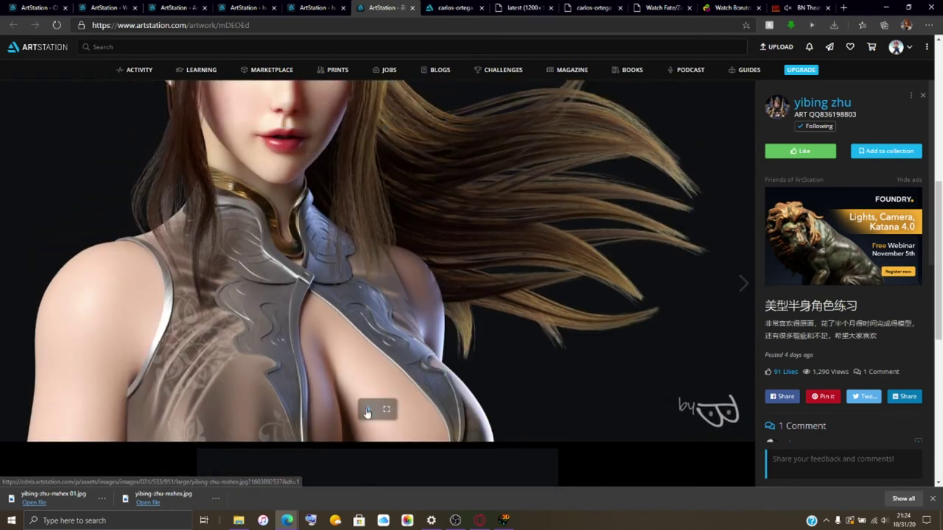
pyautogui.scroll(5, 395, 353)
pyautogui.scroll(-5, 824, 243)
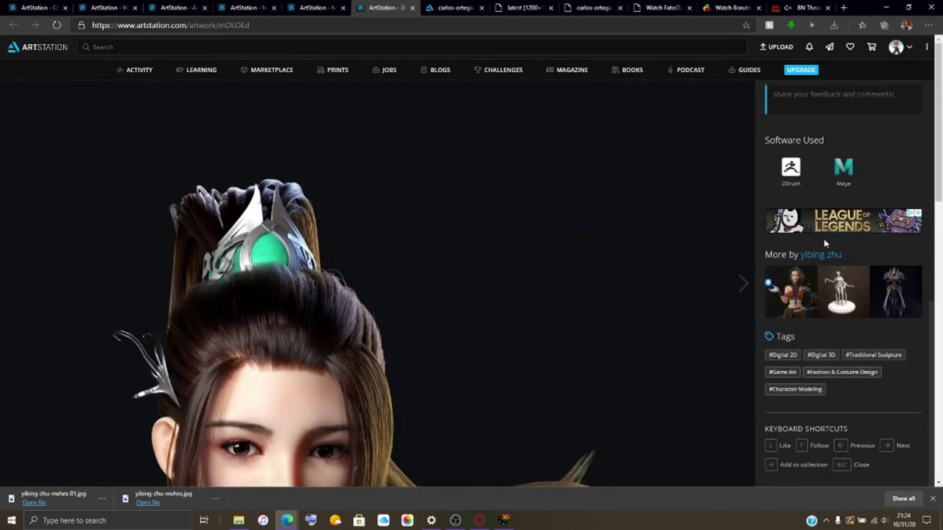
pyautogui.scroll(5, 823, 238)
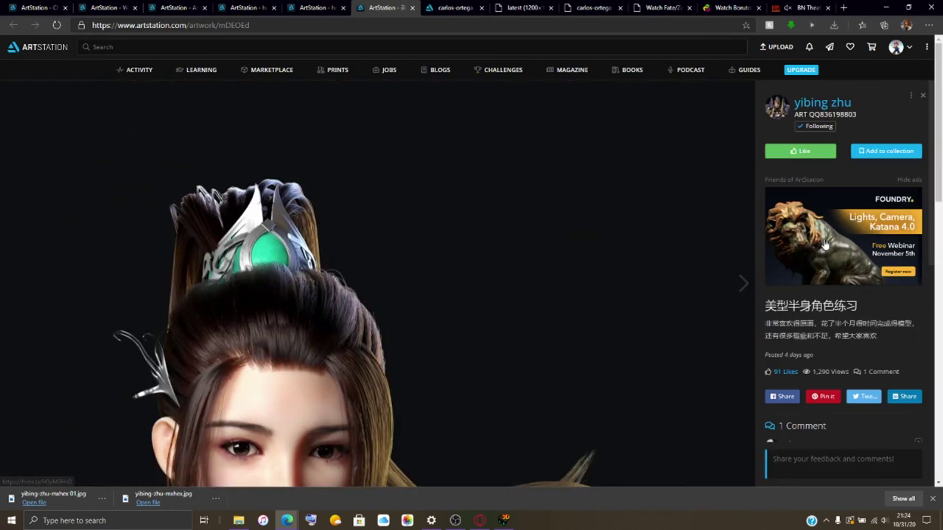
pyautogui.click(413, 8)
pyautogui.click(318, 5)
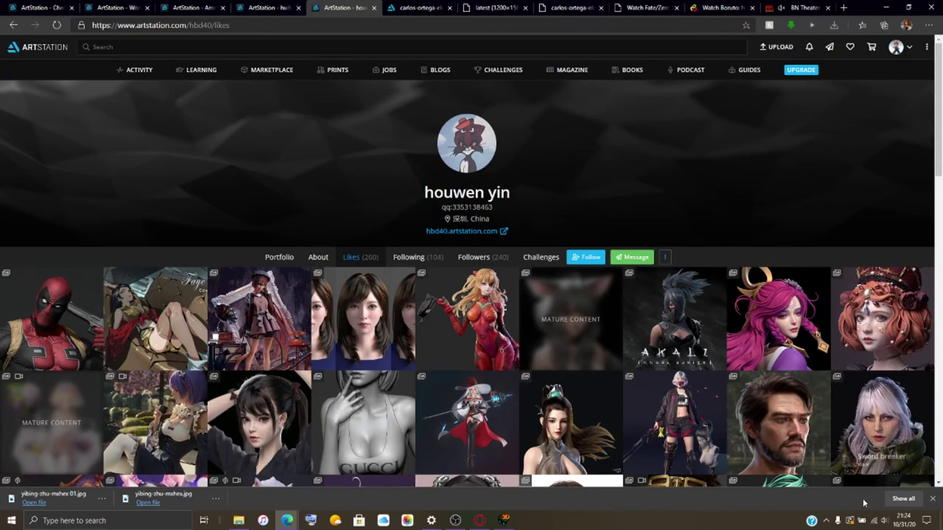
# Remove the canceled download entry, clear all remaining download history, and return to the likes gallery.
pyautogui.click(903, 499)
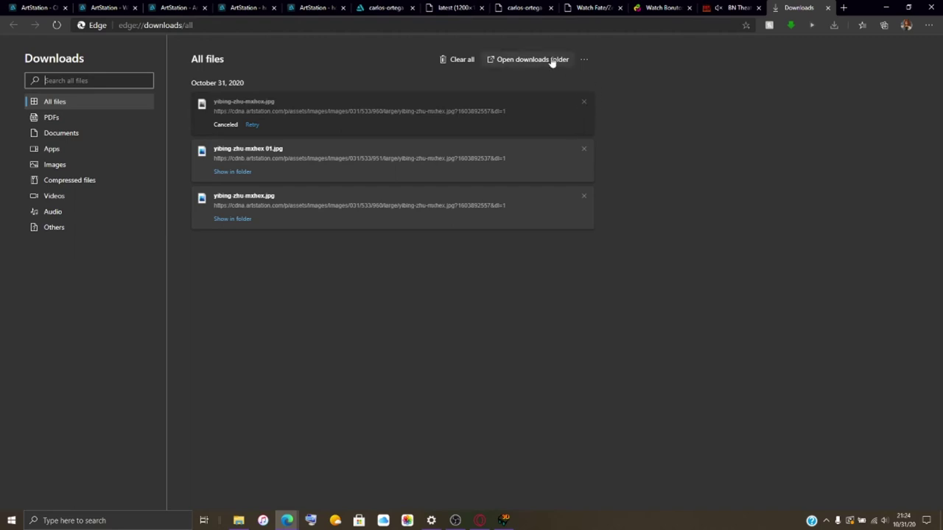
pyautogui.click(583, 102)
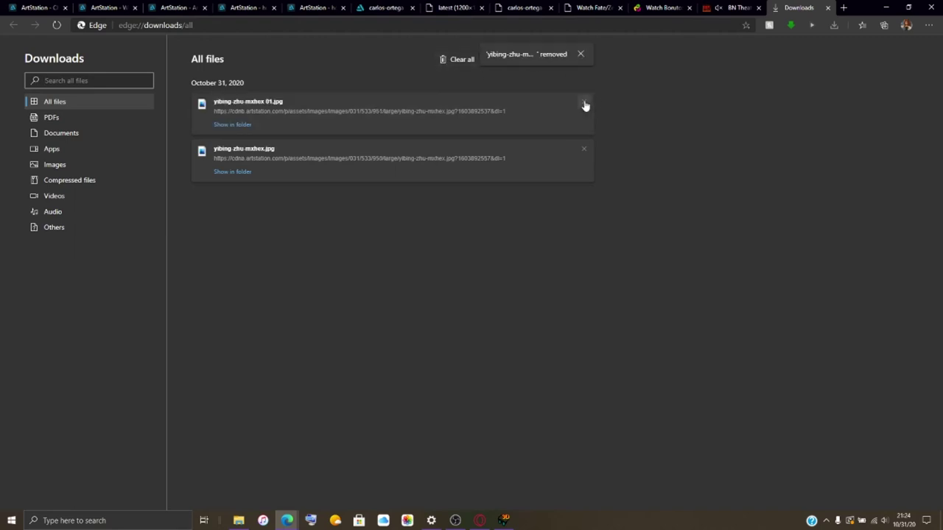
pyautogui.click(457, 59)
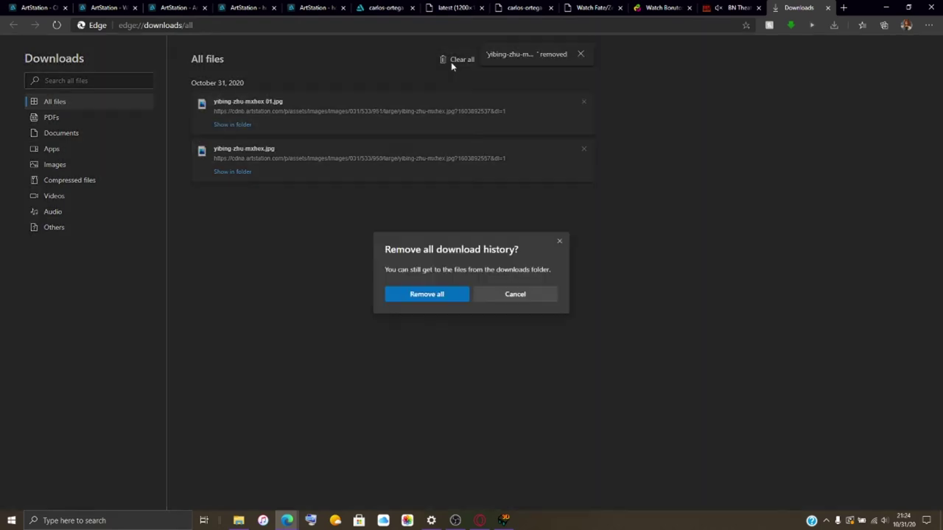
pyautogui.click(429, 296)
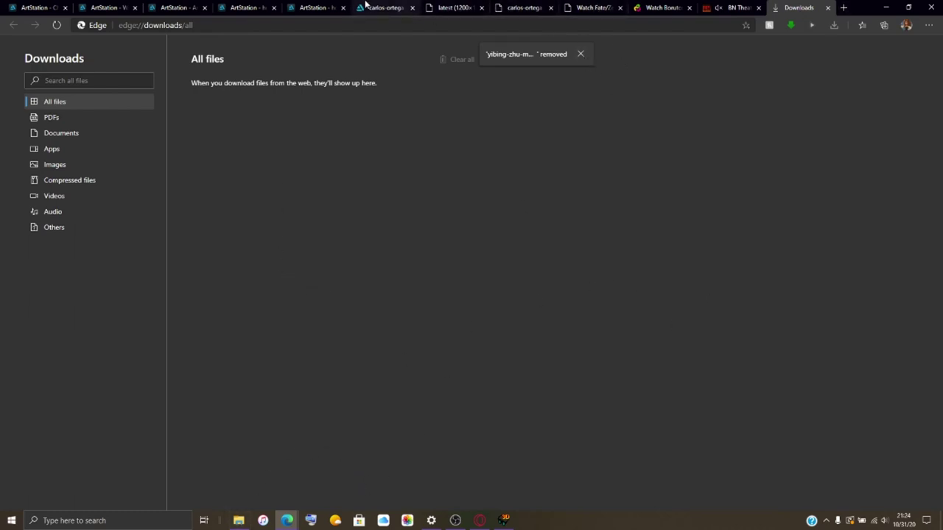
pyautogui.click(314, 7)
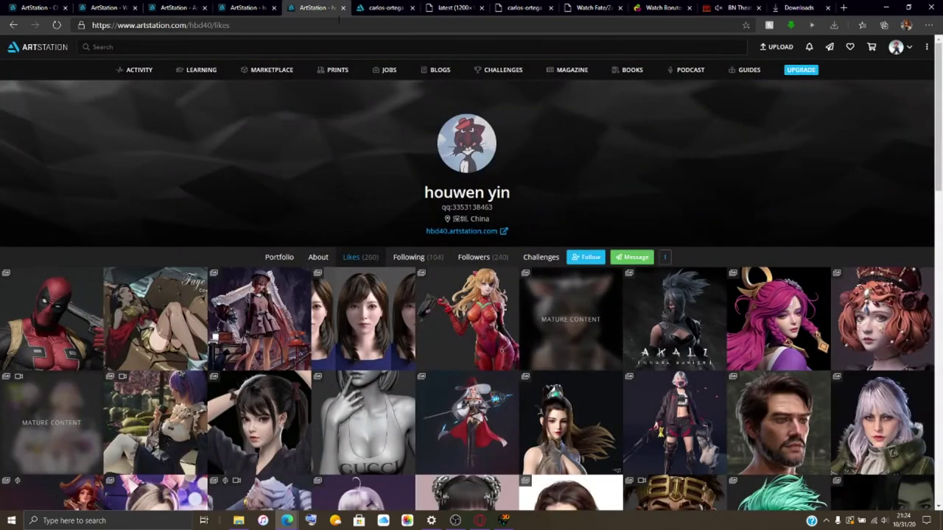
# Open the artist's portfolio page from the likes gallery and follow the artist.
pyautogui.click(282, 259)
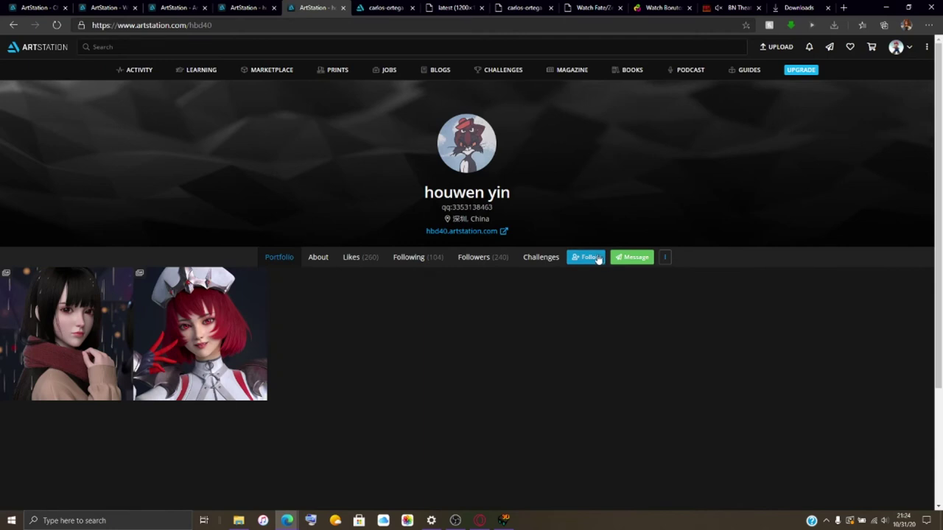
pyautogui.click(595, 259)
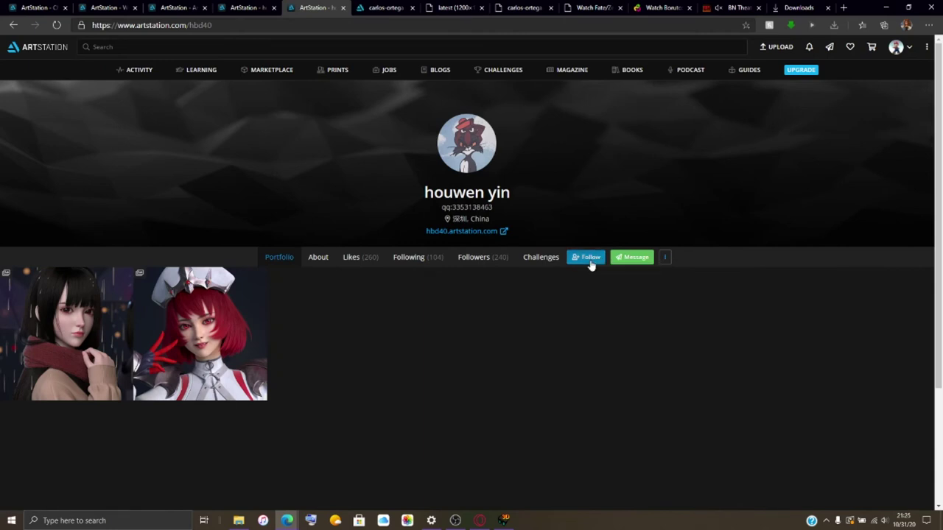
# Close the three artist profile tabs and bring up the Wonder Park artwork tab.
pyautogui.click(343, 8)
pyautogui.click(254, 7)
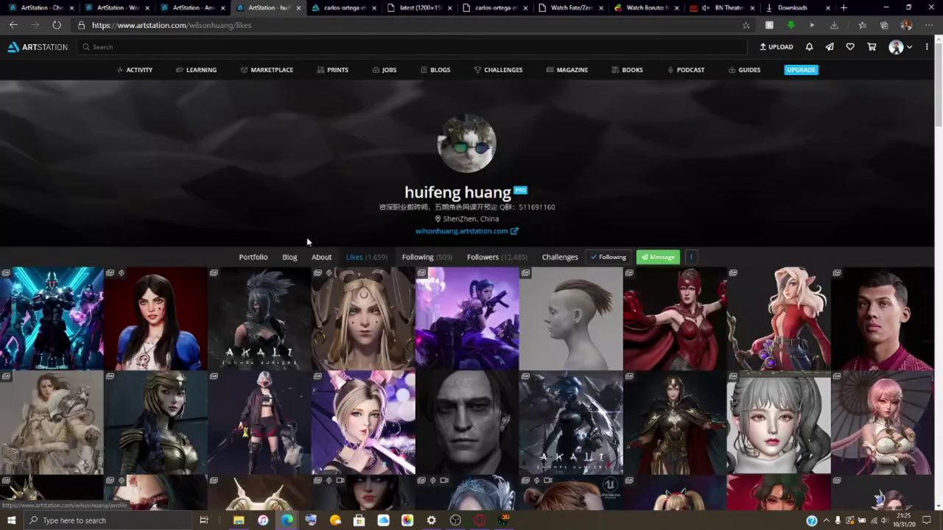
pyautogui.click(297, 8)
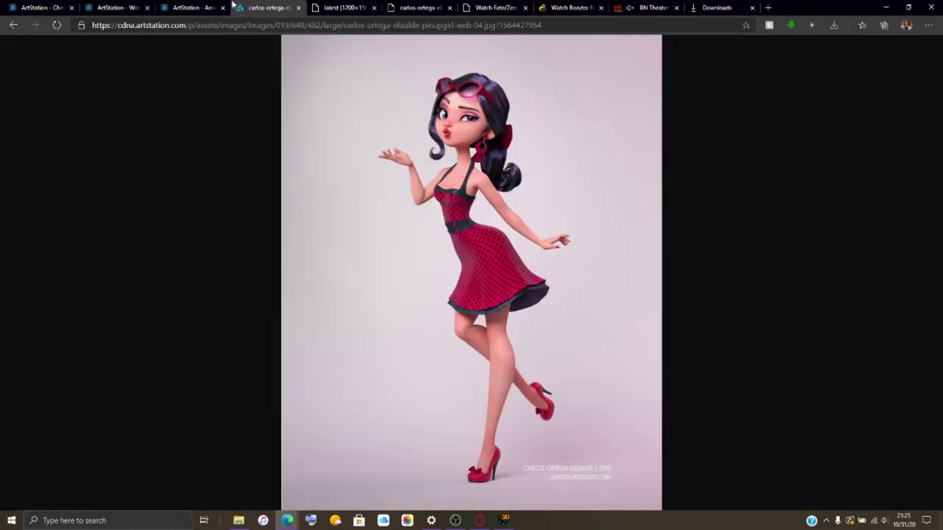
pyautogui.click(190, 8)
pyautogui.click(220, 7)
pyautogui.click(111, 8)
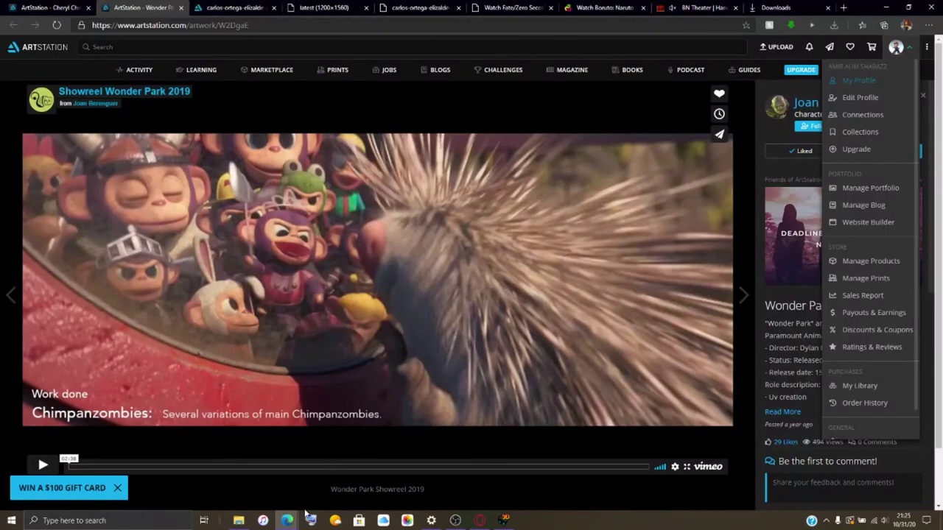
# Switch to OBS Studio and pause the screen recording.
pyautogui.click(455, 522)
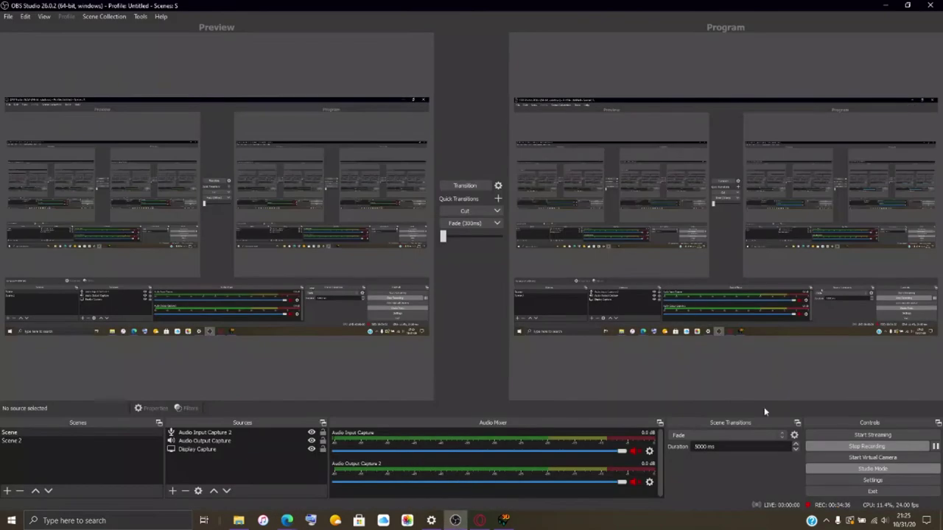
pyautogui.click(934, 446)
# Switch to StereoPhoto Maker and open yibing-zhu-mxhex.jpg from Pictures as both the left and the right image.
pyautogui.click(503, 520)
pyautogui.click(20, 28)
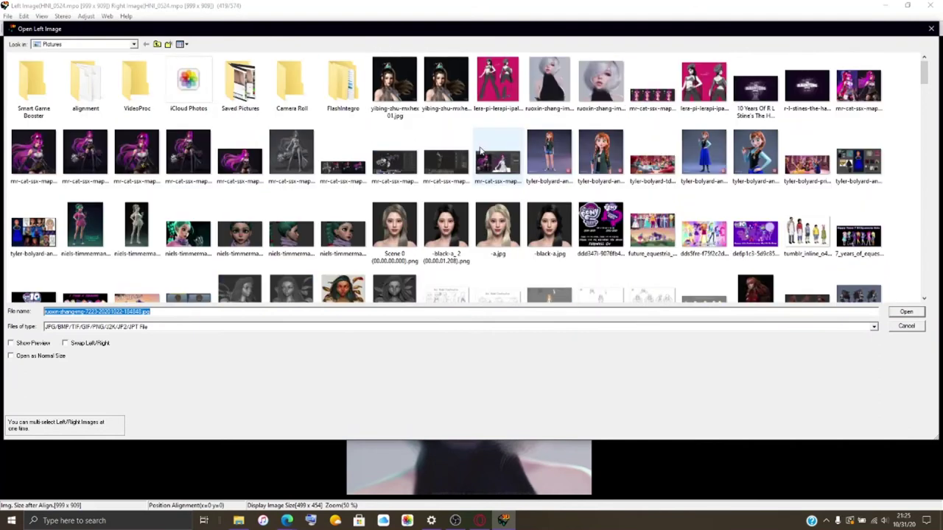
pyautogui.moveTo(458, 523)
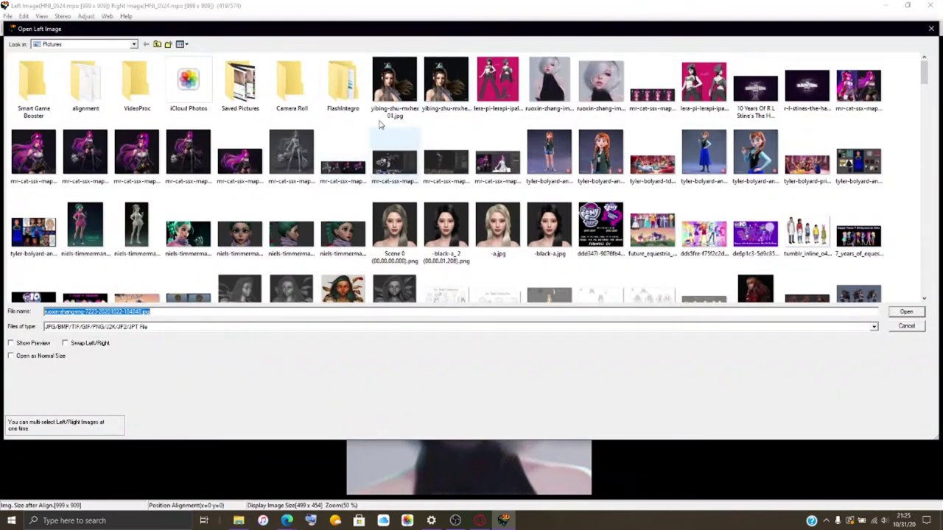
pyautogui.click(440, 85)
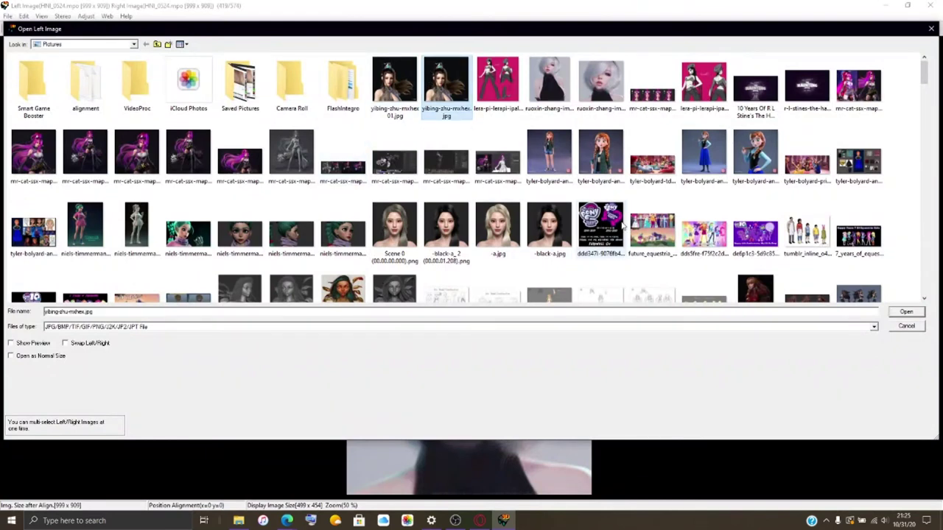
pyautogui.click(905, 313)
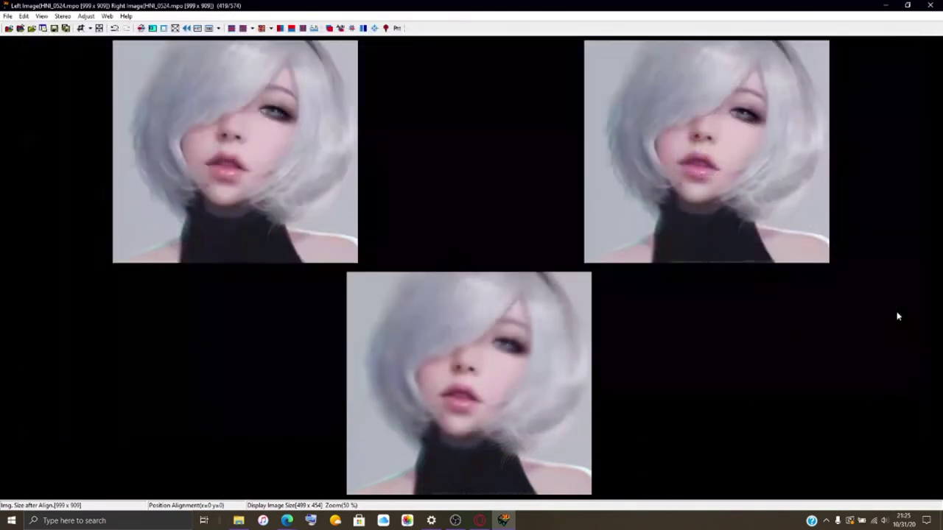
pyautogui.press('Return')
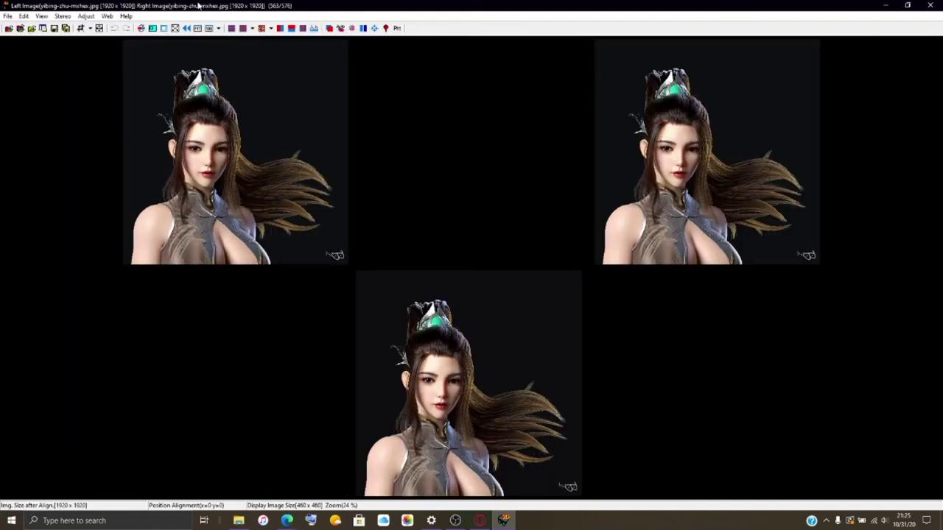
# Start Easy Adjustment on the portrait pair and set the left image's barrel distortion correction to -40.0.
pyautogui.click(329, 28)
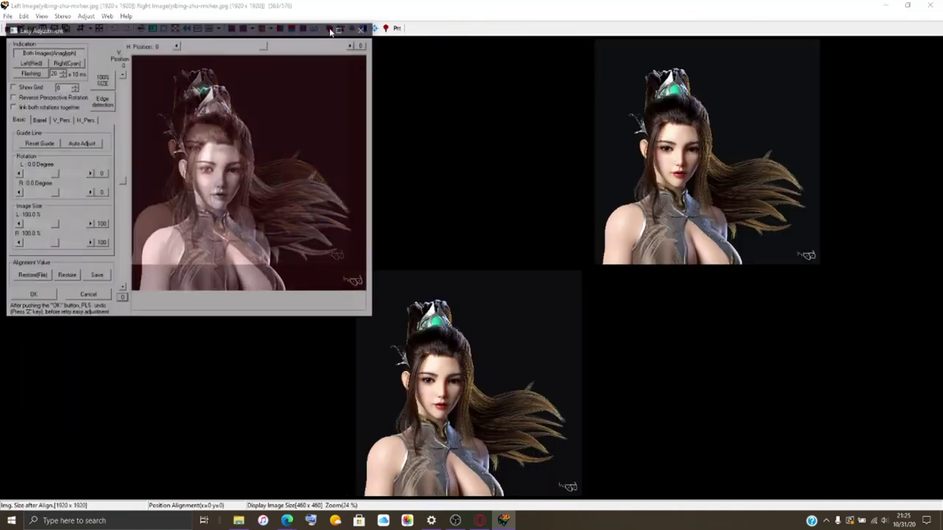
pyautogui.click(41, 120)
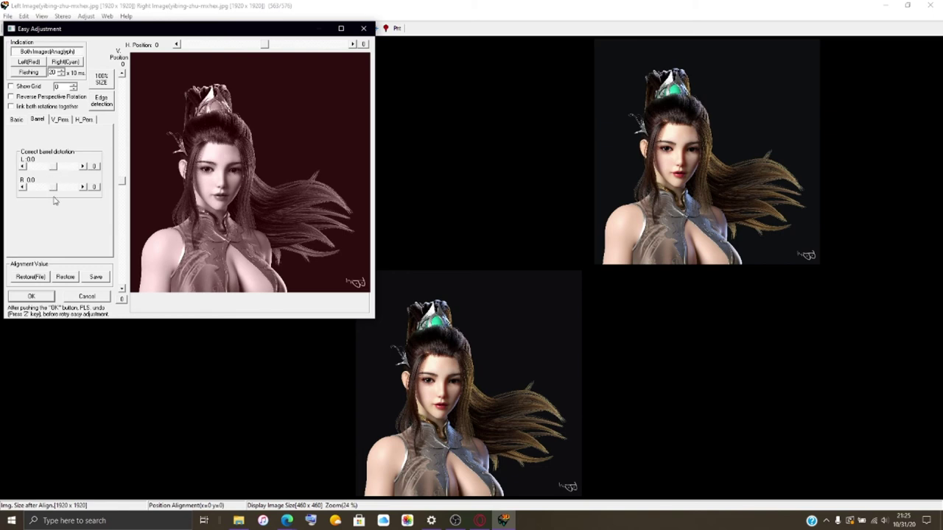
pyautogui.moveTo(54, 169); pyautogui.dragTo(42, 173)
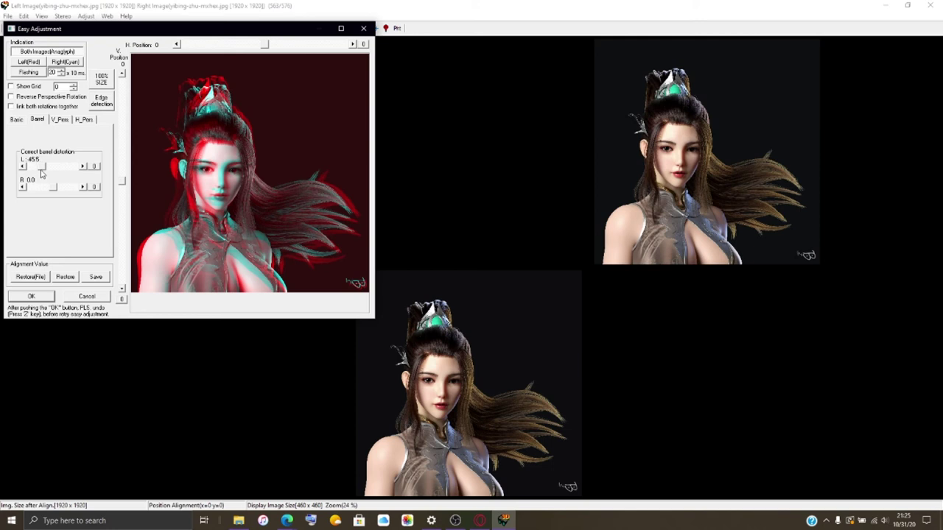
pyautogui.click(83, 168)
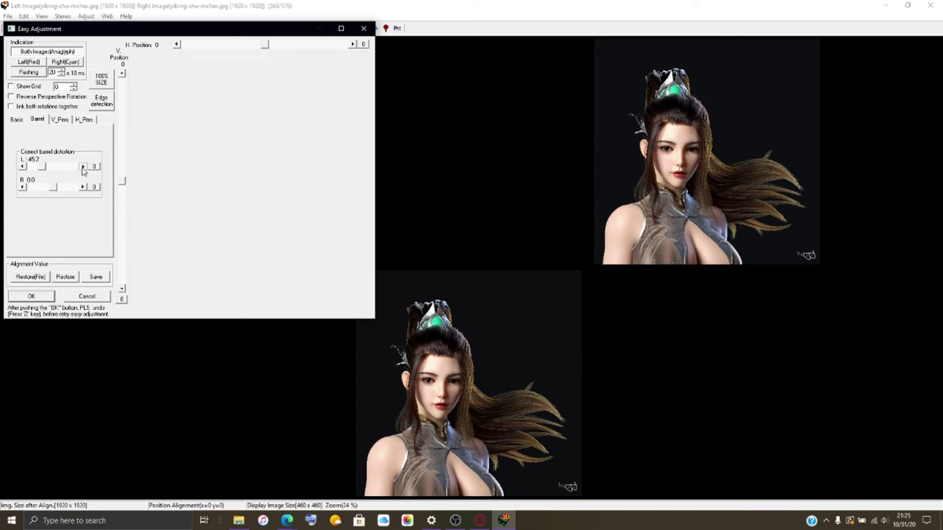
pyautogui.click(83, 168)
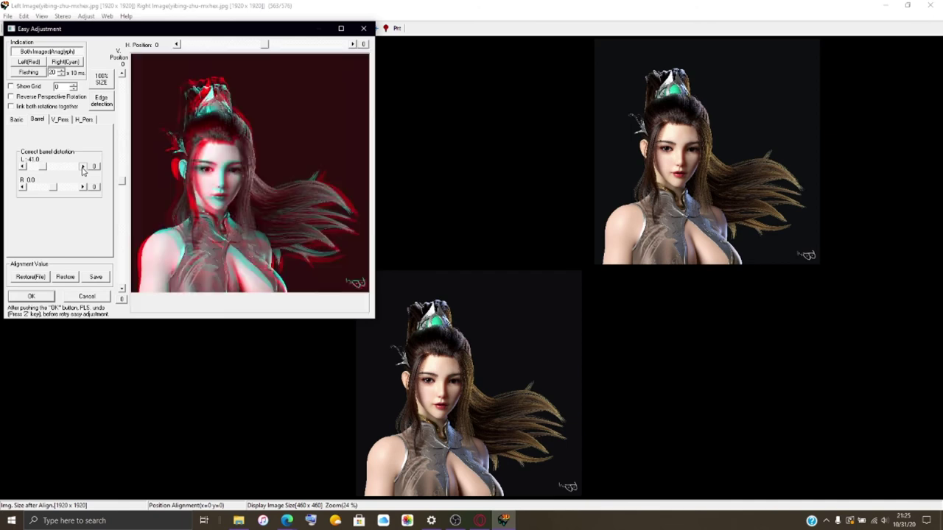
pyautogui.click(83, 168)
# Set the right image's barrel distortion correction to about -21 and apply the adjustment to the pair.
pyautogui.moveTo(58, 188); pyautogui.dragTo(48, 189)
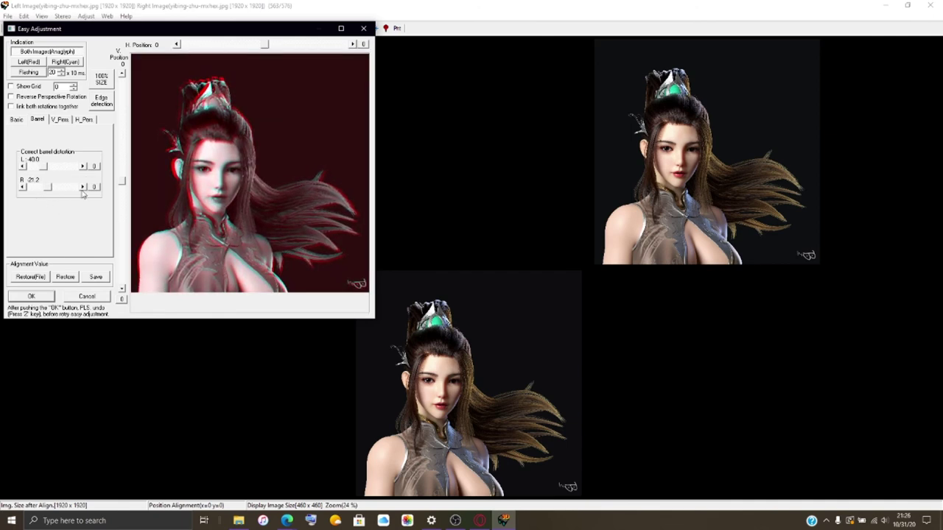
pyautogui.click(83, 187)
pyautogui.click(84, 187)
pyautogui.click(83, 187)
pyautogui.click(37, 297)
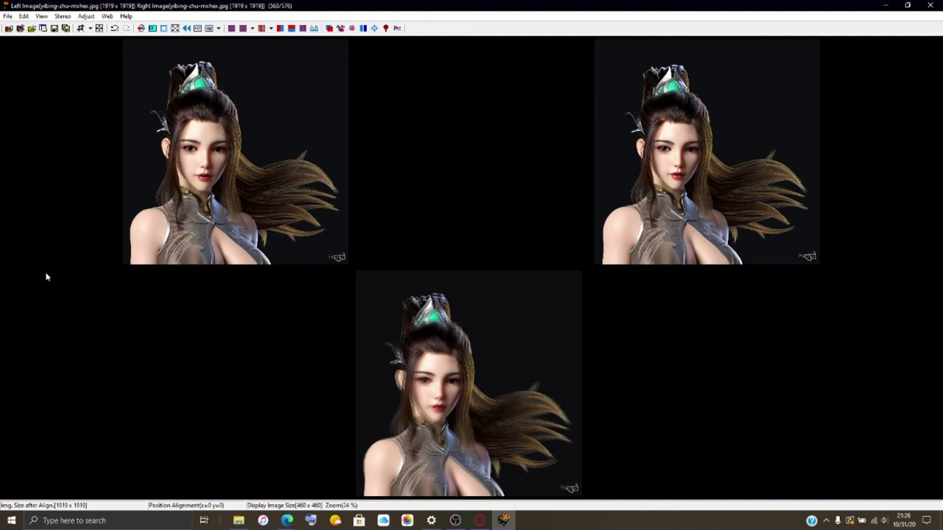
# Save the adjusted pair as the MPO file HNI_0525.mpo in the 100NIN03 folder, keeping the Nintendo 3DS options.
pyautogui.click(8, 15)
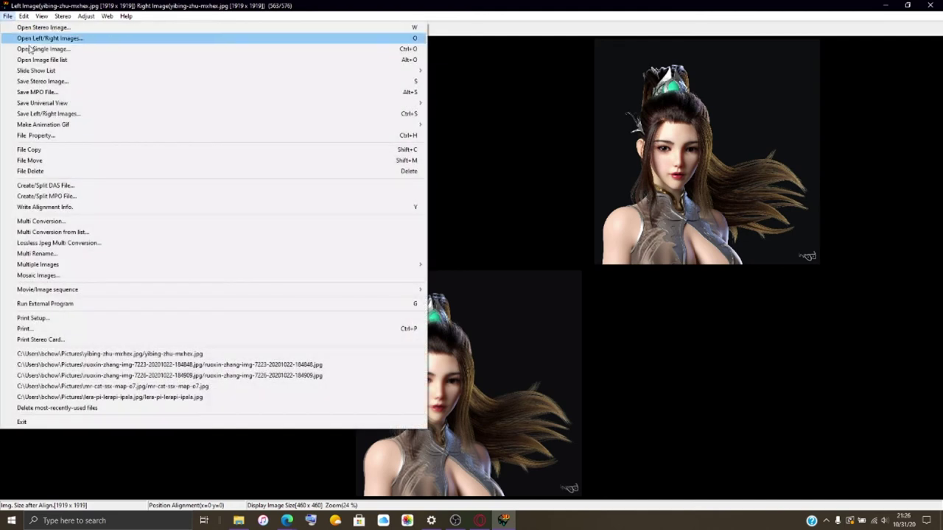
pyautogui.click(74, 92)
pyautogui.scroll(-15, 89, 202)
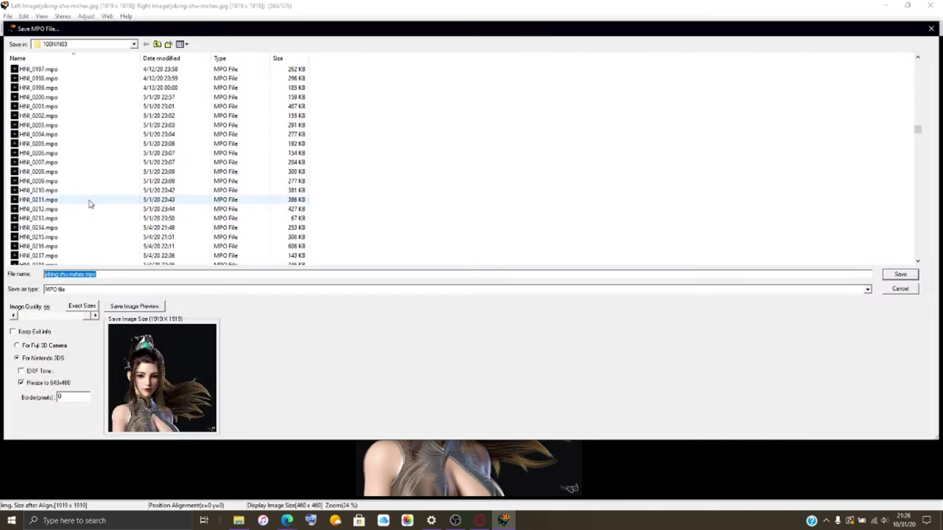
pyautogui.click(48, 256)
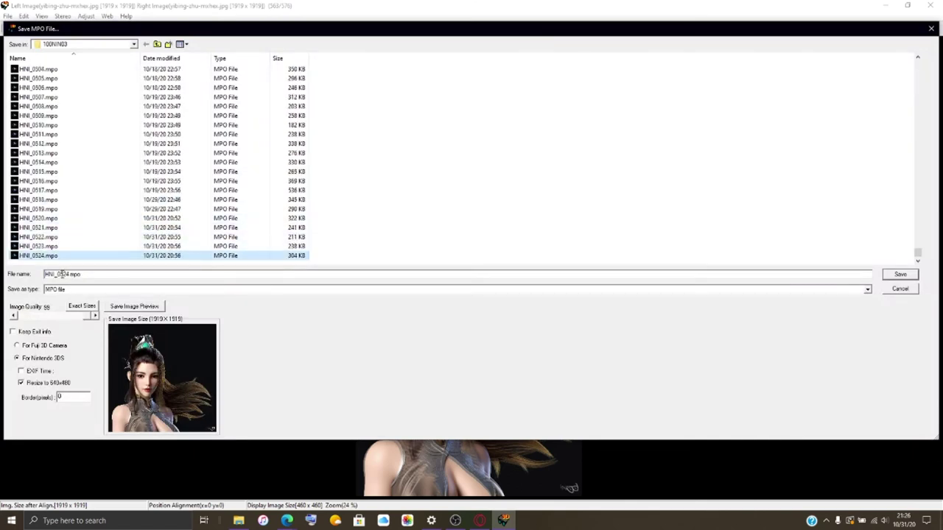
pyautogui.click(70, 274)
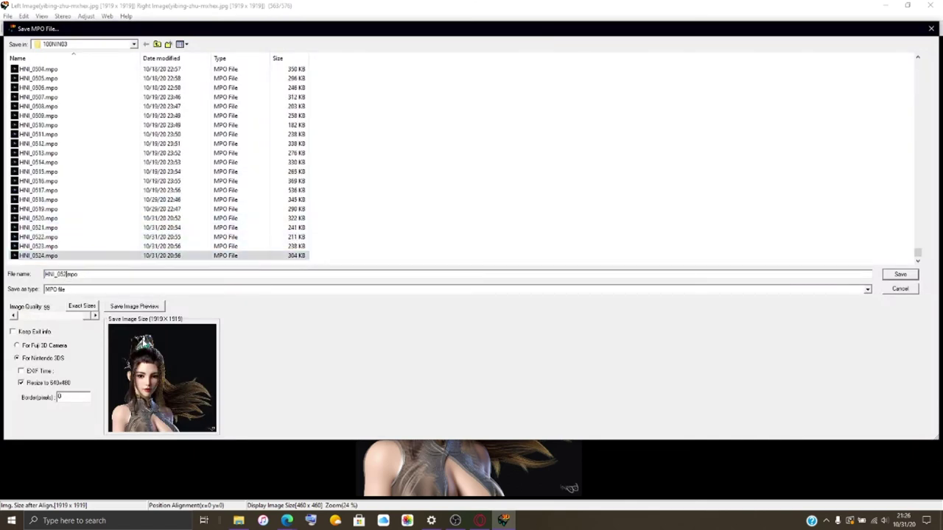
pyautogui.press('Return')
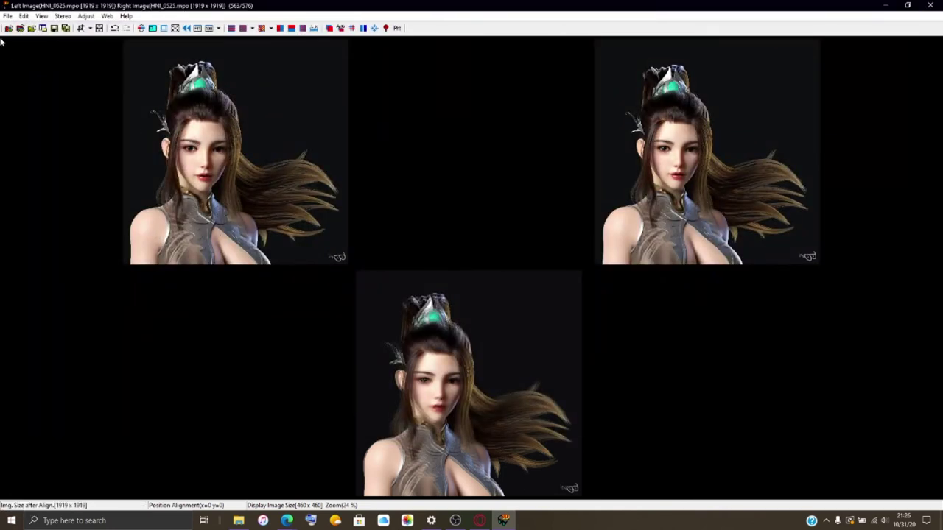
# Open yibing-zhu-mxhex 01.jpg from Pictures as both the left and the right image.
pyautogui.click(21, 28)
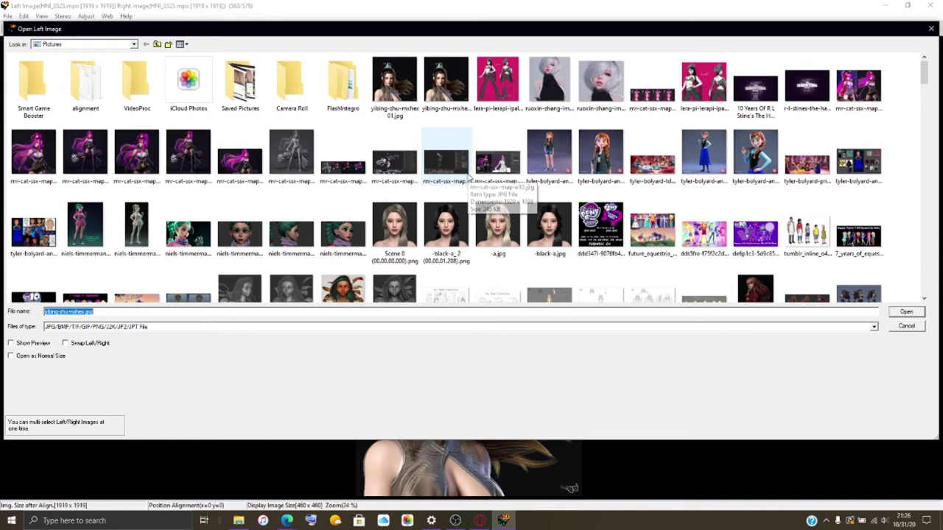
pyautogui.click(394, 75)
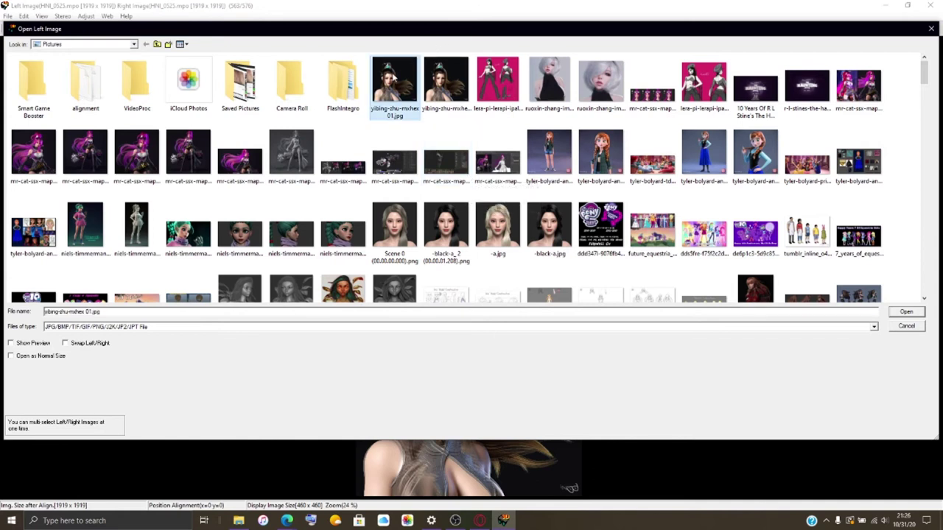
pyautogui.click(908, 312)
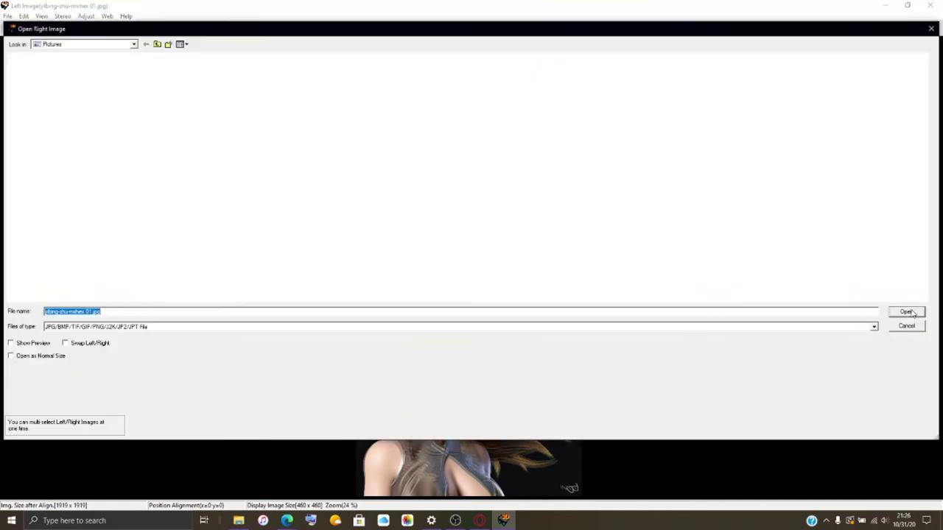
pyautogui.click(907, 312)
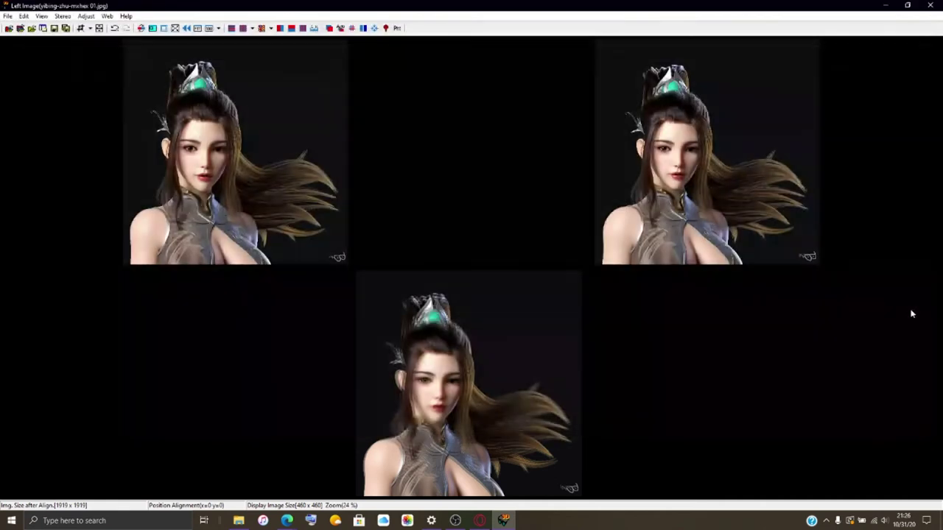
# Start Easy Adjustment in a maximized window and set the right image's barrel distortion correction to -40.0.
pyautogui.click(330, 28)
pyautogui.click(343, 24)
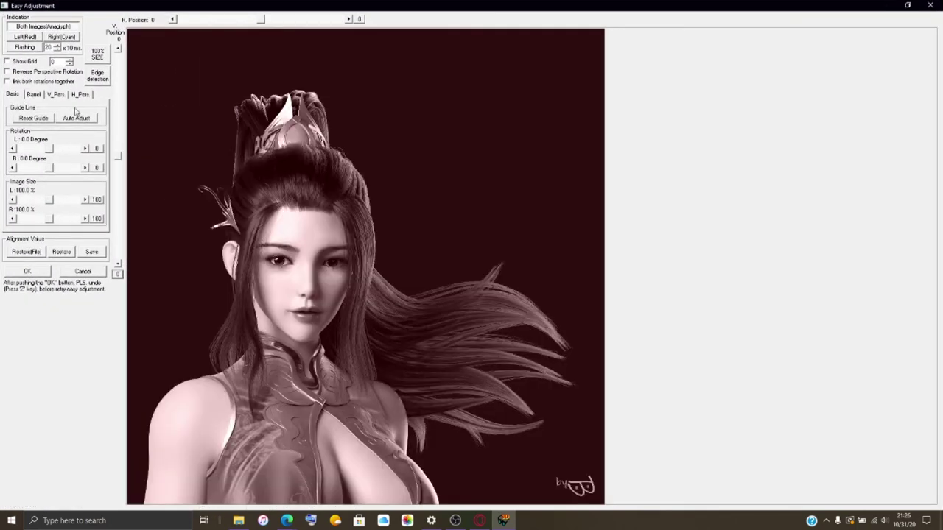
pyautogui.click(33, 95)
pyautogui.moveTo(51, 167); pyautogui.dragTo(39, 169)
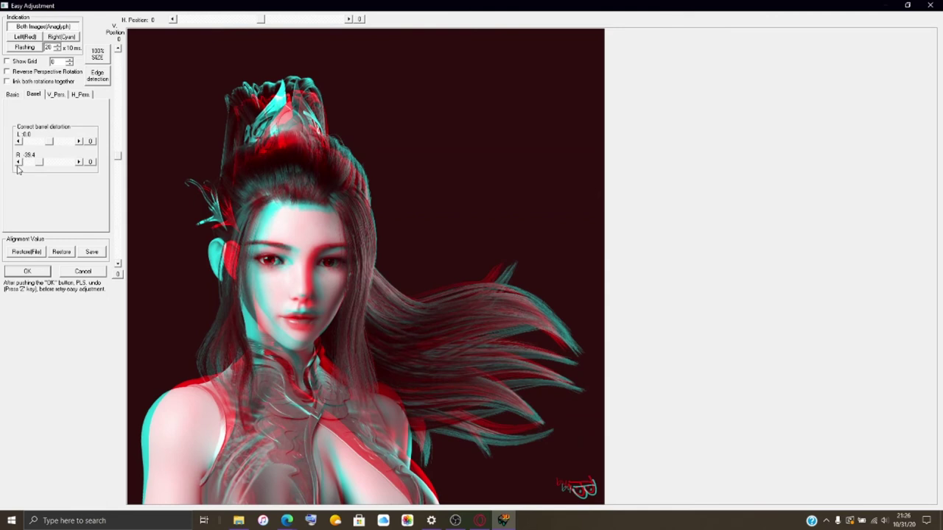
pyautogui.click(18, 167)
pyautogui.click(19, 166)
# Set the left image's barrel distortion correction to about -19 and apply the adjustment to the pair.
pyautogui.moveTo(51, 147); pyautogui.dragTo(46, 147)
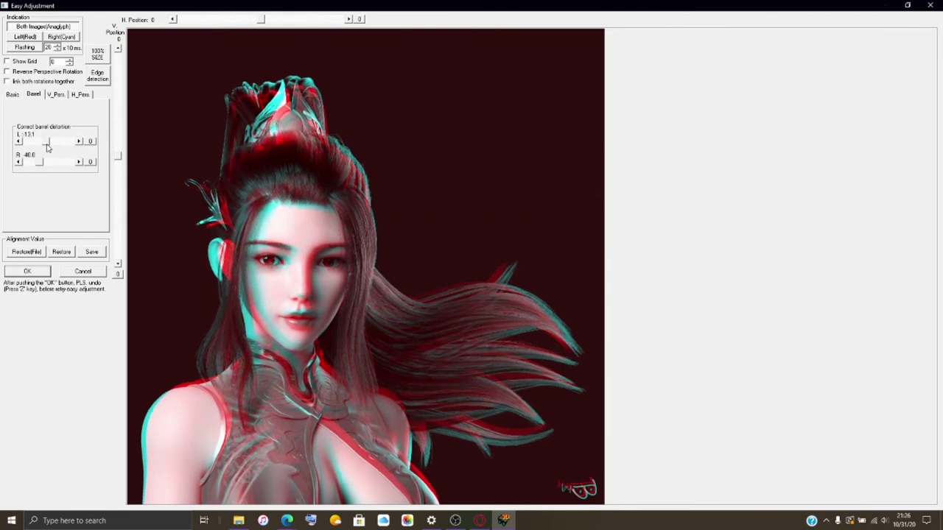
pyautogui.click(20, 142)
pyautogui.click(20, 143)
pyautogui.click(20, 142)
pyautogui.click(20, 142)
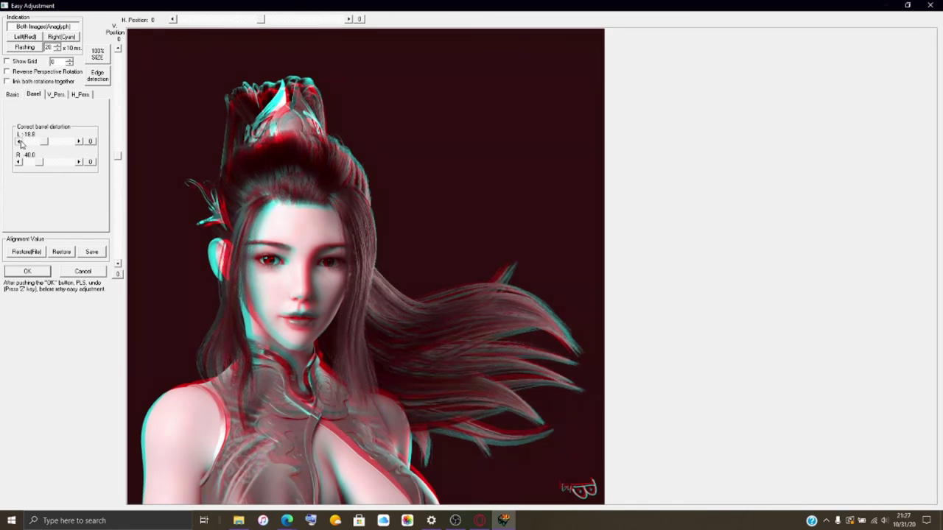
pyautogui.click(20, 142)
pyautogui.click(43, 273)
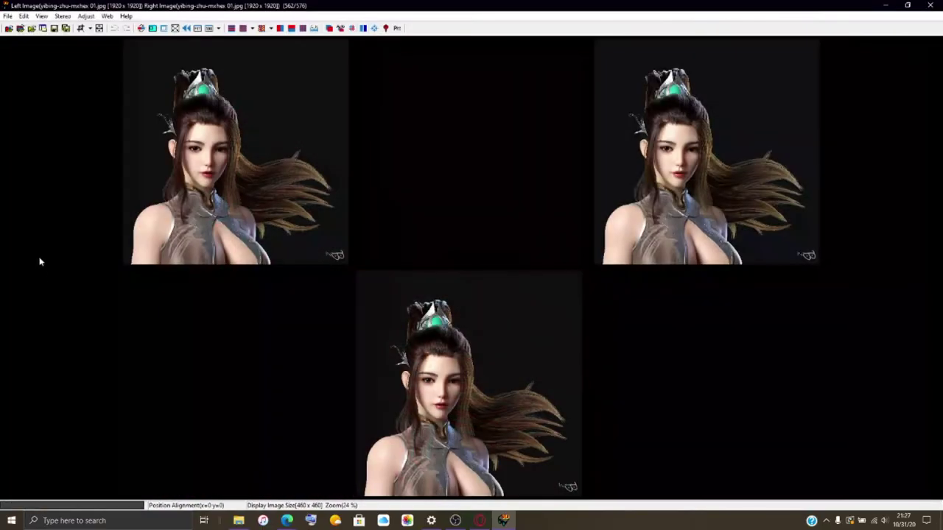
# Save the adjusted pair as the MPO file HNI_0526.mpo in the 100NIN03 folder and close the stereo program.
pyautogui.click(7, 16)
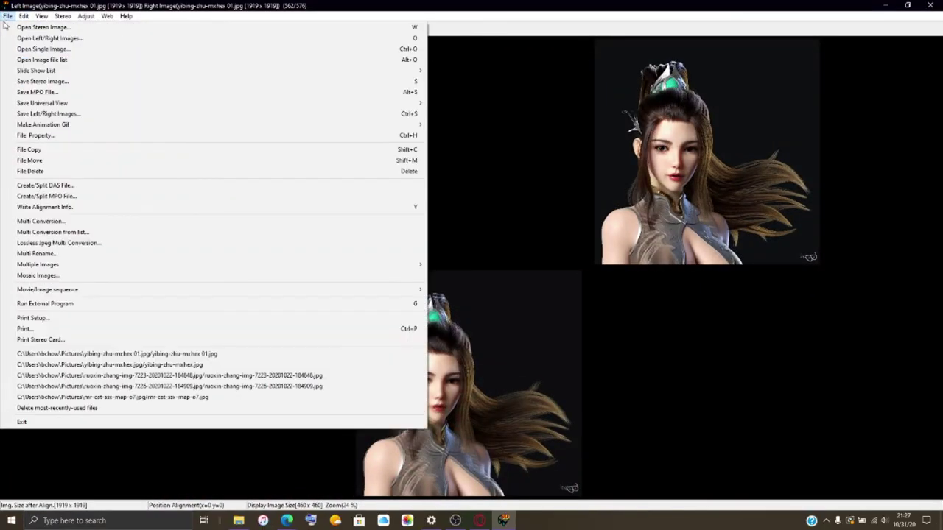
pyautogui.click(37, 92)
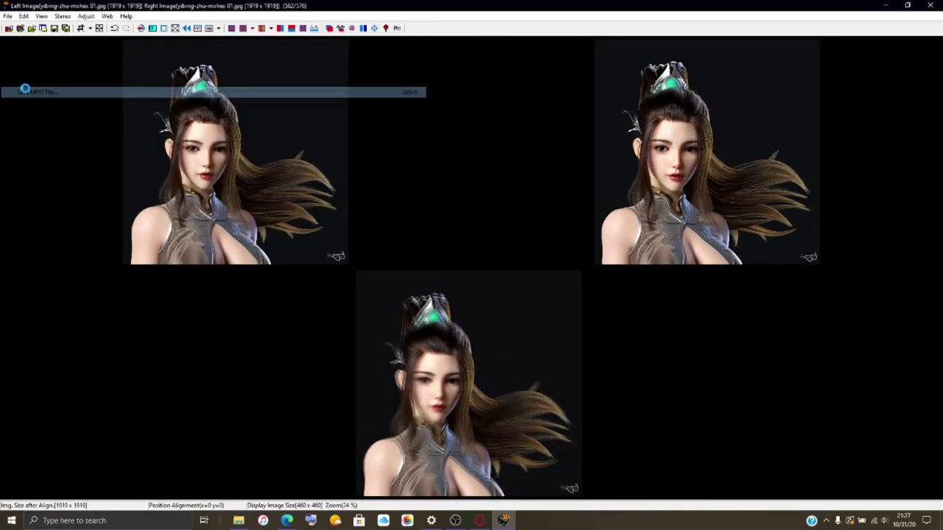
pyautogui.scroll(-20, 130, 220)
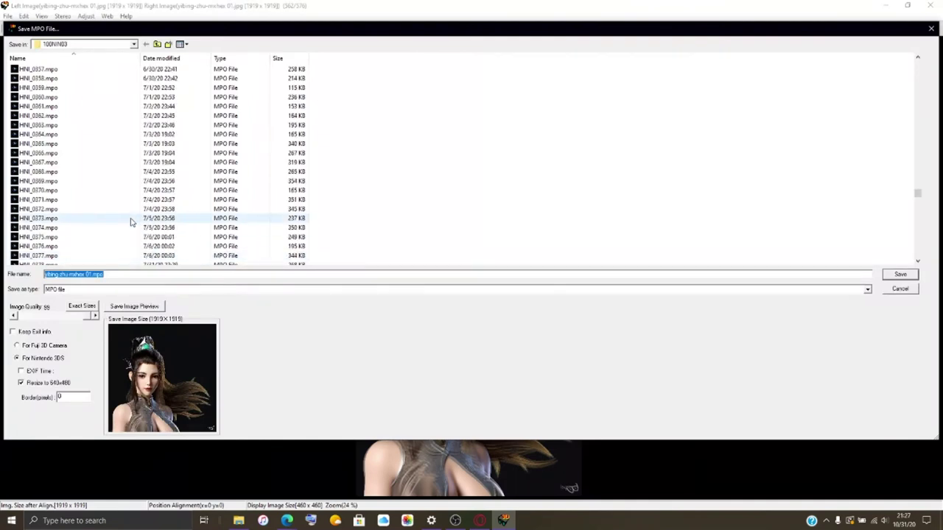
pyautogui.click(69, 274)
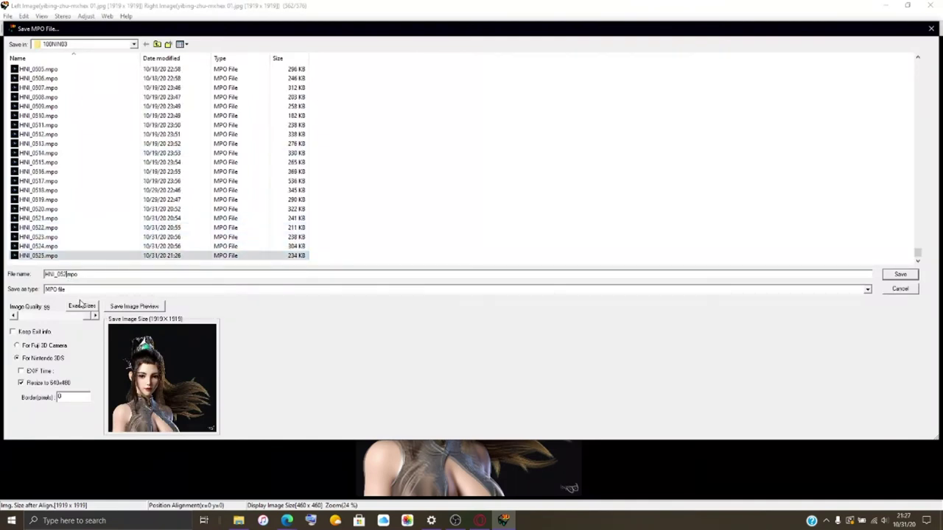
pyautogui.press('Return')
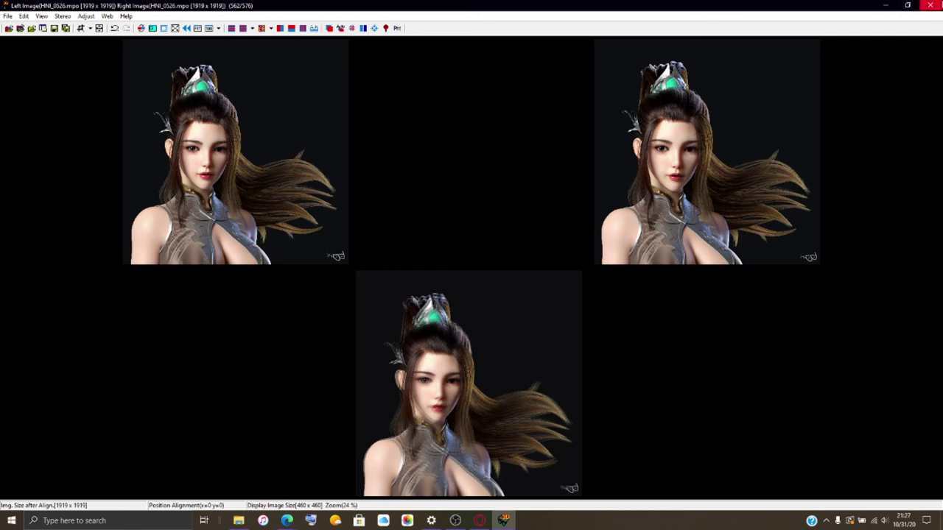
pyautogui.click(930, 5)
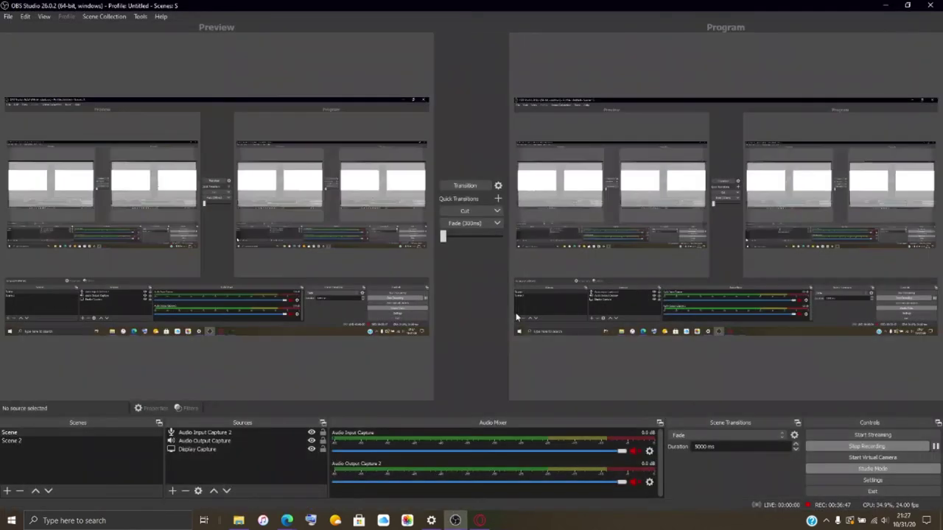
# Launch Blender from blender.exe in Software Keeper's blender-2.90.1-windows64 folder and dismiss the splash screen.
pyautogui.click(244, 523)
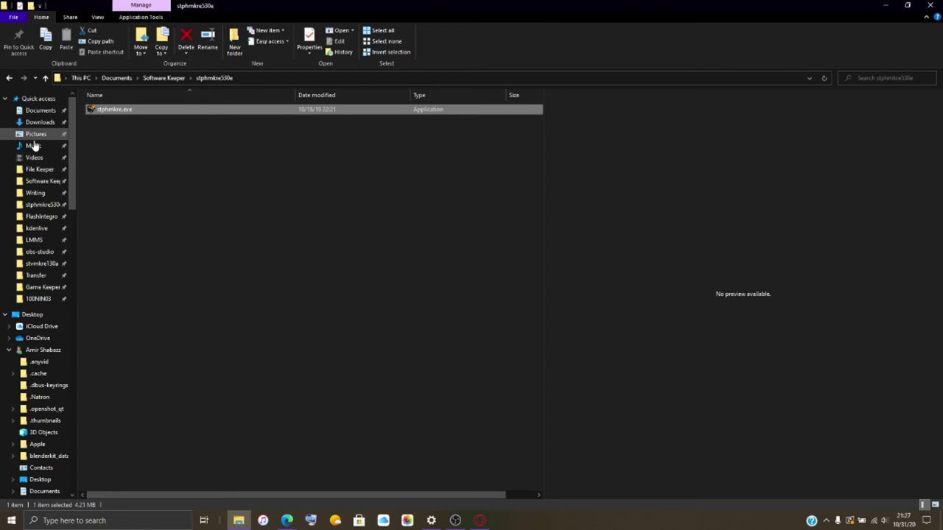
pyautogui.click(44, 182)
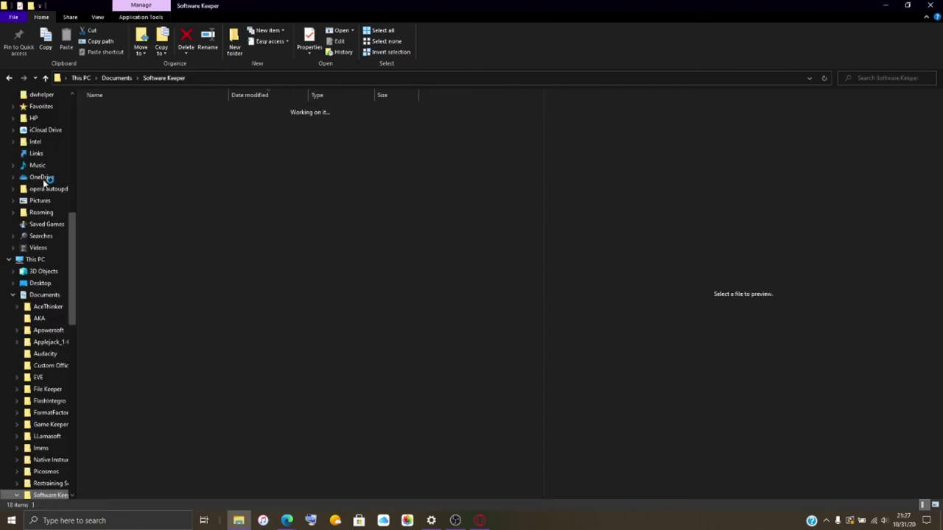
pyautogui.doubleClick(180, 153)
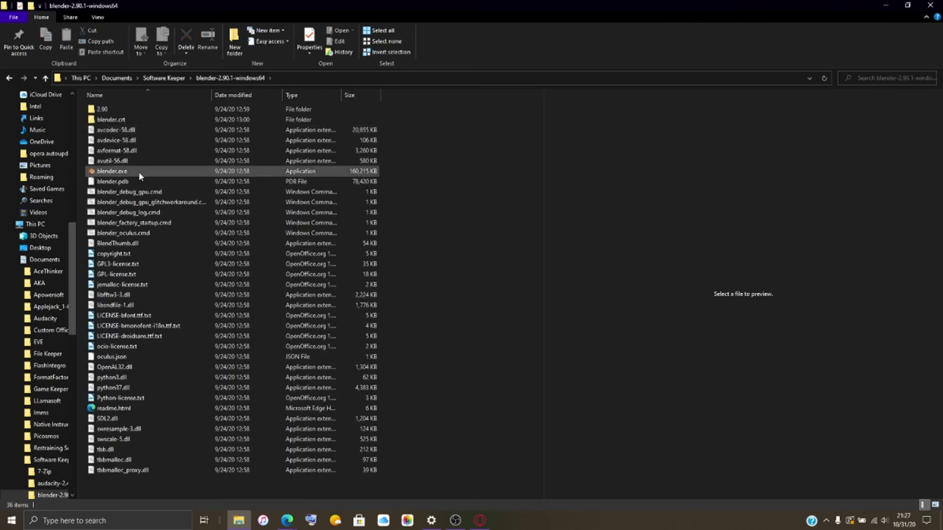
pyautogui.doubleClick(138, 172)
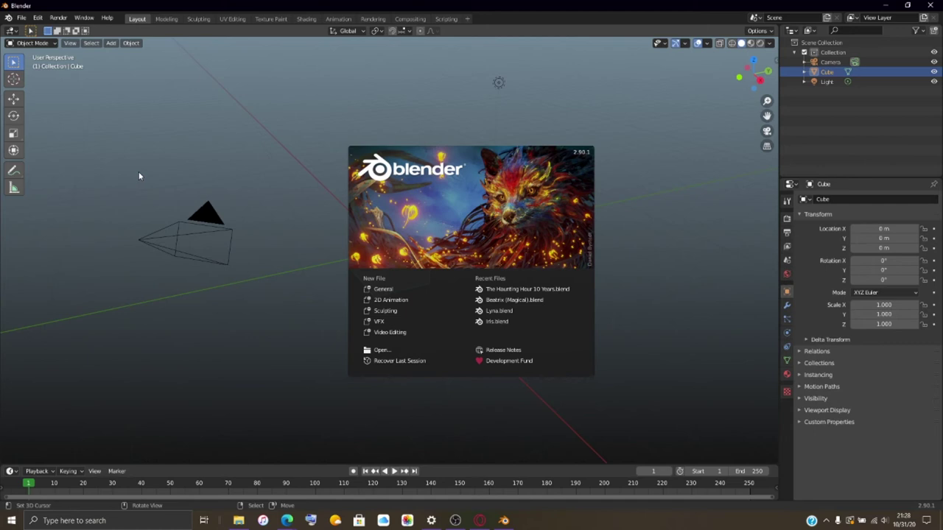
pyautogui.click(280, 158)
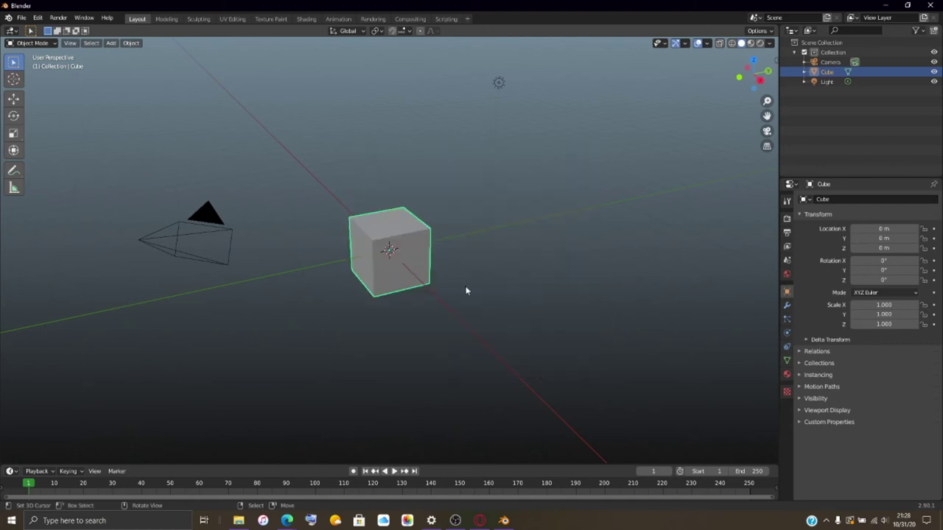
# Delete the default cube from the scene.
pyautogui.moveTo(467, 288); pyautogui.dragTo(430, 246)
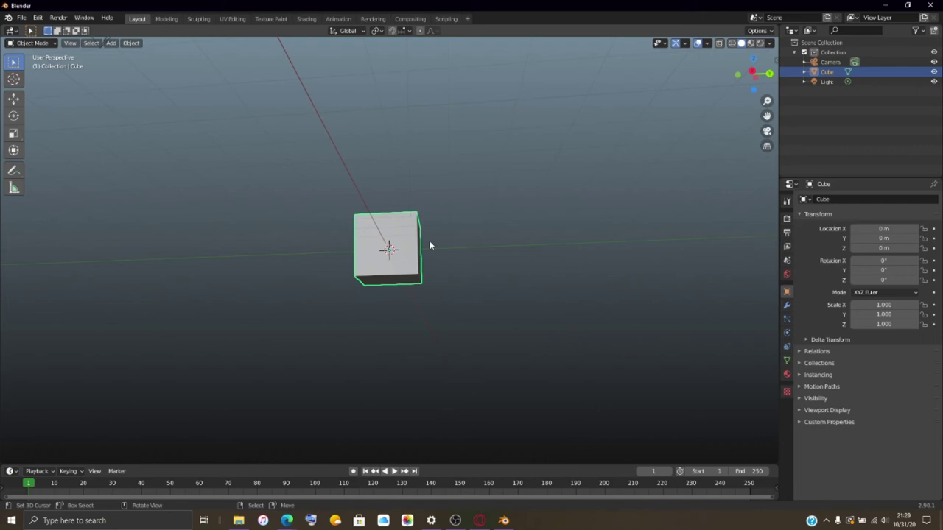
pyautogui.moveTo(425, 260); pyautogui.dragTo(484, 222)
pyautogui.press('x')
pyautogui.click(483, 219)
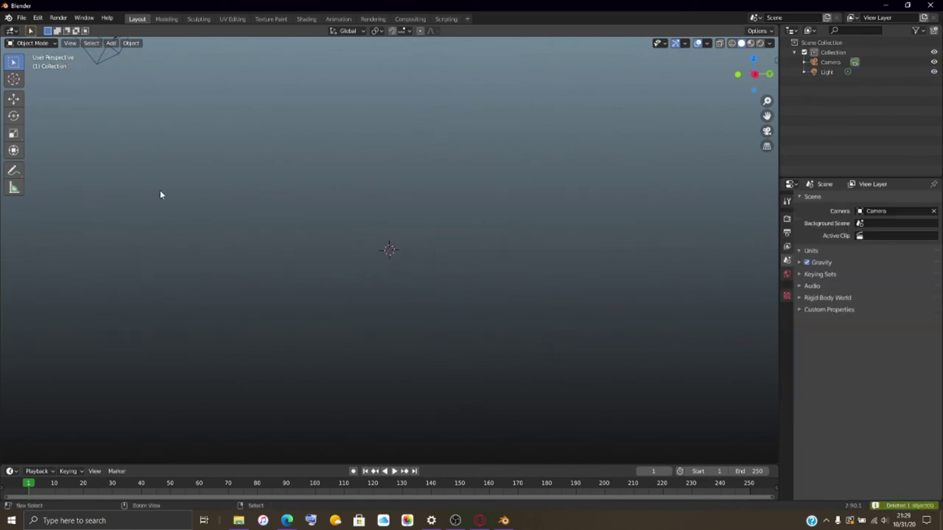
# Add a text object to the empty space at the 3D cursor.
pyautogui.hotkey('ctrl', 'a')
pyautogui.hotkey('shift', 'a')
pyautogui.moveTo(384, 170)
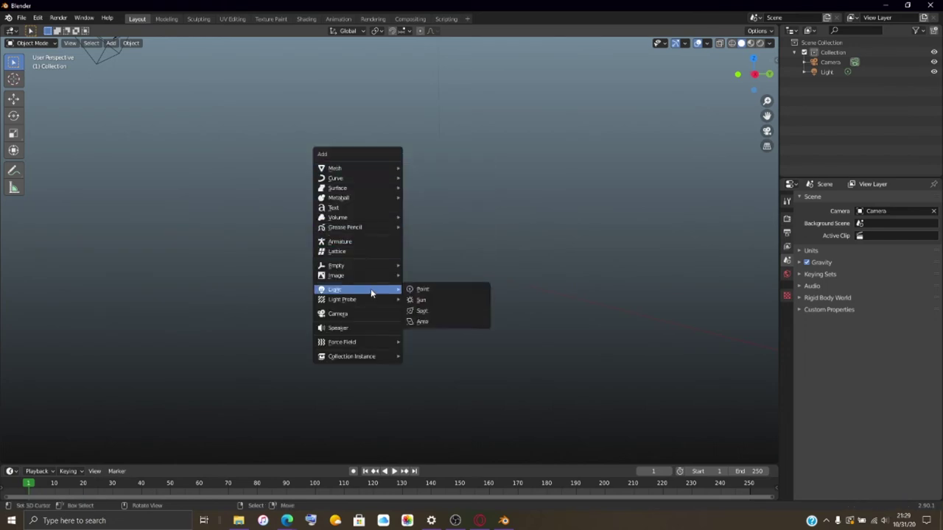
pyautogui.click(377, 209)
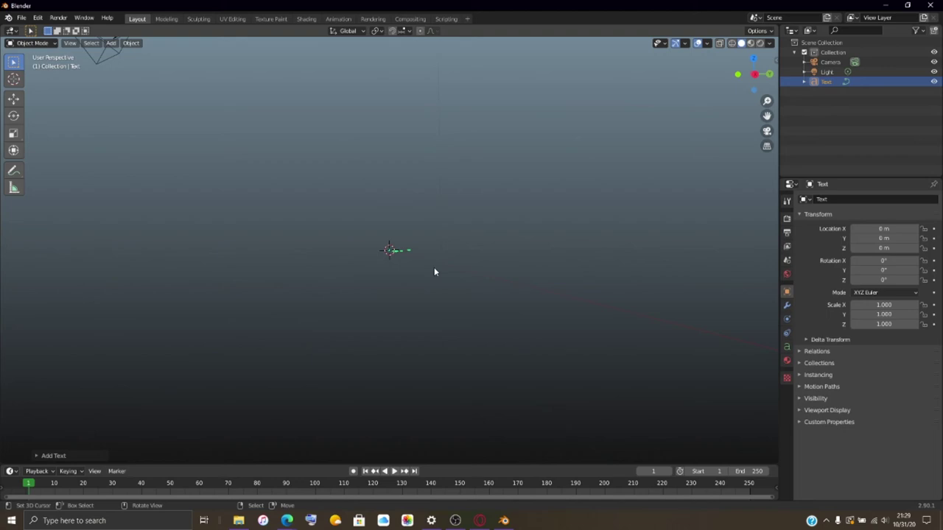
# Try a 90° X rotation on the text object and set it back to 0°.
pyautogui.click(895, 260)
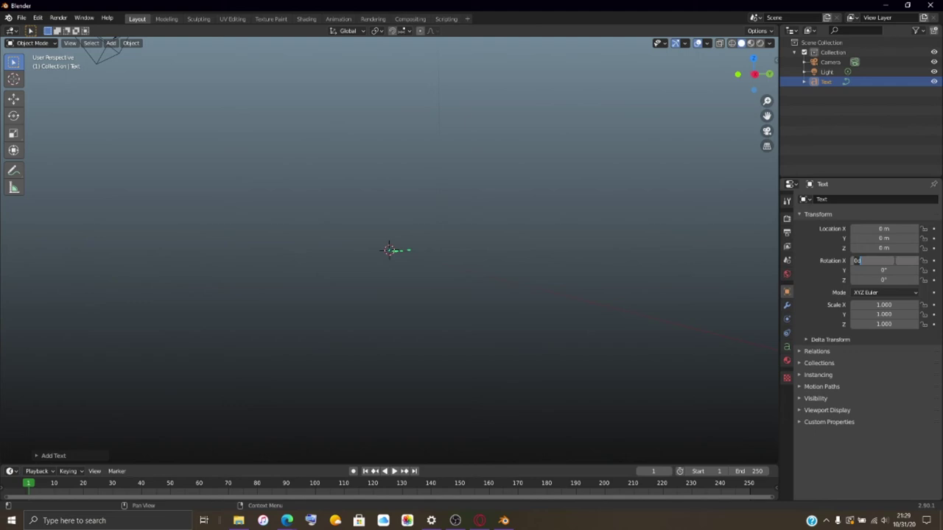
pyautogui.write('90')
pyautogui.press('Return')
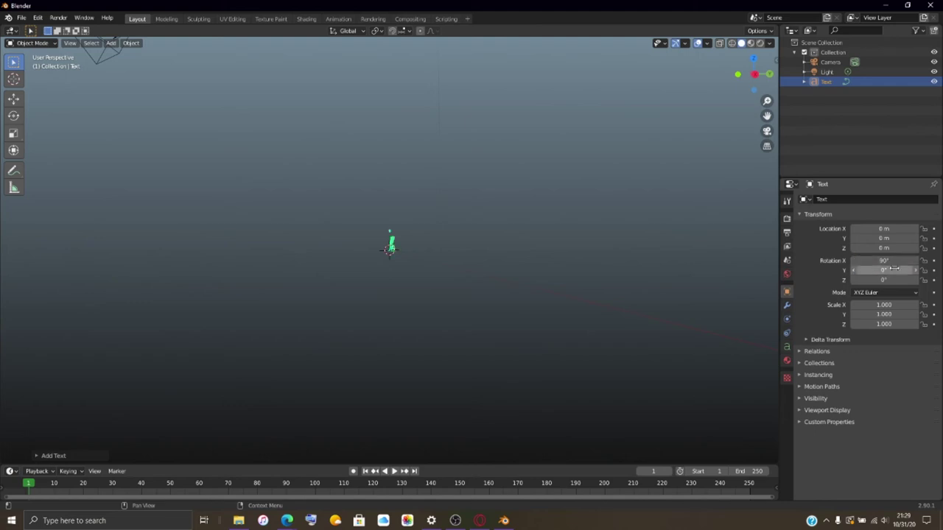
pyautogui.click(896, 261)
pyautogui.write('0')
pyautogui.press('Return')
# Try a 90° Y rotation on the text object and set it back to 0°.
pyautogui.click(876, 270)
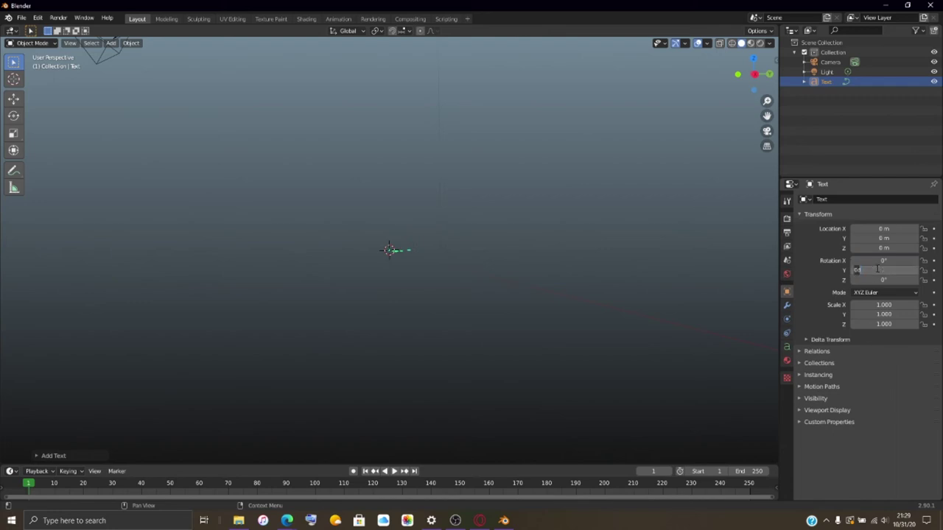
pyautogui.write('90')
pyautogui.press('Return')
pyautogui.click(875, 269)
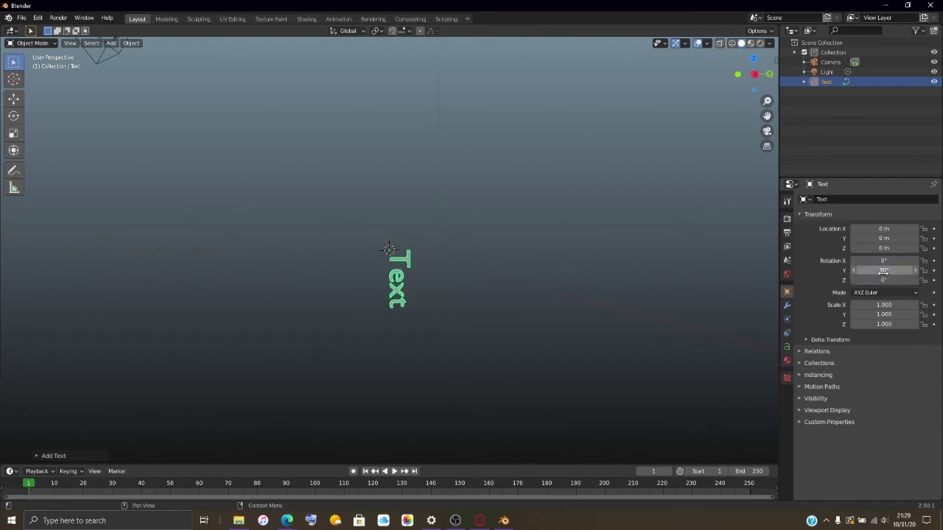
pyautogui.write('0')
pyautogui.press('Return')
# Try a 90° Z rotation on the text object and set it back to 0°.
pyautogui.click(883, 280)
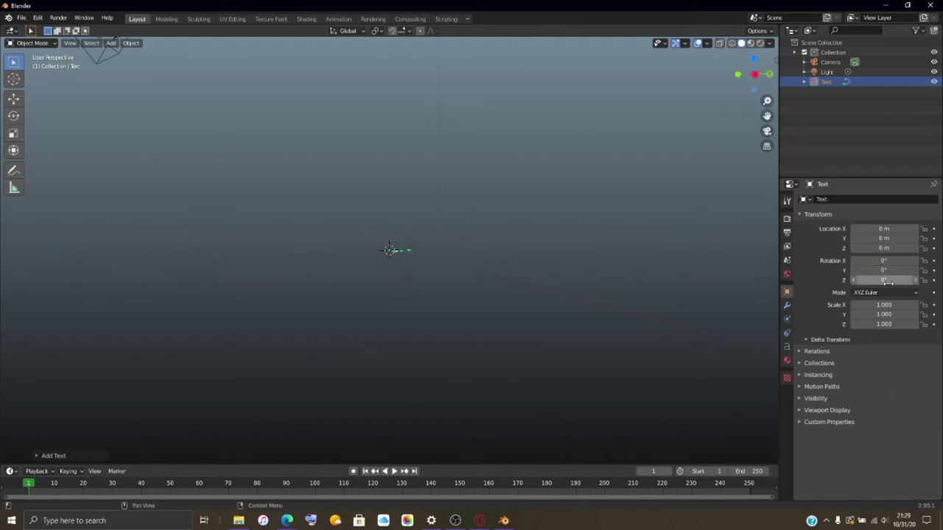
pyautogui.write('90')
pyautogui.press('Return')
pyautogui.click(885, 279)
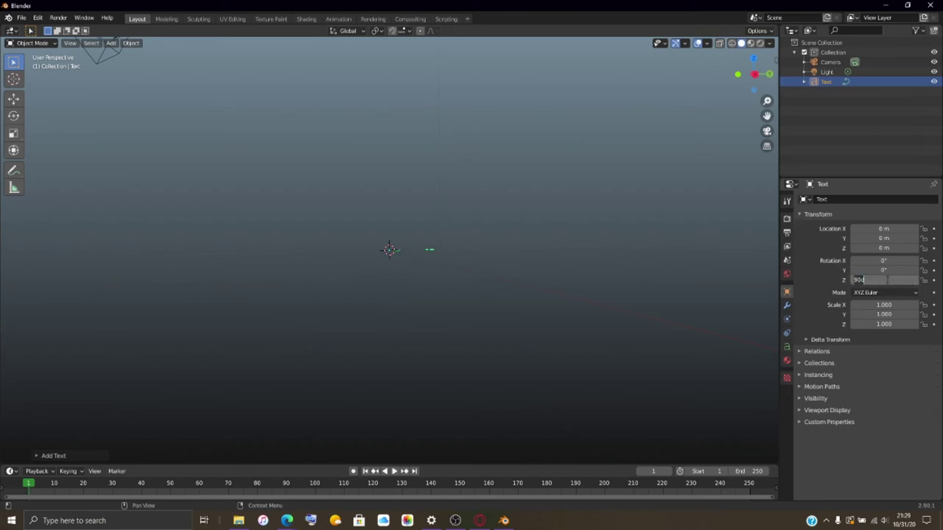
pyautogui.write('0')
pyautogui.press('Return')
# Try combining 90° Y and 90° X rotations on the text object and return both to 0°.
pyautogui.click(892, 271)
pyautogui.write('9')
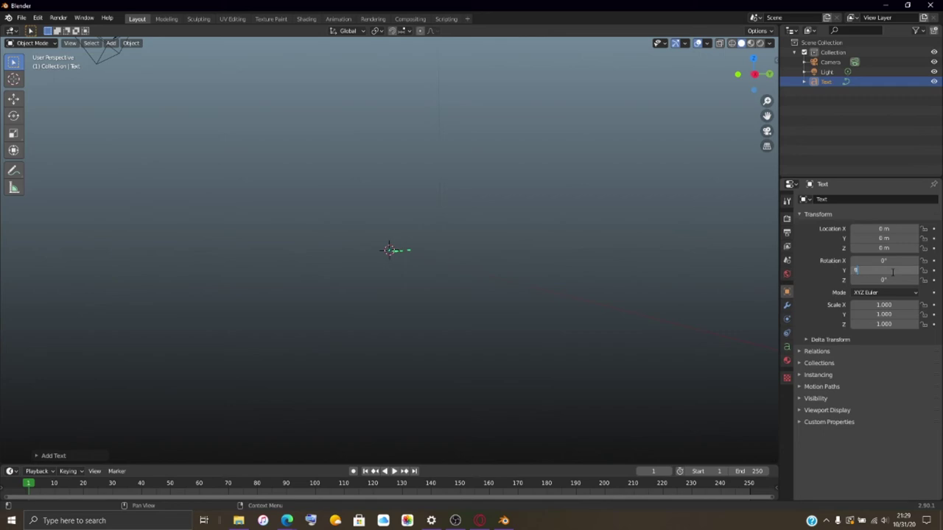
pyautogui.write('0')
pyautogui.press('Return')
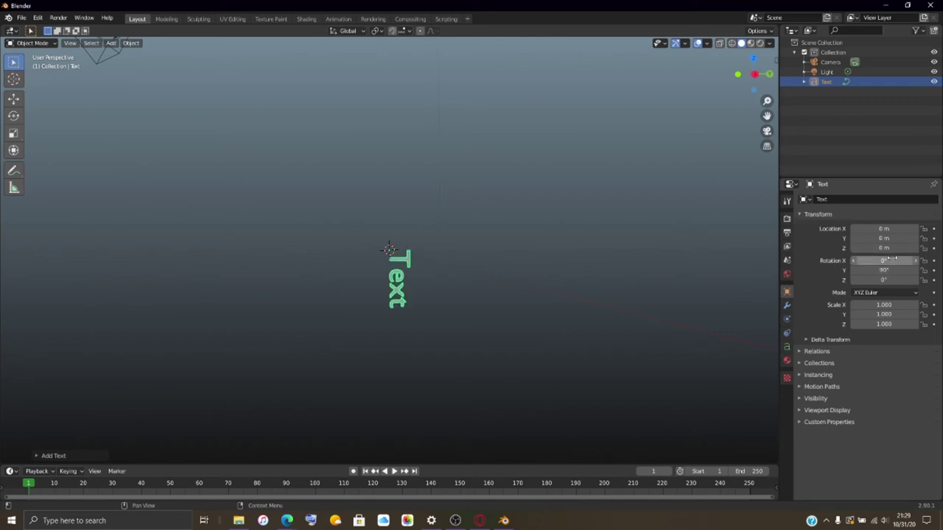
pyautogui.click(886, 260)
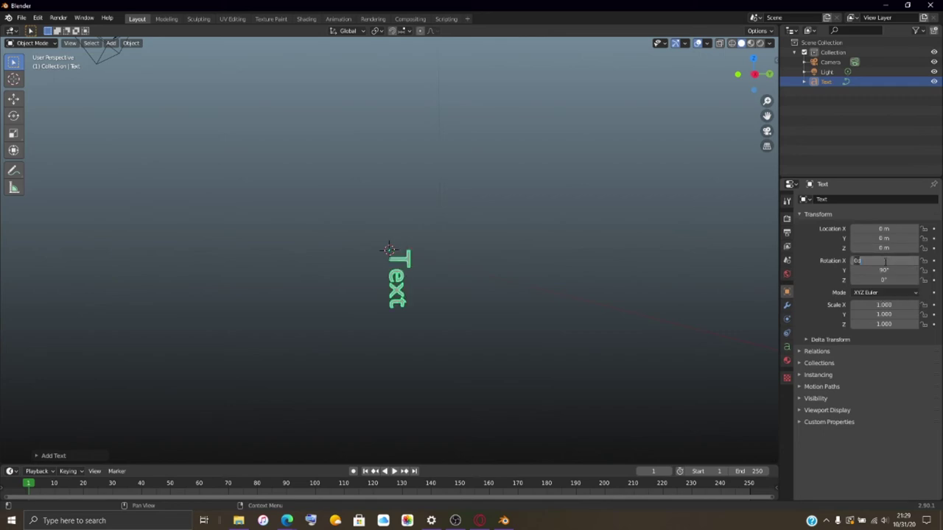
pyautogui.write('90')
pyautogui.press('Return')
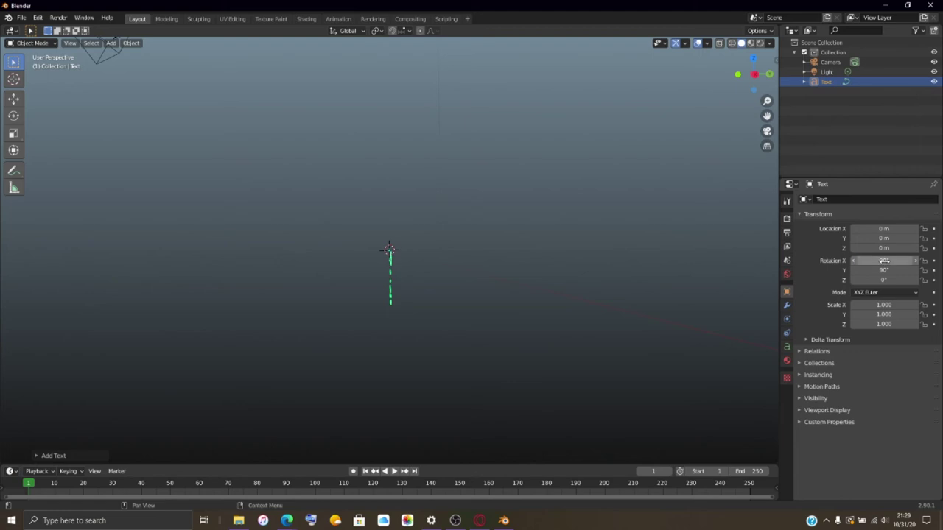
pyautogui.click(885, 260)
pyautogui.write('deg')
pyautogui.press('Return')
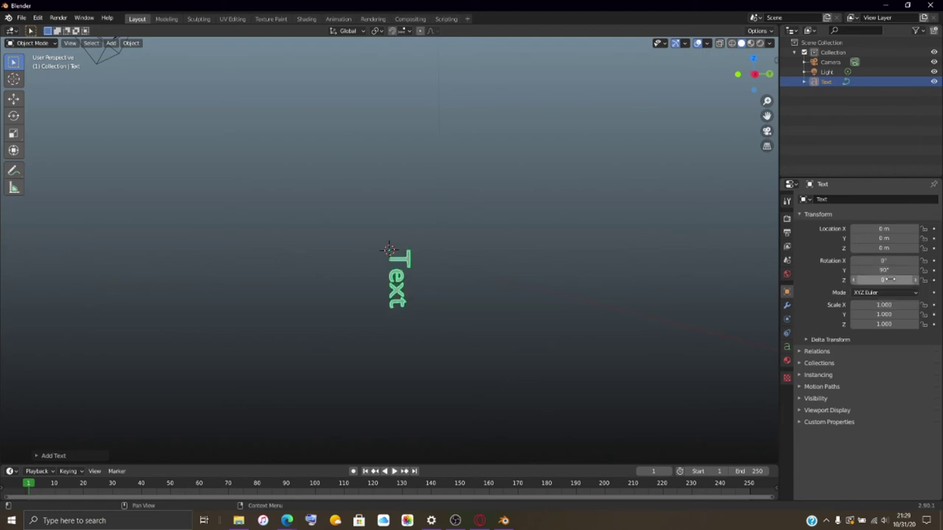
pyautogui.click(888, 270)
pyautogui.write('0')
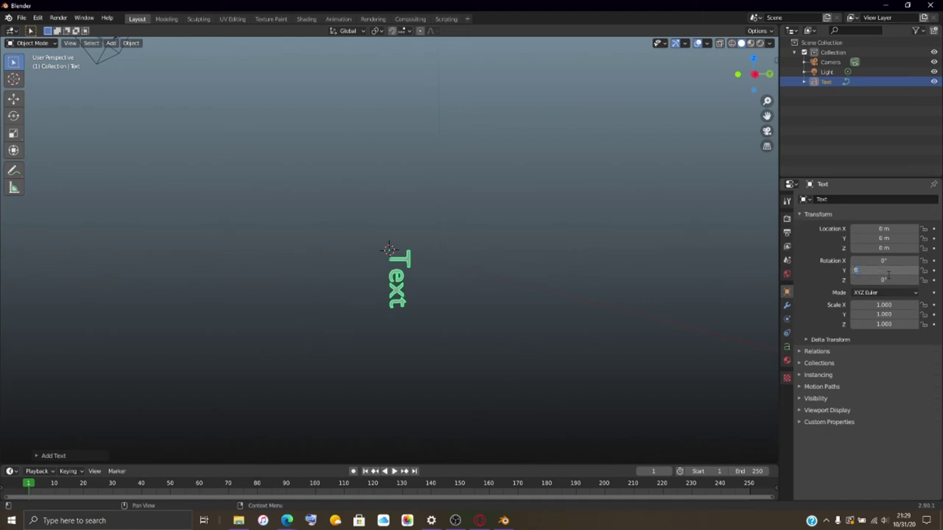
pyautogui.press('Return')
# Try adjusting the text object's rotation freehand on several axes and undo the changes.
pyautogui.moveTo(884, 261); pyautogui.dragTo(872, 280)
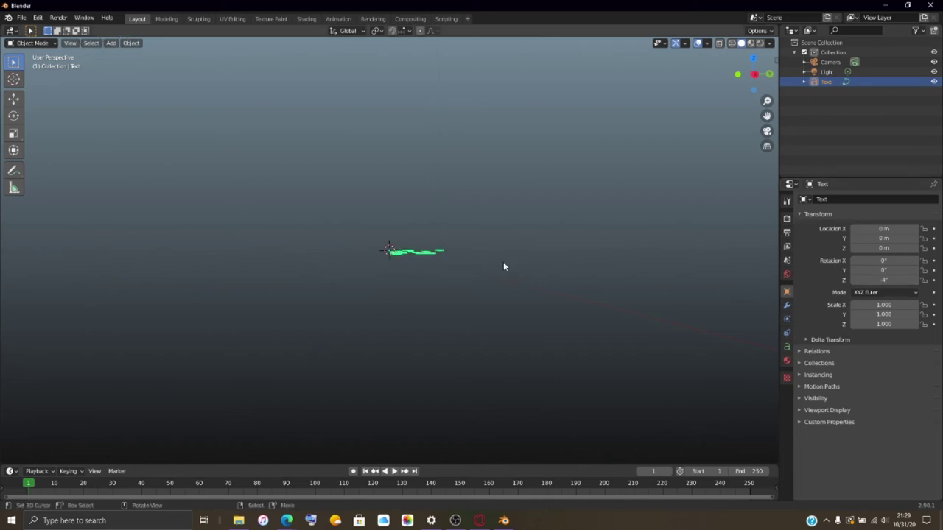
pyautogui.hotkey('ctrl', 'z')
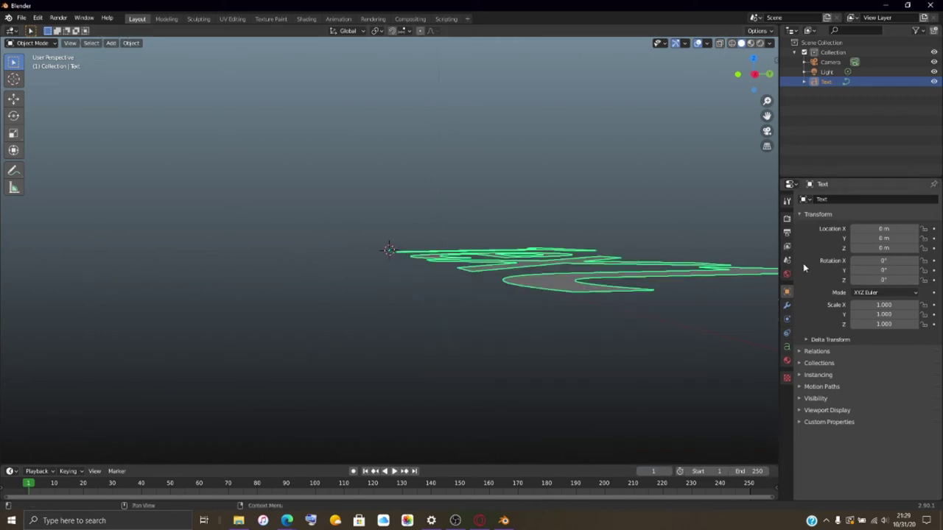
pyautogui.moveTo(883, 270)
pyautogui.mouseDown()
pyautogui.moveTo(913, 271)
pyautogui.moveTo(892, 261)
pyautogui.mouseUp()
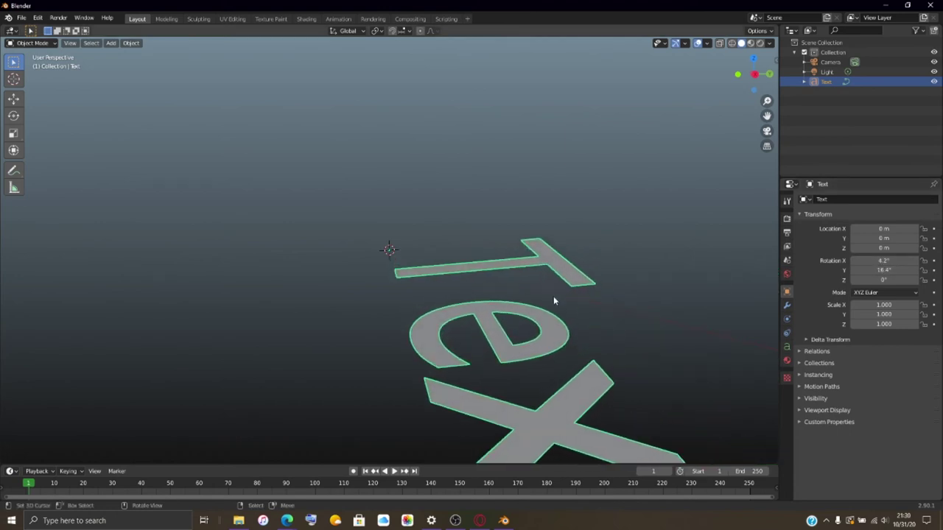
pyautogui.hotkey('ctrl', 'z')
pyautogui.hotkey('ctrl', 'z')
# Switch to the front orthographic view and set the text object's X rotation to 90° so it stands upright.
pyautogui.press('KP_5')
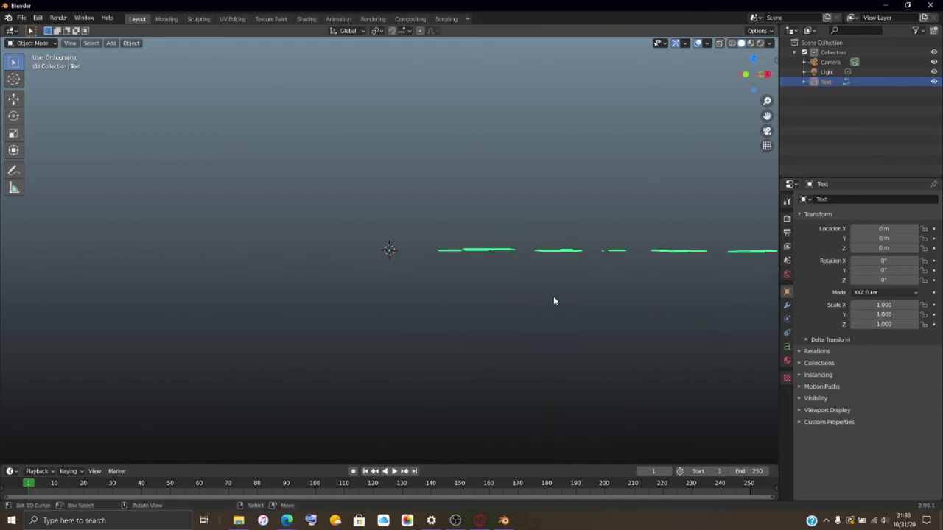
pyautogui.press('KP_1')
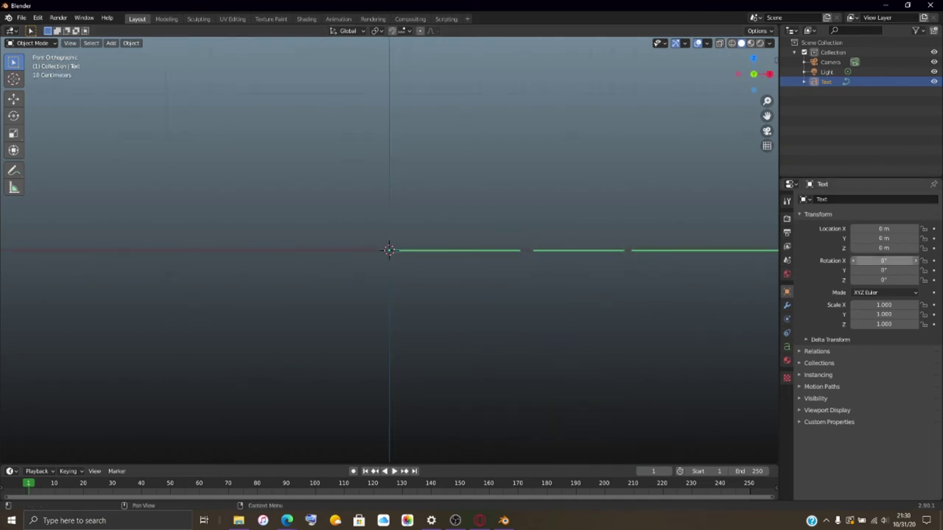
pyautogui.moveTo(884, 260); pyautogui.dragTo(925, 261)
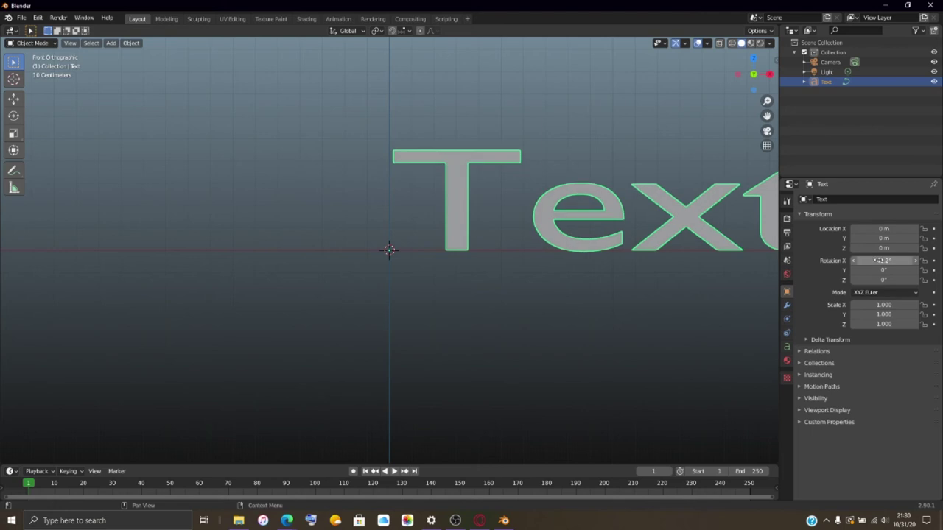
pyautogui.click(879, 260)
pyautogui.write('90')
pyautogui.press('Return')
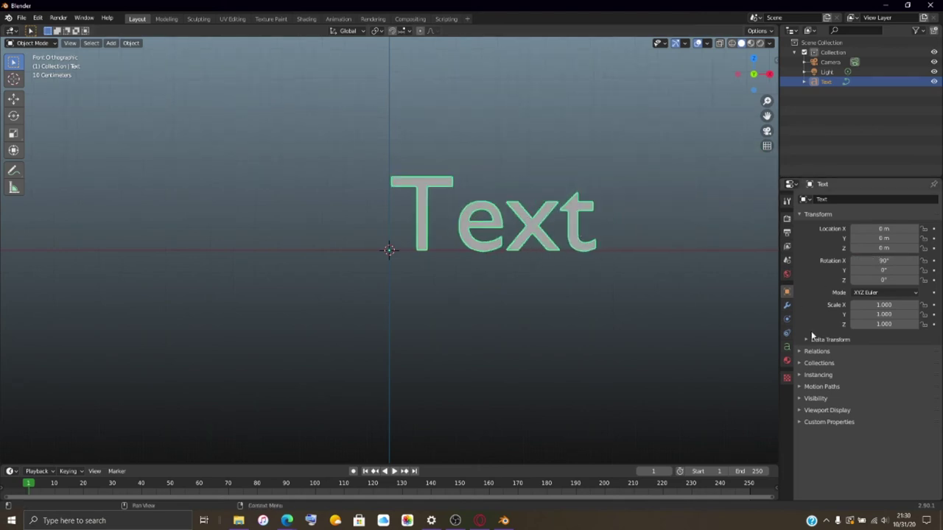
# Set the text object's paragraph alignment to Justify horizontally and Center vertically.
pyautogui.click(787, 346)
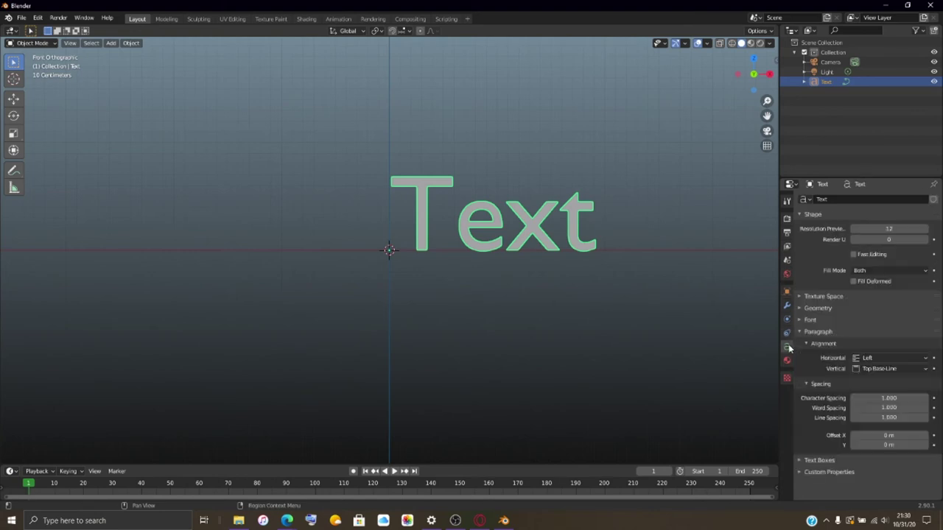
pyautogui.click(884, 358)
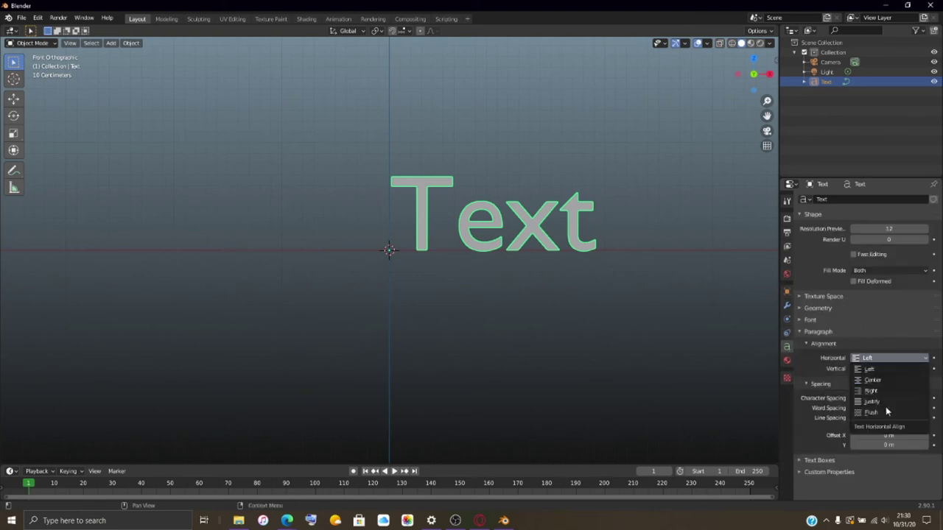
pyautogui.click(883, 401)
pyautogui.click(885, 368)
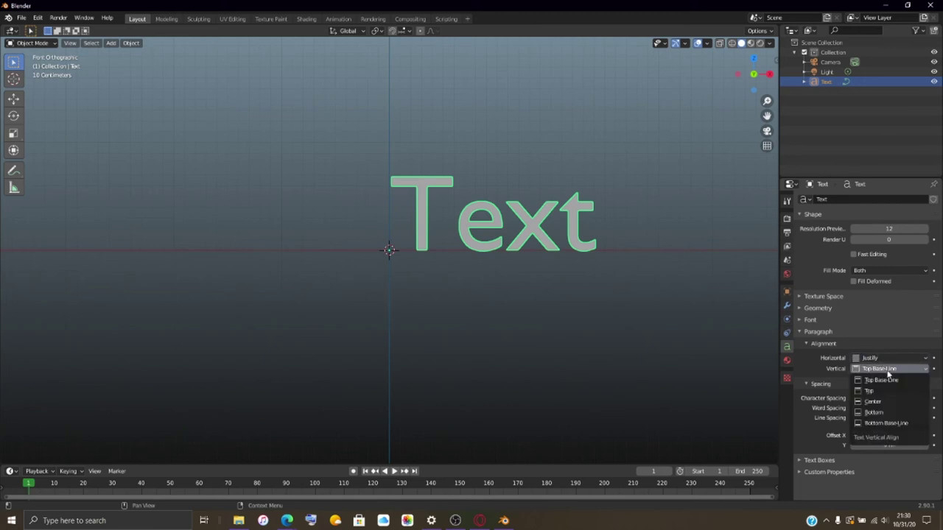
pyautogui.click(889, 401)
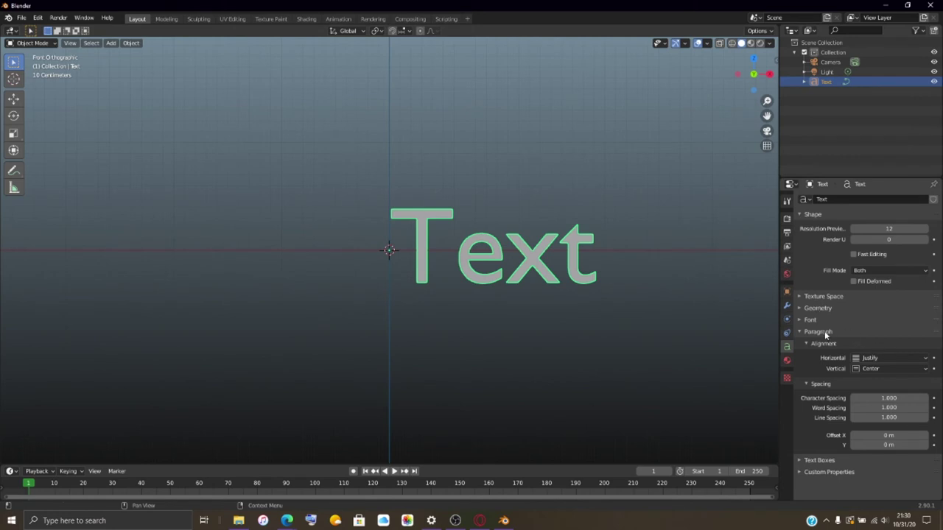
# Expand the text object's Texture Space, Geometry and Font settings.
pyautogui.click(803, 295)
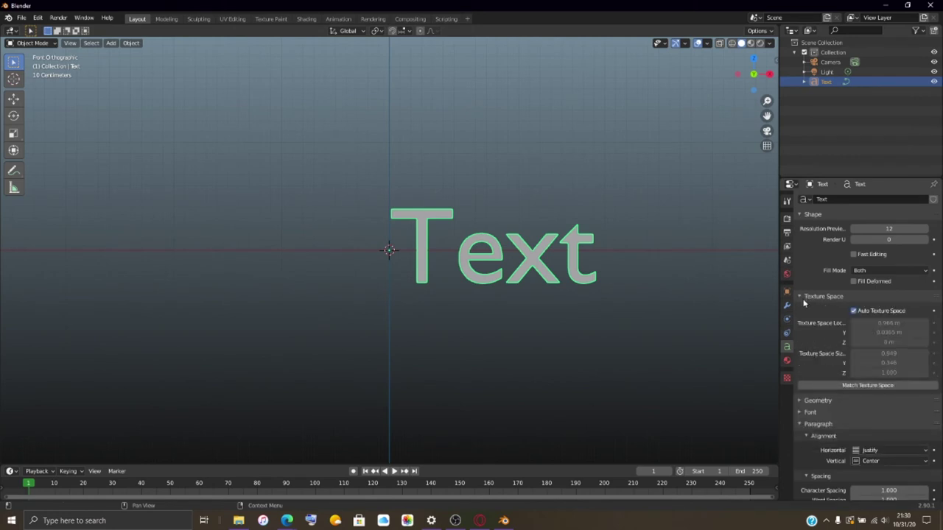
pyautogui.click(801, 404)
pyautogui.scroll(-3, 801, 405)
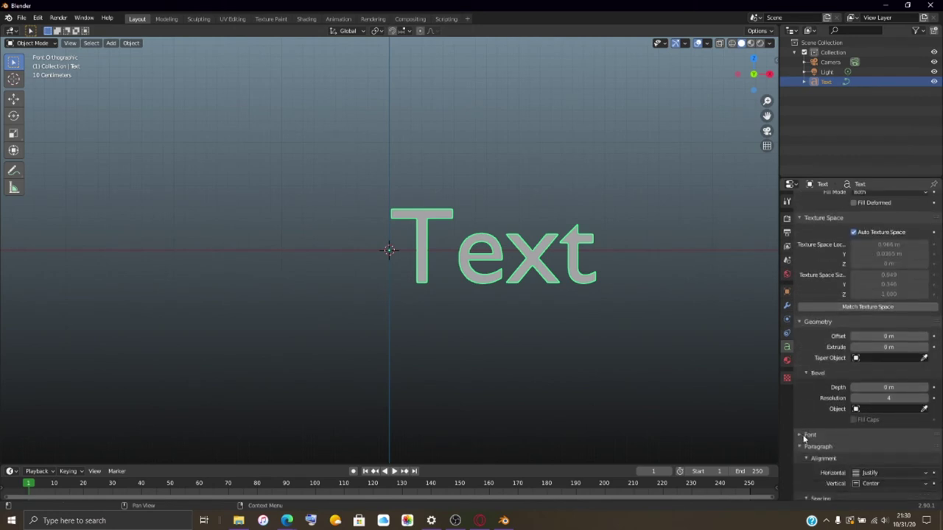
pyautogui.click(804, 440)
pyautogui.scroll(-4, 806, 449)
pyautogui.scroll(-3, 808, 451)
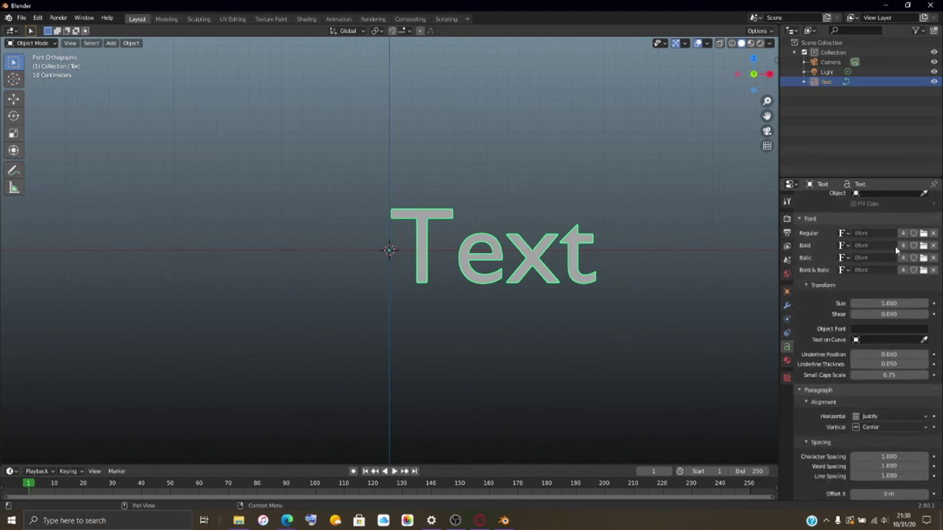
# Load LinLibertine_DR_G.ttf from the Windows Fonts folder as the text object's regular font.
pyautogui.click(924, 234)
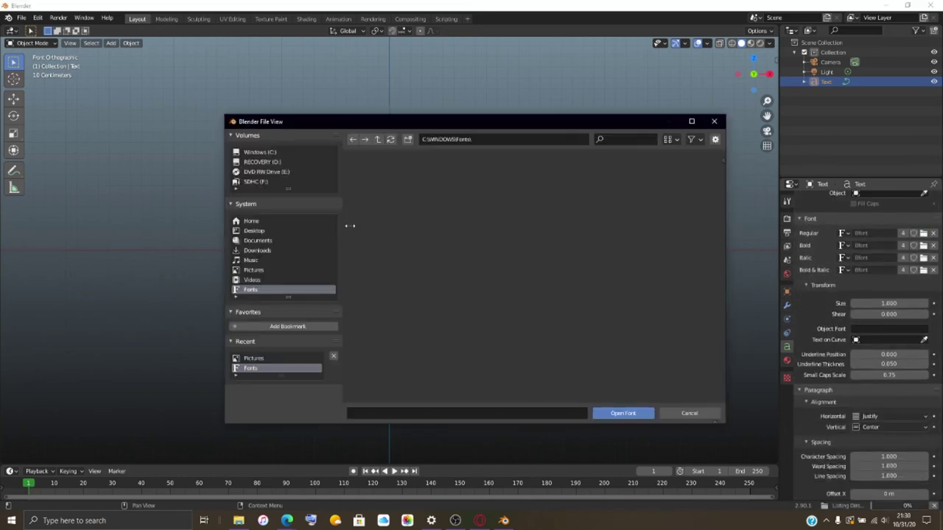
pyautogui.click(691, 120)
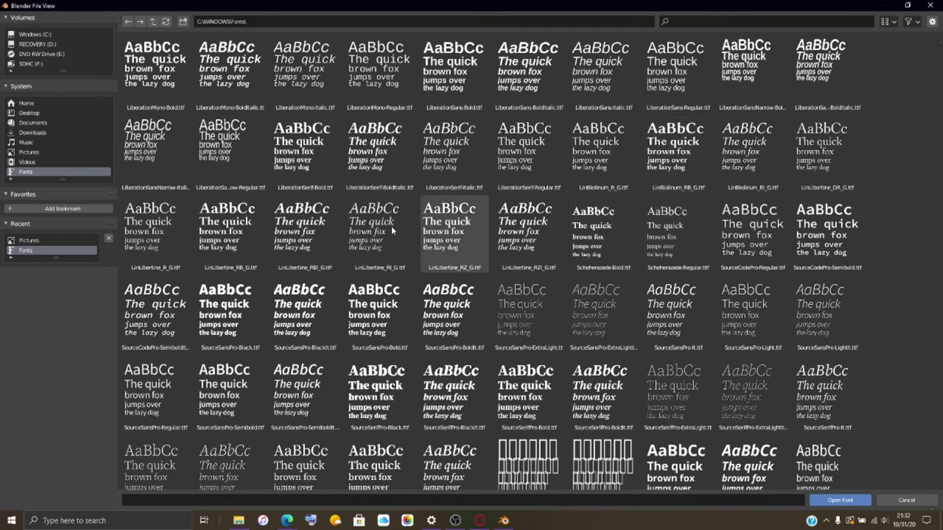
pyautogui.scroll(-3, 377, 243)
pyautogui.scroll(-3, 378, 243)
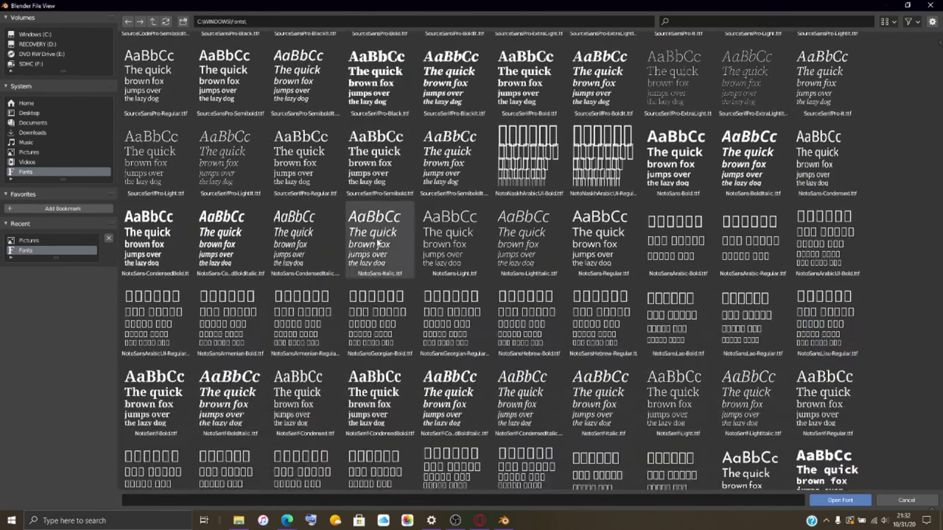
pyautogui.scroll(-1, 378, 243)
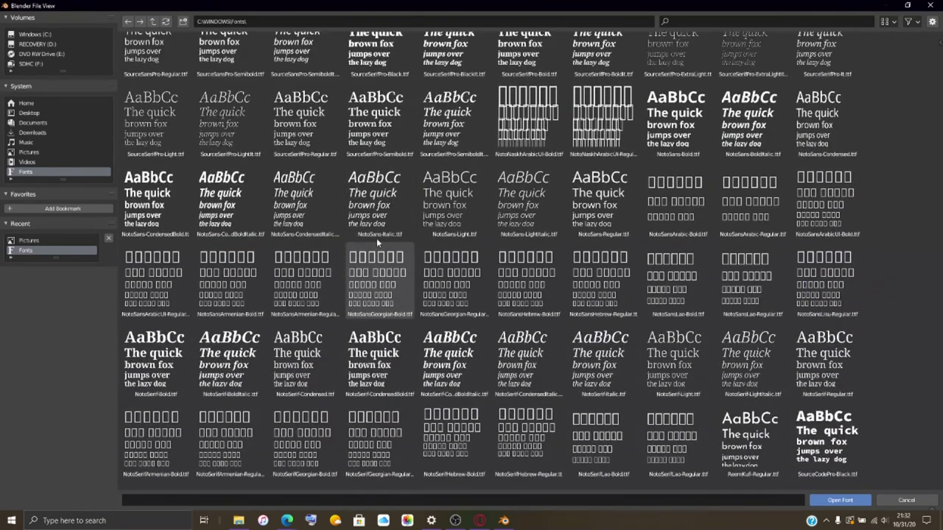
pyautogui.scroll(-1, 376, 237)
pyautogui.scroll(-10, 377, 238)
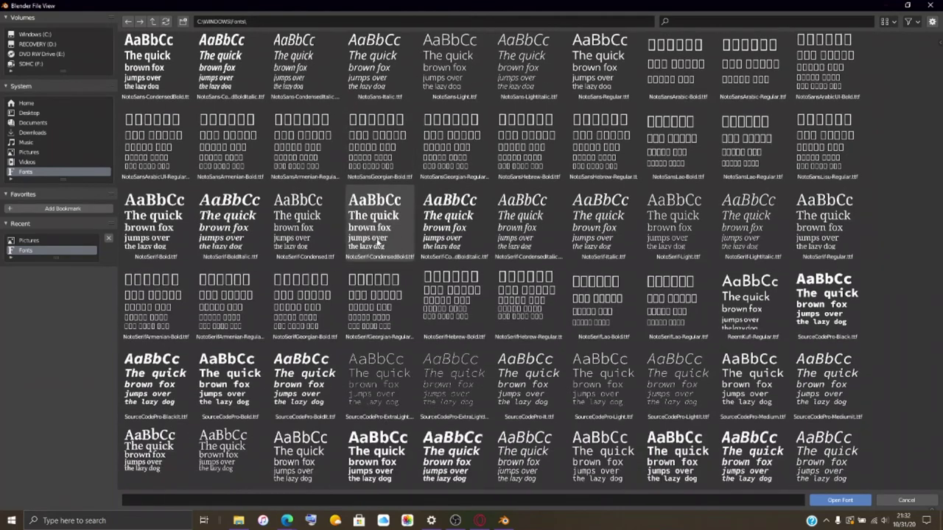
pyautogui.scroll(-10, 377, 242)
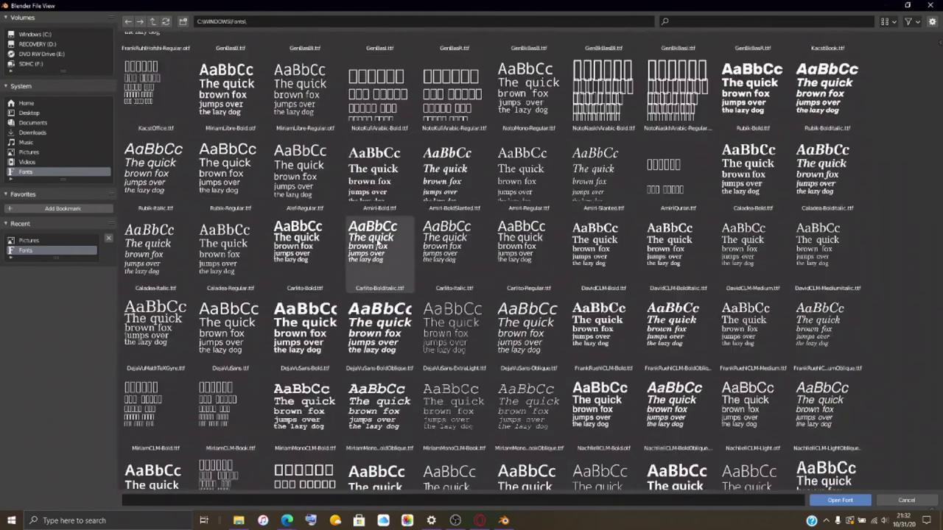
pyautogui.scroll(-10, 377, 241)
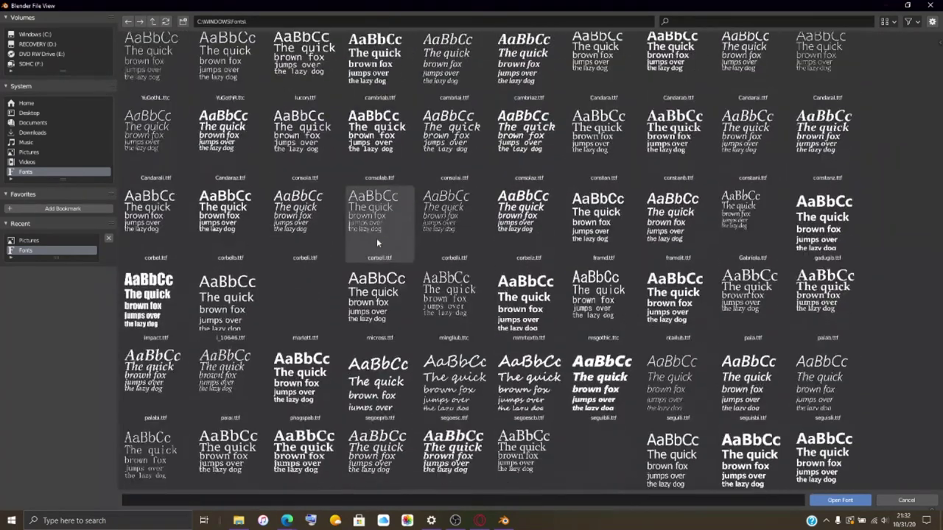
pyautogui.scroll(-5, 377, 243)
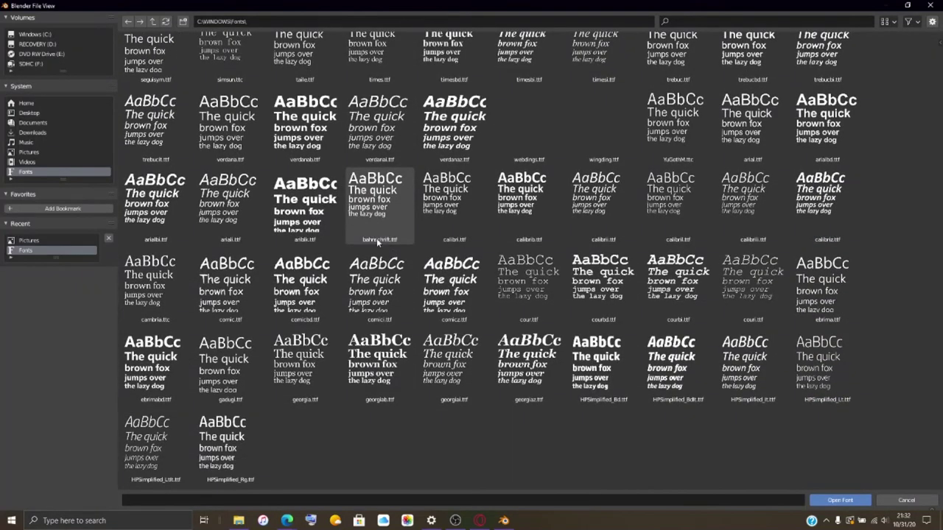
pyautogui.scroll(10, 377, 238)
pyautogui.scroll(10, 377, 243)
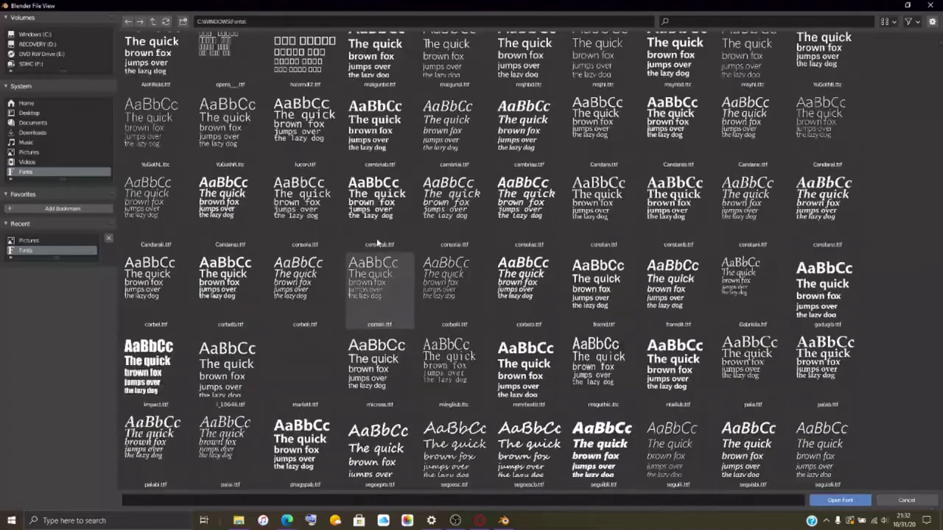
pyautogui.scroll(-10, 376, 238)
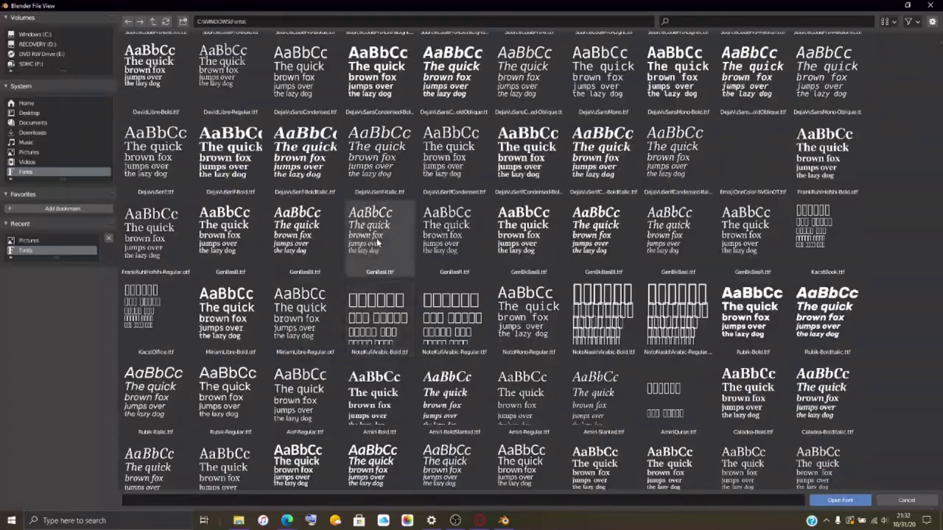
pyautogui.scroll(5, 377, 242)
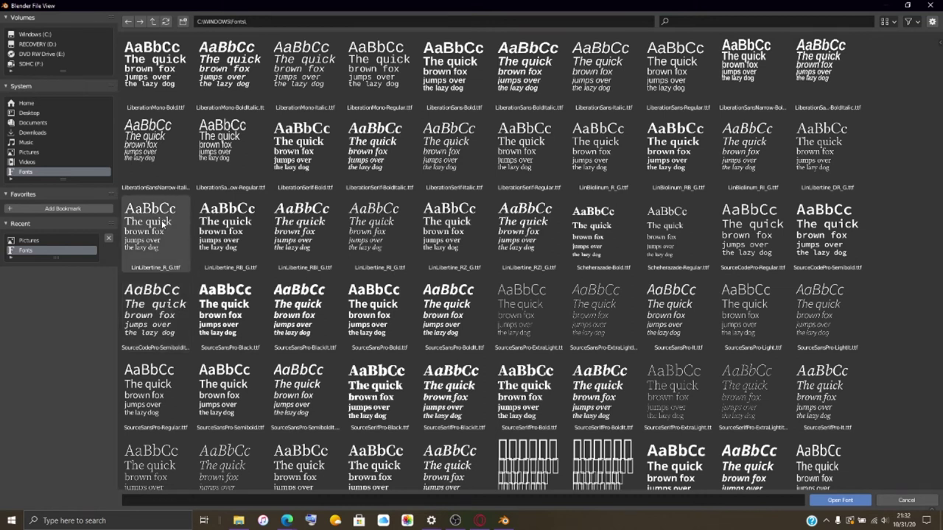
pyautogui.click(840, 140)
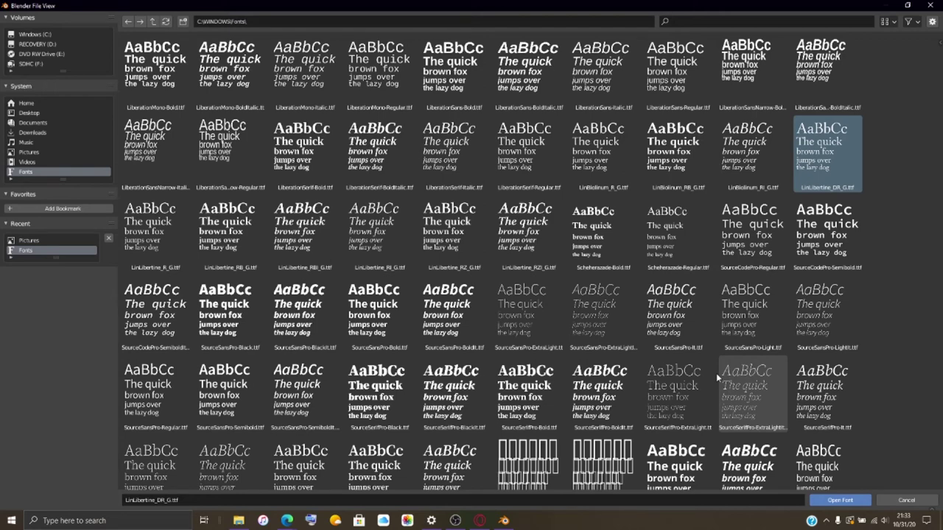
pyautogui.click(840, 501)
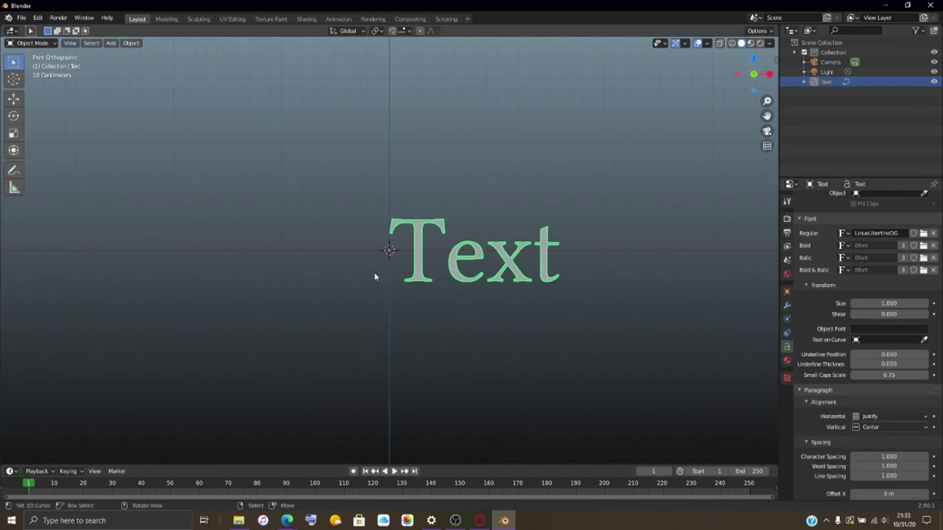
# Replace the default text with "Happy" on the first line and "Halloween!" on the second.
pyautogui.press('Tab')
pyautogui.press('BackSpace')
pyautogui.press('BackSpace')
pyautogui.press('BackSpace')
pyautogui.press('BackSpace')
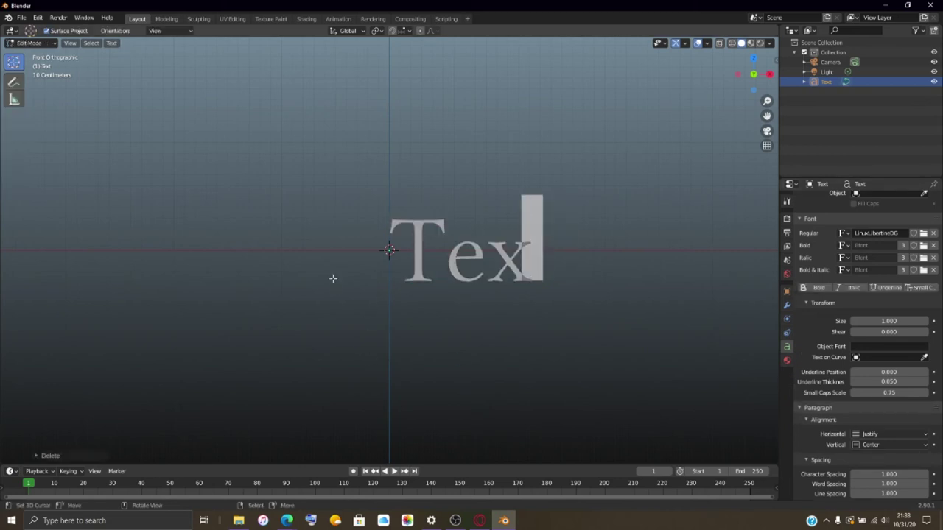
pyautogui.write('Ha')
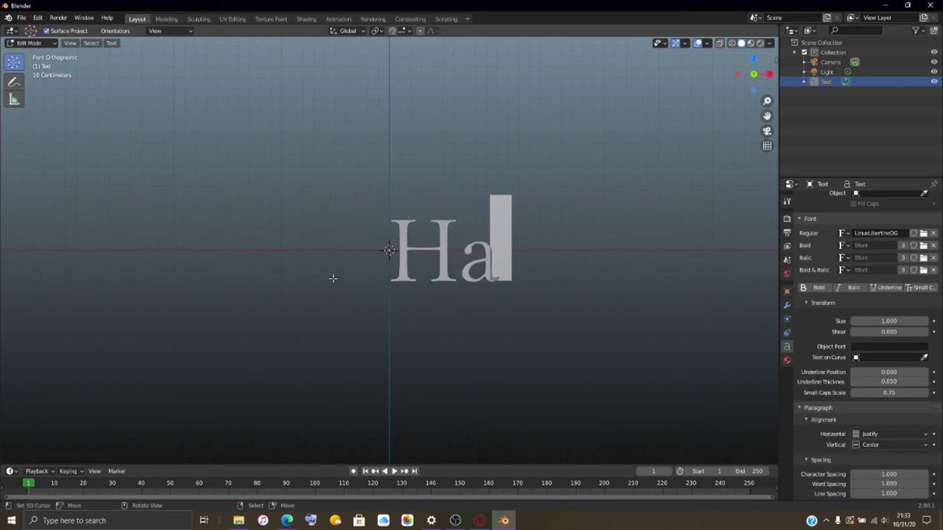
pyautogui.write('ppy')
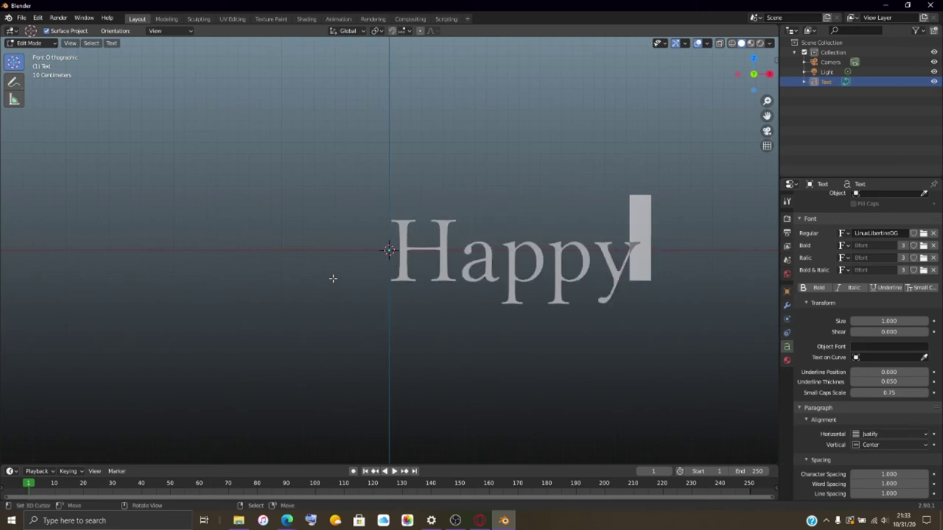
pyautogui.press('Return')
pyautogui.write('Hal')
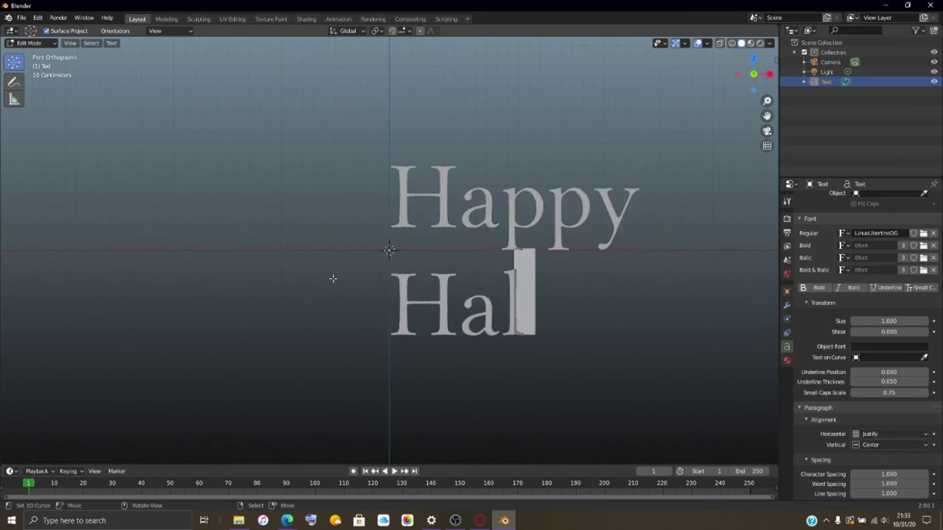
pyautogui.write('lowe')
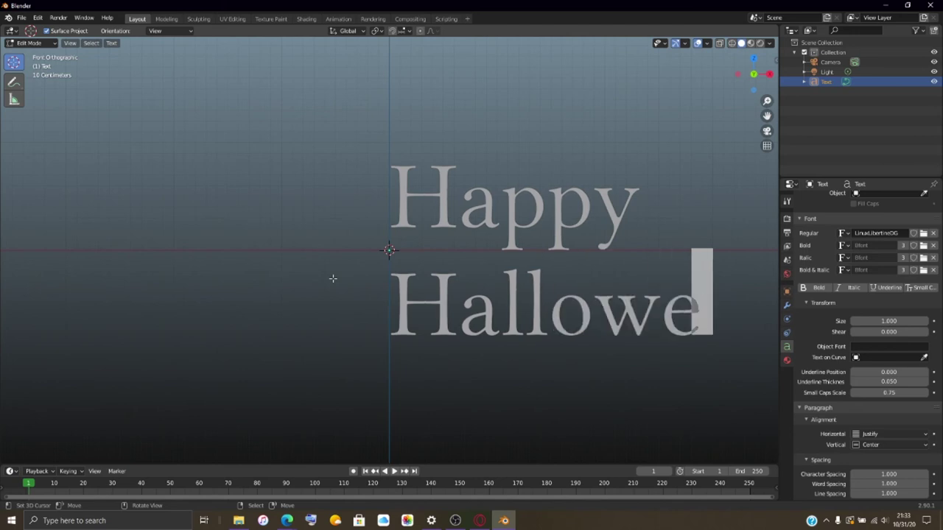
pyautogui.write('en')
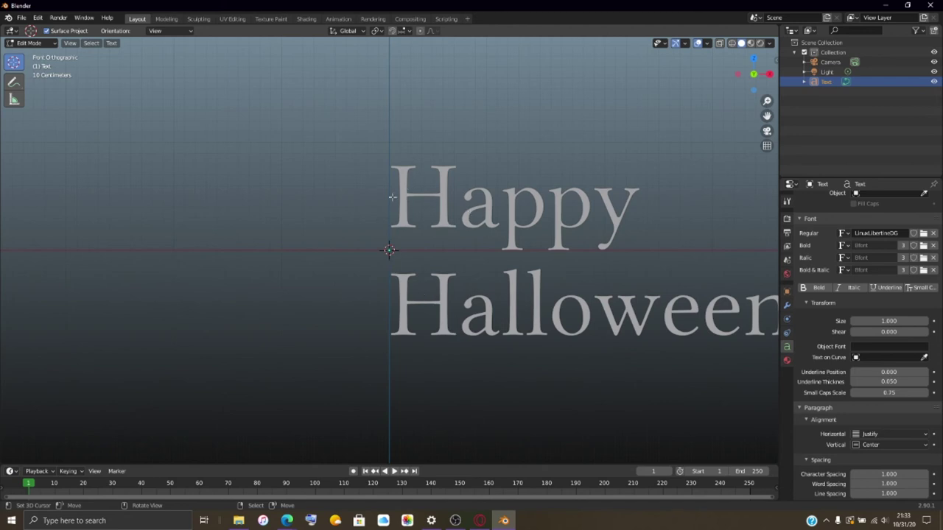
# Move the text cursor to the start of the first line and set the horizontal alignment to Center.
pyautogui.press('Up')
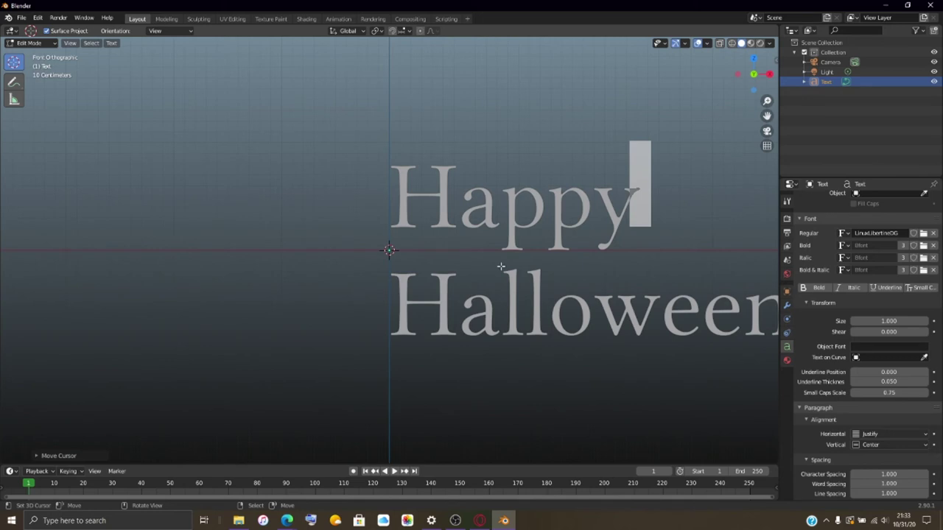
pyautogui.press('Left')
pyautogui.press('Left')
pyautogui.press('Left')
pyautogui.press('Left')
pyautogui.press('Left')
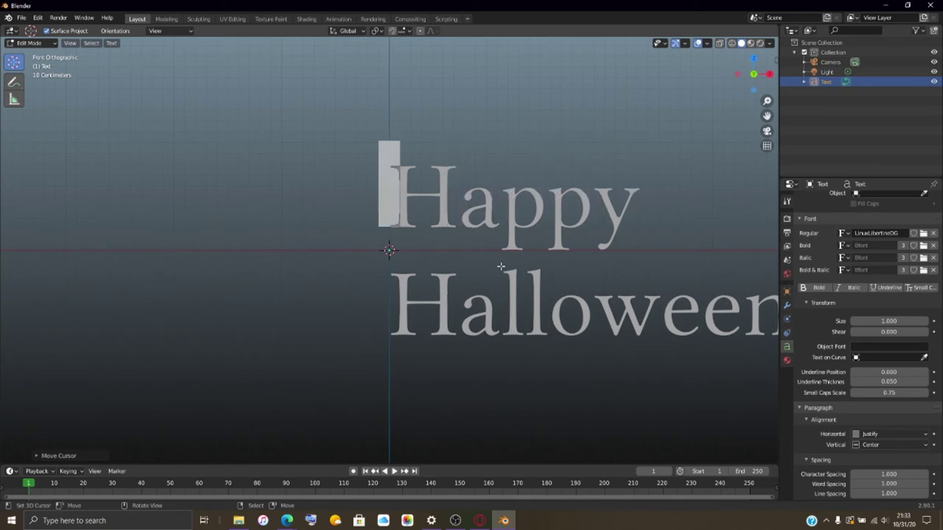
pyautogui.click(875, 436)
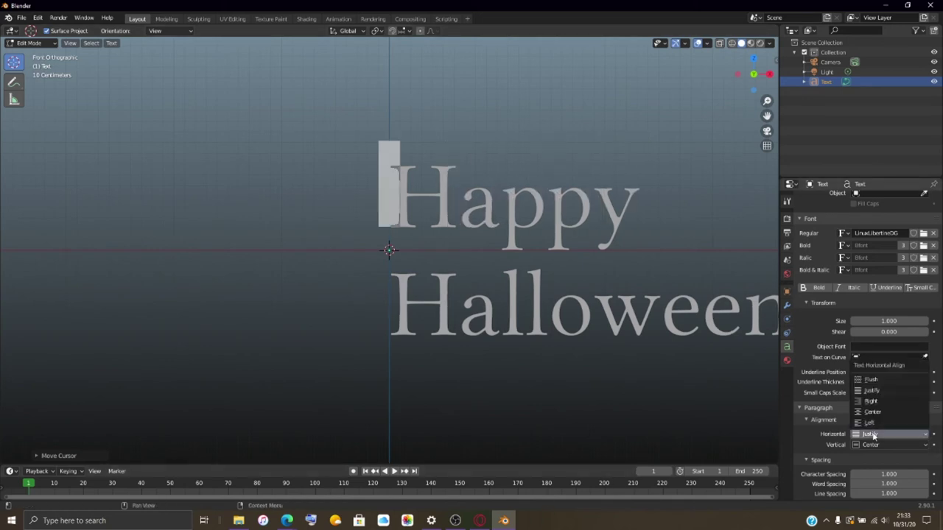
pyautogui.click(876, 410)
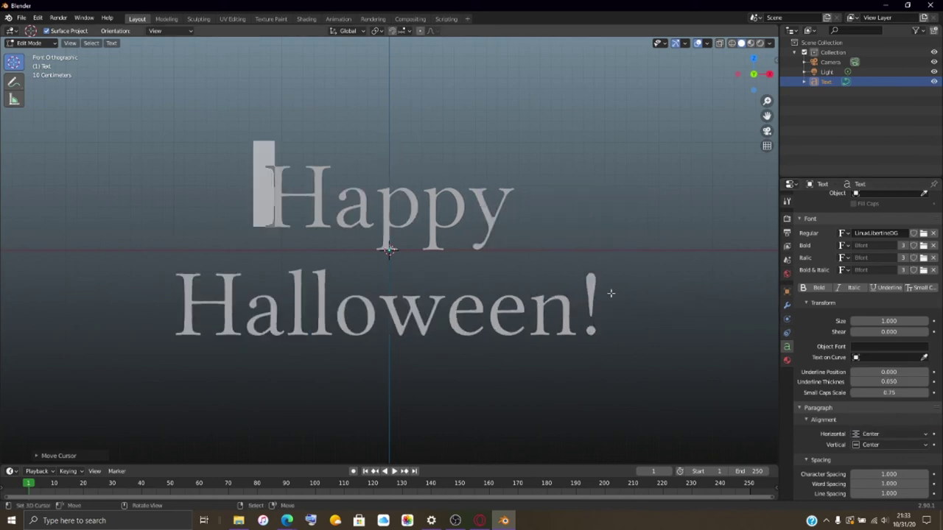
pyautogui.press('Down')
pyautogui.write('00')
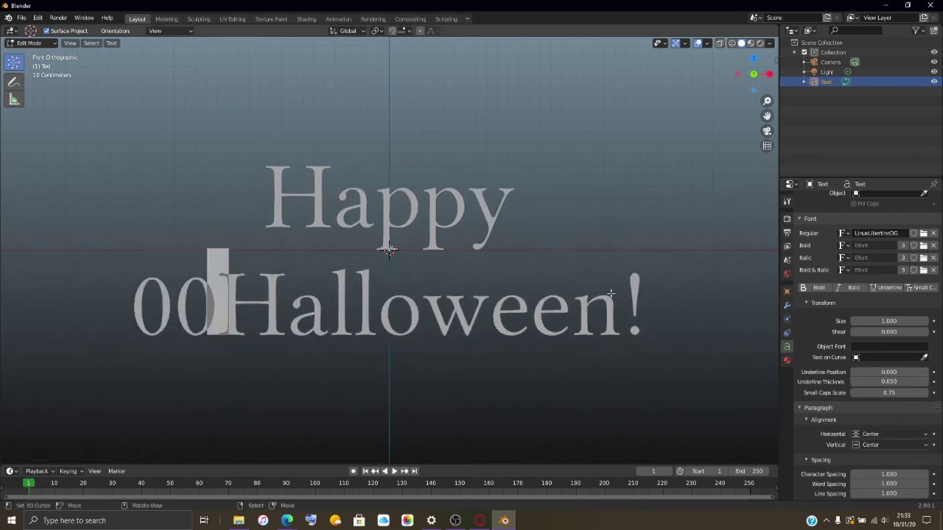
pyautogui.press('BackSpace')
pyautogui.press('BackSpace')
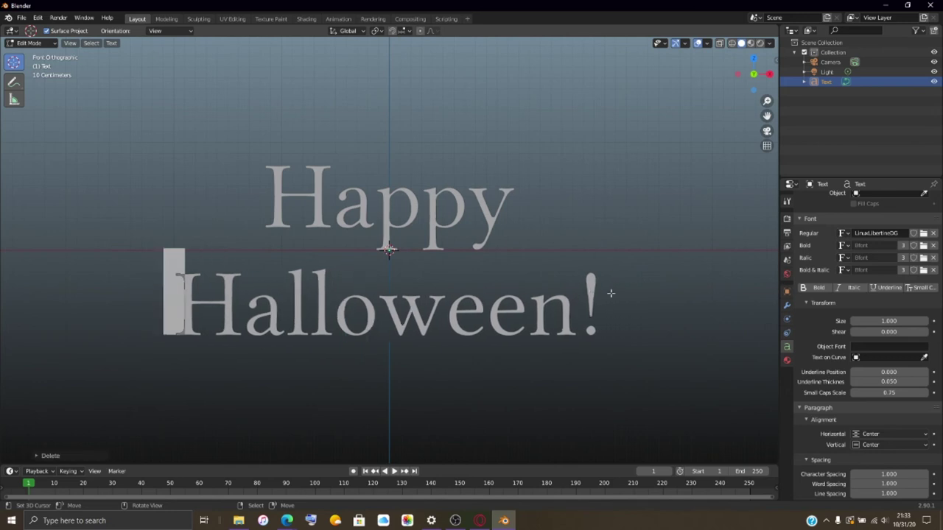
# Finish editing the text and add a new material to the text object.
pyautogui.press('Tab')
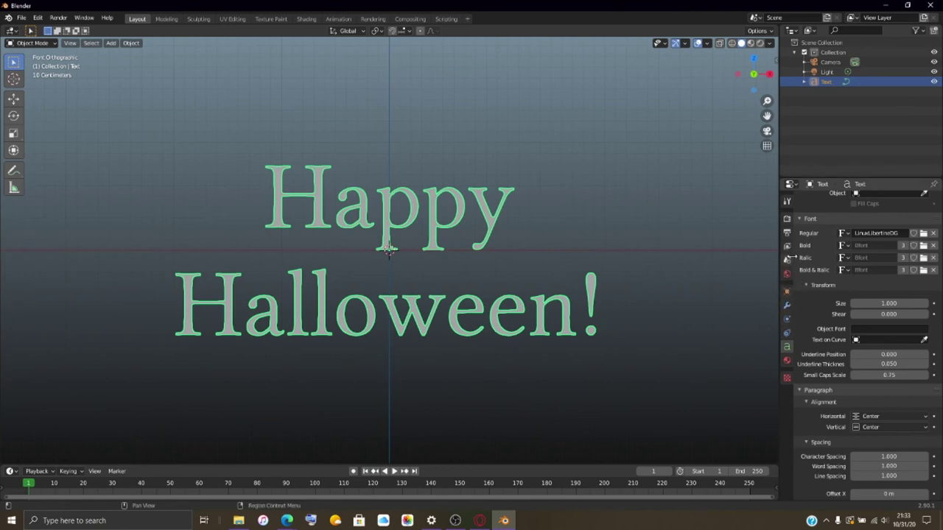
pyautogui.click(787, 361)
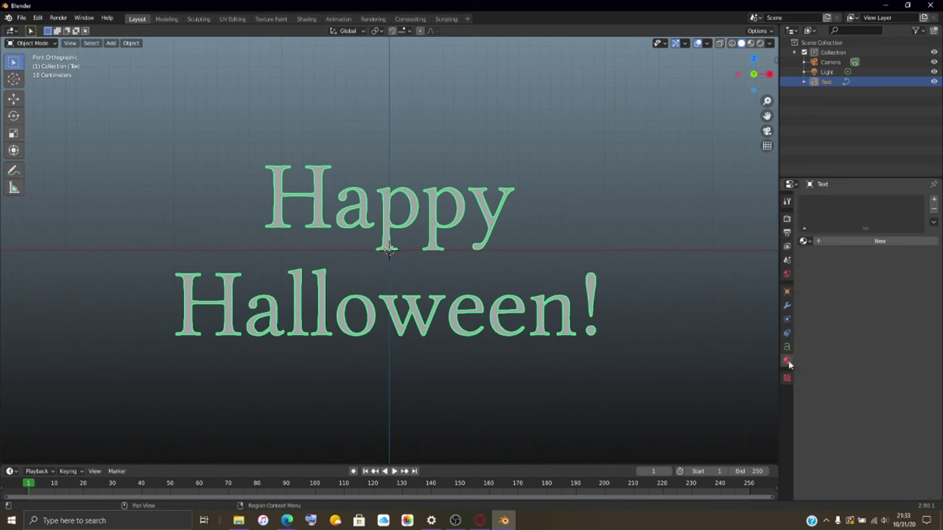
pyautogui.click(804, 241)
pyautogui.click(822, 243)
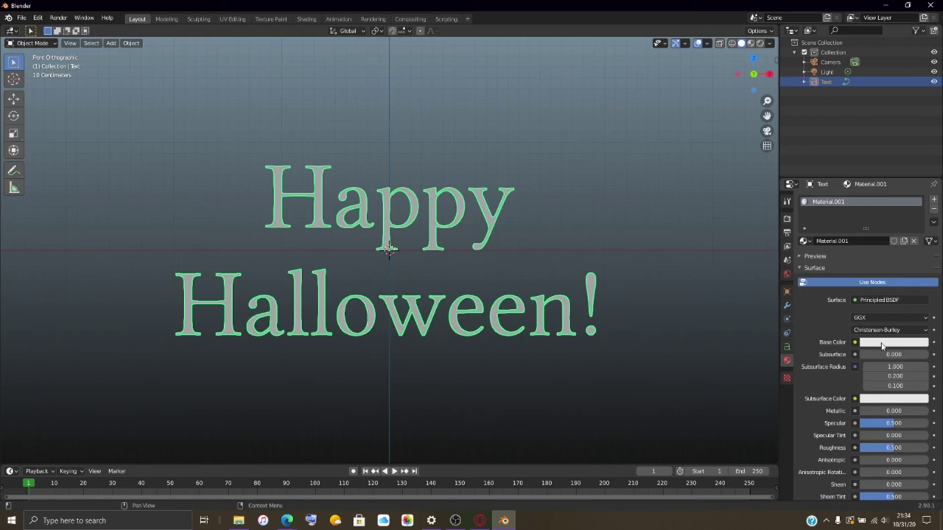
# Set the text material's base color to a dark red-orange with hue 0.041, saturation 1.000 and value 0.633.
pyautogui.click(882, 344)
pyautogui.click(864, 271)
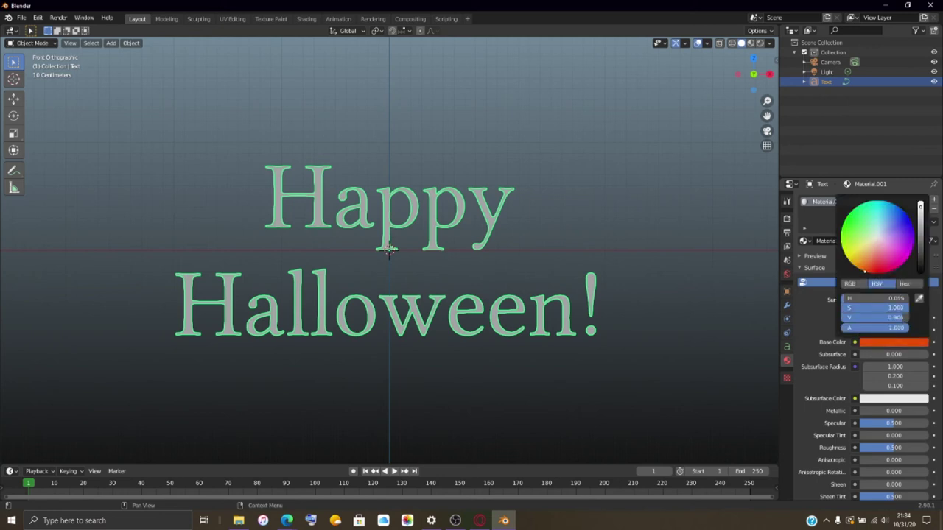
pyautogui.moveTo(910, 215)
pyautogui.mouseDown()
pyautogui.moveTo(908, 243)
pyautogui.moveTo(865, 271)
pyautogui.mouseUp()
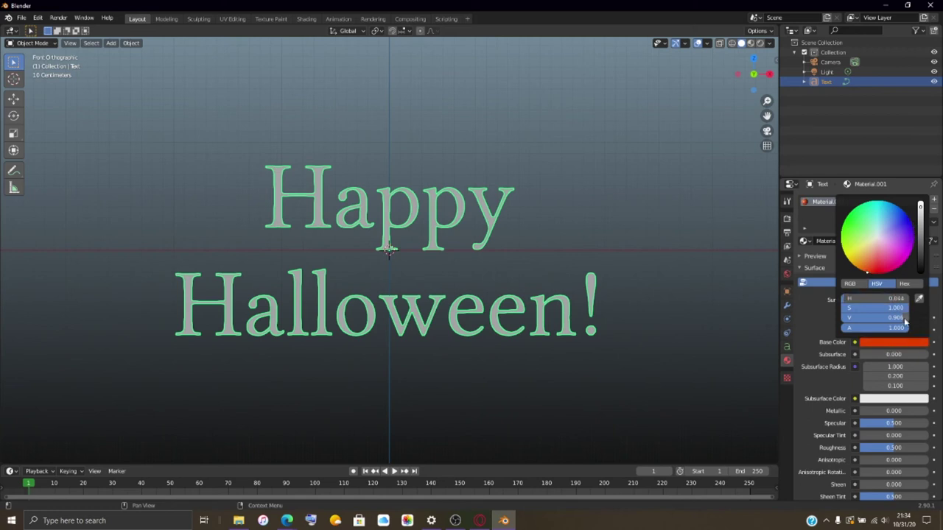
pyautogui.moveTo(906, 317); pyautogui.dragTo(928, 318)
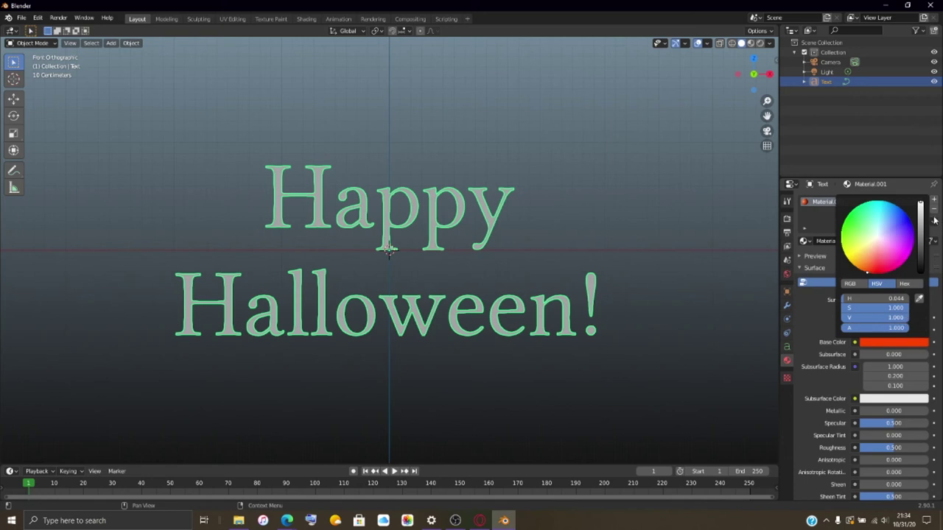
pyautogui.moveTo(847, 299); pyautogui.dragTo(825, 299)
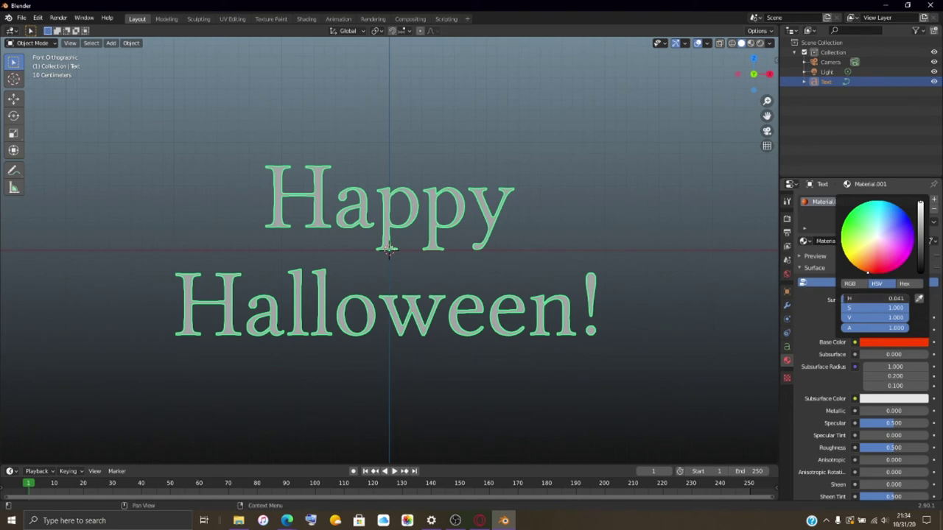
pyautogui.moveTo(876, 298)
pyautogui.mouseDown()
pyautogui.moveTo(887, 298)
pyautogui.moveTo(875, 298)
pyautogui.mouseUp()
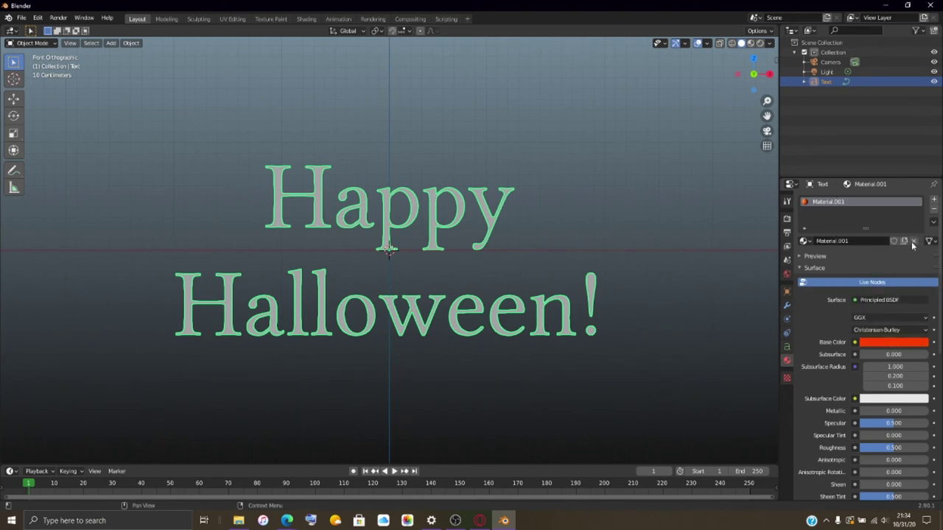
pyautogui.click(910, 344)
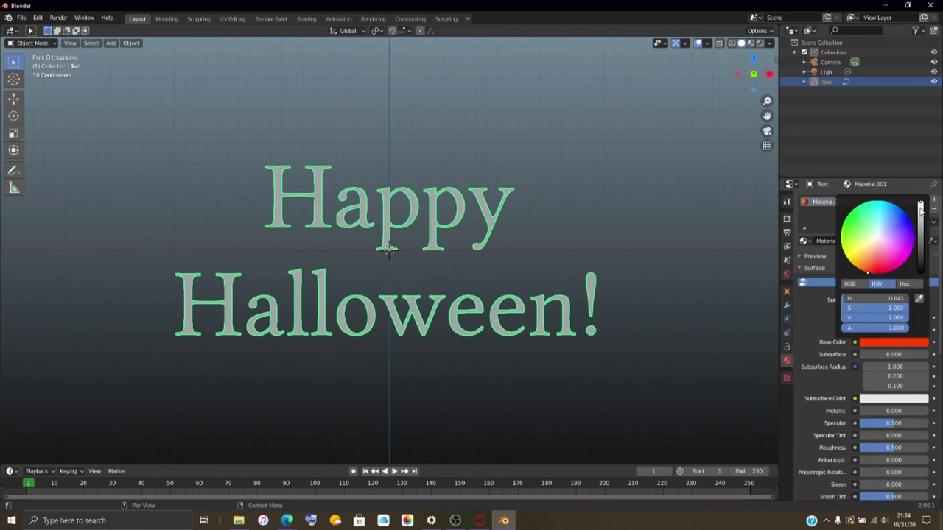
pyautogui.moveTo(920, 213); pyautogui.dragTo(920, 226)
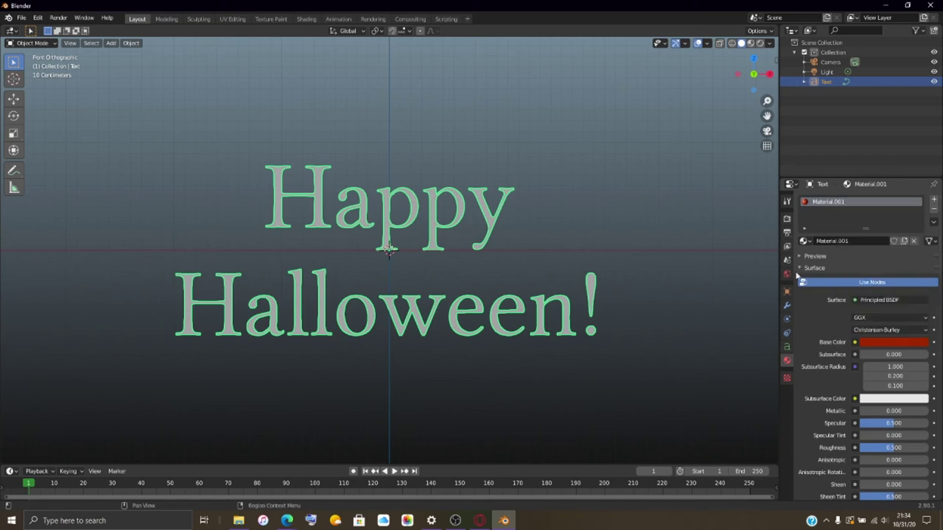
pyautogui.scroll(-4, 816, 302)
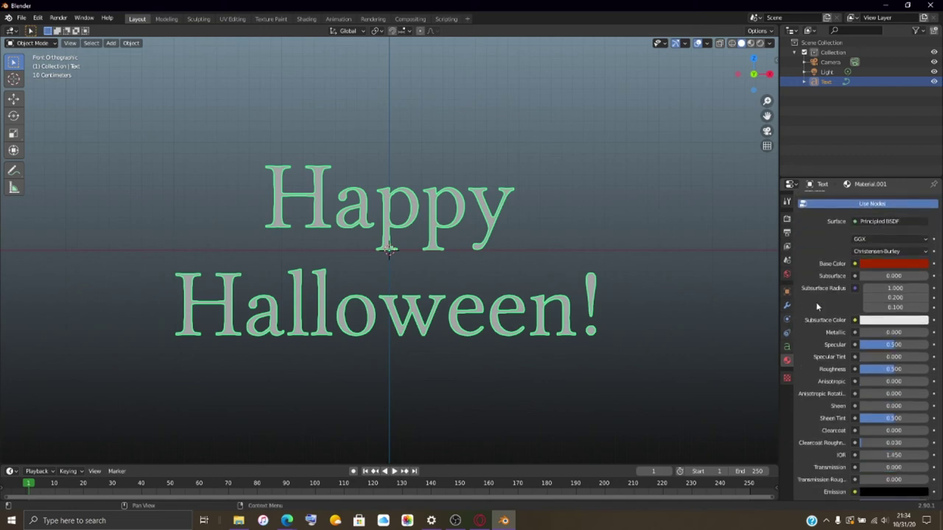
pyautogui.scroll(-10, 817, 307)
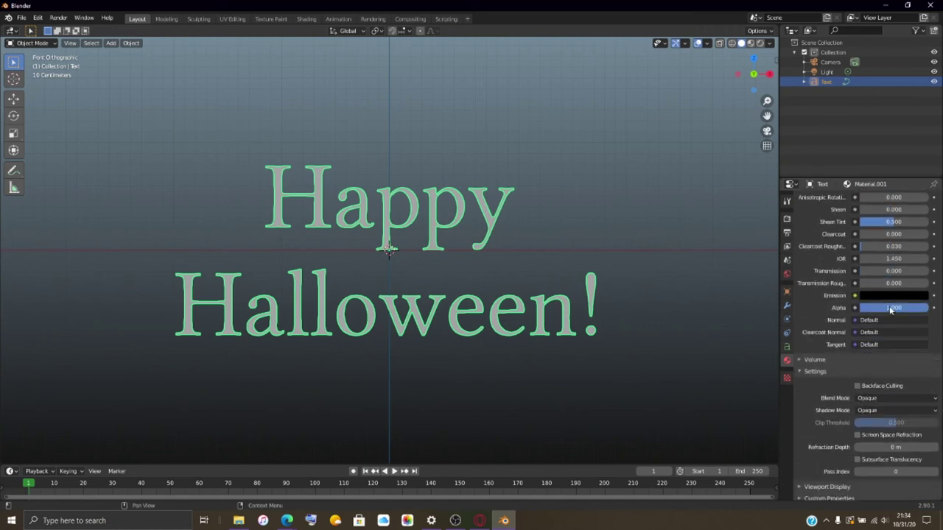
pyautogui.scroll(15, 838, 305)
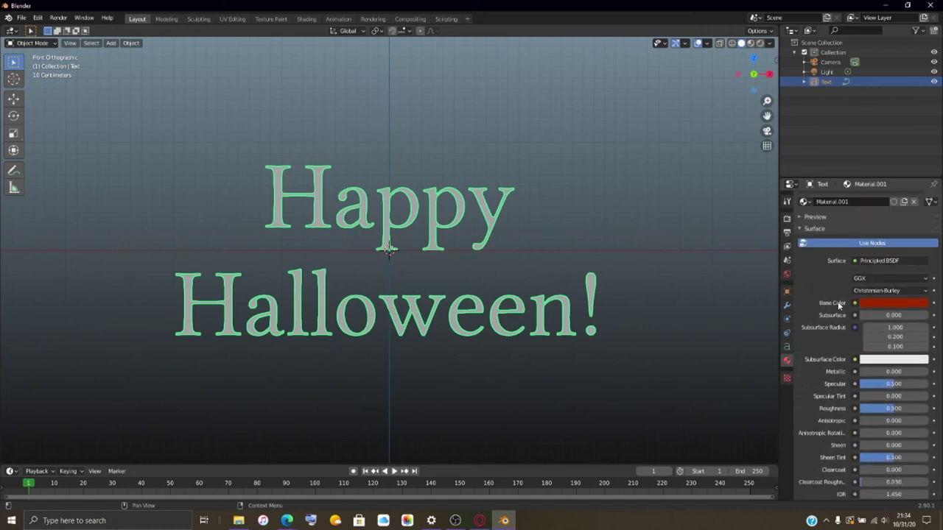
pyautogui.scroll(-13, 838, 304)
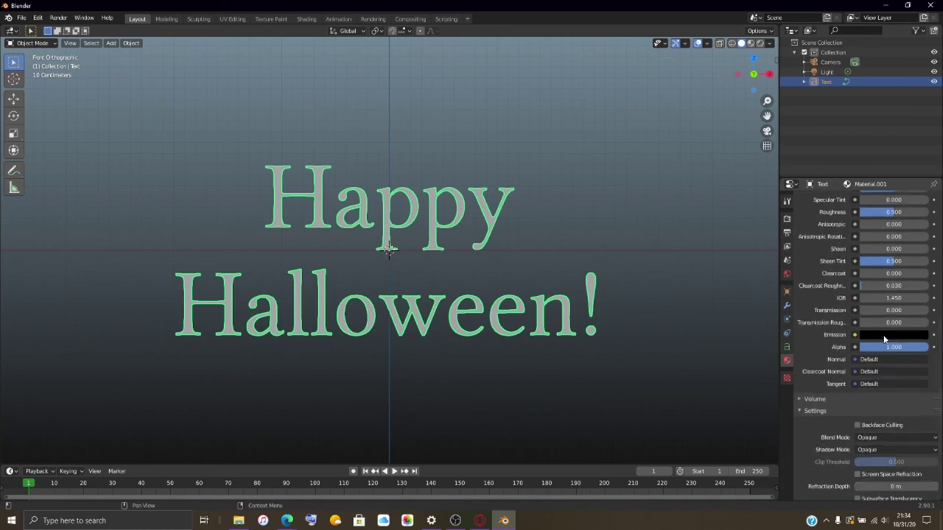
pyautogui.click(854, 335)
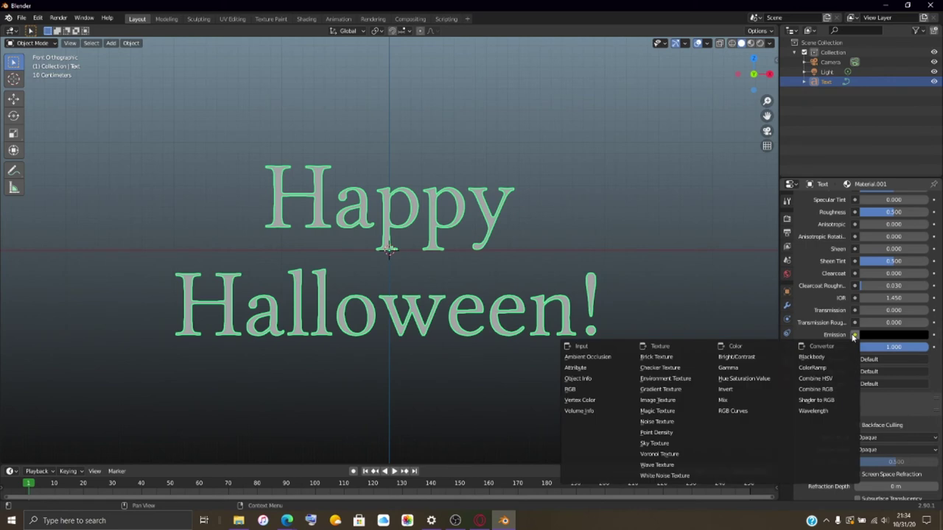
pyautogui.scroll(8, 826, 337)
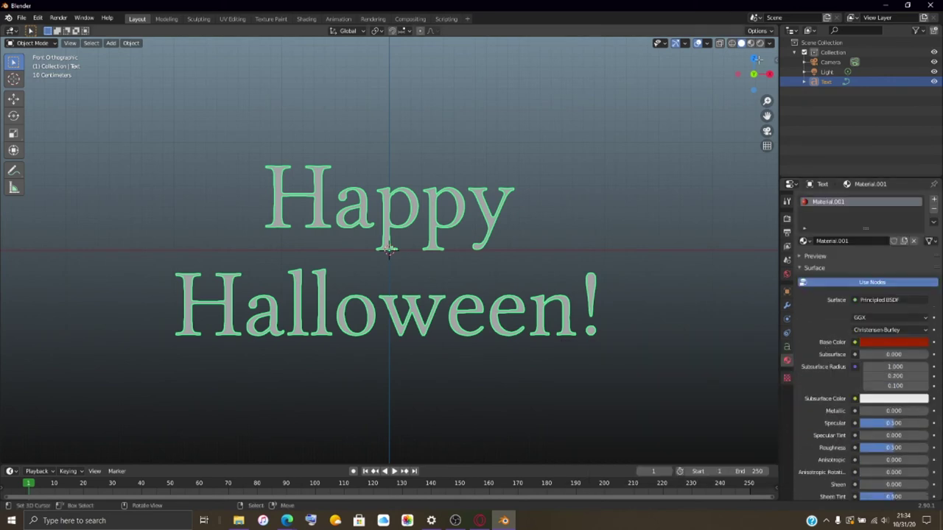
# Change the scene's render engine to Cycles.
pyautogui.click(787, 201)
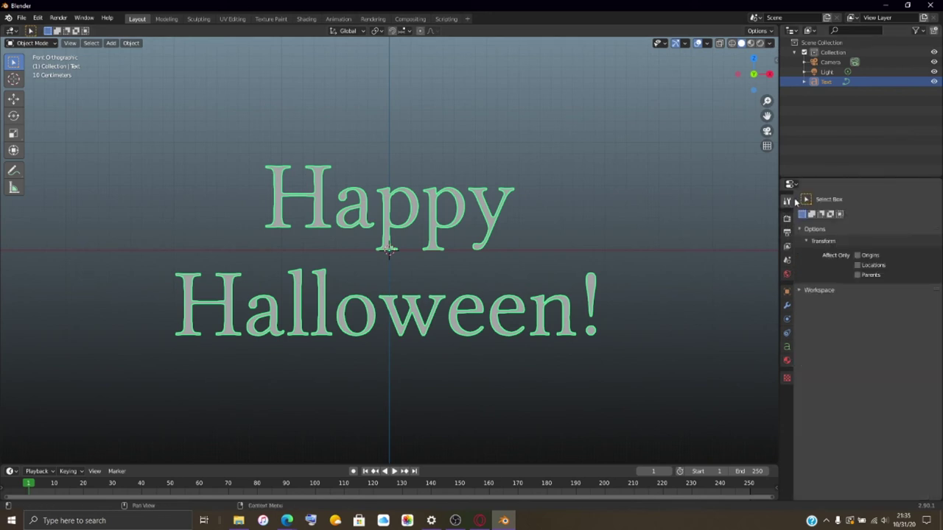
pyautogui.click(787, 217)
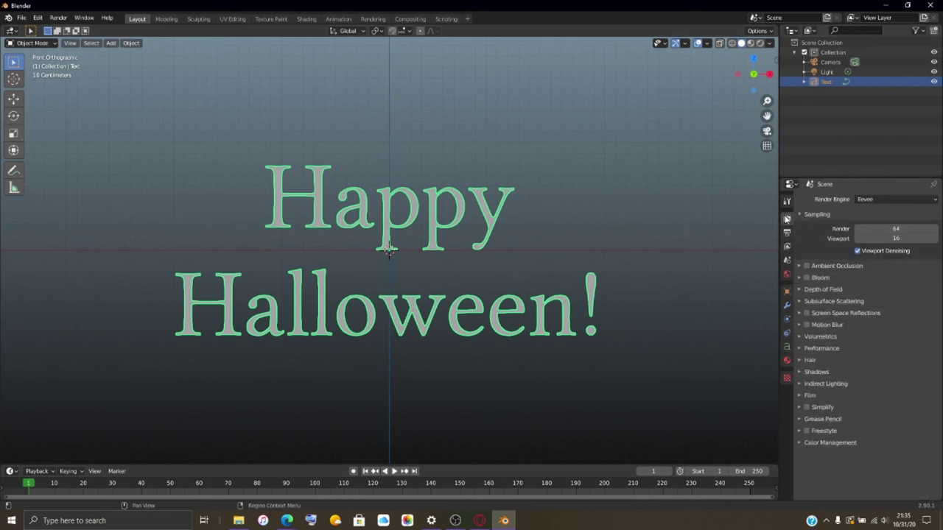
pyautogui.click(880, 199)
pyautogui.click(866, 232)
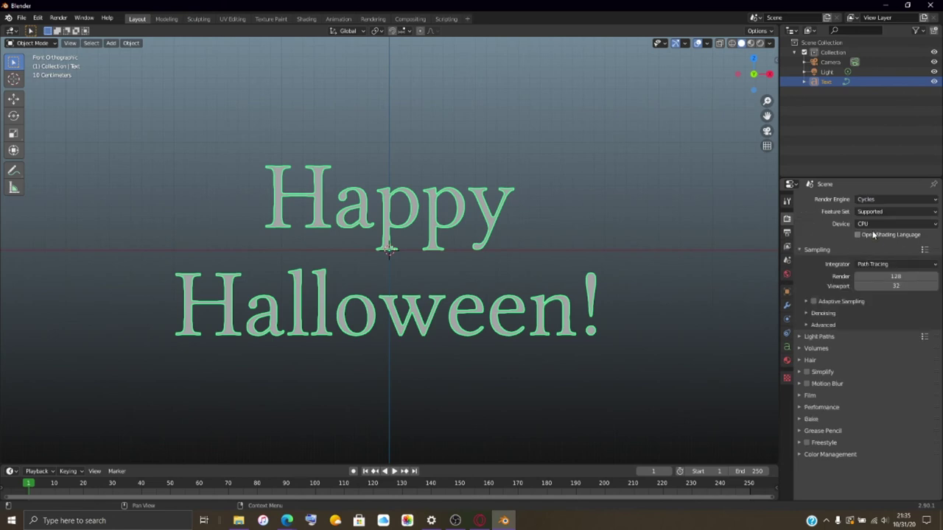
# Show the text's material settings in the Layout workspace and switch the viewport to Rendered shading.
pyautogui.click(786, 200)
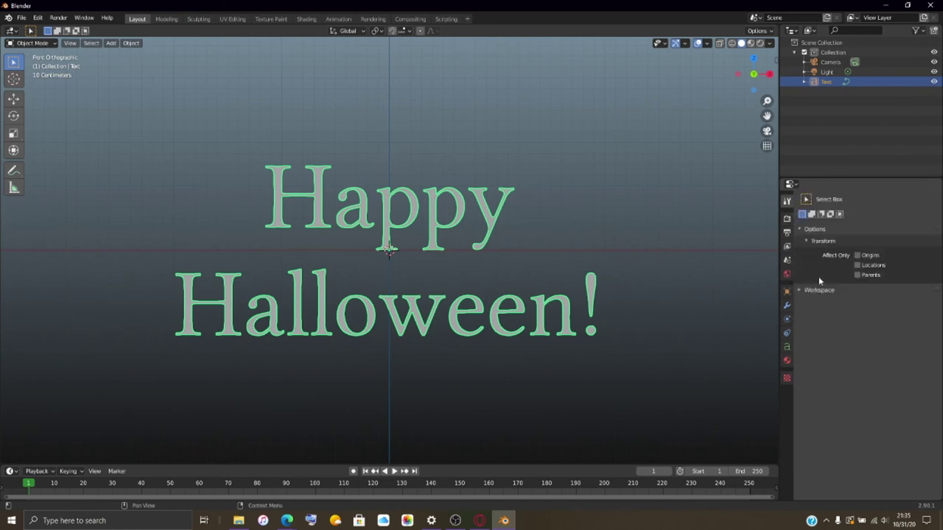
pyautogui.click(786, 360)
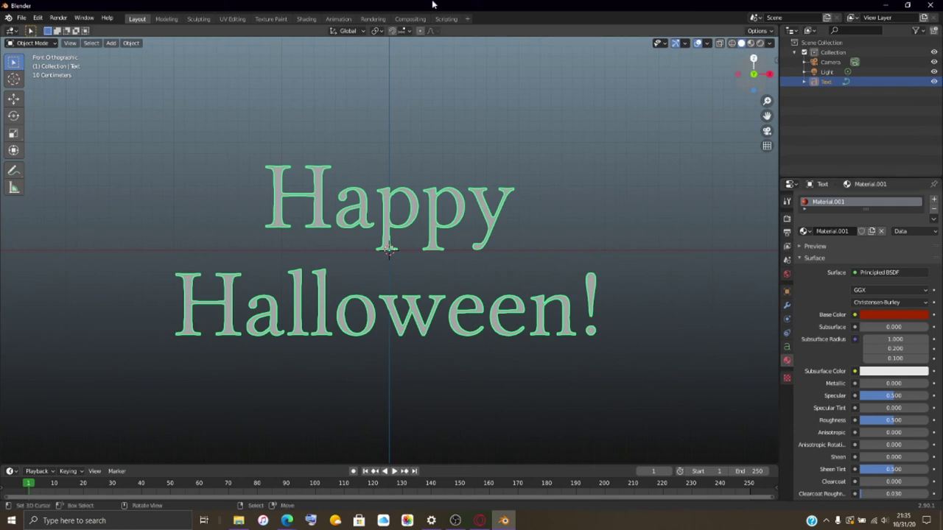
pyautogui.click(408, 19)
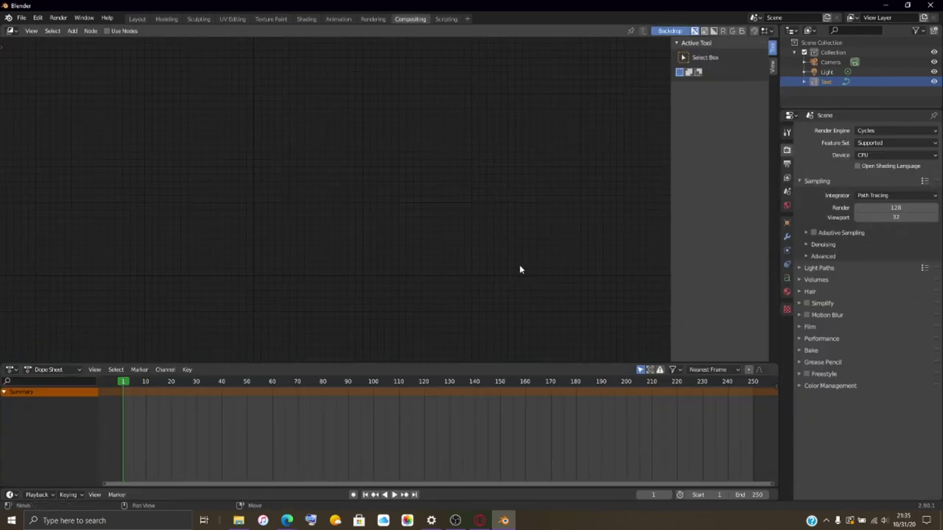
pyautogui.click(136, 19)
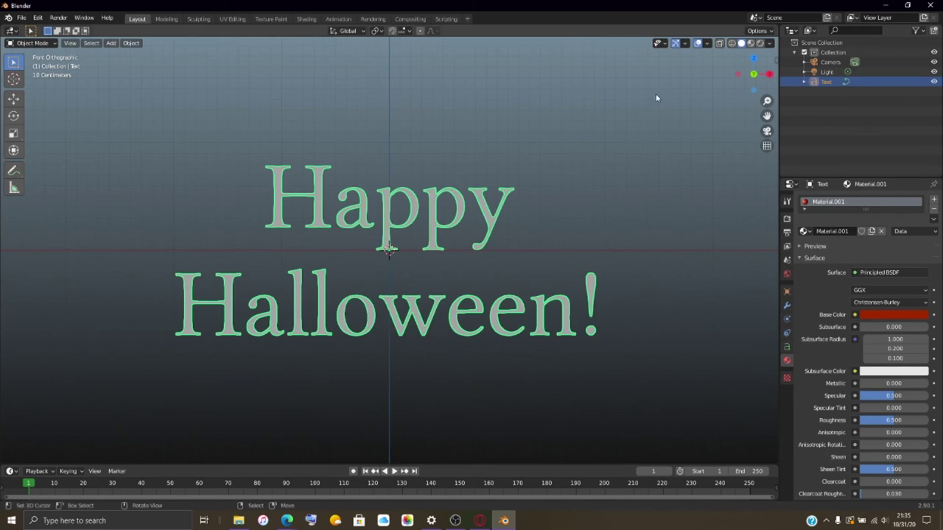
pyautogui.click(760, 44)
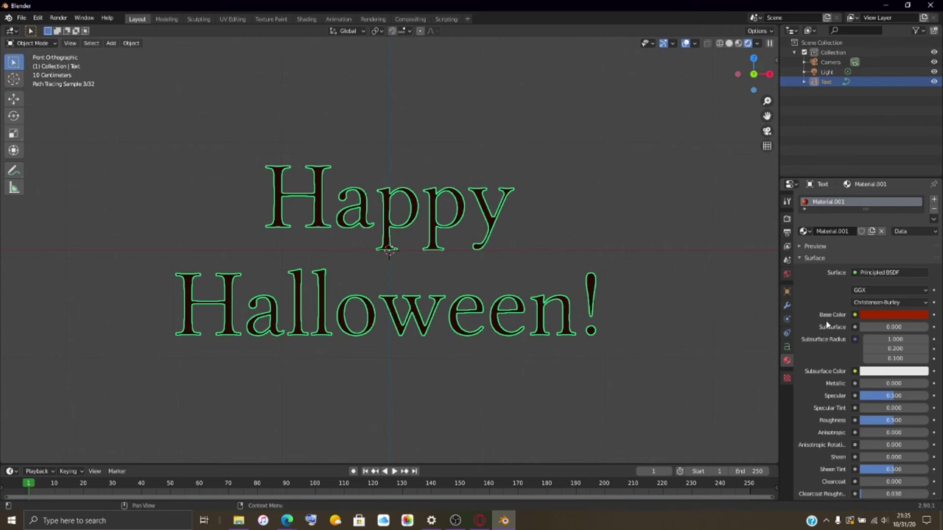
# Set the material's emission color to a bright red-orange with hue 0.029, saturation 1.000 and value 1.000.
pyautogui.scroll(-5, 825, 320)
pyautogui.scroll(-1, 826, 323)
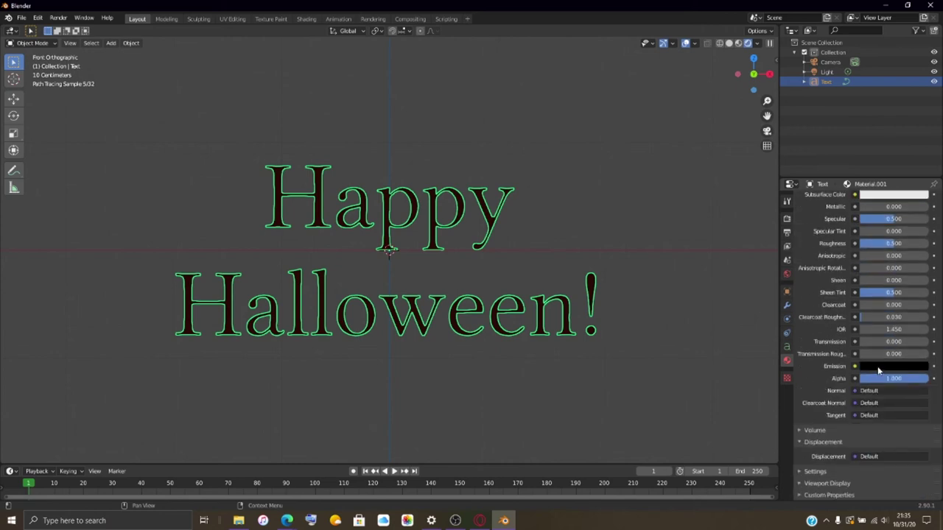
pyautogui.click(878, 370)
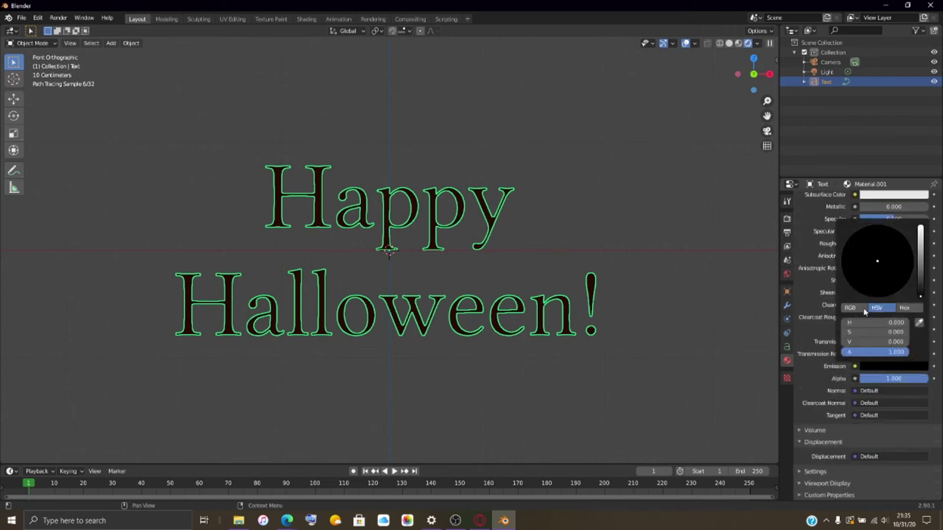
pyautogui.click(921, 293)
pyautogui.moveTo(921, 294); pyautogui.dragTo(920, 230)
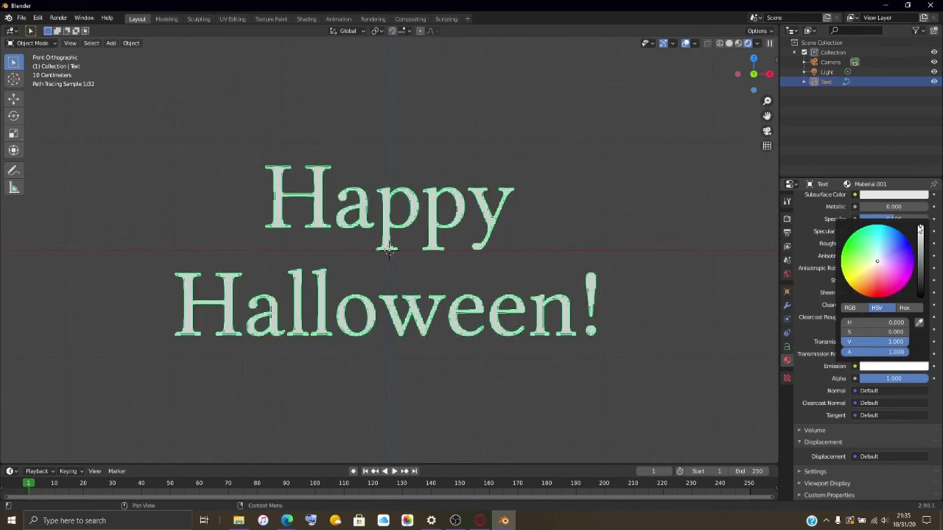
pyautogui.click(912, 260)
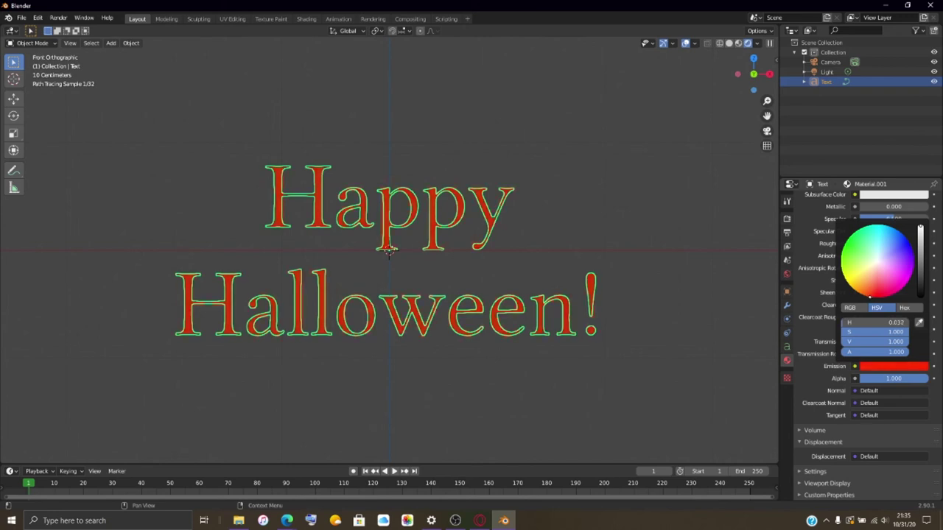
pyautogui.moveTo(876, 322); pyautogui.dragTo(882, 321)
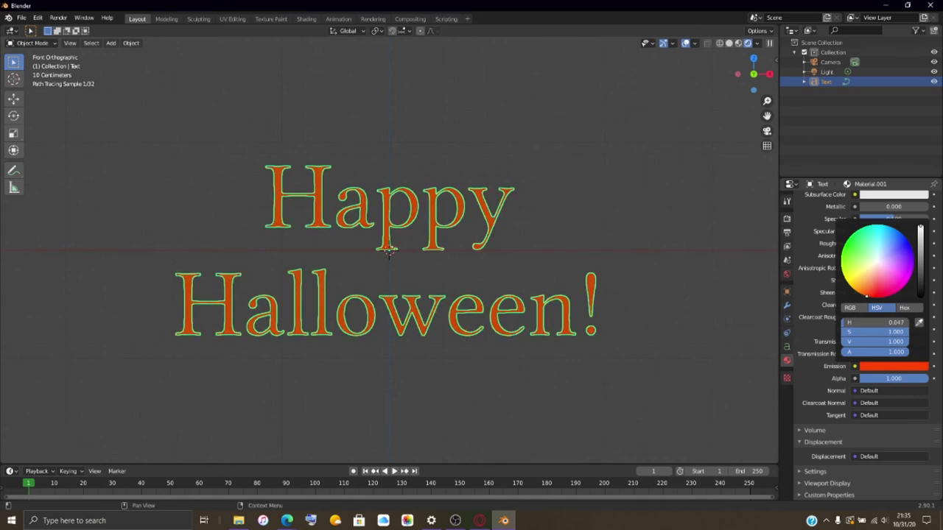
pyautogui.moveTo(883, 322); pyautogui.dragTo(874, 322)
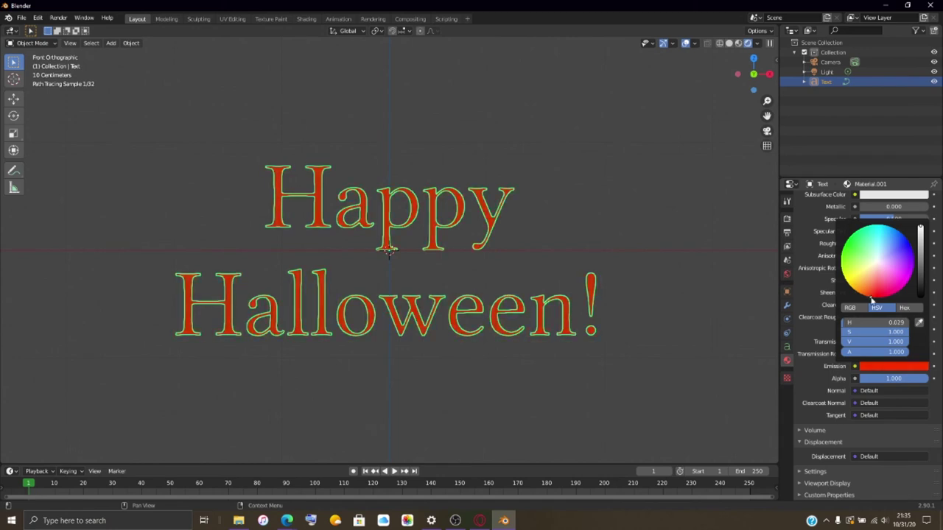
# Raise the material's subsurface color to pure white and lower its base color to black.
pyautogui.scroll(8, 883, 280)
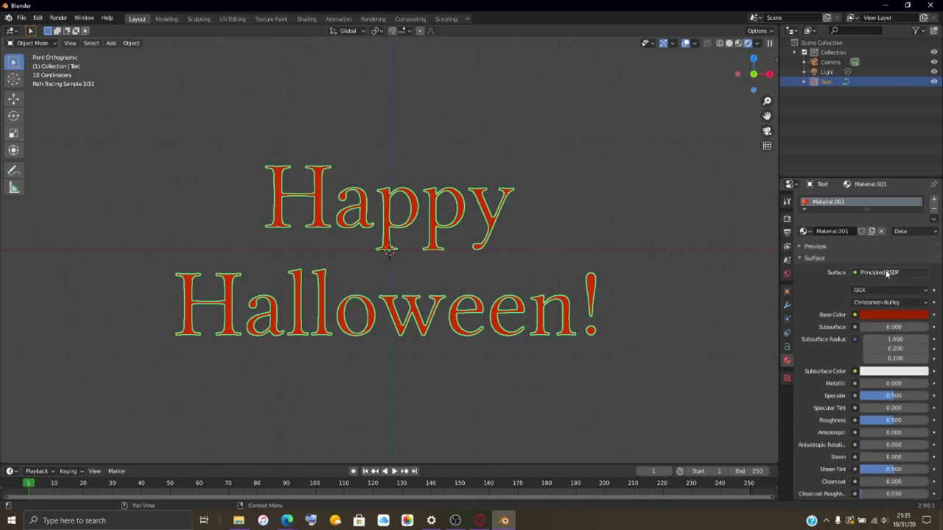
pyautogui.click(871, 371)
pyautogui.moveTo(920, 245)
pyautogui.mouseDown()
pyautogui.moveTo(920, 302)
pyautogui.moveTo(920, 234)
pyautogui.mouseUp()
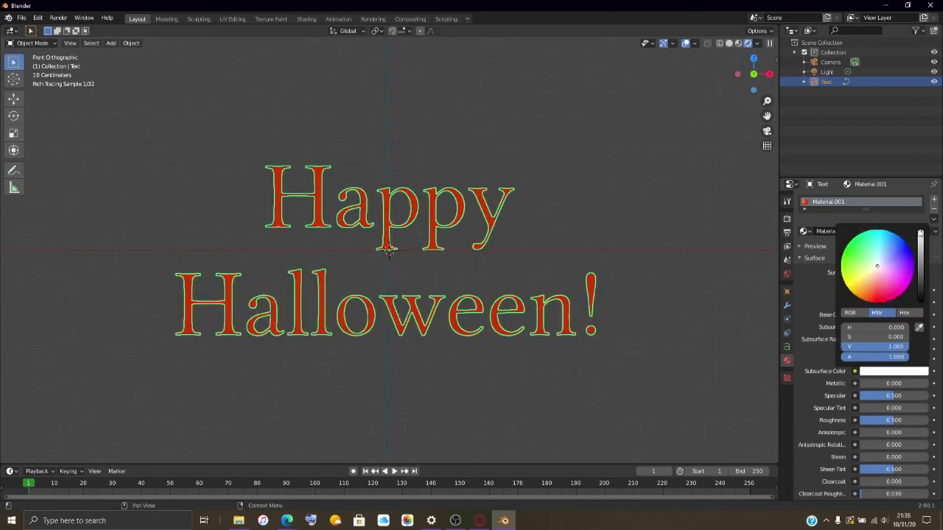
pyautogui.click(869, 315)
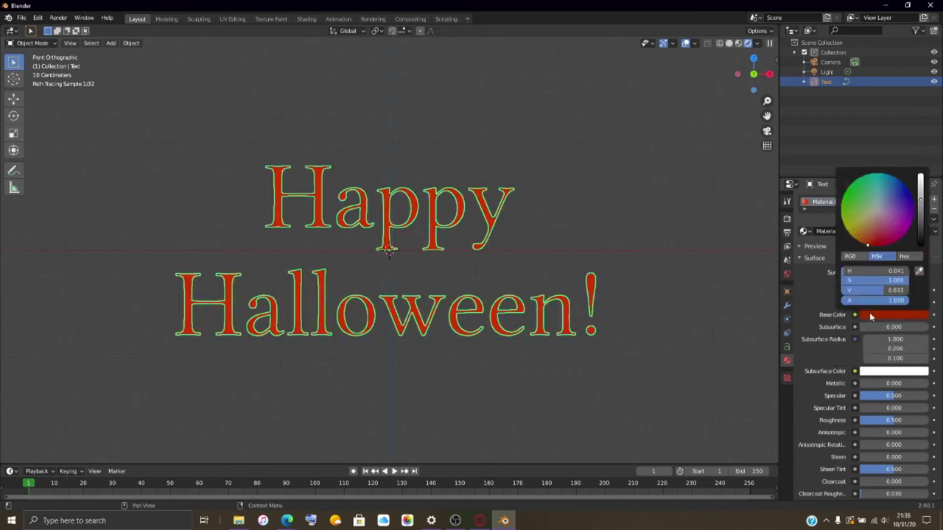
pyautogui.moveTo(922, 201); pyautogui.dragTo(920, 246)
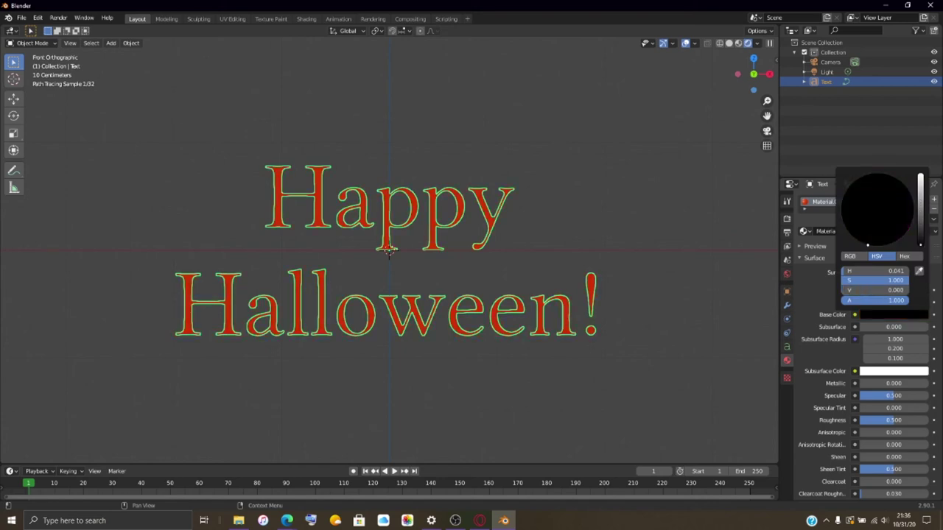
# Change the text material's surface shader from Principled BSDF to Emission.
pyautogui.scroll(-6, 811, 389)
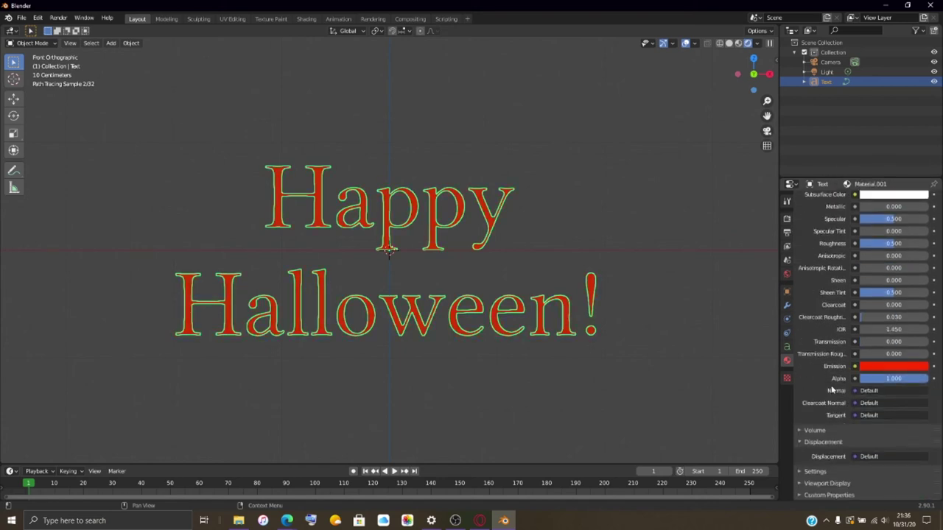
pyautogui.scroll(6, 815, 291)
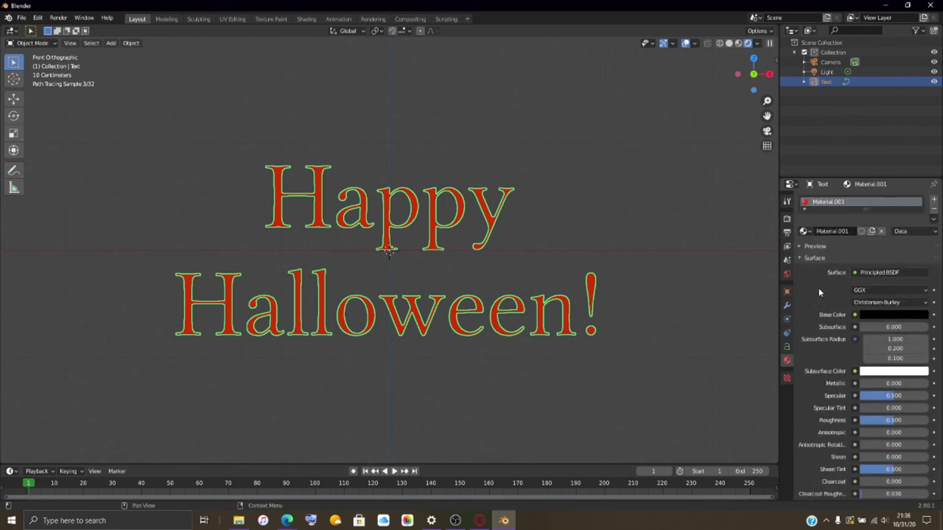
pyautogui.click(854, 273)
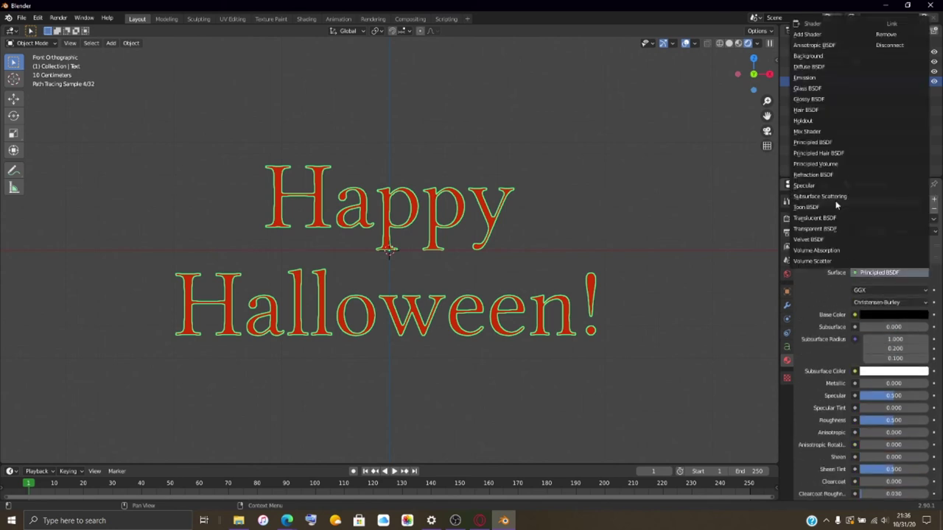
pyautogui.click(802, 77)
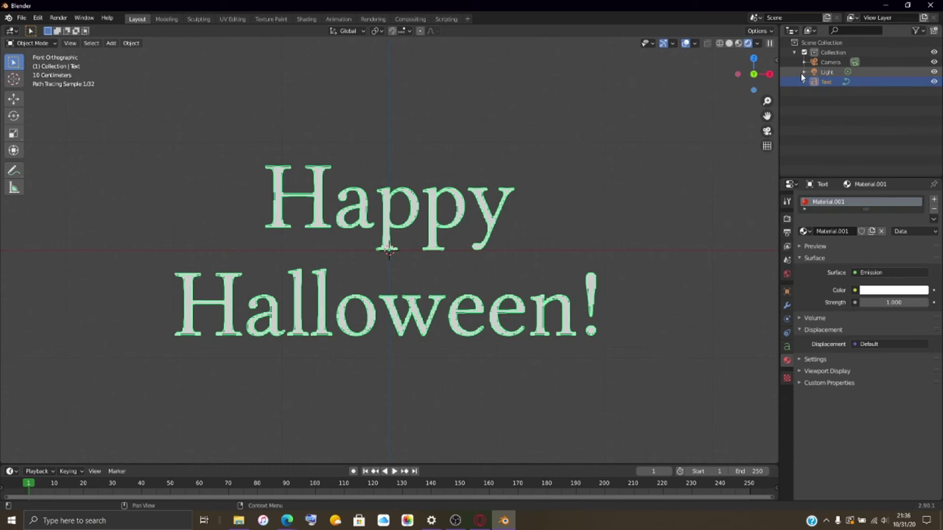
# Set the text material's emission color to a darker red with hue about 0.024, saturation 1.000 and value about 0.79.
pyautogui.click(877, 291)
pyautogui.click(887, 293)
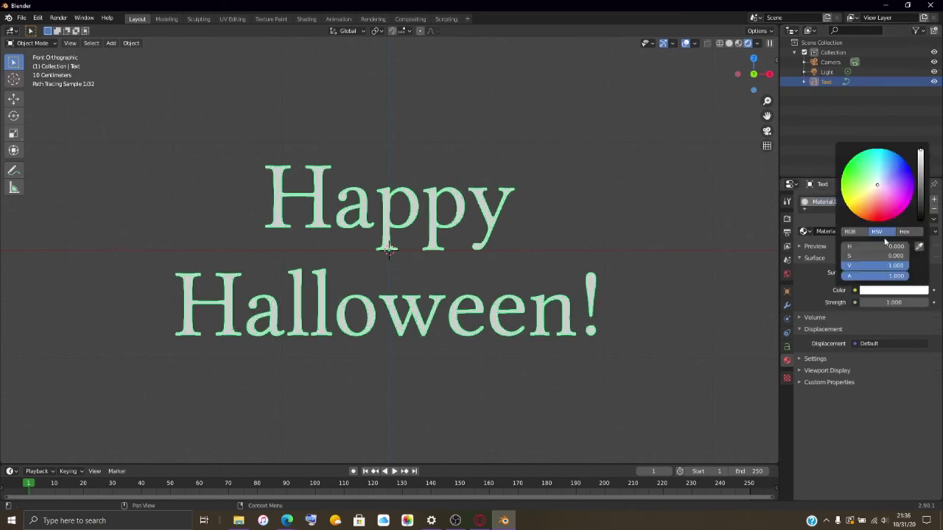
pyautogui.click(874, 219)
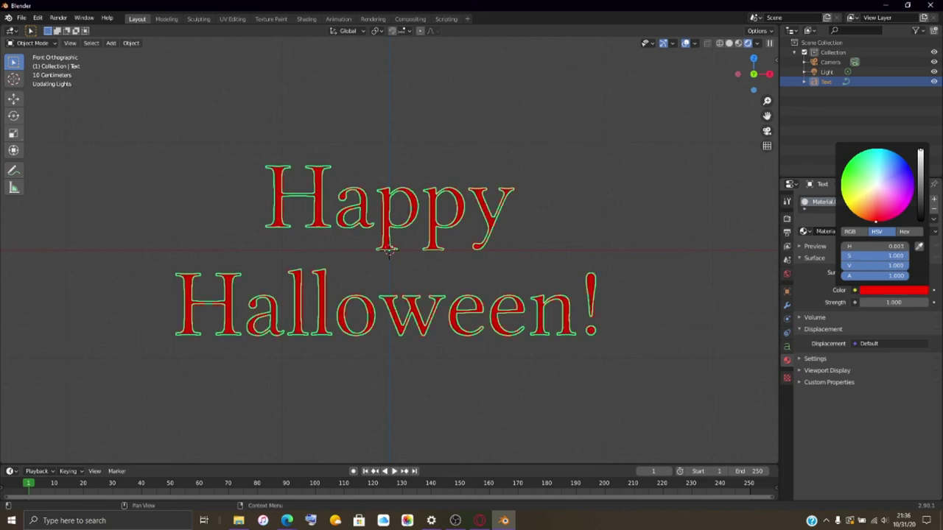
pyautogui.moveTo(873, 220); pyautogui.dragTo(870, 220)
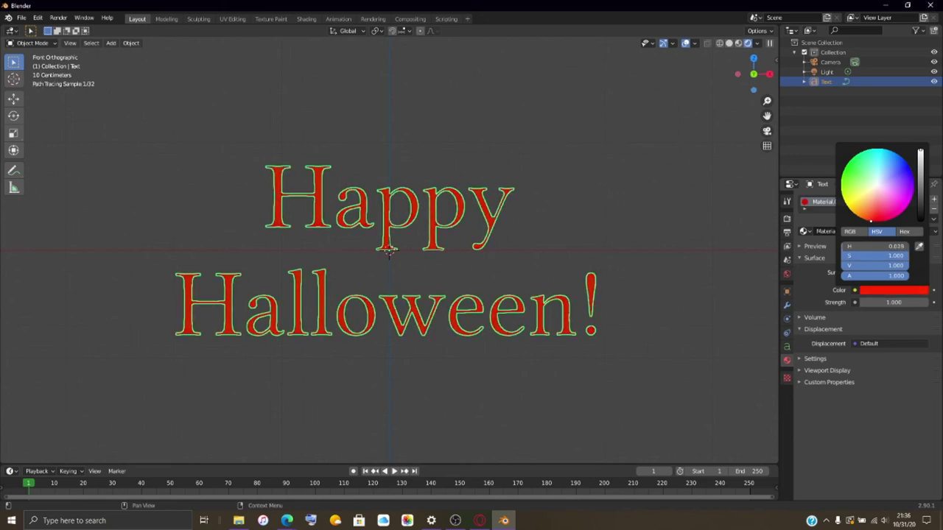
pyautogui.click(919, 156)
pyautogui.moveTo(920, 156); pyautogui.dragTo(919, 171)
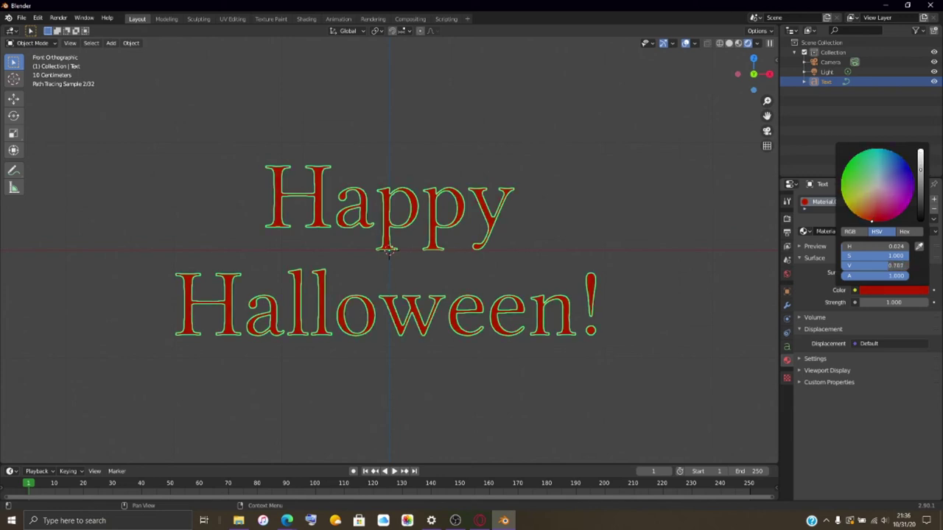
pyautogui.moveTo(919, 168); pyautogui.dragTo(919, 167)
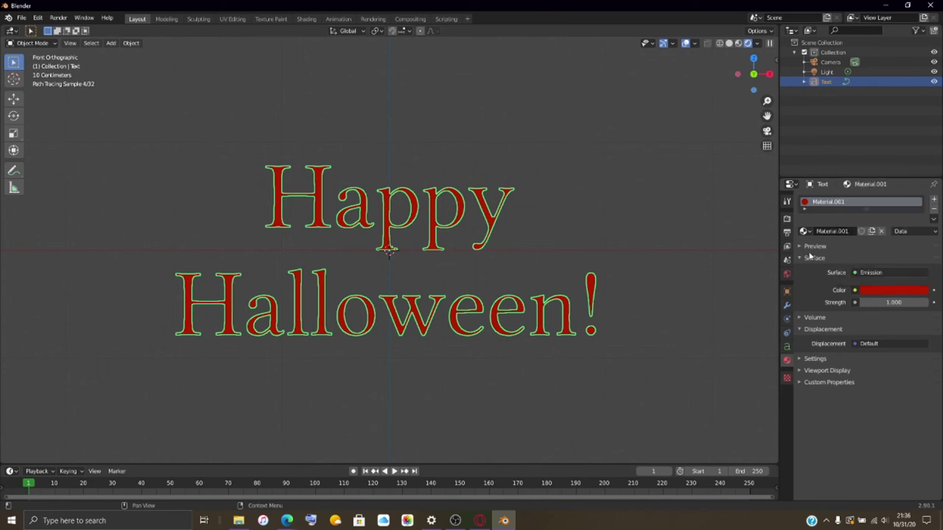
pyautogui.hotkey('ctrl', 'z')
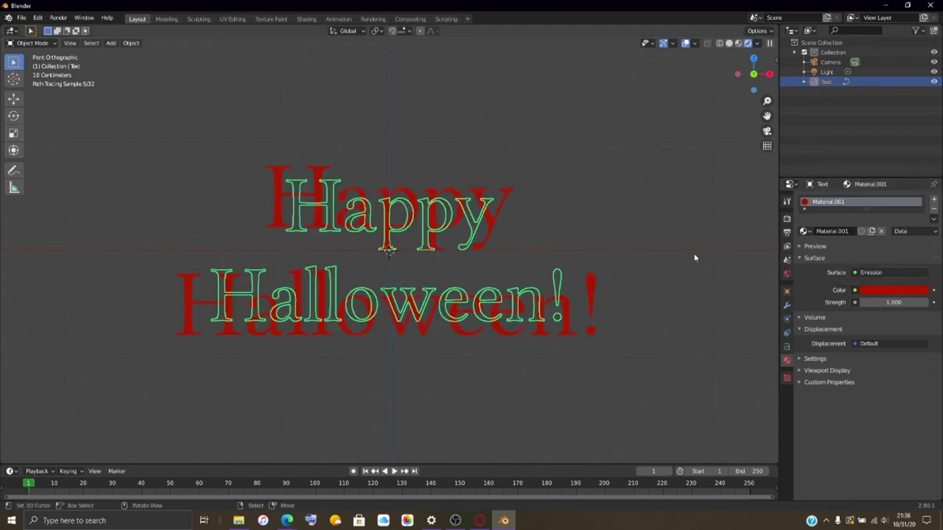
# In the Animation workspace, switch the 3D viewport to Object Mode and select the camera.
pyautogui.scroll(-5, 694, 257)
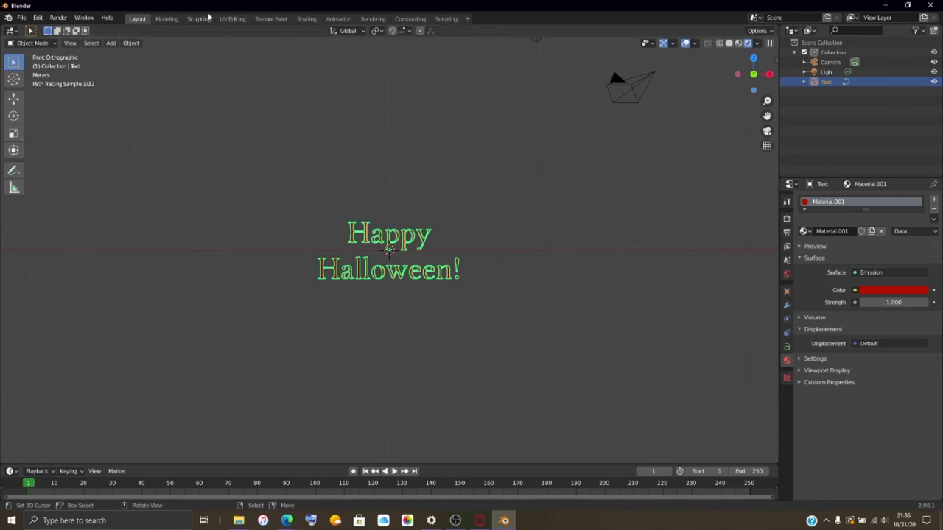
pyautogui.click(167, 19)
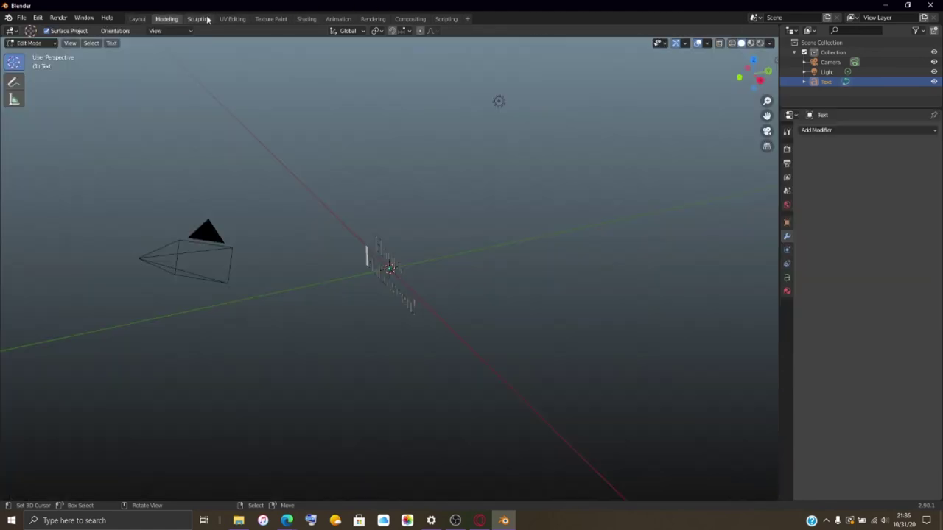
pyautogui.click(339, 19)
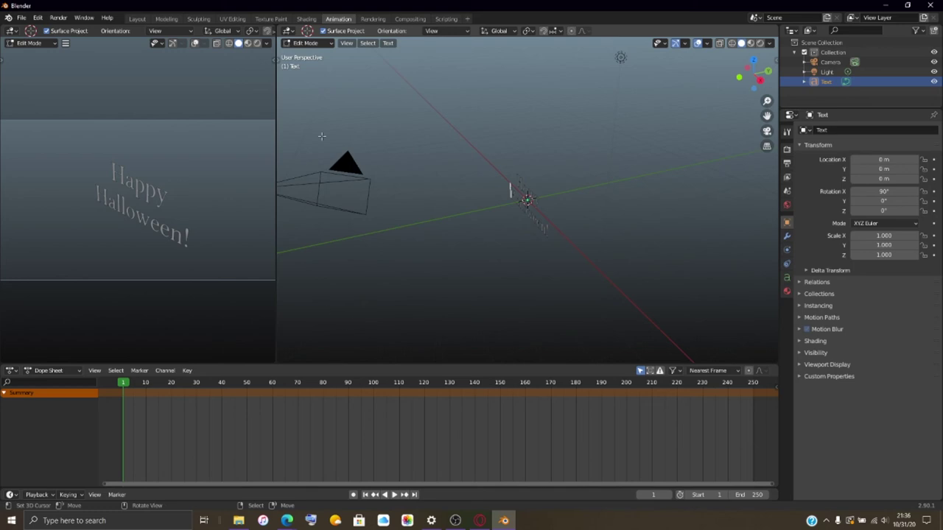
pyautogui.click(327, 42)
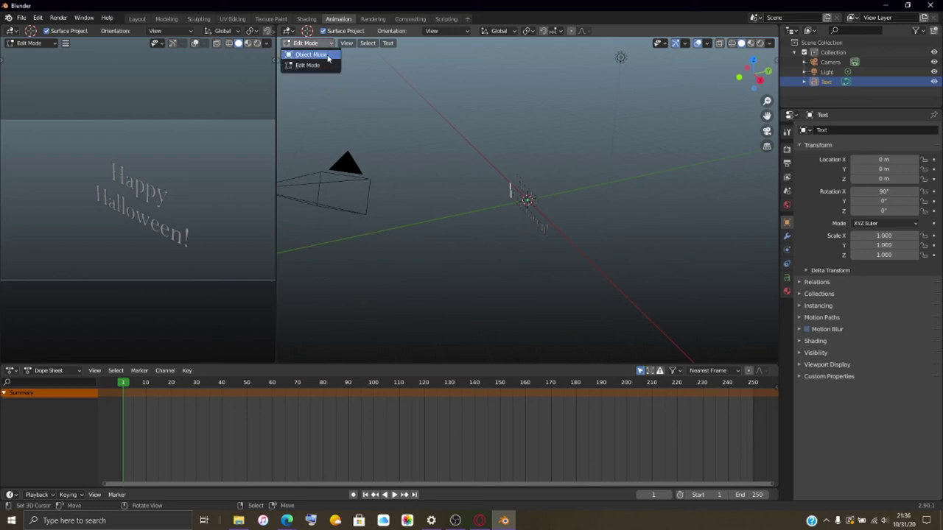
pyautogui.click(311, 55)
pyautogui.click(326, 177)
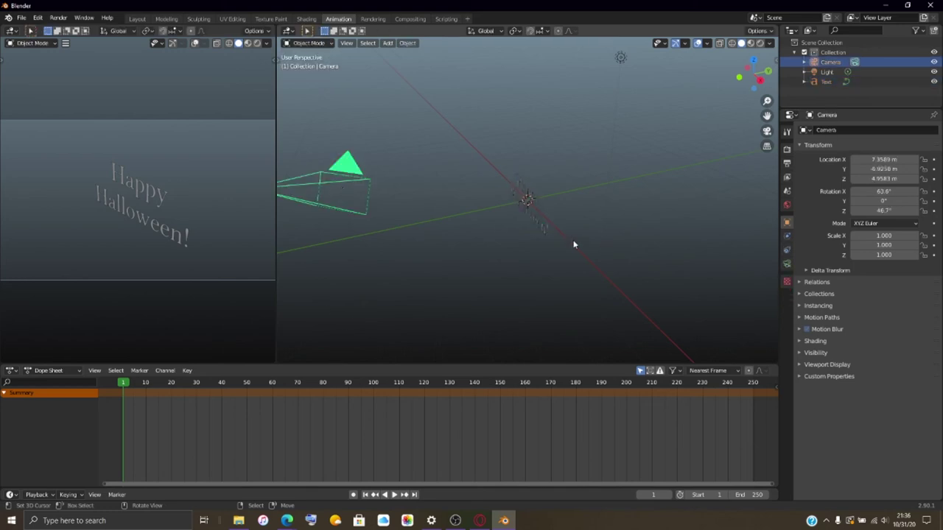
# Activate the Move tool and shift the camera along the X axis to about 6.0 m.
pyautogui.press('g')
pyautogui.press('Escape')
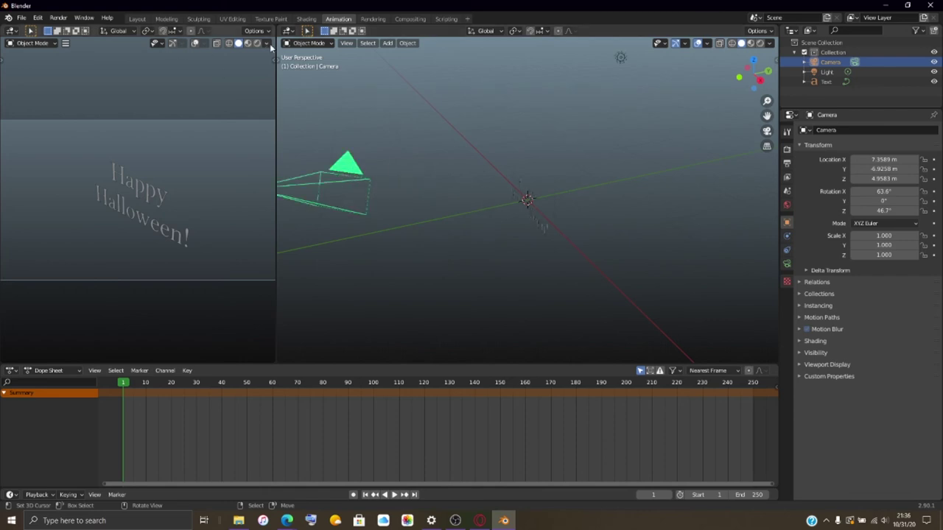
pyautogui.click(279, 62)
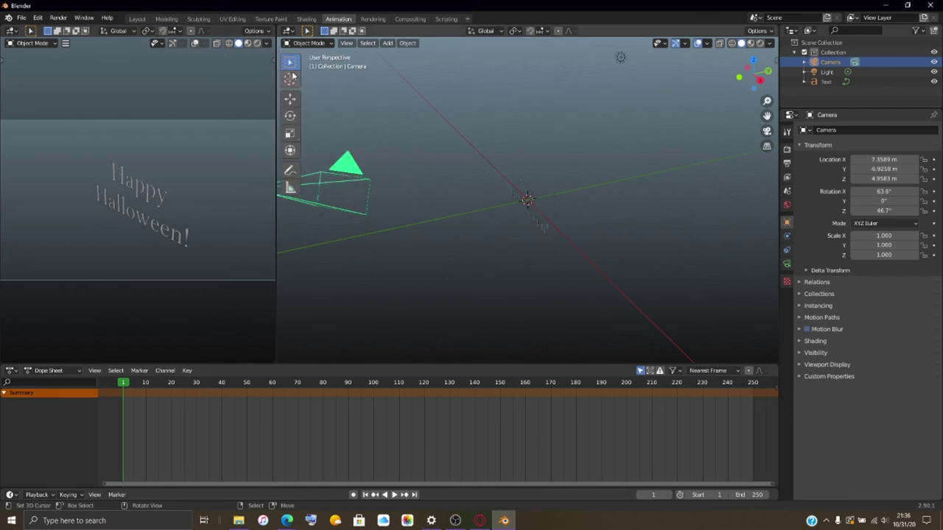
pyautogui.click(290, 98)
pyautogui.moveTo(361, 210); pyautogui.dragTo(643, 138)
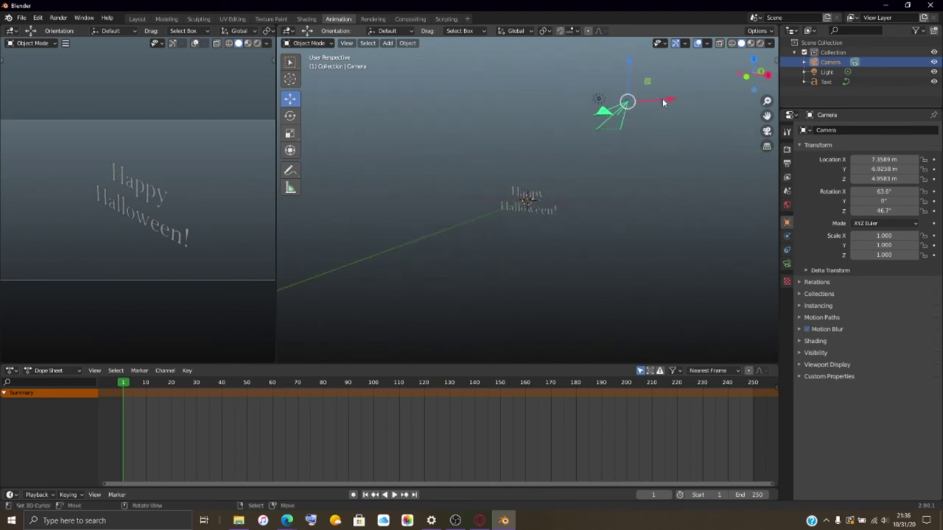
pyautogui.moveTo(665, 98); pyautogui.dragTo(587, 94)
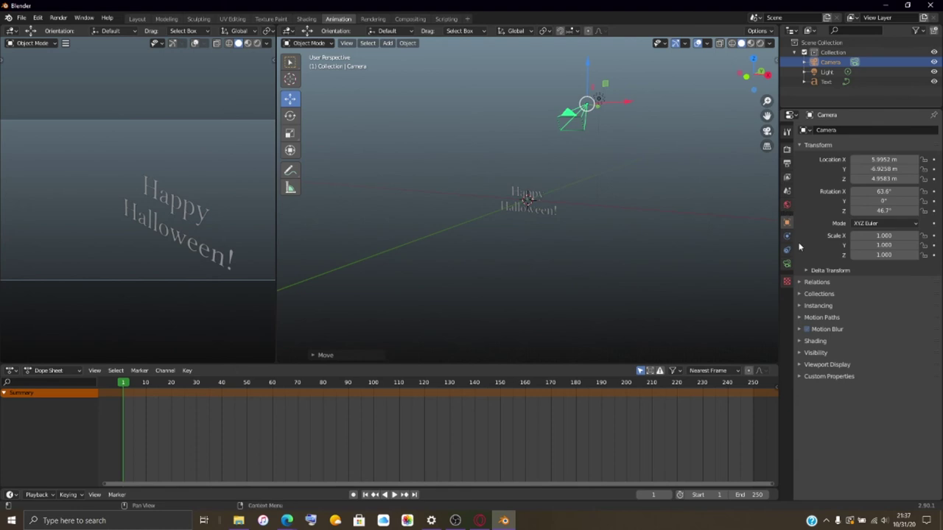
# Set the camera's X rotation to 90°.
pyautogui.click(880, 191)
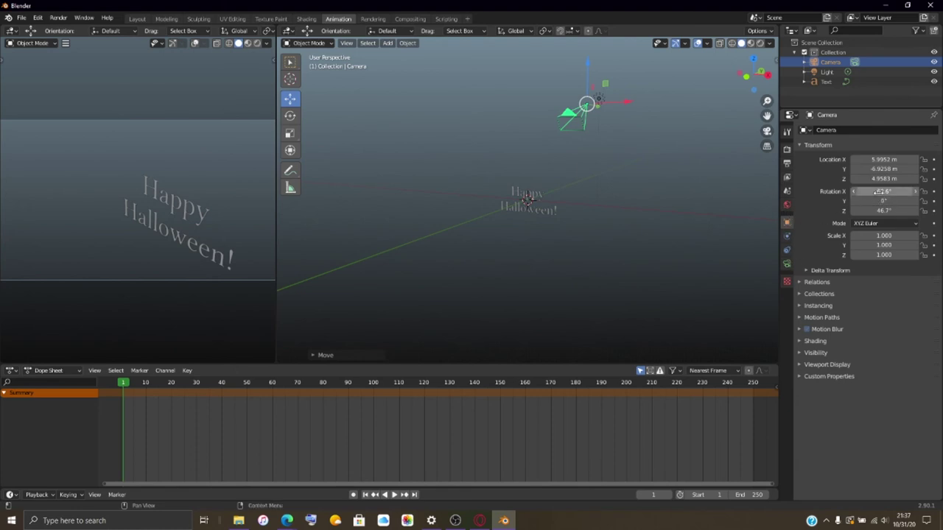
pyautogui.click(879, 192)
pyautogui.hotkey('ctrl', 'a')
pyautogui.write('90')
pyautogui.press('Return')
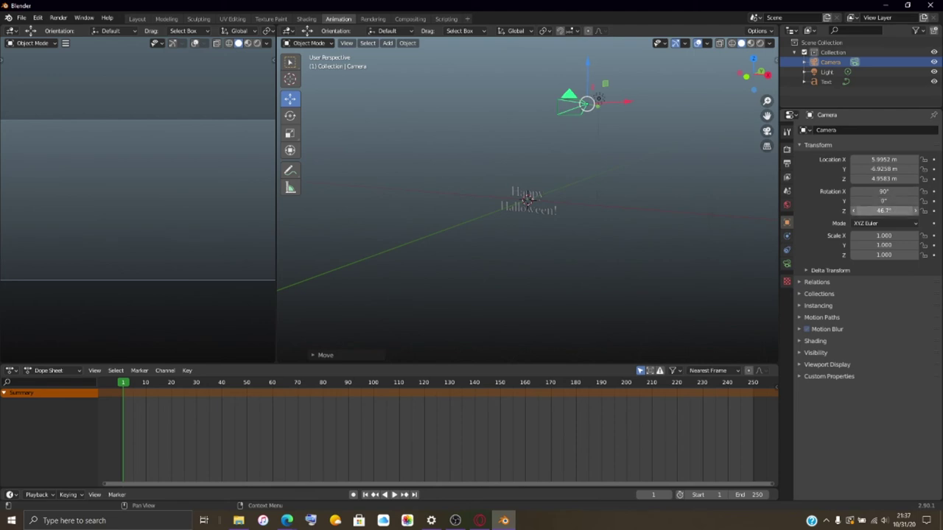
# Set the camera's Z rotation to 0° so it points straight along the Y axis.
pyautogui.click(890, 211)
pyautogui.hotkey('ctrl', 'a')
pyautogui.write('48.8')
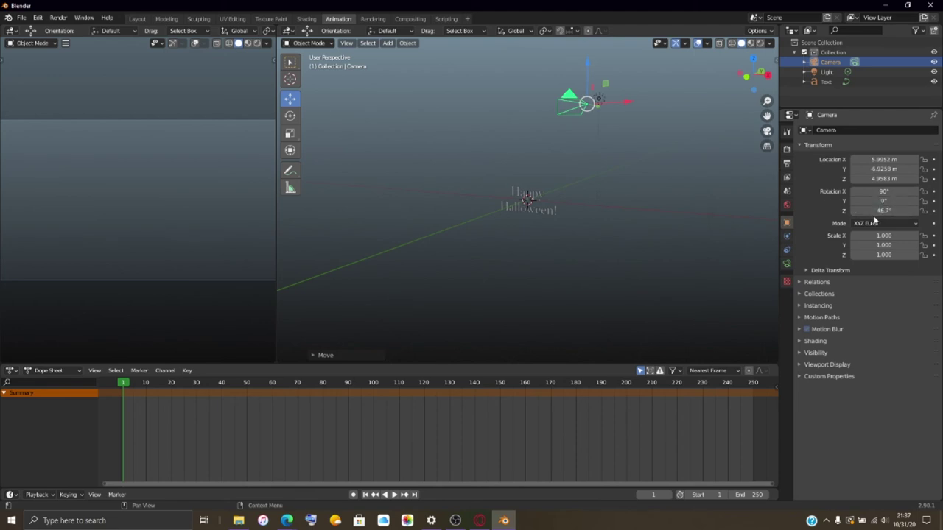
pyautogui.press('Return')
pyautogui.moveTo(884, 211); pyautogui.dragTo(874, 209)
pyautogui.click(876, 211)
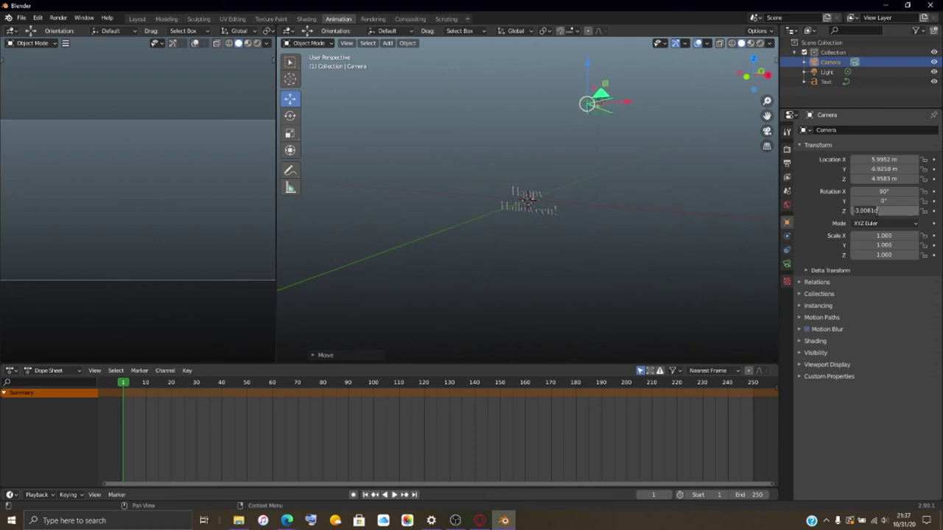
pyautogui.write('0')
pyautogui.press('Return')
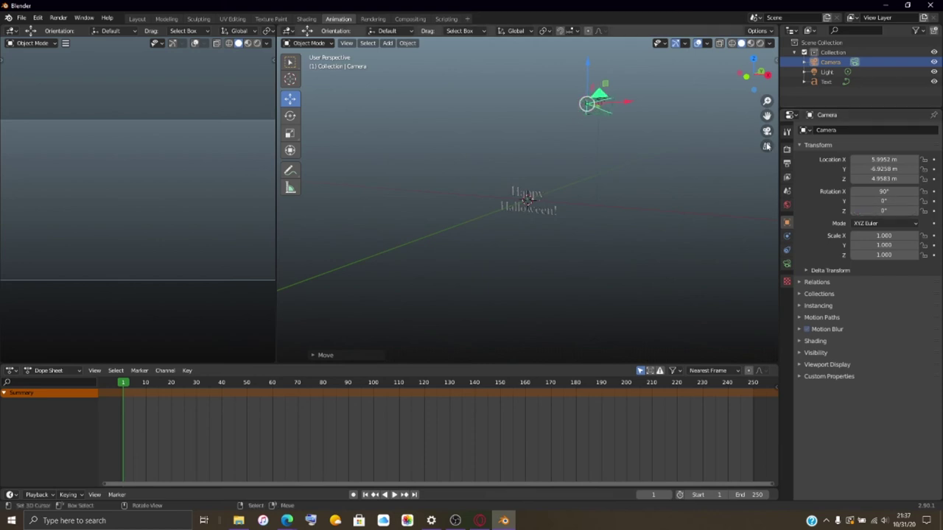
# Move the camera in front of the text, to about 0.15 m on X and about 0 m on Z.
pyautogui.moveTo(597, 130); pyautogui.dragTo(621, 134)
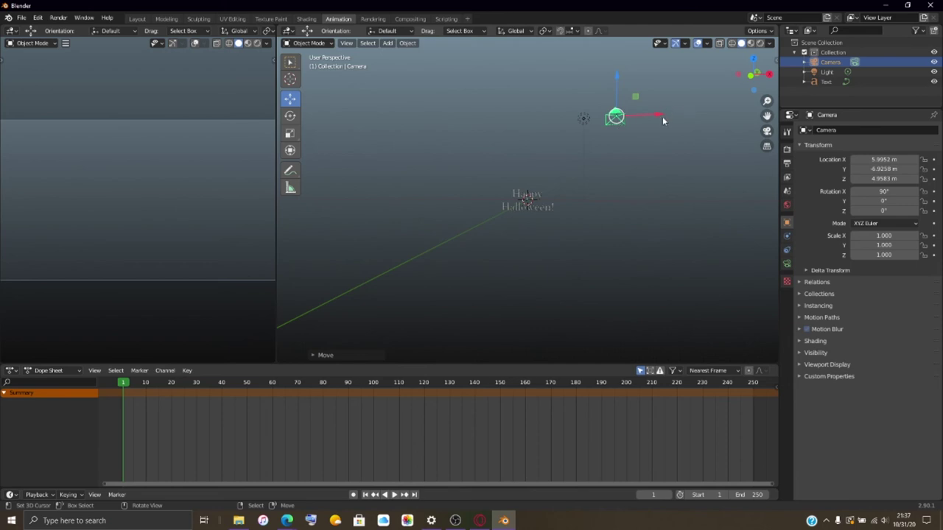
pyautogui.moveTo(662, 116); pyautogui.dragTo(505, 109)
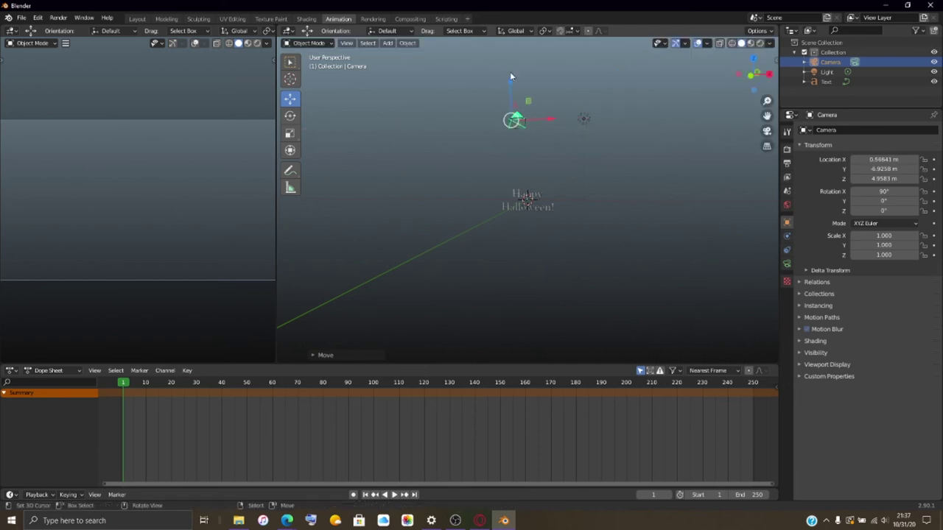
pyautogui.moveTo(510, 74); pyautogui.dragTo(522, 181)
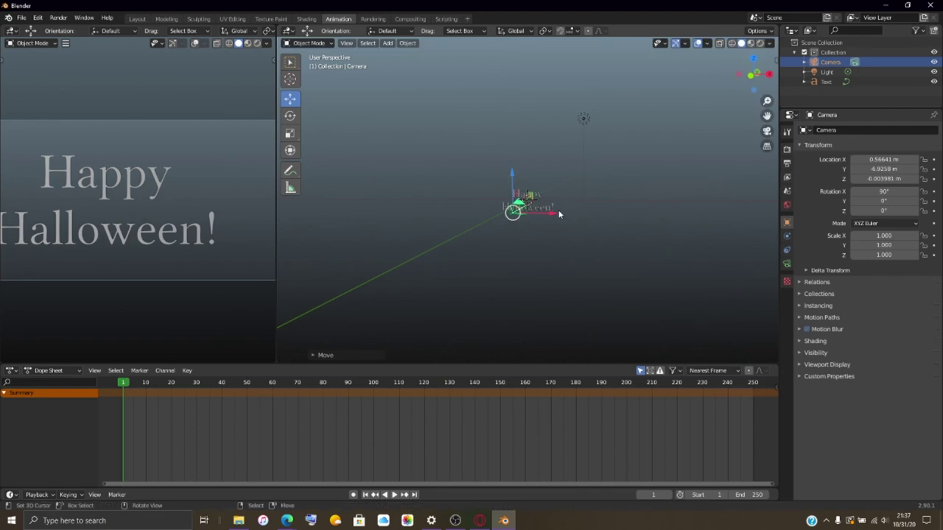
pyautogui.moveTo(560, 213); pyautogui.dragTo(531, 212)
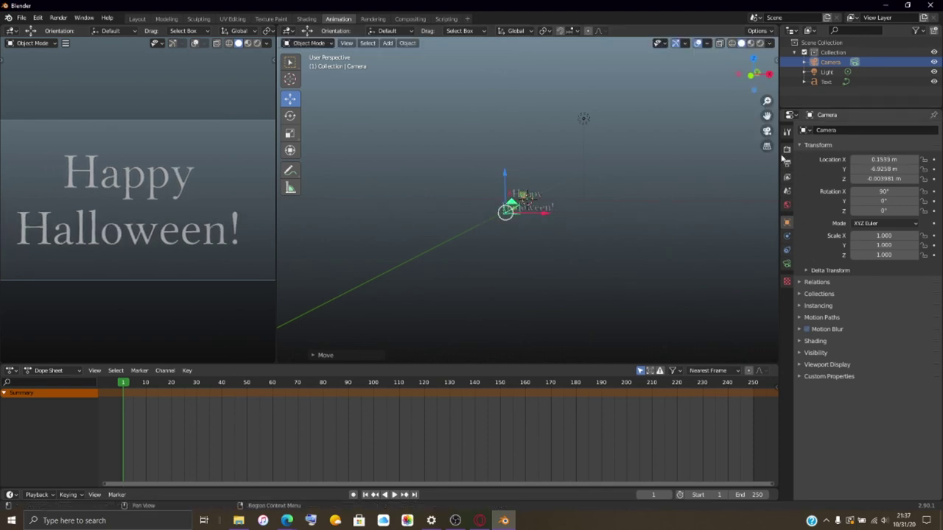
# Show the scene's render settings and split the Compositing workspace's node editor vertically into two areas.
pyautogui.click(787, 265)
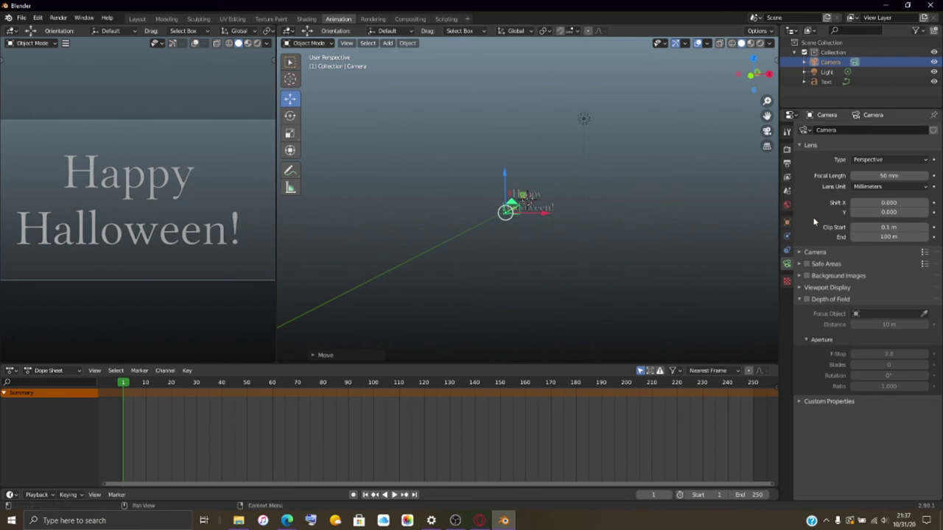
pyautogui.click(786, 149)
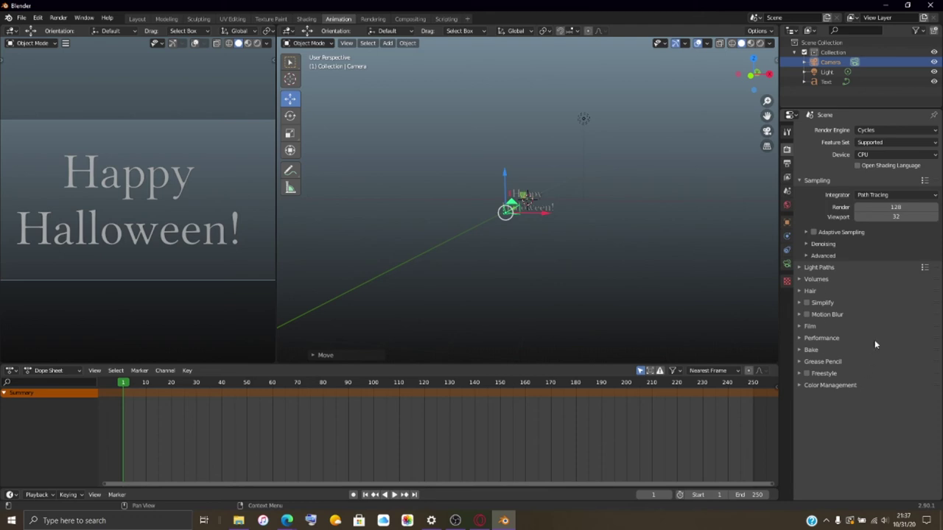
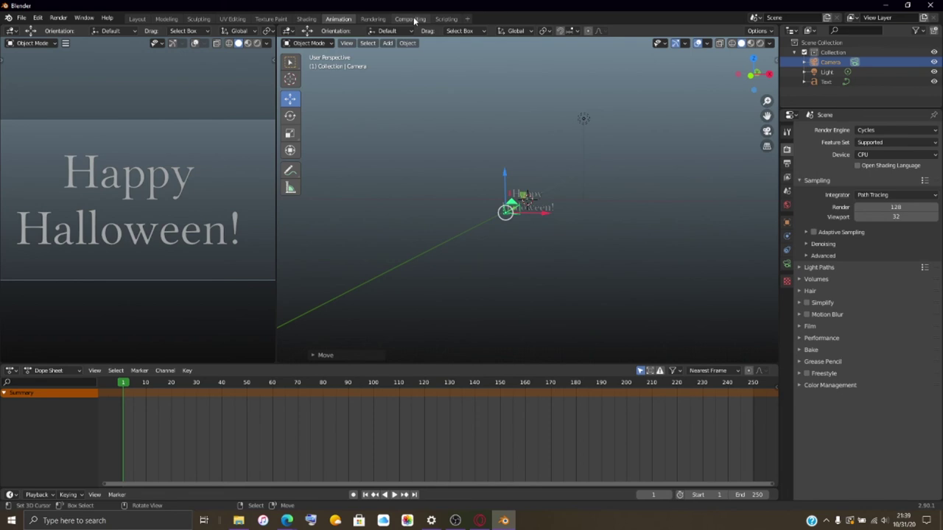
pyautogui.click(412, 19)
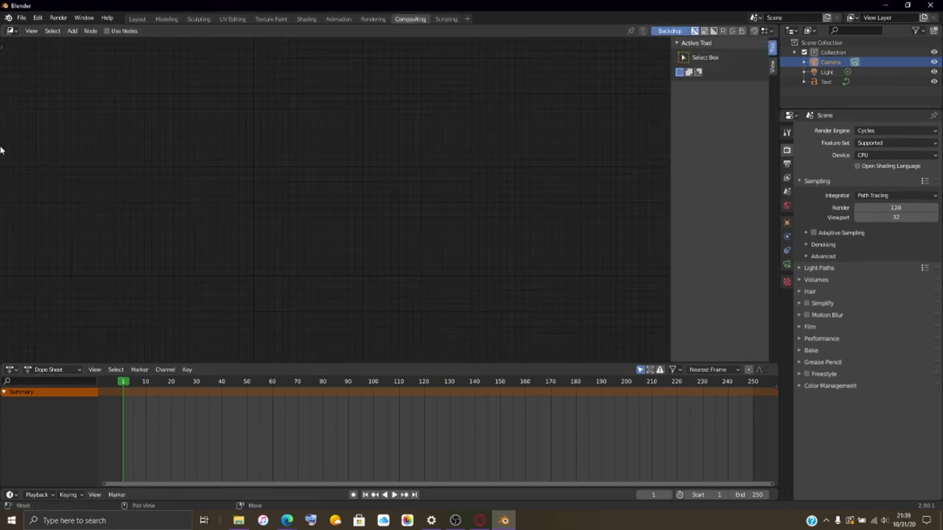
pyautogui.rightClick(248, 362)
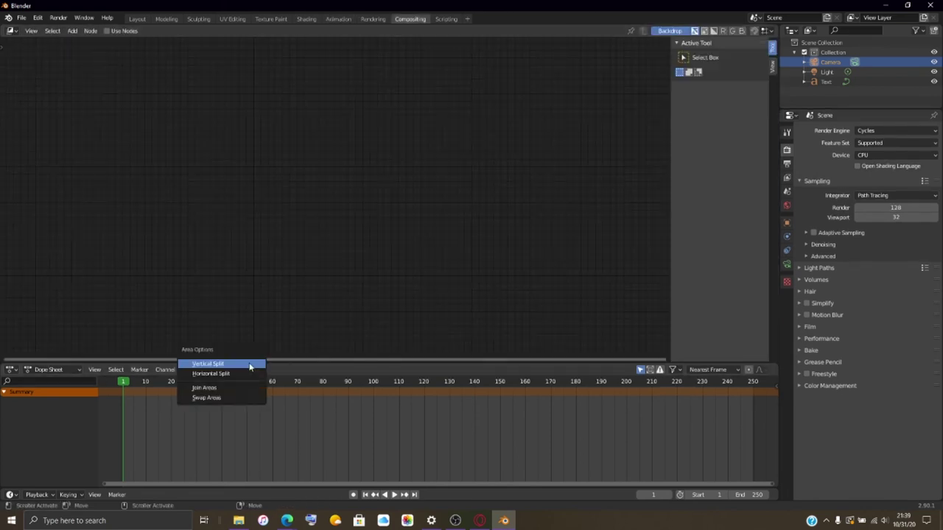
pyautogui.click(248, 363)
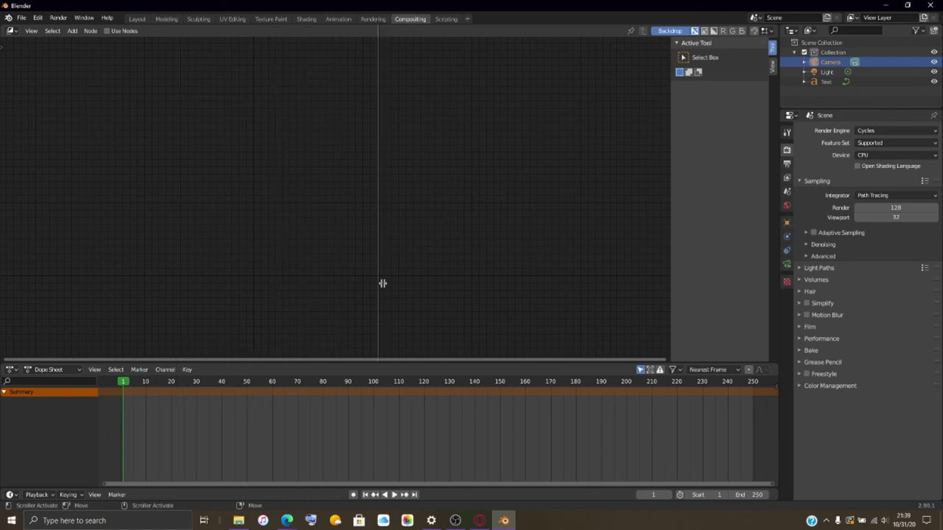
pyautogui.click(420, 268)
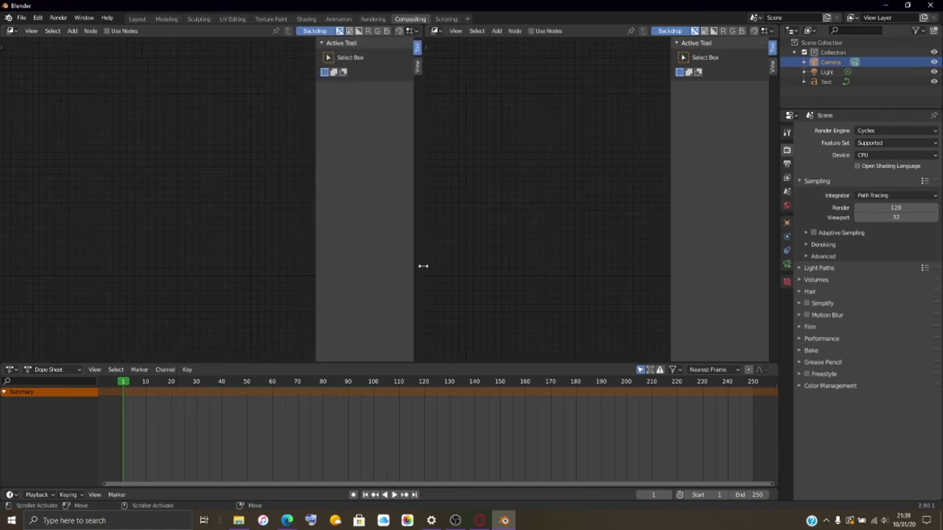
# Change the second compositor area to a 3D Viewport showing the text and camera from the front.
pyautogui.click(436, 31)
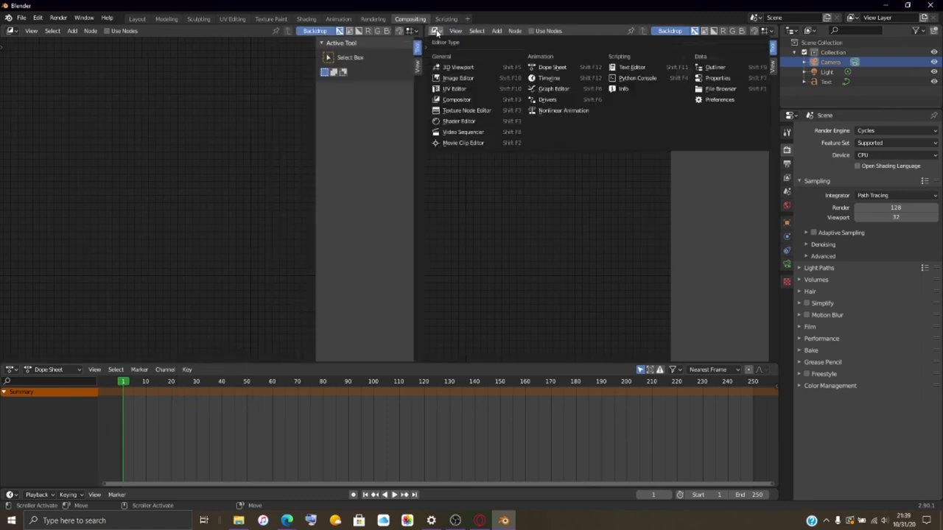
pyautogui.click(463, 68)
pyautogui.scroll(-3, 616, 273)
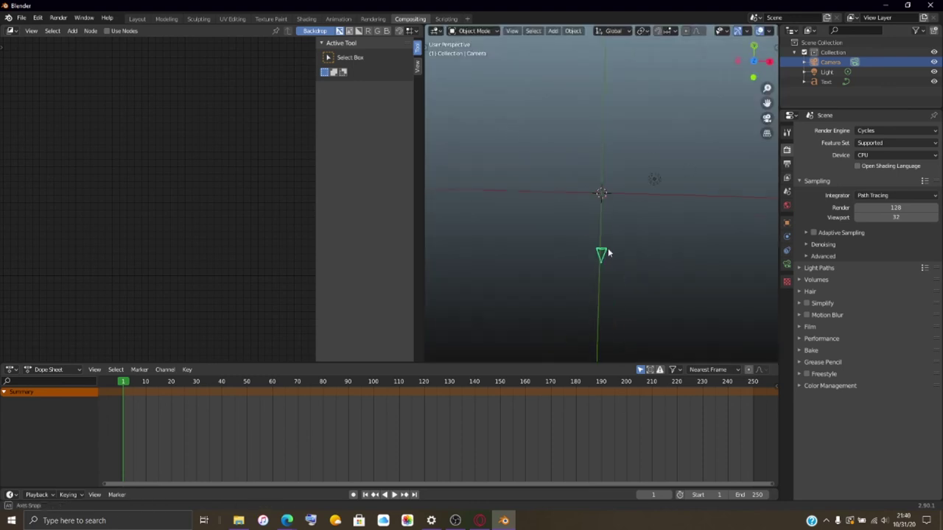
pyautogui.moveTo(535, 116); pyautogui.dragTo(618, 175)
pyautogui.scroll(8, 615, 175)
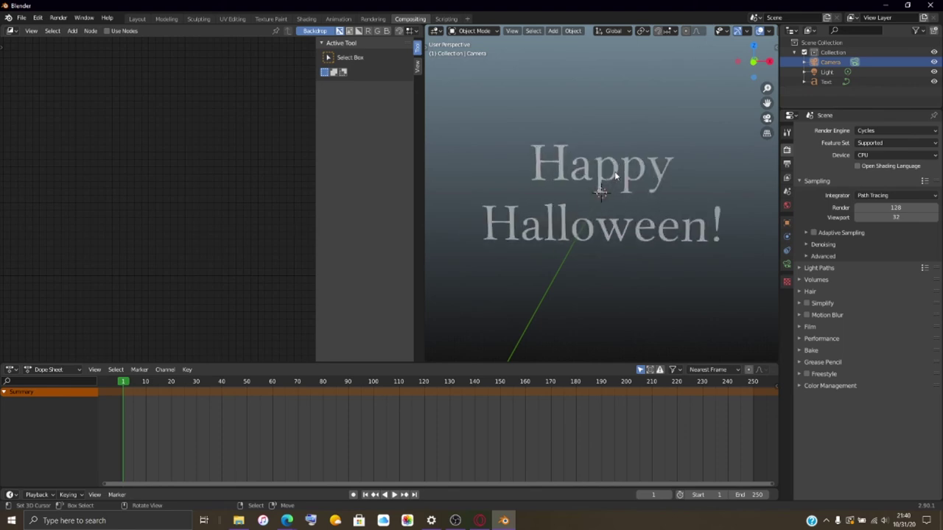
pyautogui.scroll(-6, 616, 176)
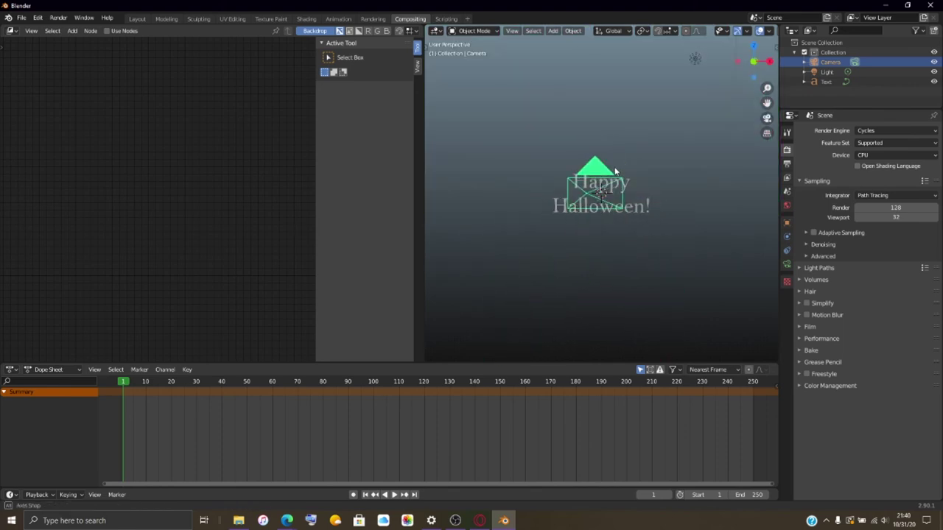
# Select the "Happy Halloween!" text object and enable nodes for the scene's compositing.
pyautogui.moveTo(617, 167); pyautogui.dragTo(631, 138)
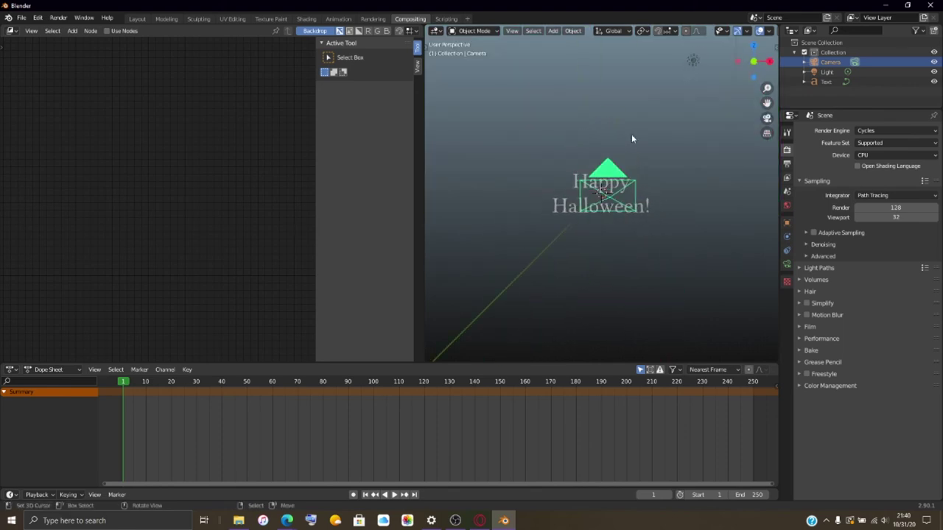
pyautogui.scroll(-3, 669, 34)
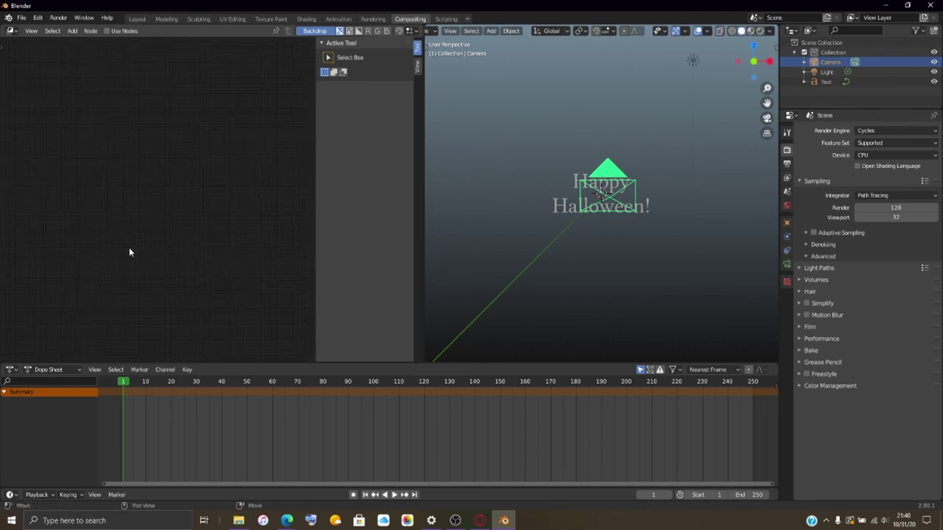
pyautogui.click(565, 208)
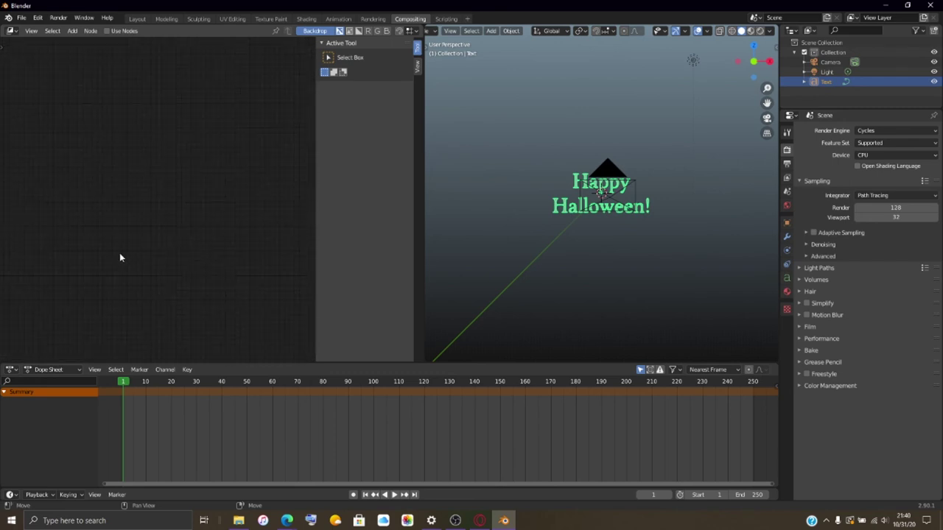
pyautogui.click(109, 32)
pyautogui.scroll(4, 174, 201)
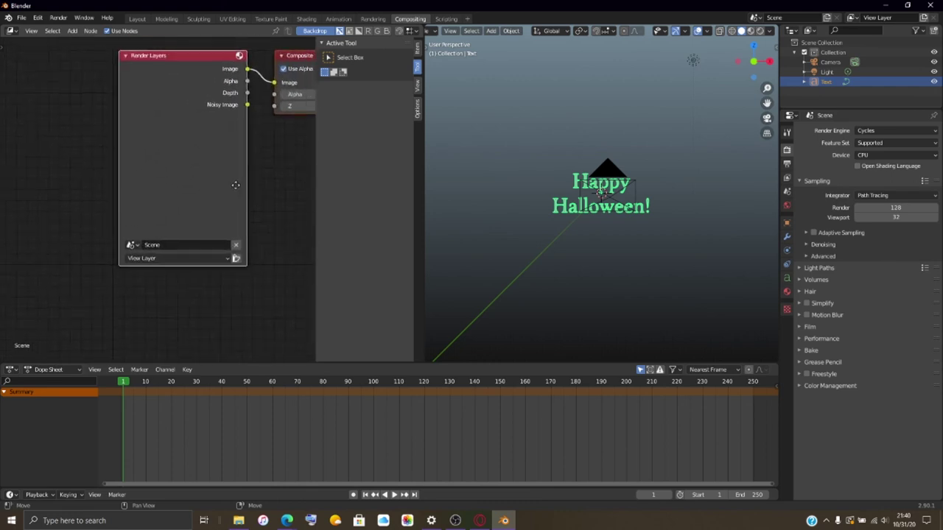
pyautogui.moveTo(236, 185); pyautogui.dragTo(182, 199)
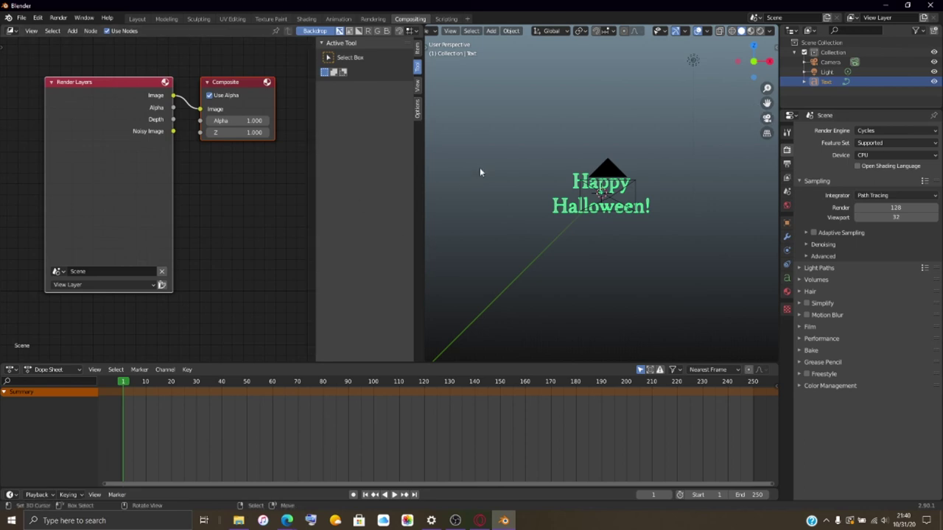
# Render a test image of the text and close the render window partway through.
pyautogui.press('F12')
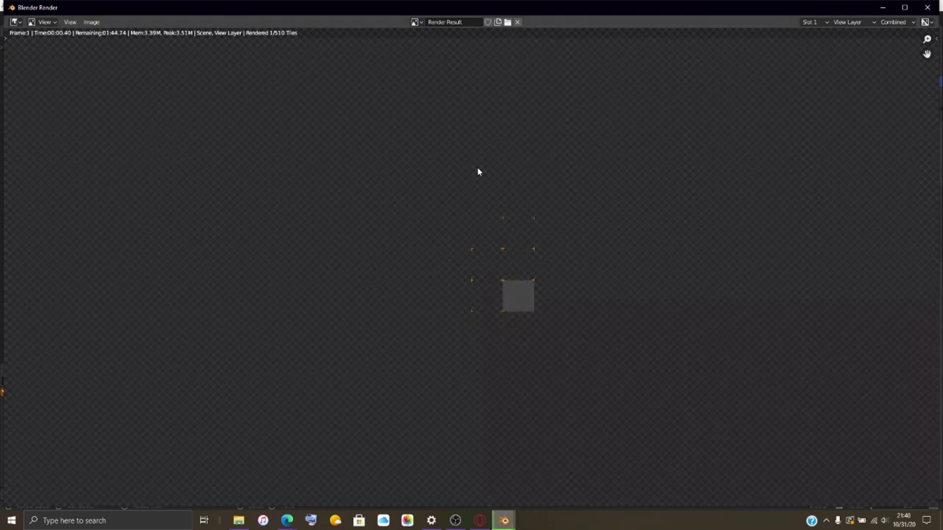
pyautogui.scroll(-2, 516, 216)
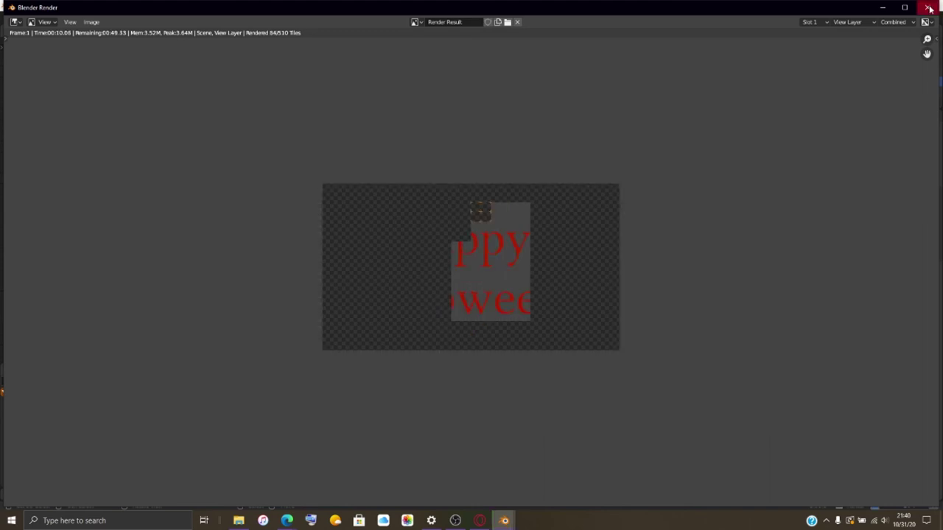
pyautogui.click(928, 8)
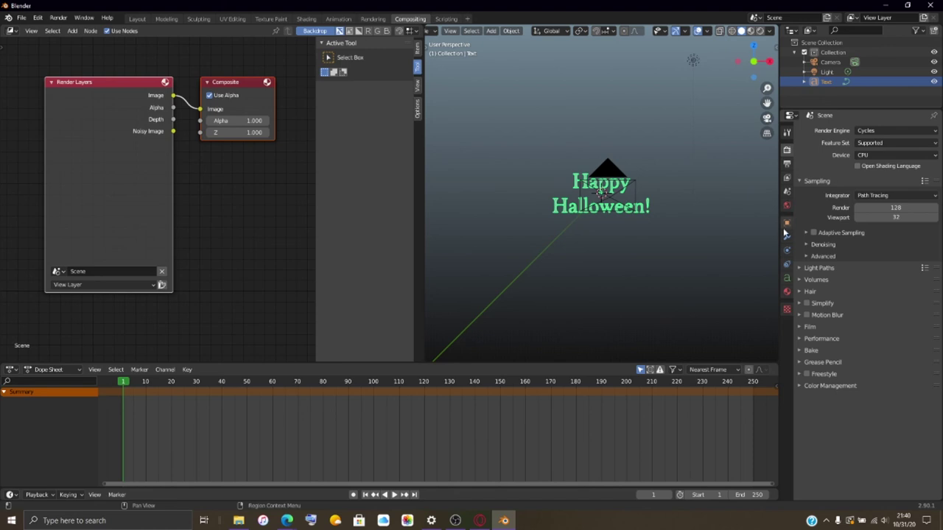
# Set the world background colour to black and render the image again.
pyautogui.click(787, 204)
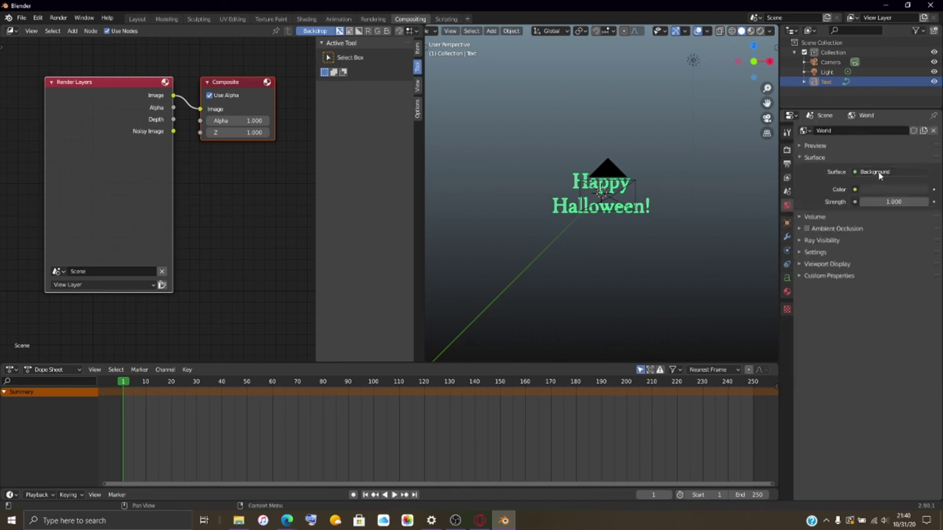
pyautogui.click(895, 189)
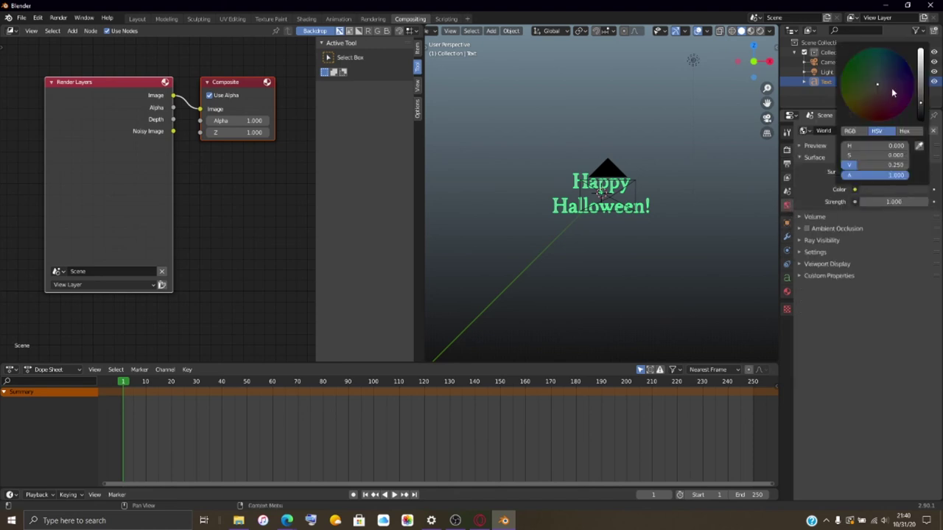
pyautogui.moveTo(924, 107); pyautogui.dragTo(924, 126)
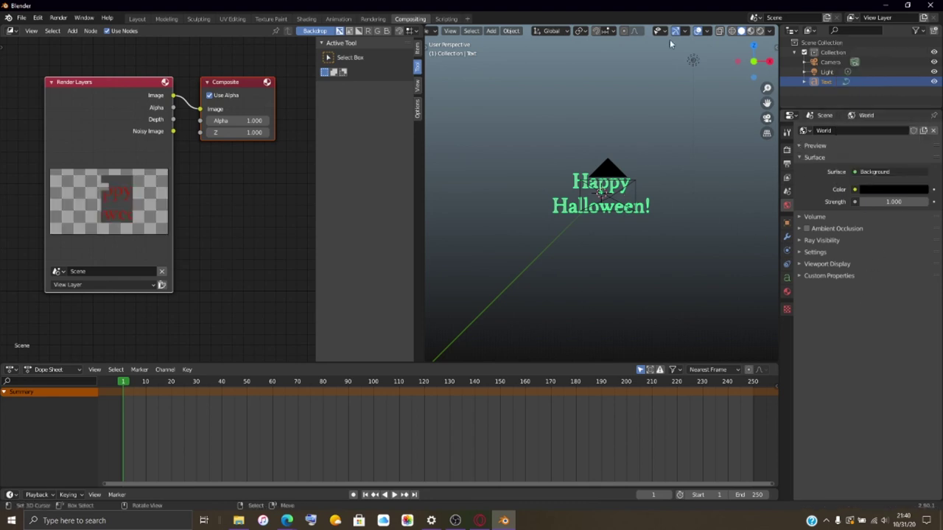
pyautogui.press('F12')
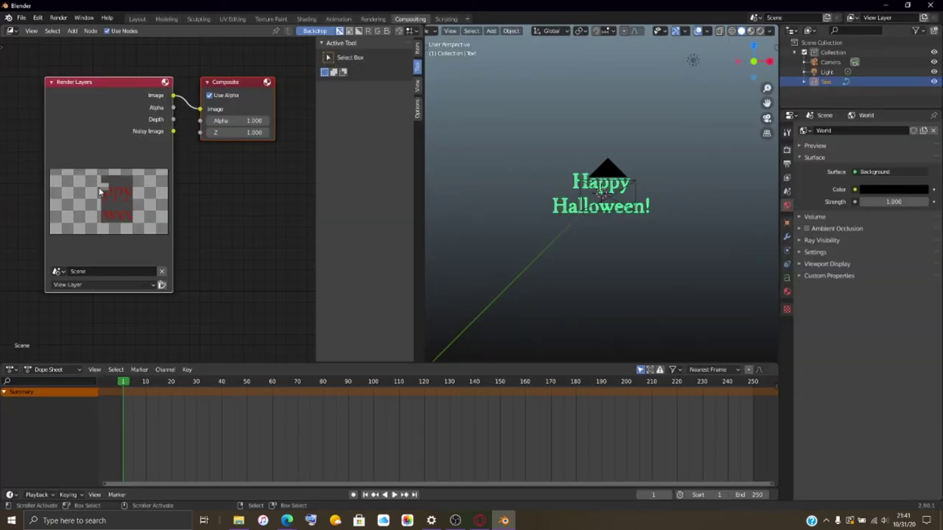
# Move the Composite node farther from the Render Layers node to leave room for another node between them.
pyautogui.scroll(-2, 99, 192)
pyautogui.moveTo(126, 145); pyautogui.dragTo(66, 155)
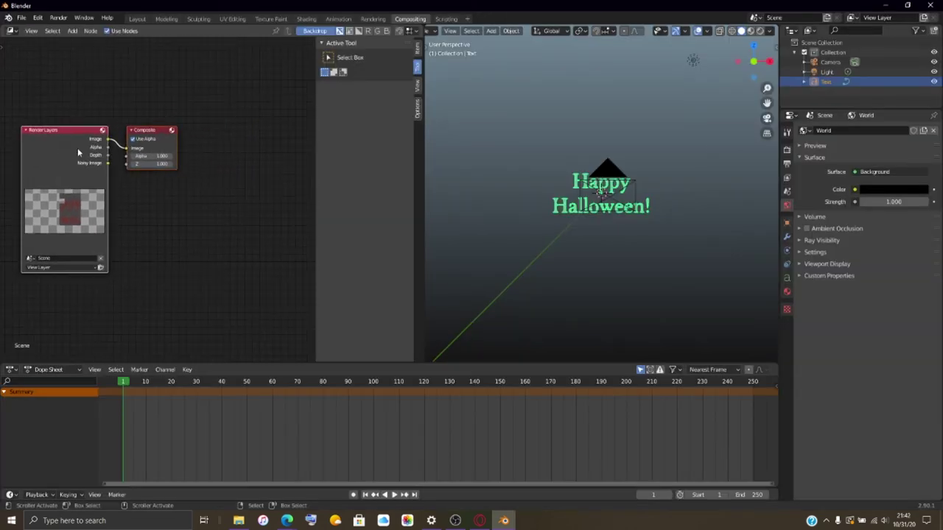
pyautogui.click(92, 268)
pyautogui.click(92, 270)
pyautogui.moveTo(151, 142); pyautogui.dragTo(303, 161)
pyautogui.moveTo(112, 163); pyautogui.dragTo(37, 165)
pyautogui.scroll(-1, 163, 170)
pyautogui.moveTo(183, 204); pyautogui.dragTo(189, 225)
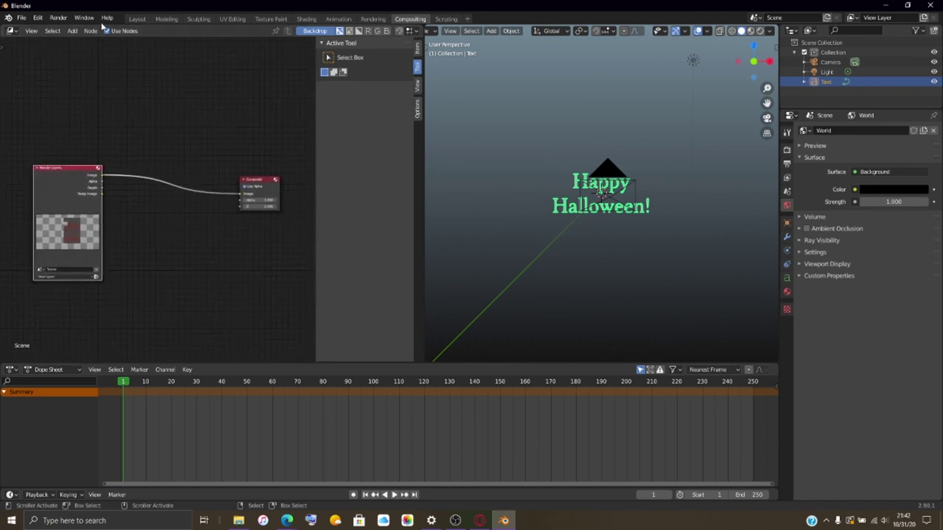
# Add a Glare filter node on the link between the Render Layers and Composite nodes.
pyautogui.click(73, 32)
pyautogui.moveTo(98, 59)
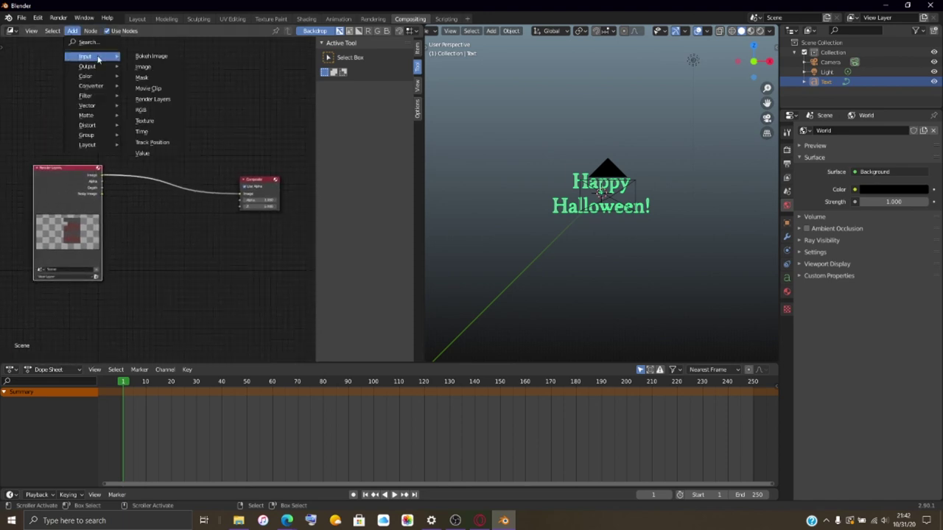
pyautogui.moveTo(90, 118)
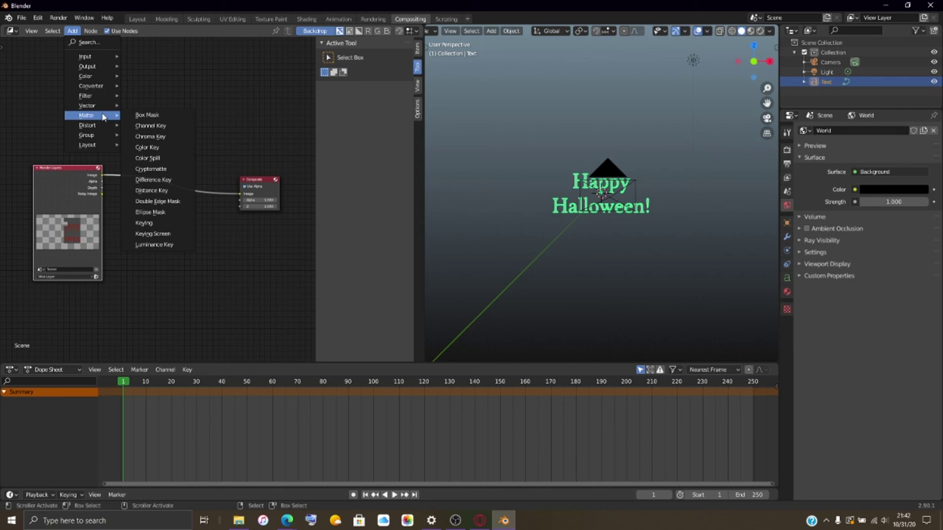
pyautogui.moveTo(100, 96)
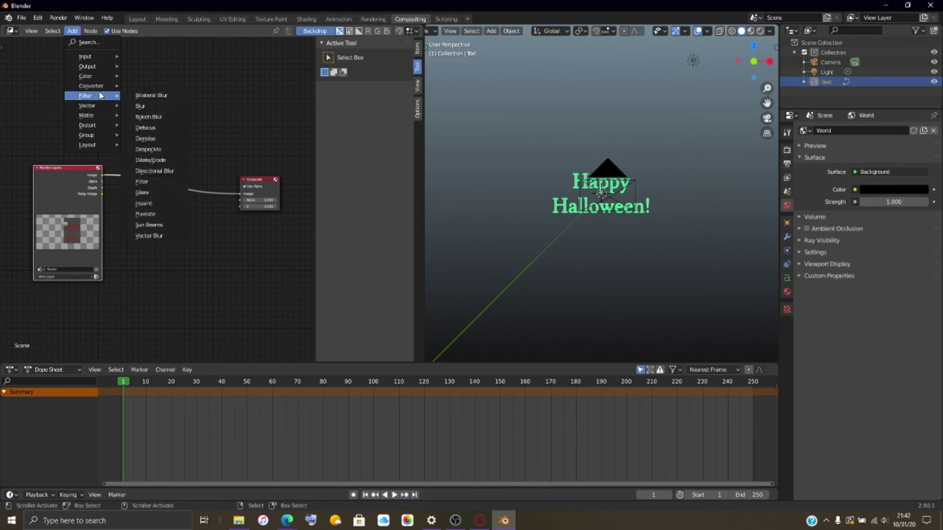
pyautogui.click(156, 196)
pyautogui.click(158, 163)
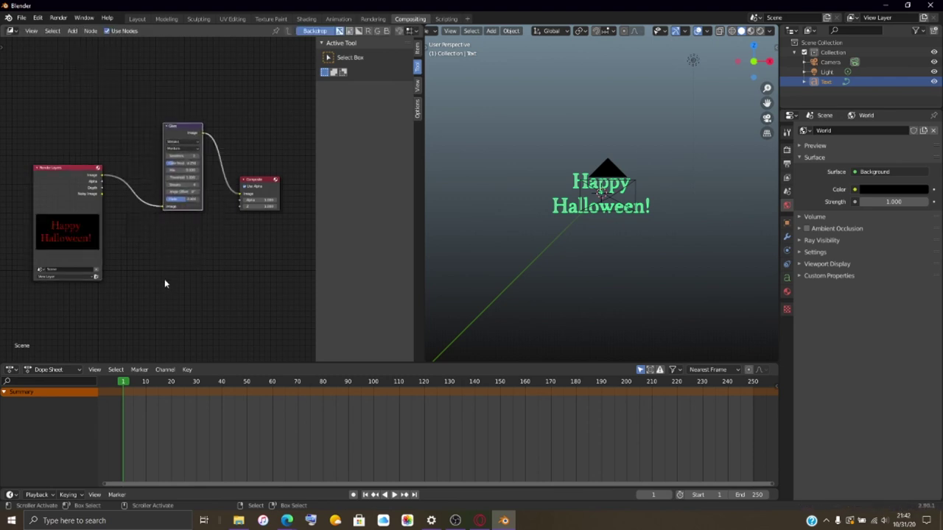
# Set the Glare node's type to Fog Glow and its size to 9.
pyautogui.scroll(2, 151, 264)
pyautogui.scroll(3, 151, 266)
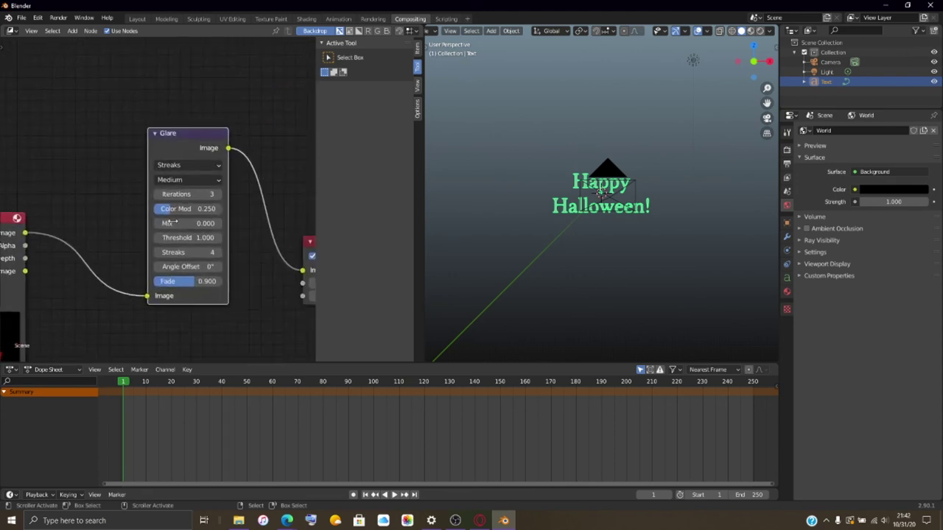
pyautogui.click(217, 165)
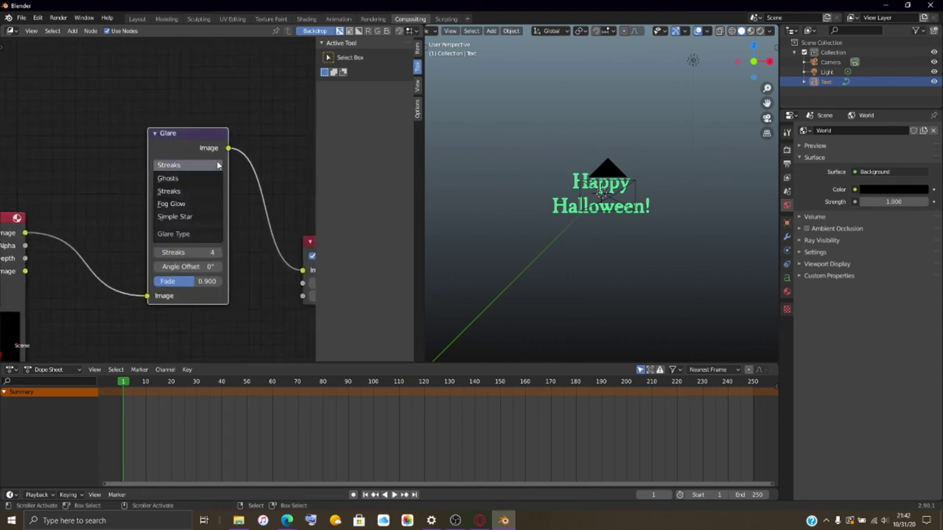
pyautogui.click(196, 204)
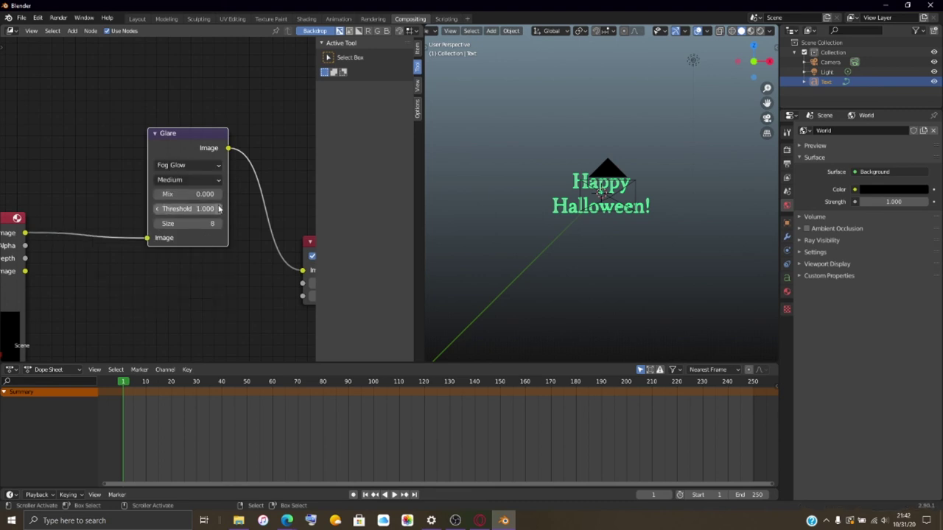
pyautogui.click(215, 223)
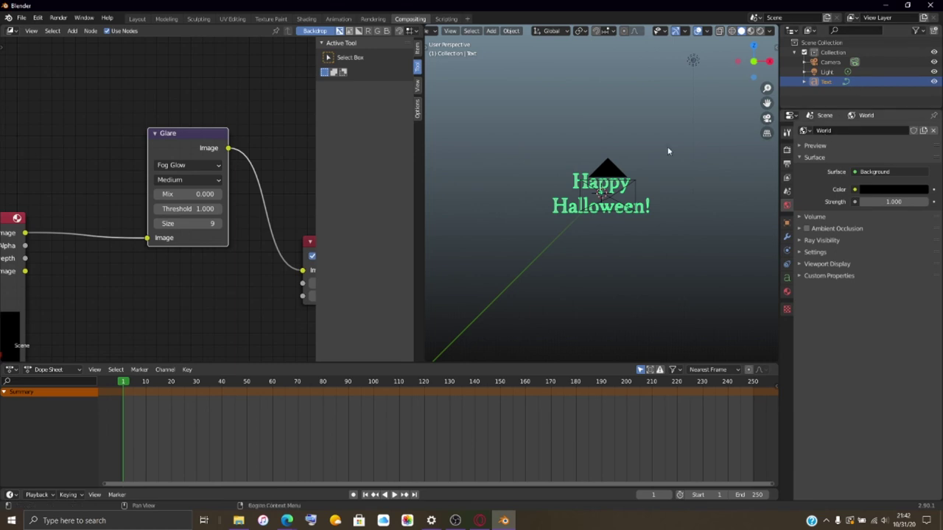
# Render the image with the Fog Glow glare, examine the text up close, and close the render window.
pyautogui.click(59, 18)
pyautogui.click(71, 28)
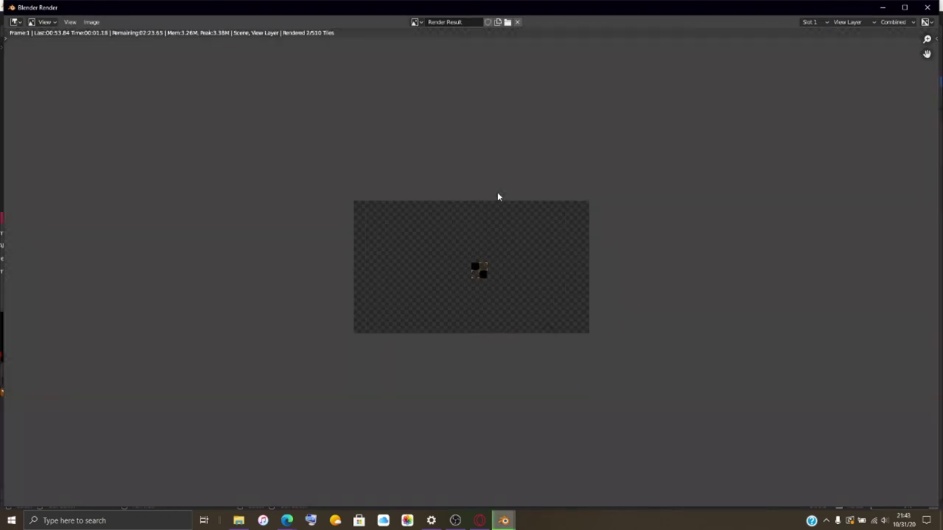
pyautogui.scroll(2, 497, 197)
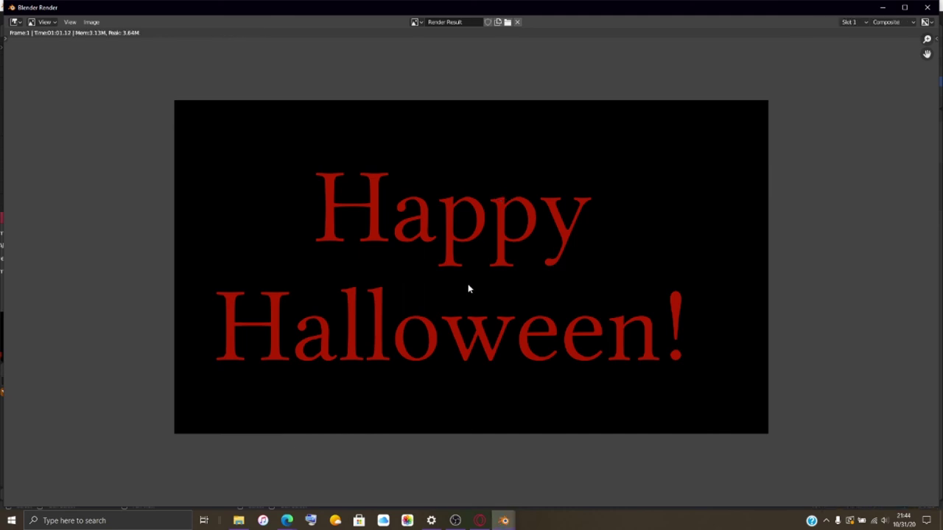
pyautogui.scroll(3, 467, 284)
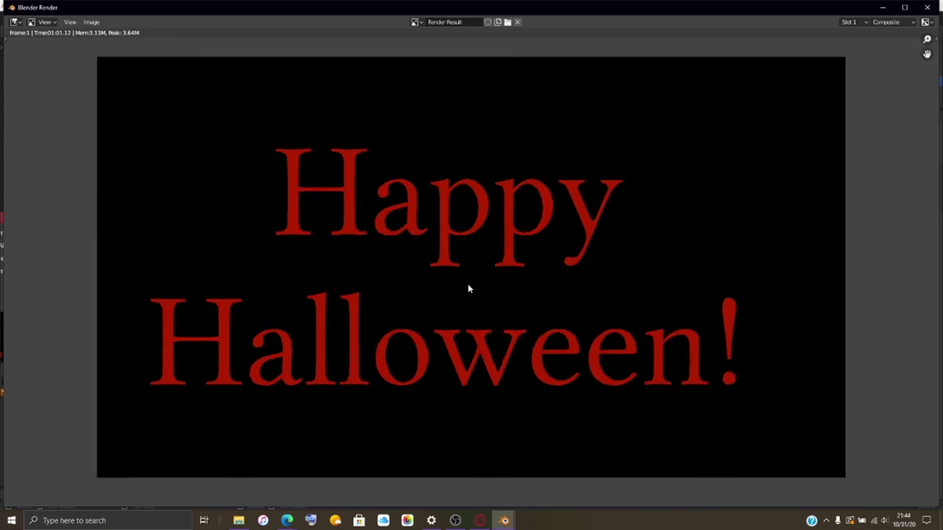
pyautogui.scroll(-3, 468, 285)
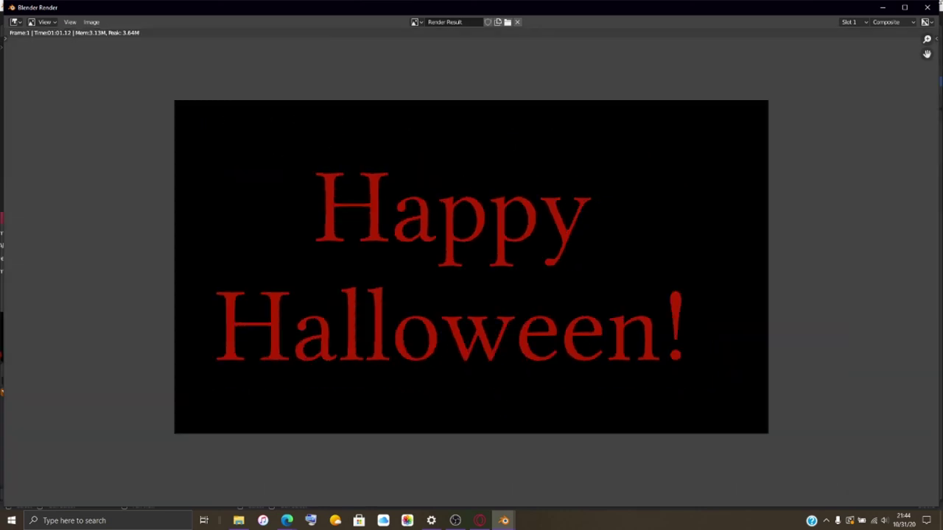
pyautogui.click(926, 7)
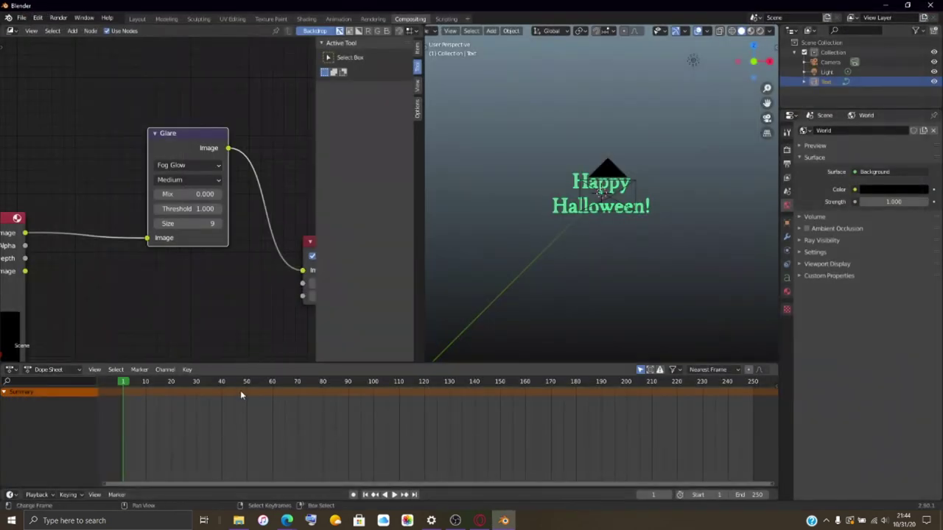
# Set the Glare node's Mix to 1.000 and render the image to check the effect.
pyautogui.moveTo(171, 193); pyautogui.dragTo(210, 193)
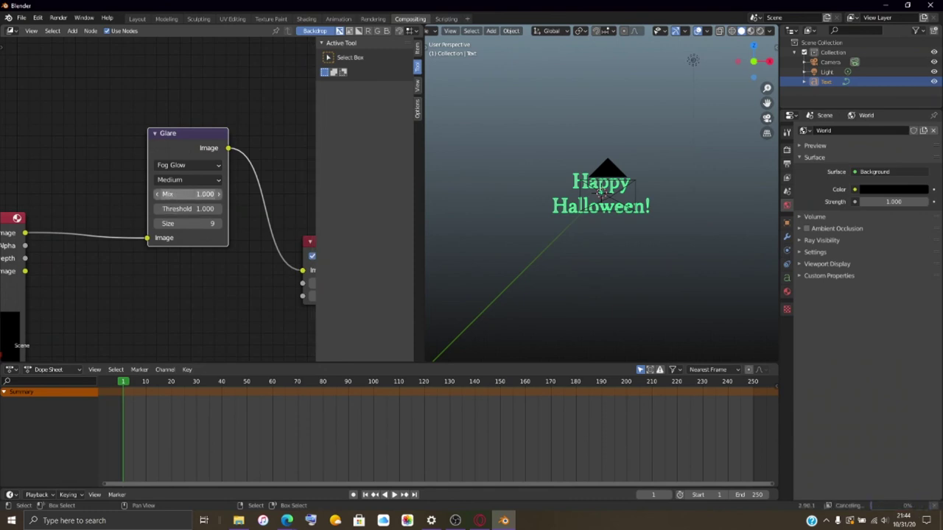
pyautogui.moveTo(72, 342); pyautogui.dragTo(135, 316)
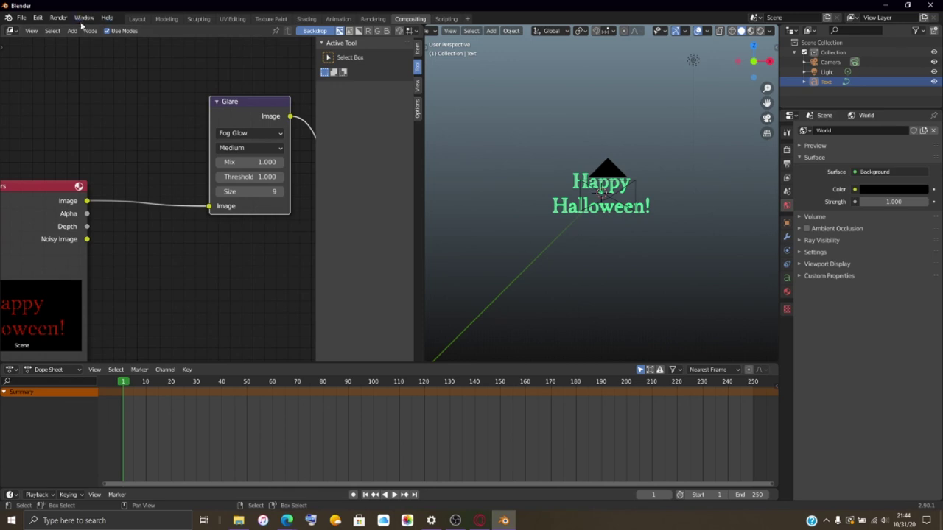
pyautogui.click(58, 18)
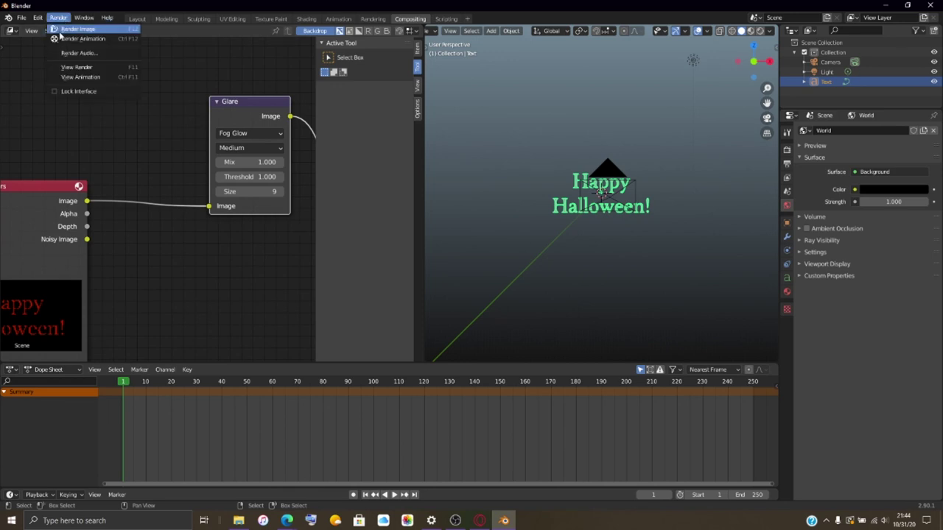
pyautogui.click(61, 30)
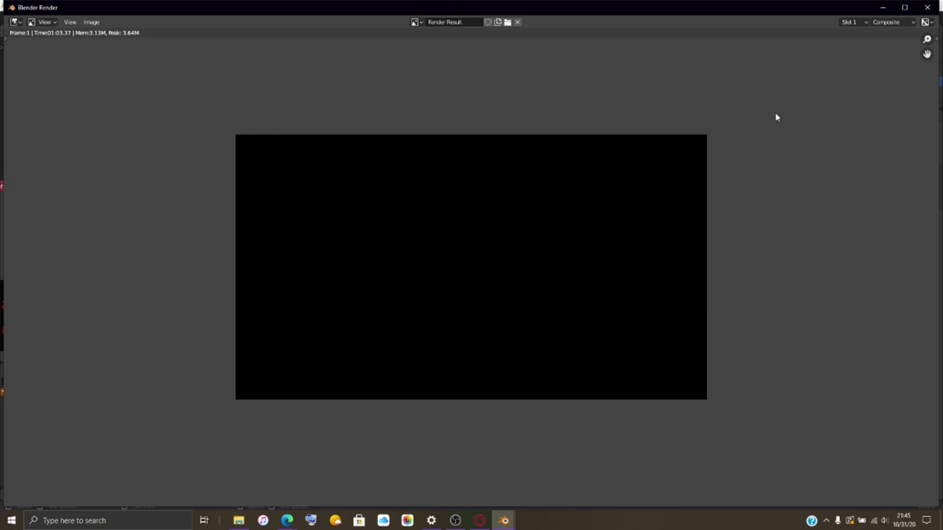
pyautogui.click(927, 8)
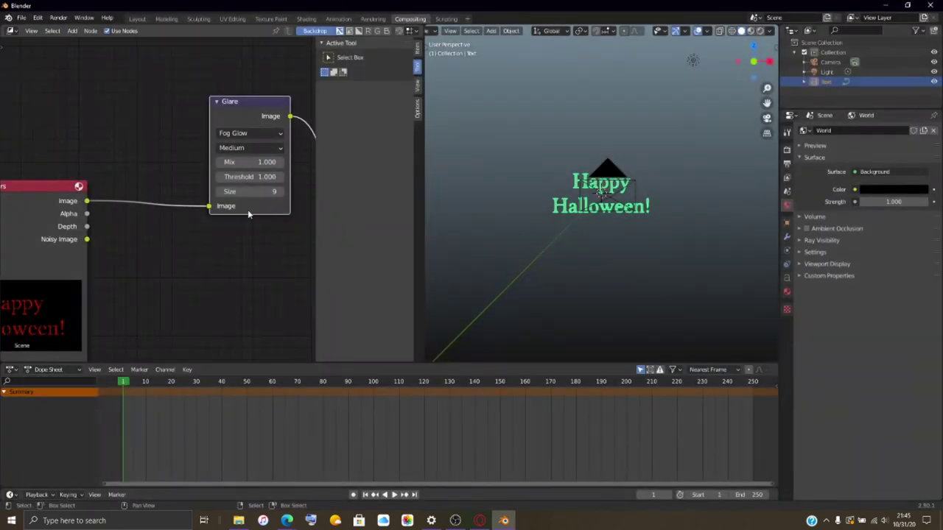
# Set the Glare node's quality to High, keeping its type as Fog Glow.
pyautogui.scroll(-2, 247, 209)
pyautogui.click(242, 155)
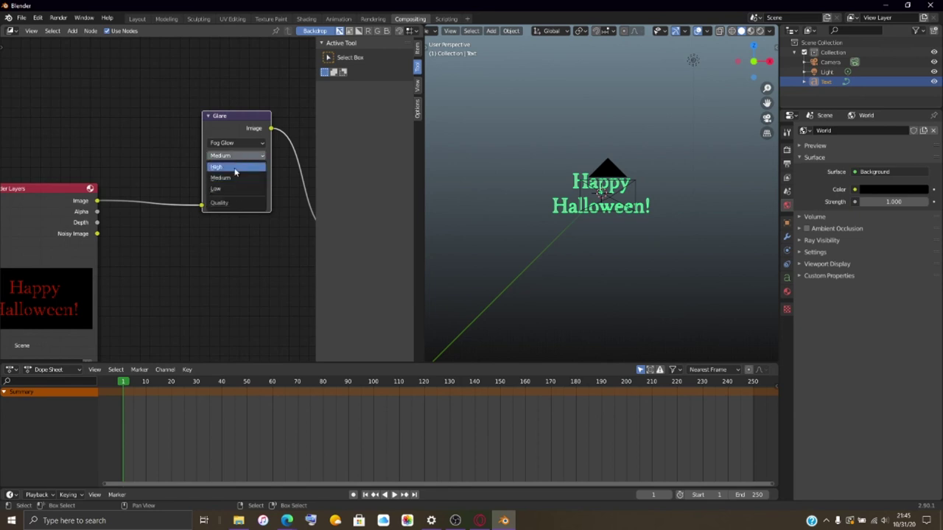
pyautogui.click(235, 167)
pyautogui.click(236, 145)
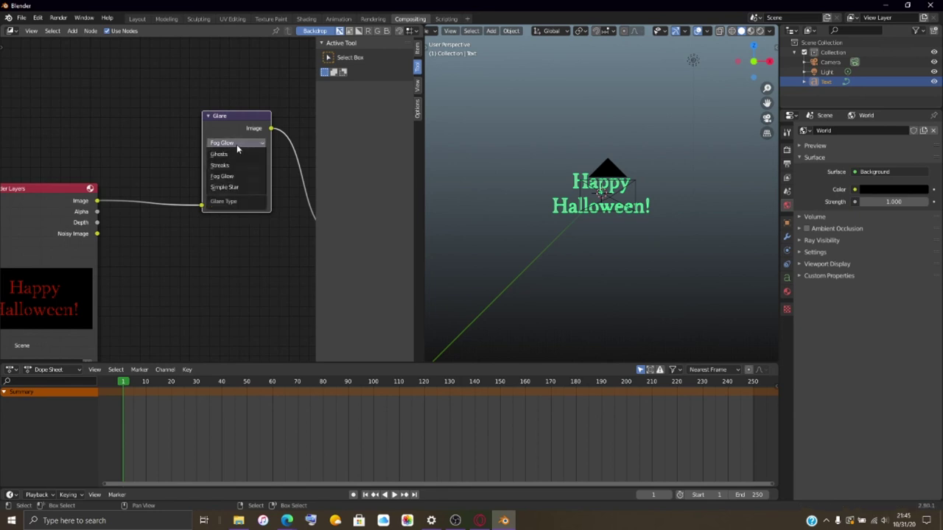
pyautogui.click(240, 132)
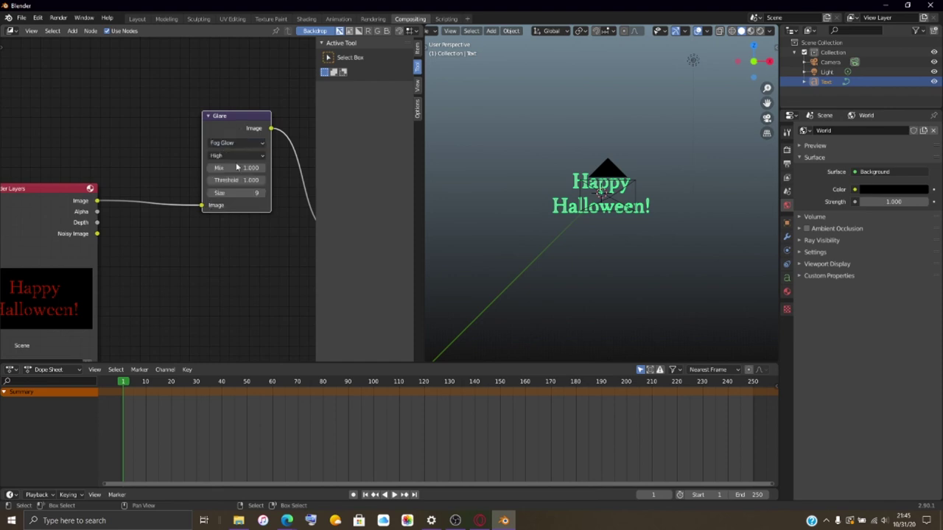
# Set the Glare node's Threshold to 0.400 and the text material's emission Strength to 5.000.
pyautogui.moveTo(243, 179)
pyautogui.mouseDown()
pyautogui.moveTo(221, 180)
pyautogui.moveTo(253, 179)
pyautogui.mouseUp()
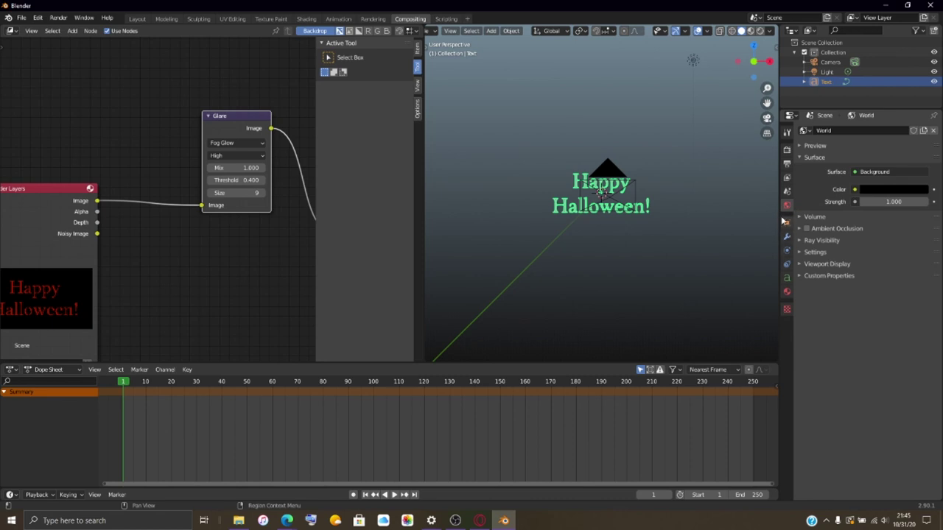
pyautogui.click(786, 291)
pyautogui.moveTo(906, 234); pyautogui.dragTo(925, 236)
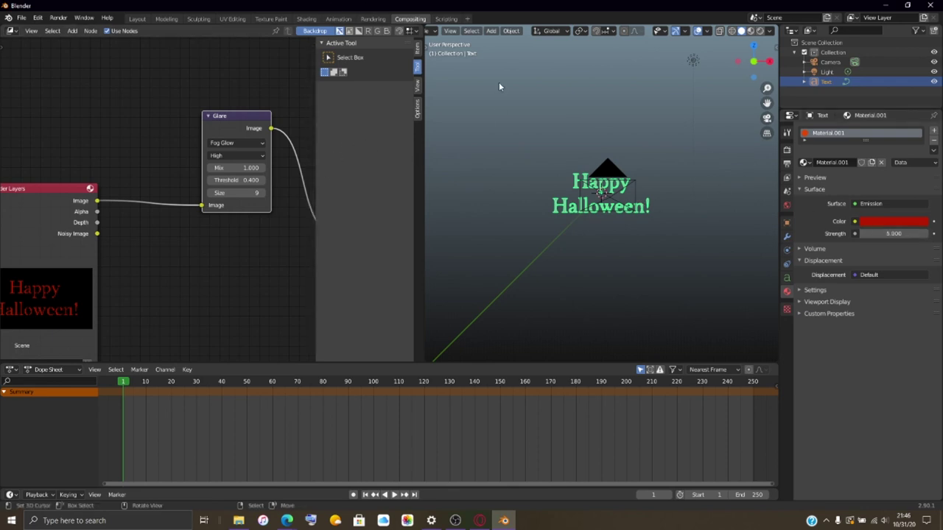
# Render the image to check the glow with the stronger emission, and close the render window.
pyautogui.press('F12')
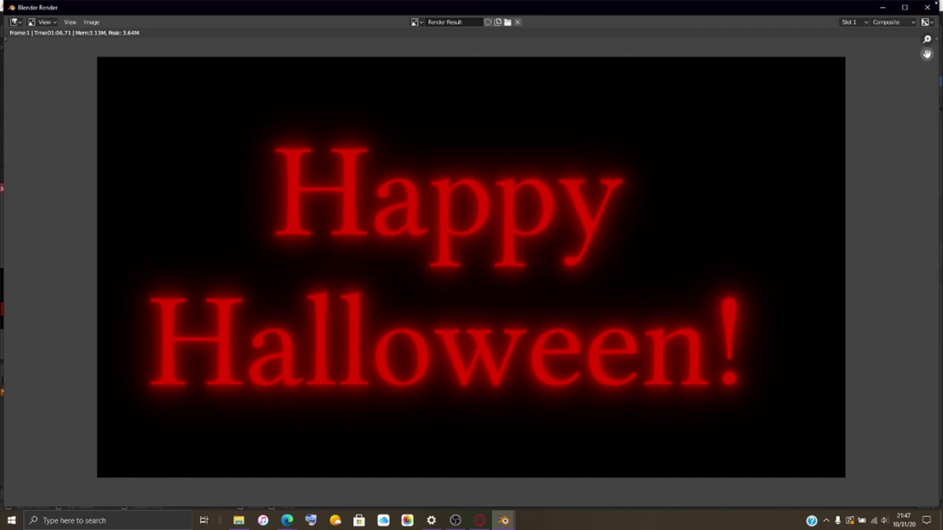
pyautogui.click(934, 10)
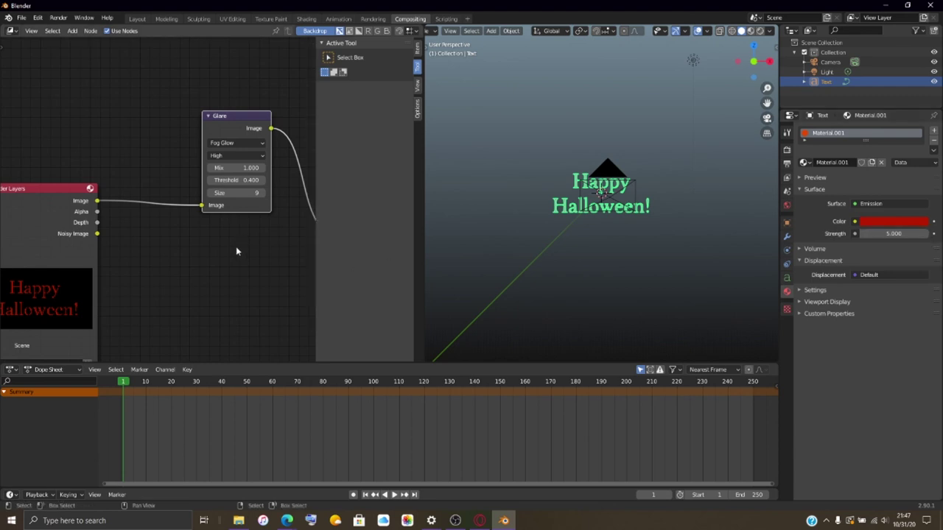
# Lower the Glare node's Threshold to 0.000.
pyautogui.scroll(3, 233, 168)
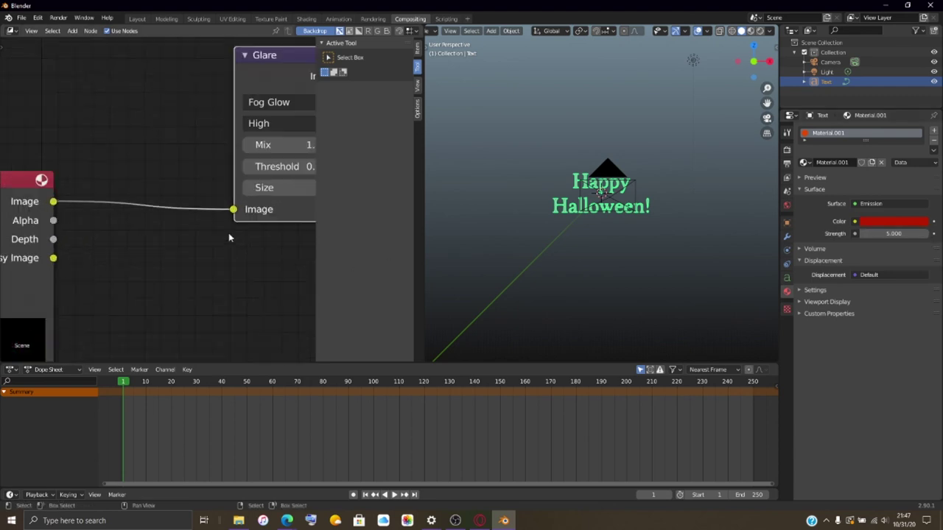
pyautogui.moveTo(223, 238); pyautogui.dragTo(120, 309)
pyautogui.click(143, 238)
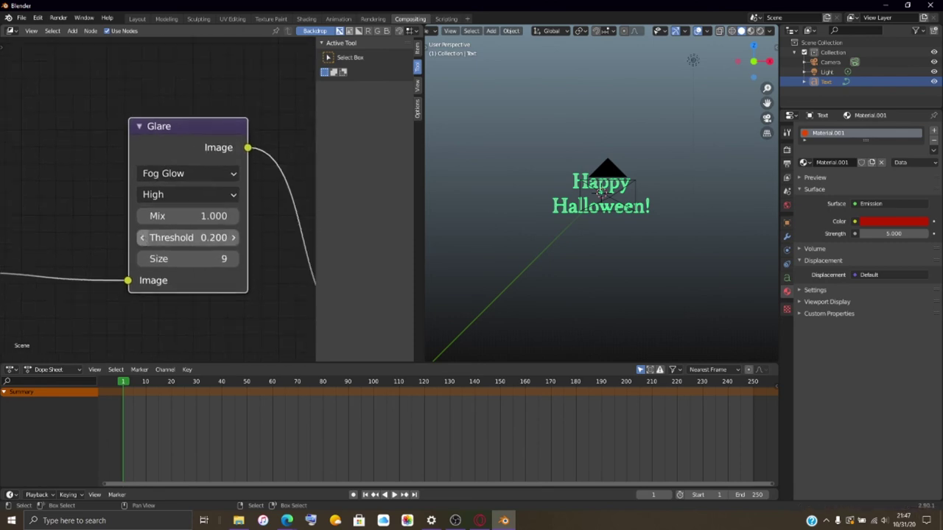
pyautogui.click(143, 238)
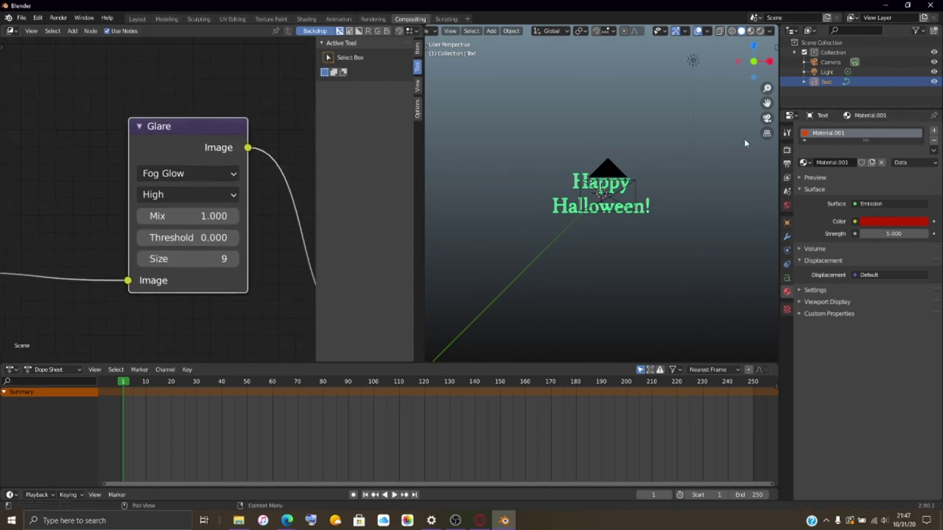
# Render the final glowing text image with the whole frame in view.
pyautogui.press('F12')
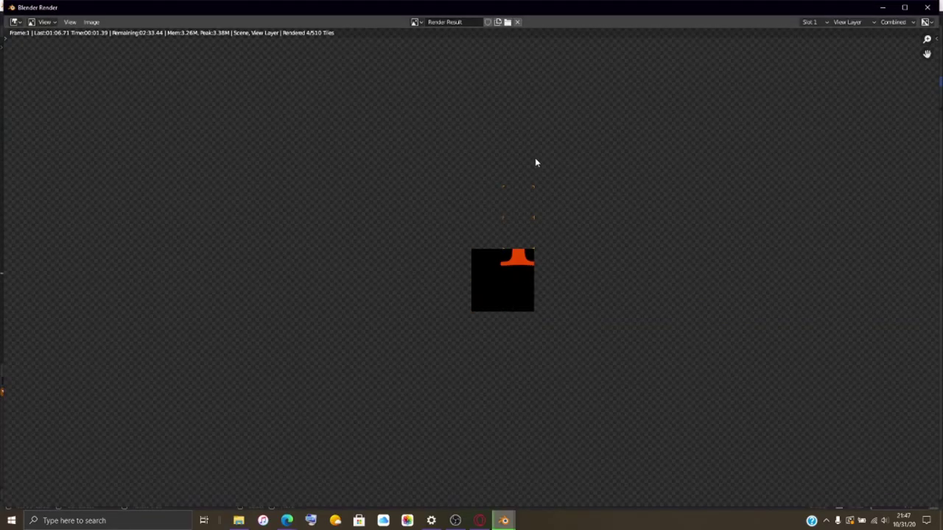
pyautogui.scroll(-3, 474, 164)
pyautogui.scroll(1, 495, 251)
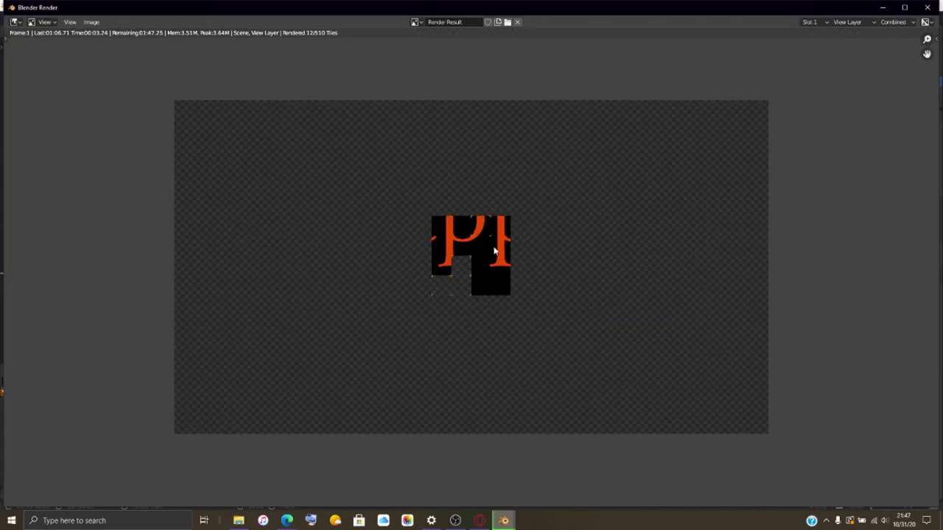
pyautogui.scroll(2, 495, 251)
pyautogui.scroll(-1, 495, 251)
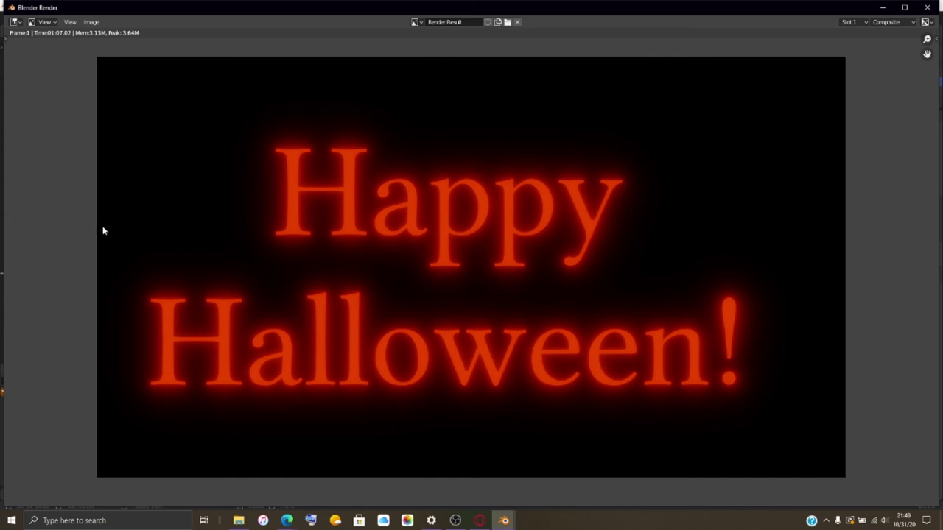
# Start saving the render as a new image file and choose the Pictures folder as its destination.
pyautogui.click(92, 22)
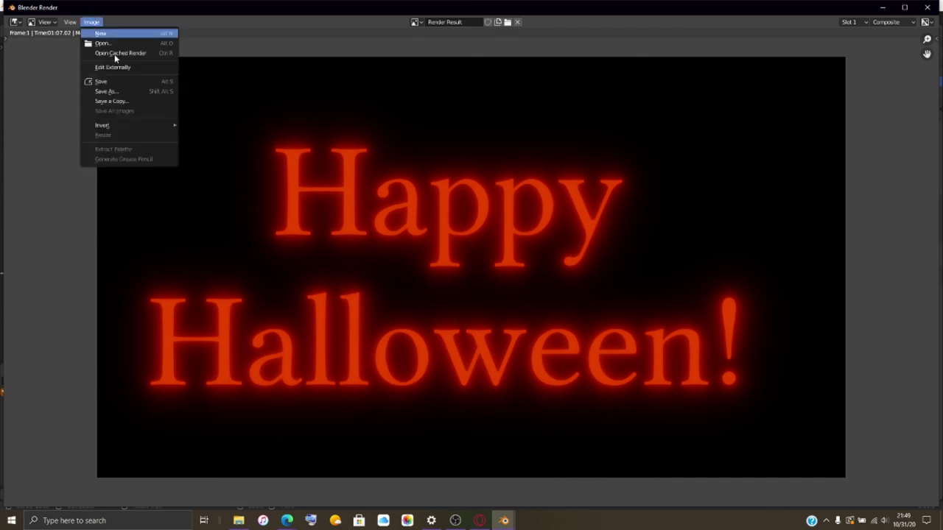
pyautogui.click(148, 91)
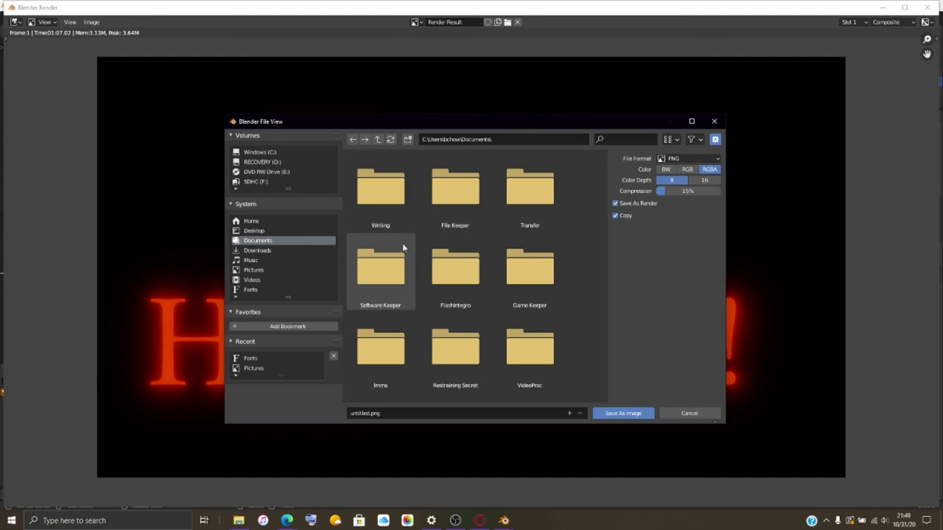
pyautogui.scroll(-3, 490, 282)
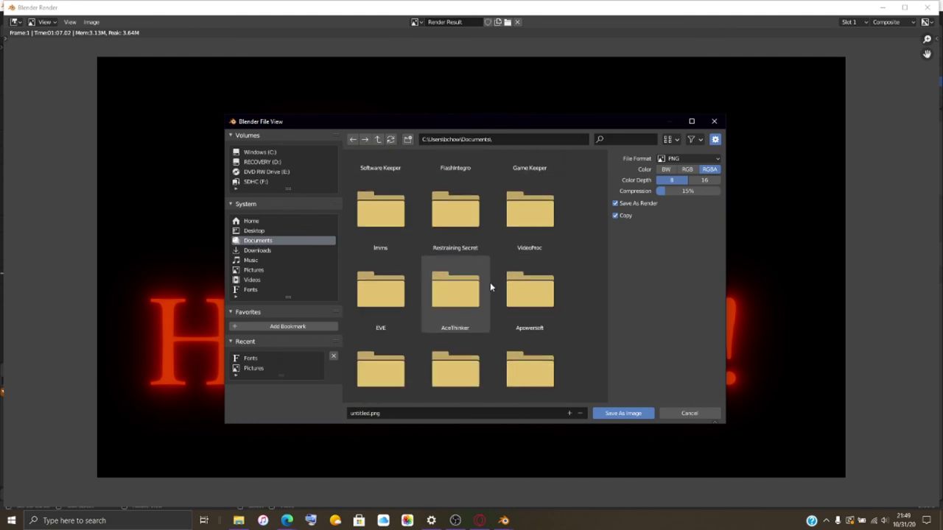
pyautogui.click(253, 270)
# Name the image "Happy Halloween!.png" and save it as a PNG.
pyautogui.click(365, 413)
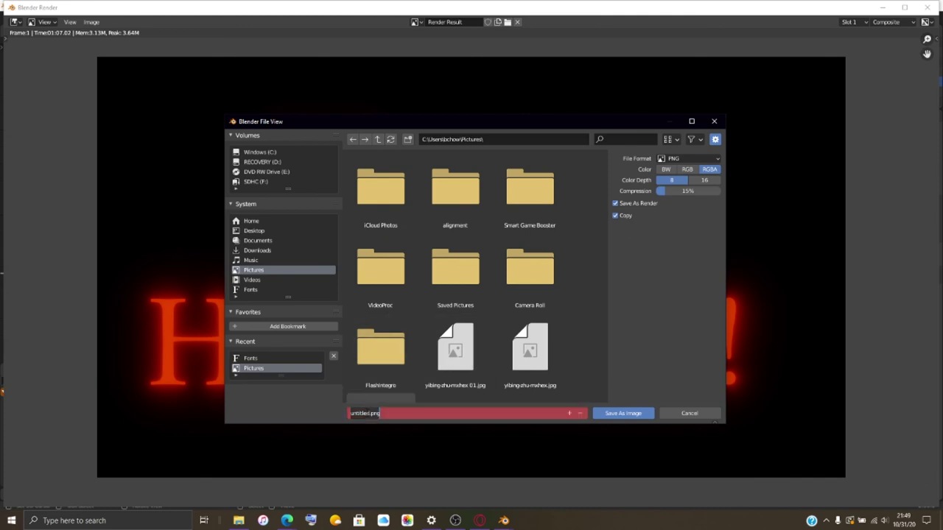
pyautogui.click(350, 413)
pyautogui.press('Delete')
pyautogui.press('Delete')
pyautogui.press('Delete')
pyautogui.press('Delete')
pyautogui.press('Delete')
pyautogui.press('Delete')
pyautogui.press('Delete')
pyautogui.press('Delete')
pyautogui.write('H')
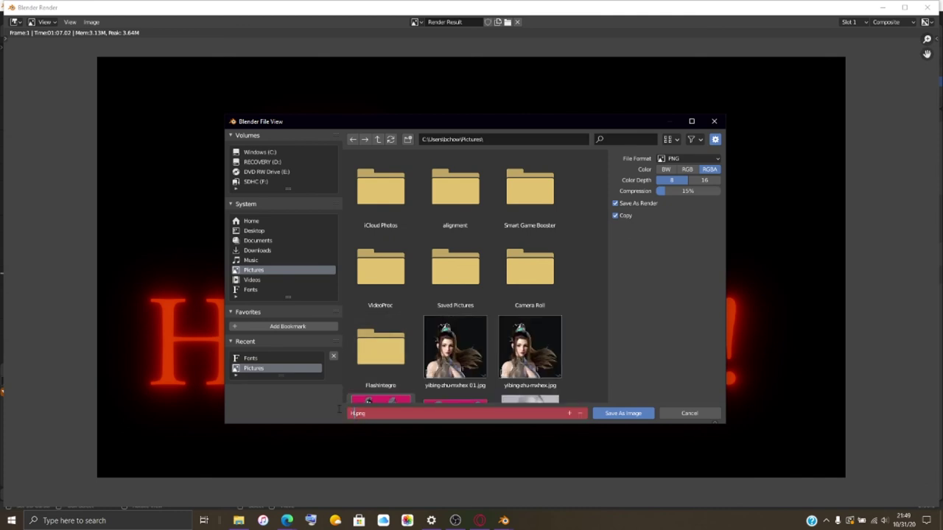
pyautogui.write('a')
pyautogui.write('ppy')
pyautogui.write(' Hal')
pyautogui.write('loween')
pyautogui.write('s')
pyautogui.click(338, 408)
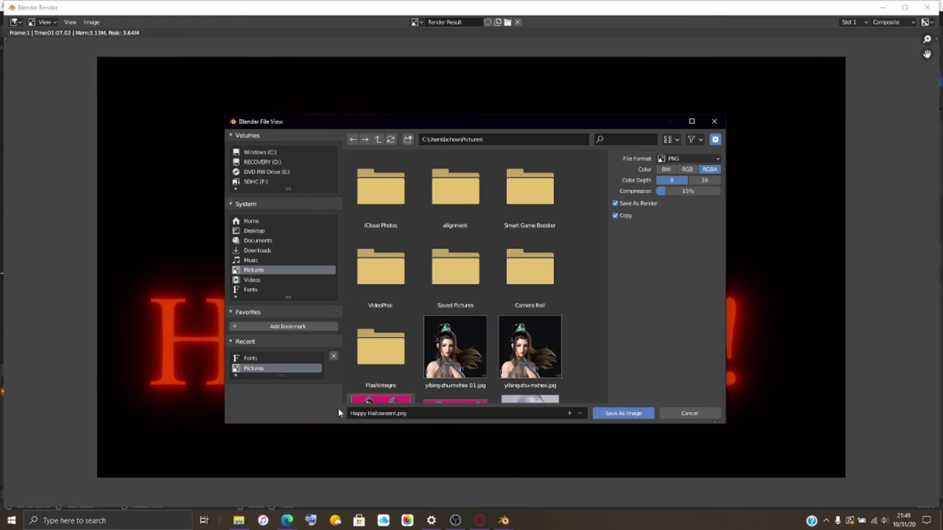
pyautogui.click(634, 416)
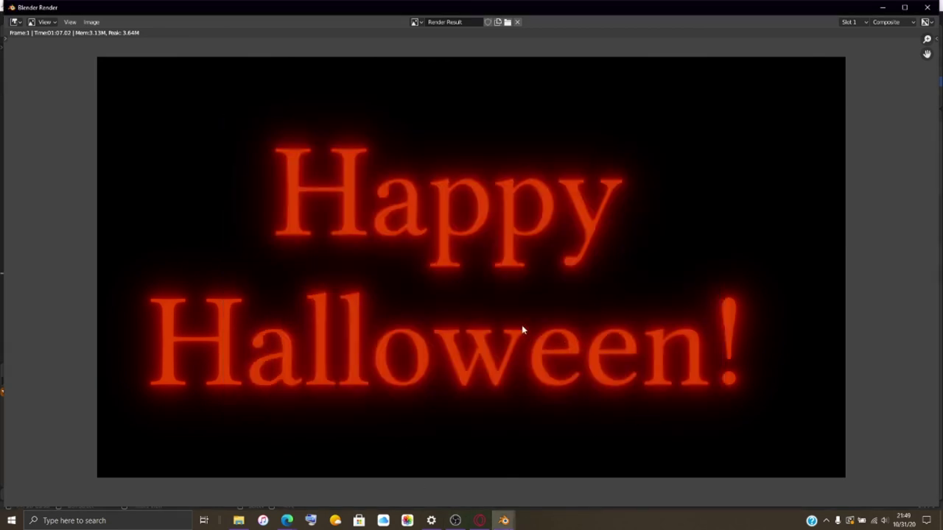
# Close the render window and quit Blender without saving the project.
pyautogui.click(927, 7)
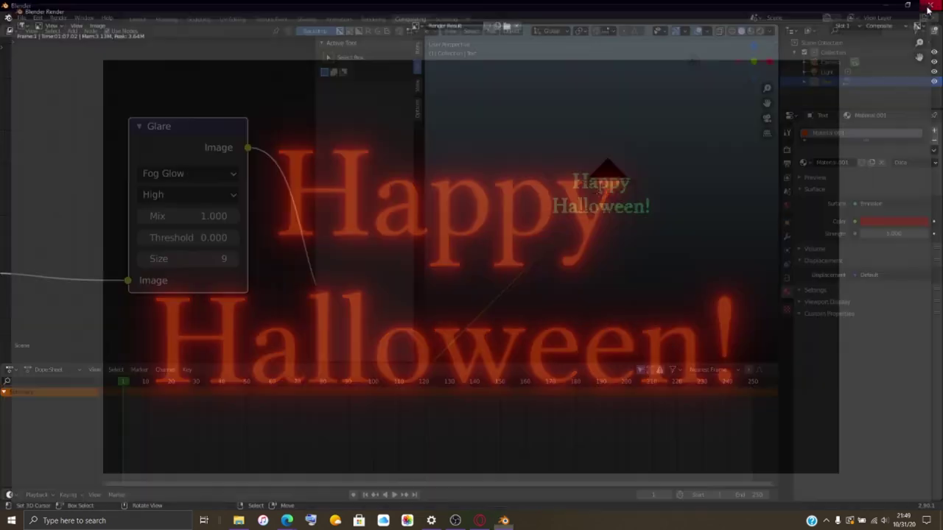
pyautogui.scroll(4, 587, 246)
pyautogui.scroll(-3, 587, 246)
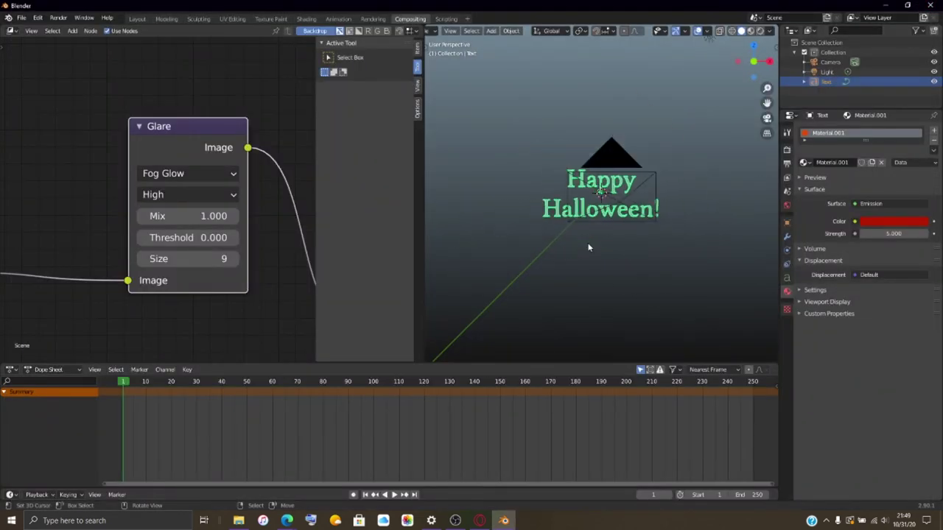
pyautogui.click(932, 5)
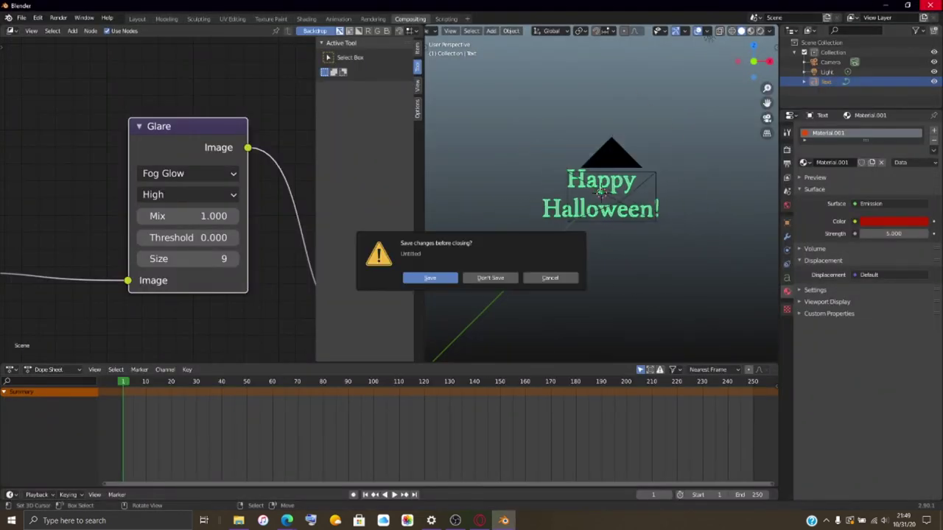
pyautogui.click(489, 277)
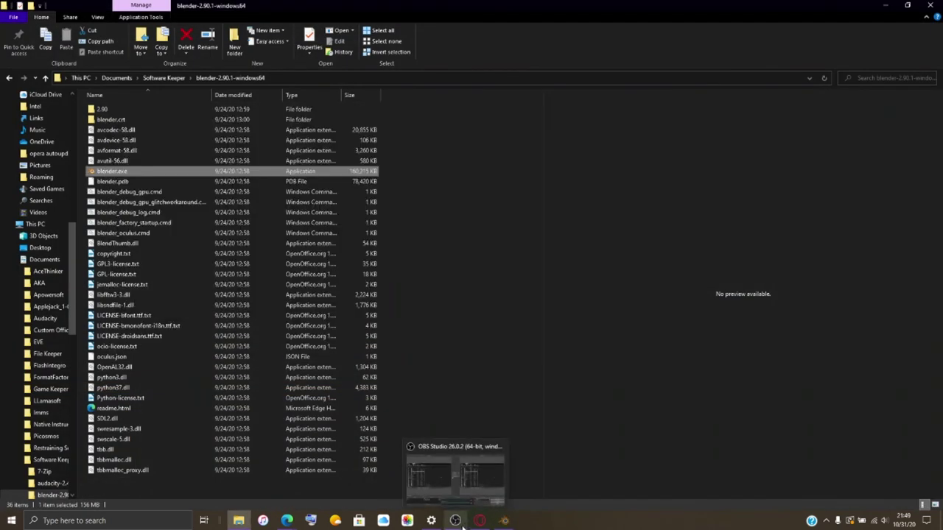
pyautogui.click(460, 525)
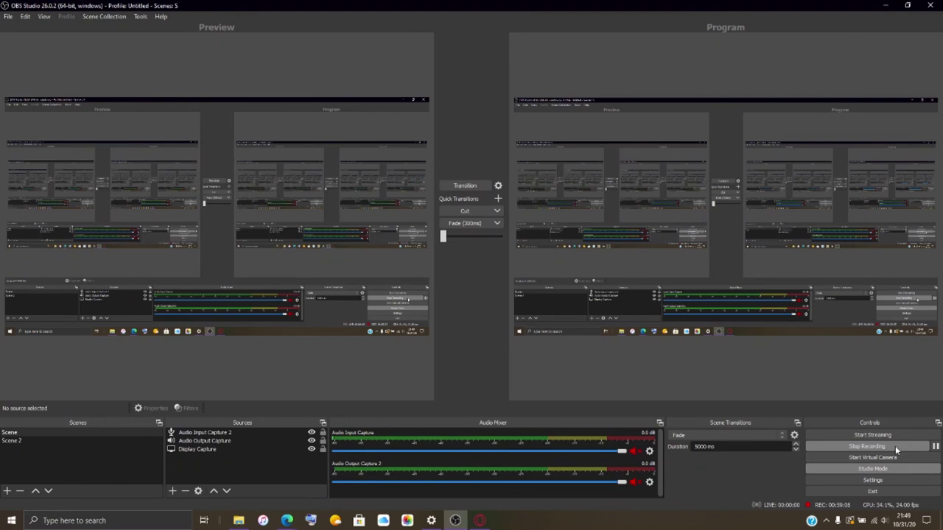
pyautogui.click(239, 521)
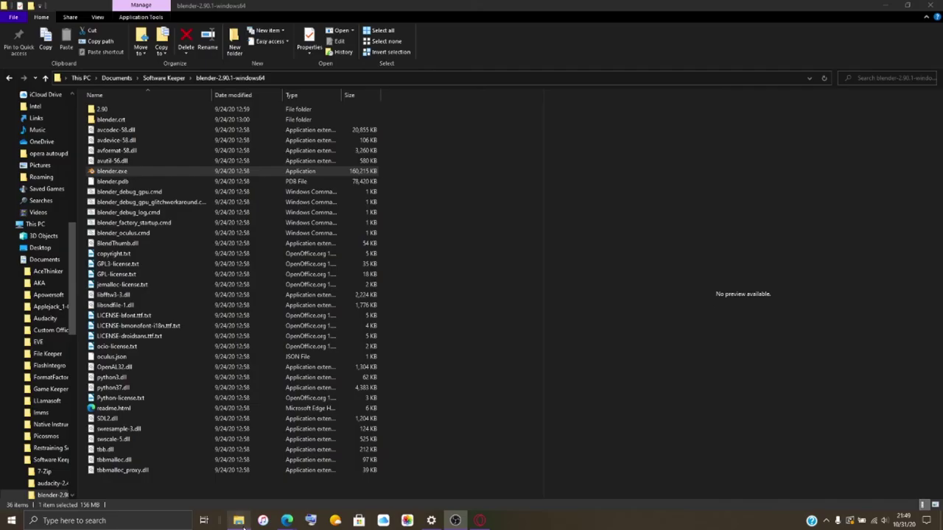
# Find "Happy Halloween!.png" in the Pictures folder and open it with Photos to view the saved render.
pyautogui.scroll(7, 36, 236)
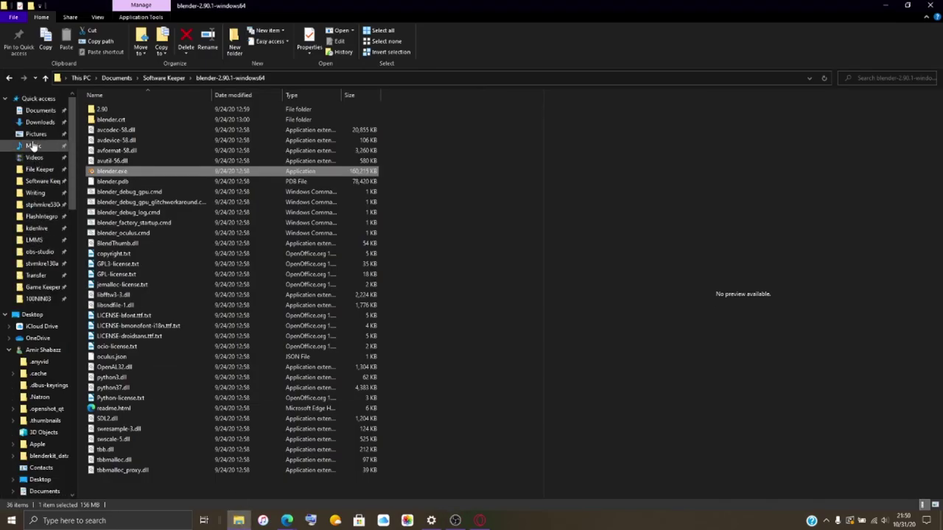
pyautogui.click(34, 135)
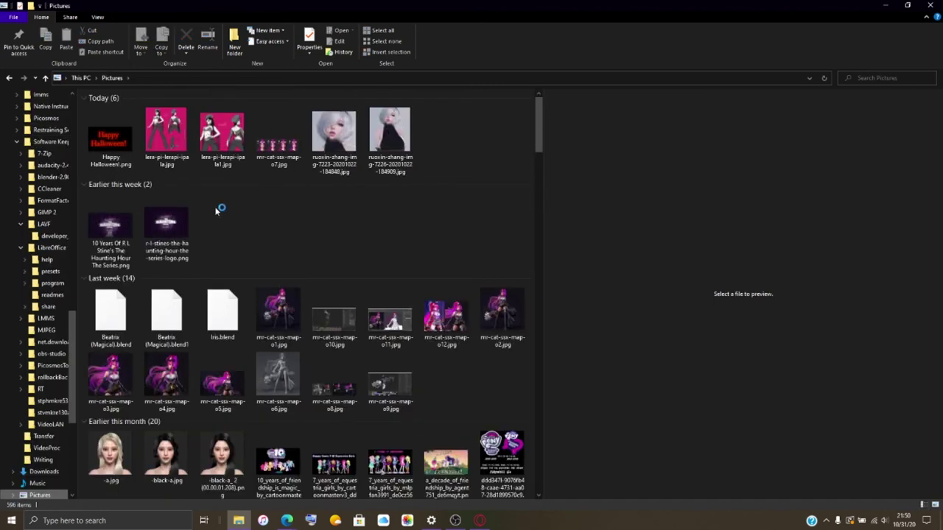
pyautogui.click(101, 138)
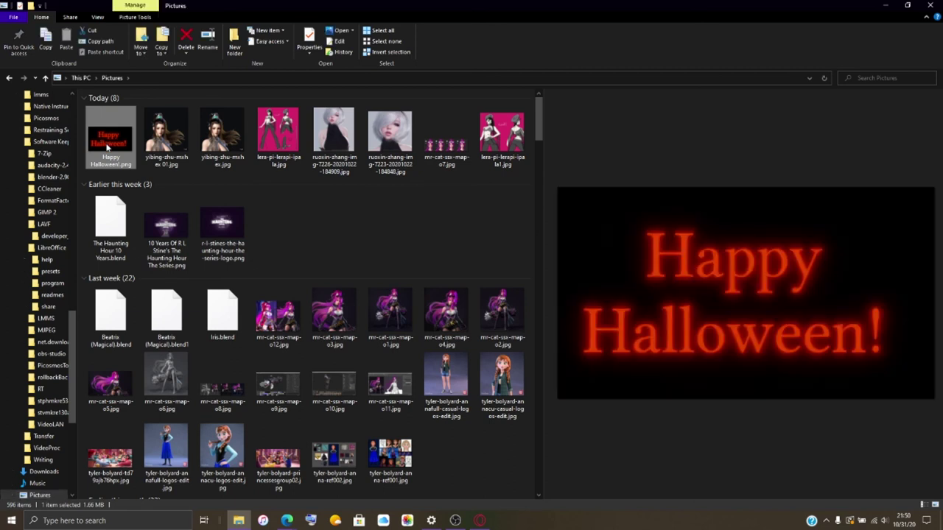
pyautogui.click(340, 30)
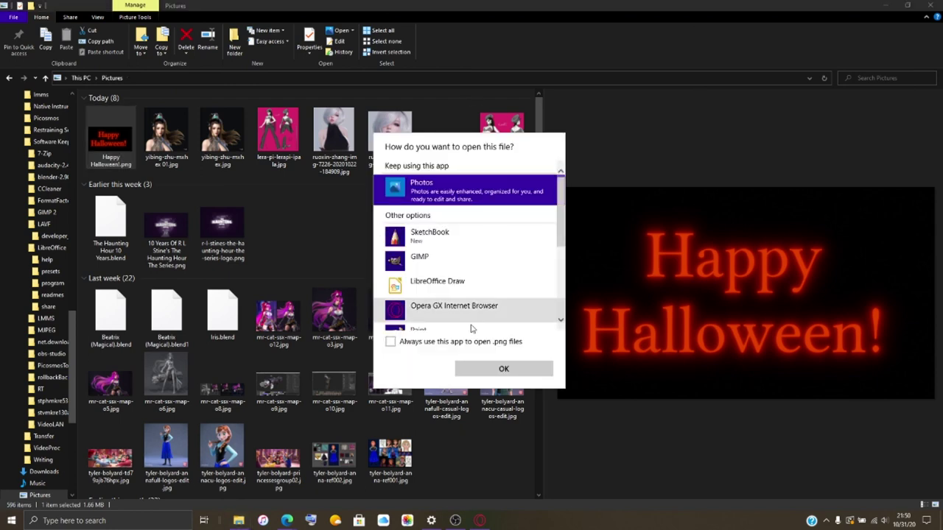
pyautogui.click(486, 371)
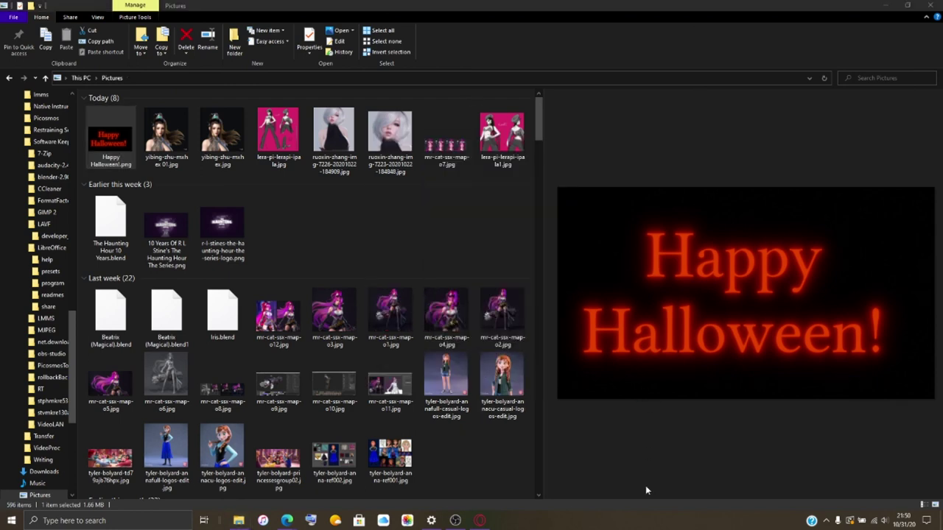